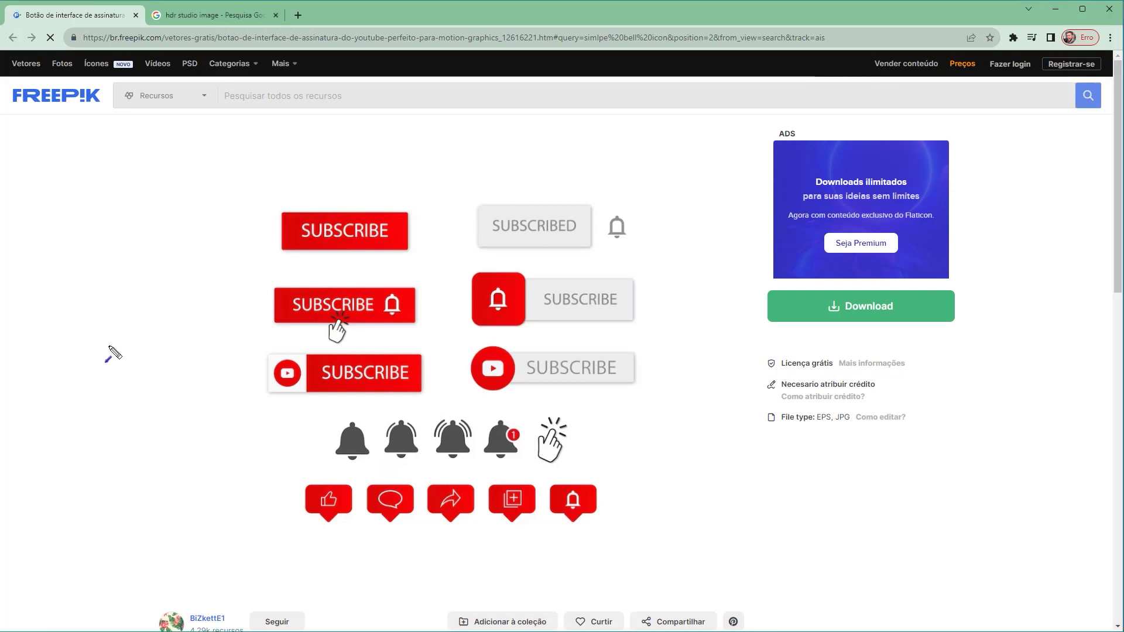
# Preview the free subscribe-buttons vector set in Freepik's 'youtube icon' results, then minimize Chrome.
pyautogui.moveTo(109, 346)
pyautogui.mouseDown()
pyautogui.moveTo(126, 51)
pyautogui.moveTo(226, 37)
pyautogui.moveTo(335, 320)
pyautogui.moveTo(331, 292)
pyautogui.moveTo(327, 436)
pyautogui.mouseUp()
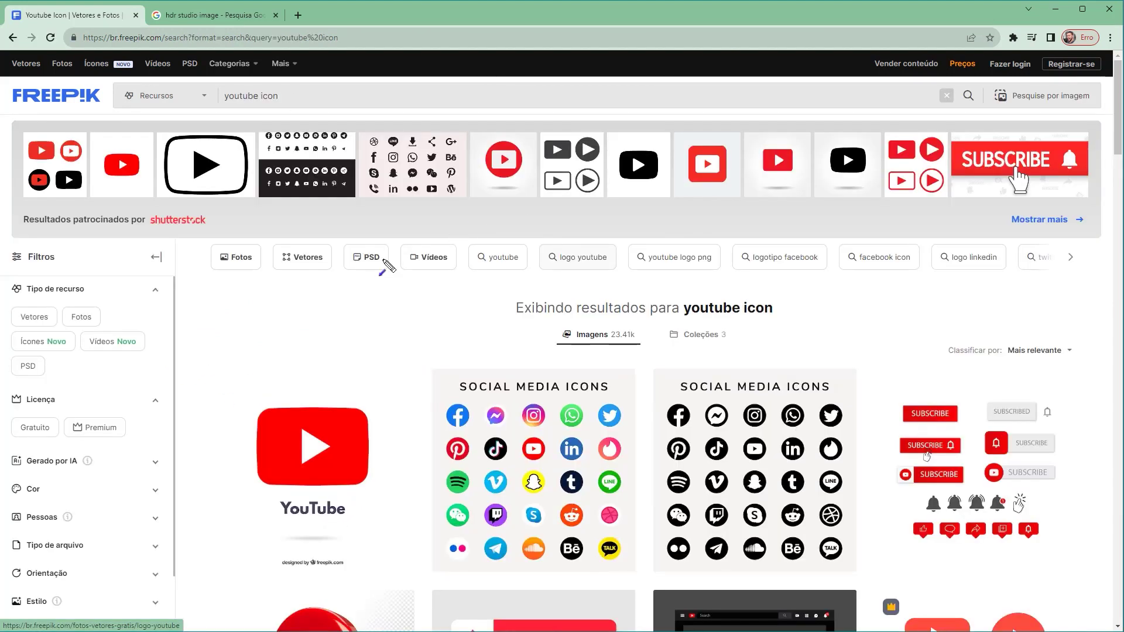
pyautogui.moveTo(213, 354)
pyautogui.mouseDown()
pyautogui.moveTo(269, 100)
pyautogui.moveTo(233, 108)
pyautogui.moveTo(271, 100)
pyautogui.moveTo(961, 514)
pyautogui.mouseUp()
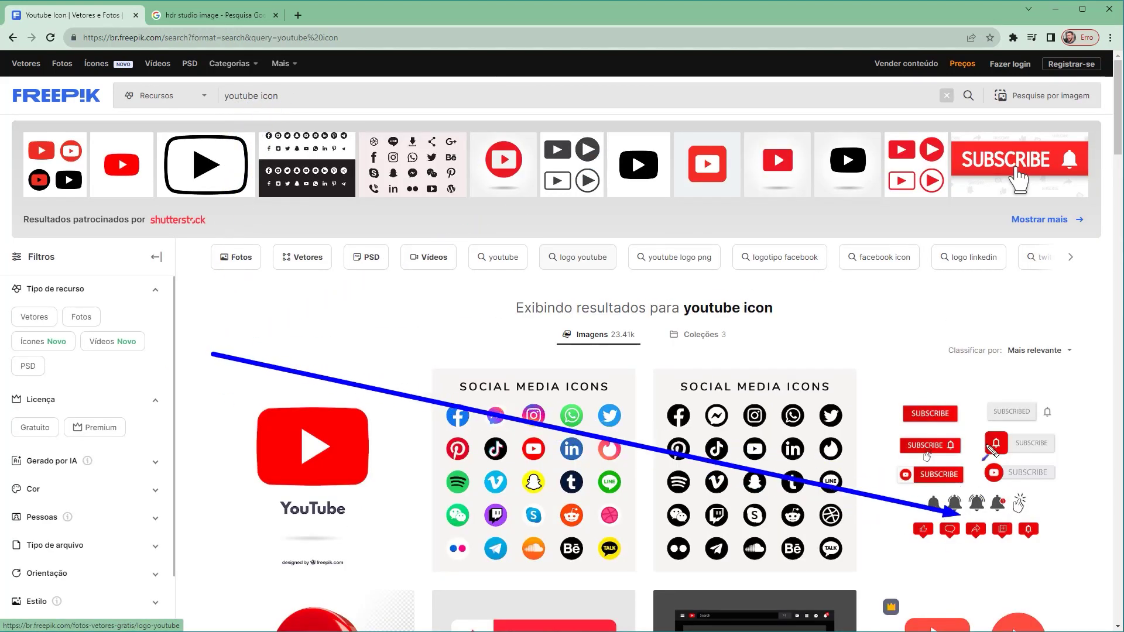
pyautogui.click(936, 463)
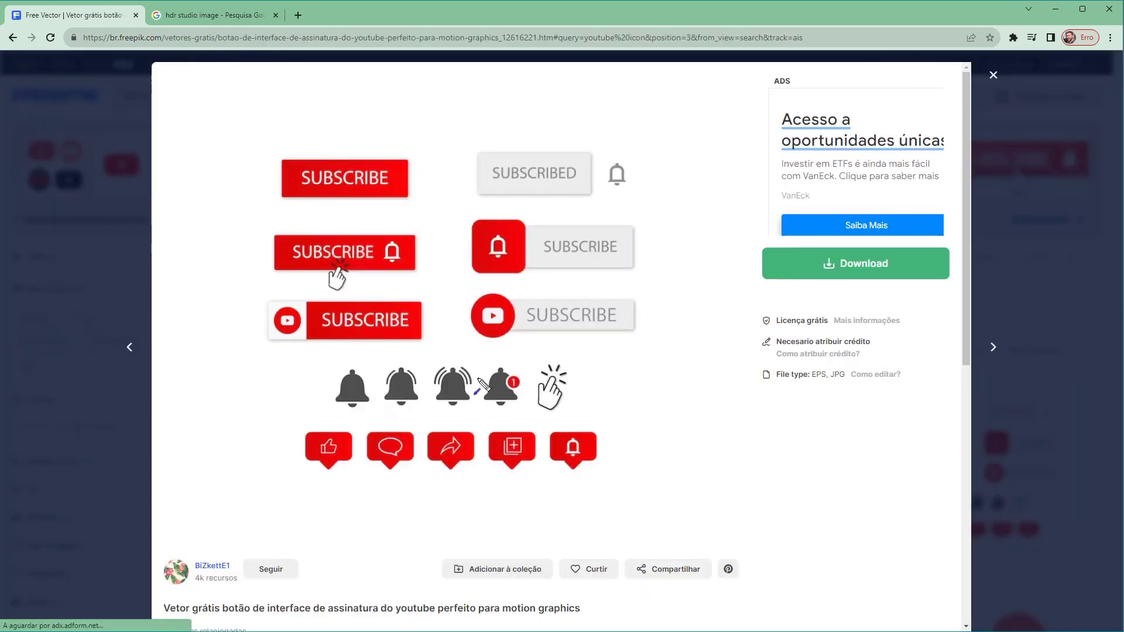
pyautogui.moveTo(800, 502)
pyautogui.mouseDown()
pyautogui.moveTo(354, 351)
pyautogui.moveTo(872, 275)
pyautogui.mouseUp()
pyautogui.press('Escape')
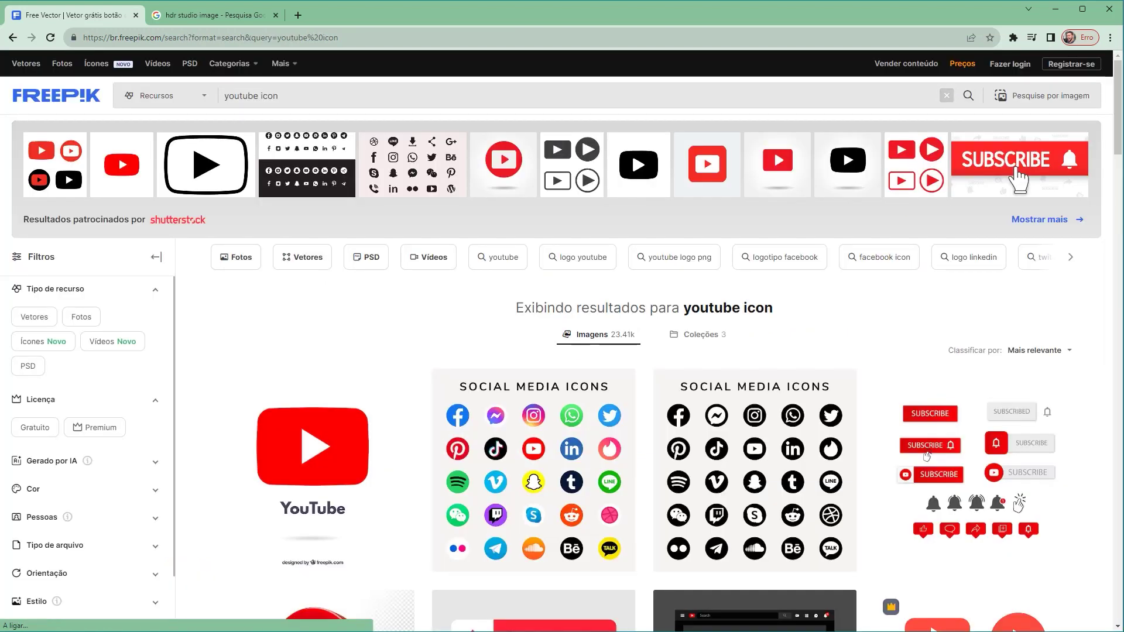
pyautogui.click(1055, 13)
# Drag youtube_subscribe_Mesa_de_trabajo_1.eps from the 71 criar ICONE em 3D folder into Illustrator to open it.
pyautogui.click(575, 619)
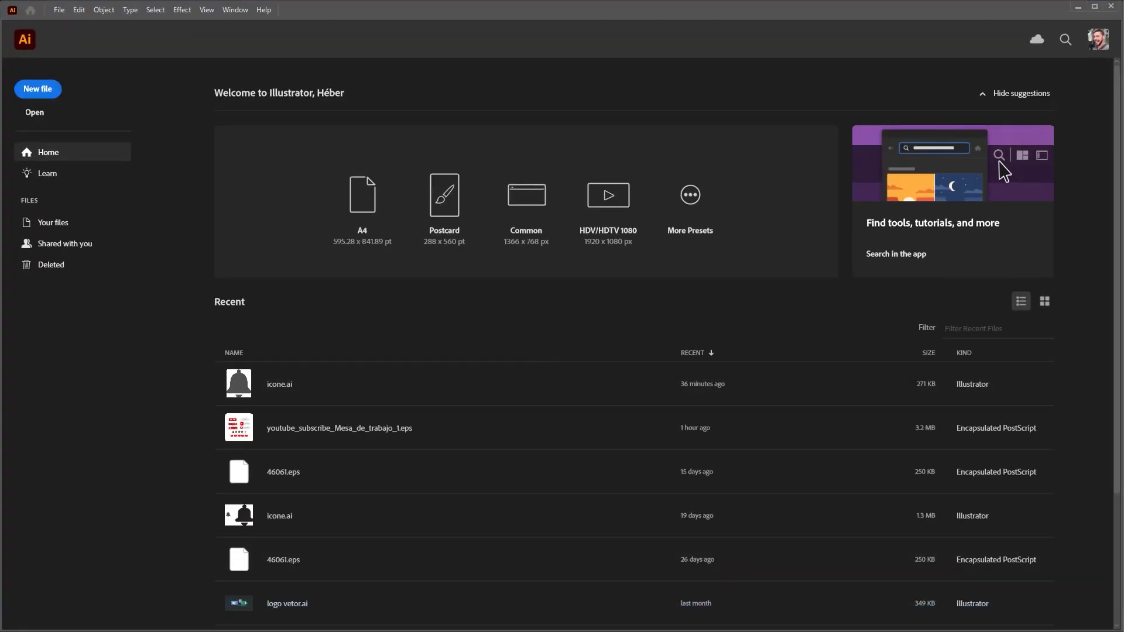
pyautogui.click(465, 622)
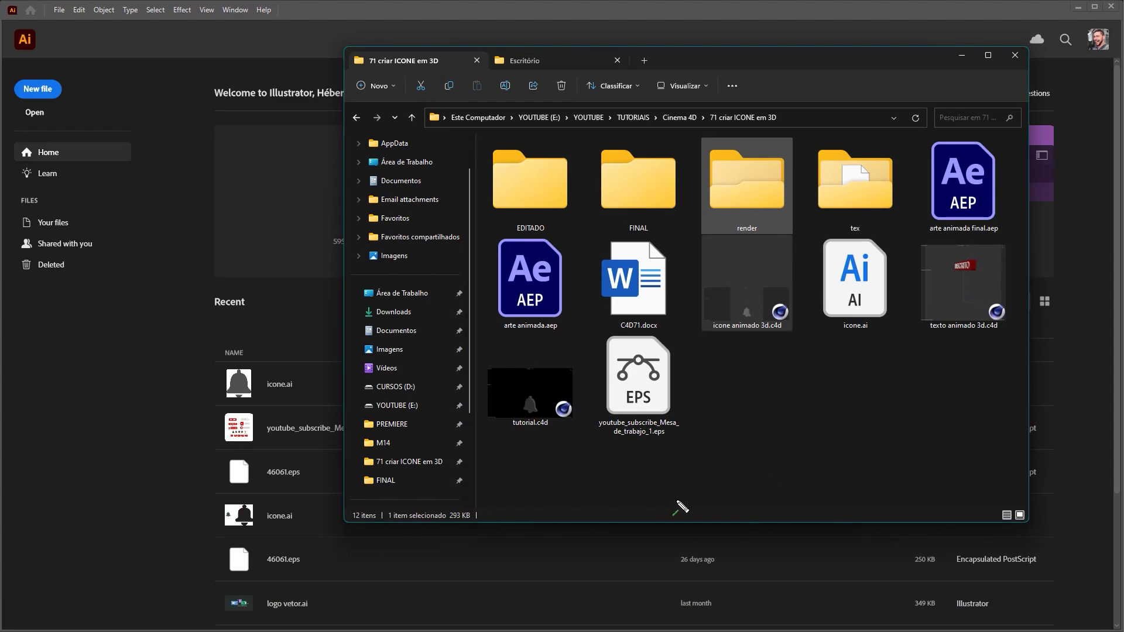
pyautogui.moveTo(705, 549)
pyautogui.mouseDown()
pyautogui.moveTo(654, 443)
pyautogui.moveTo(671, 444)
pyautogui.mouseUp()
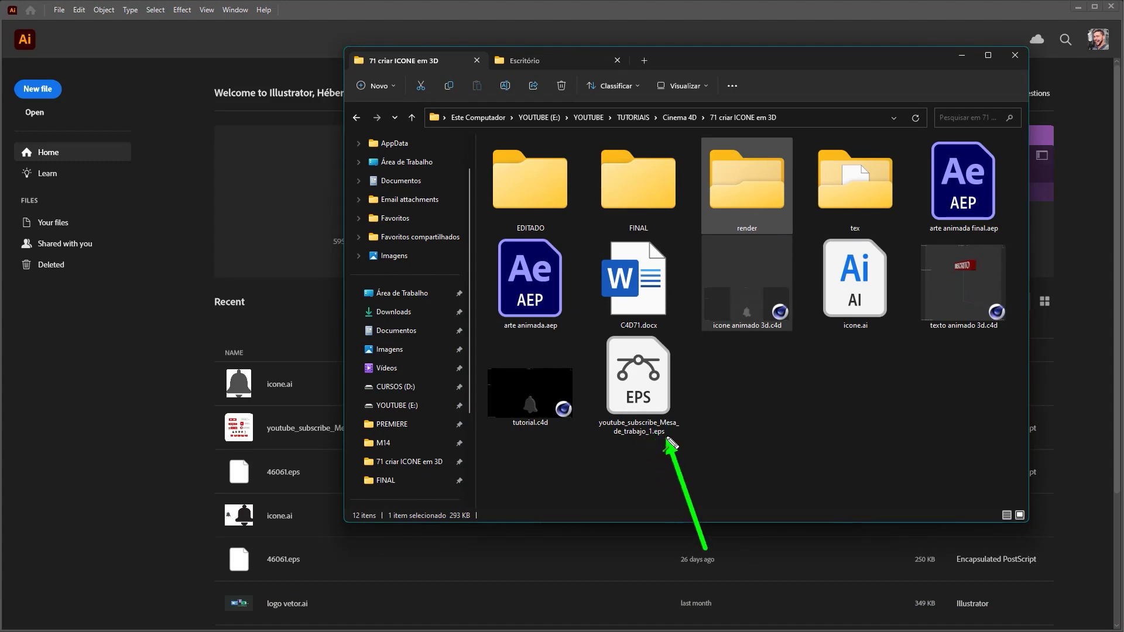
pyautogui.moveTo(671, 443)
pyautogui.mouseDown()
pyautogui.moveTo(673, 410)
pyautogui.moveTo(656, 394)
pyautogui.mouseUp()
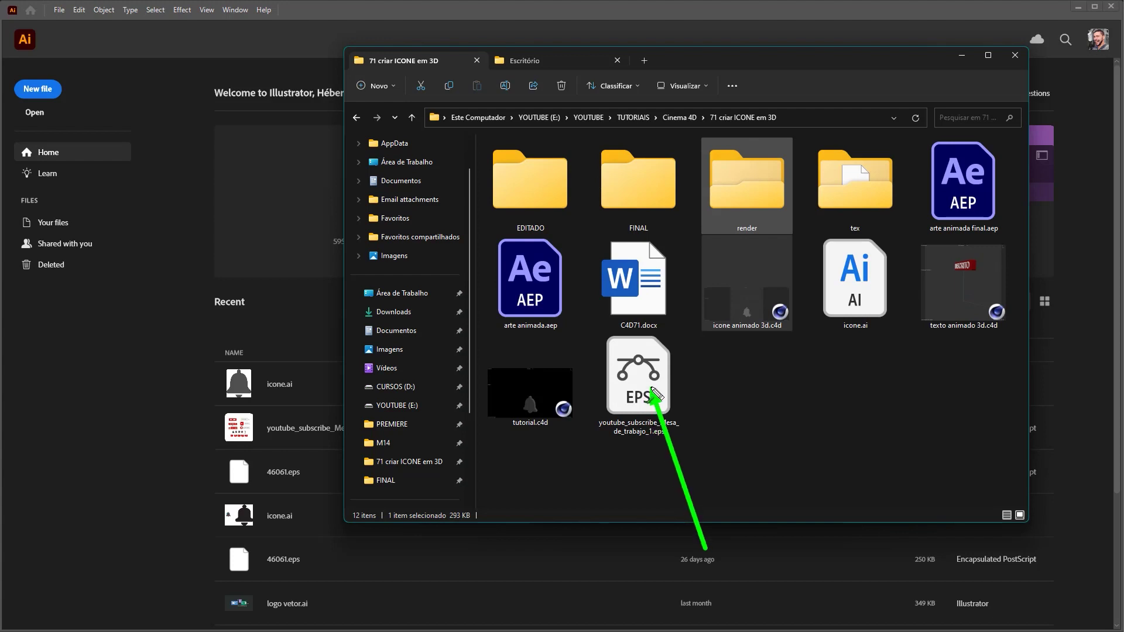
pyautogui.press('Escape')
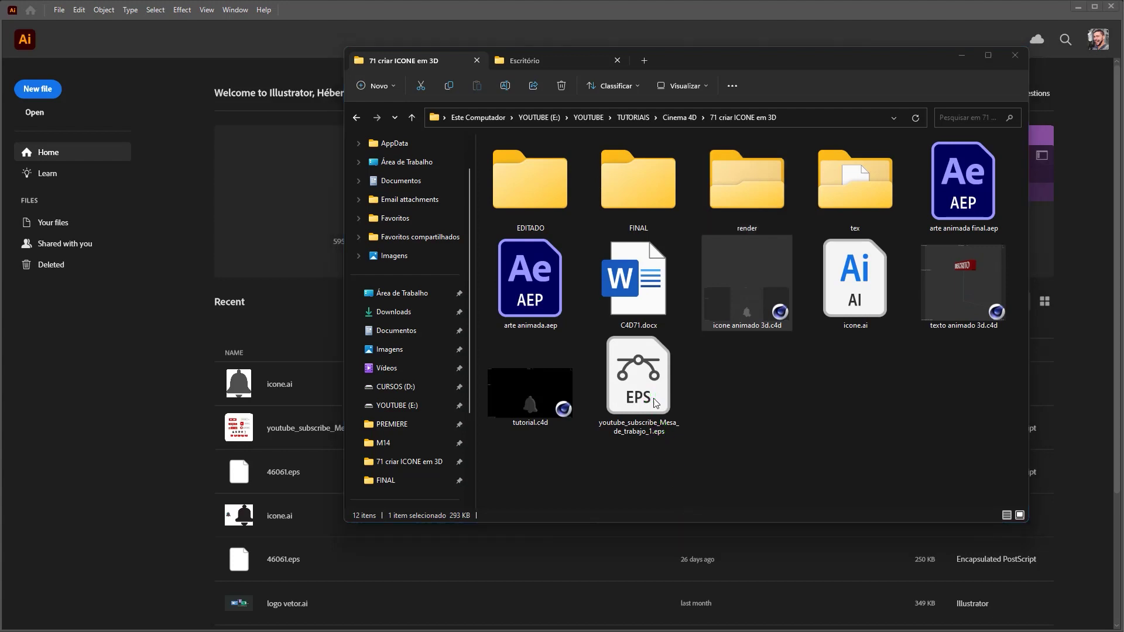
pyautogui.moveTo(642, 389); pyautogui.dragTo(175, 352)
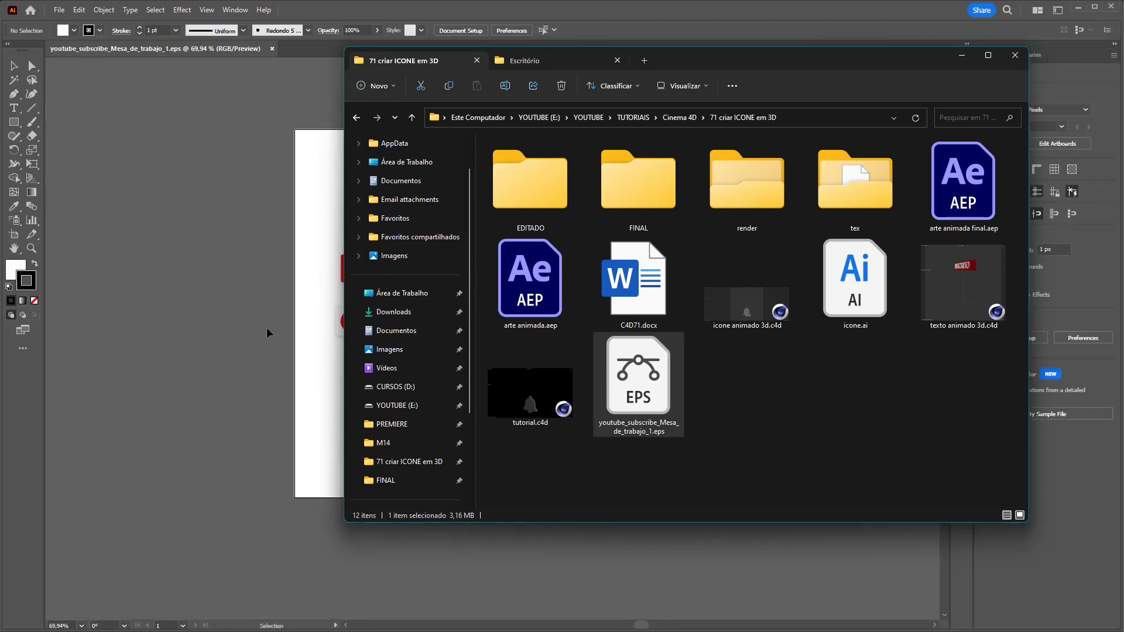
pyautogui.click(269, 328)
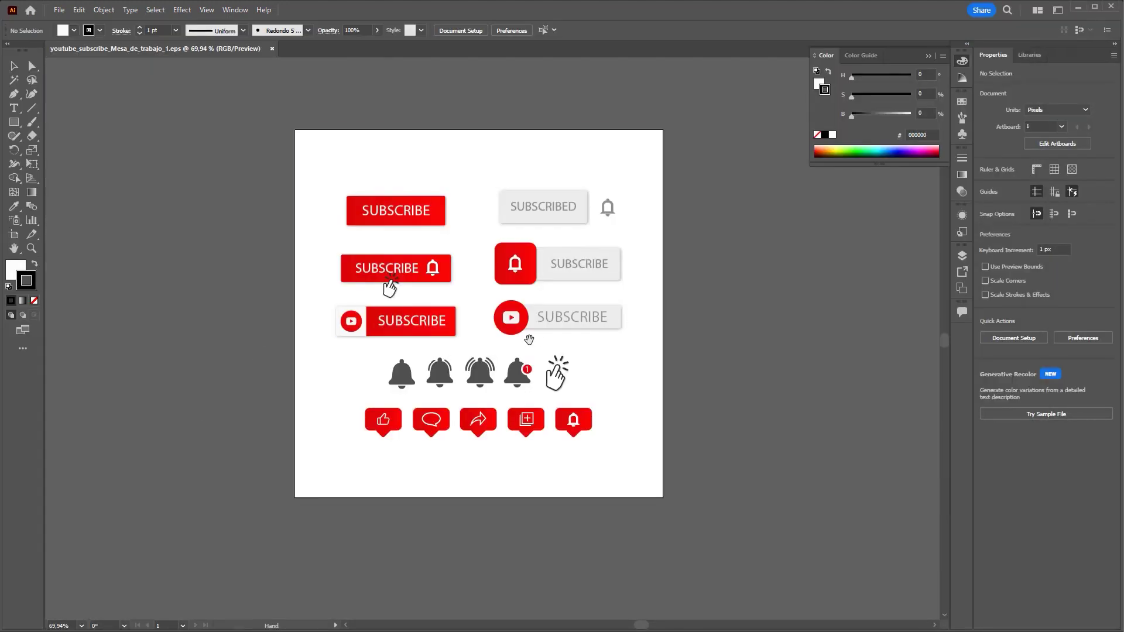
pyautogui.keyDown('alt'); pyautogui.scroll(1, 529, 340); pyautogui.keyUp('alt')
pyautogui.hotkey('ctrl', 'a')
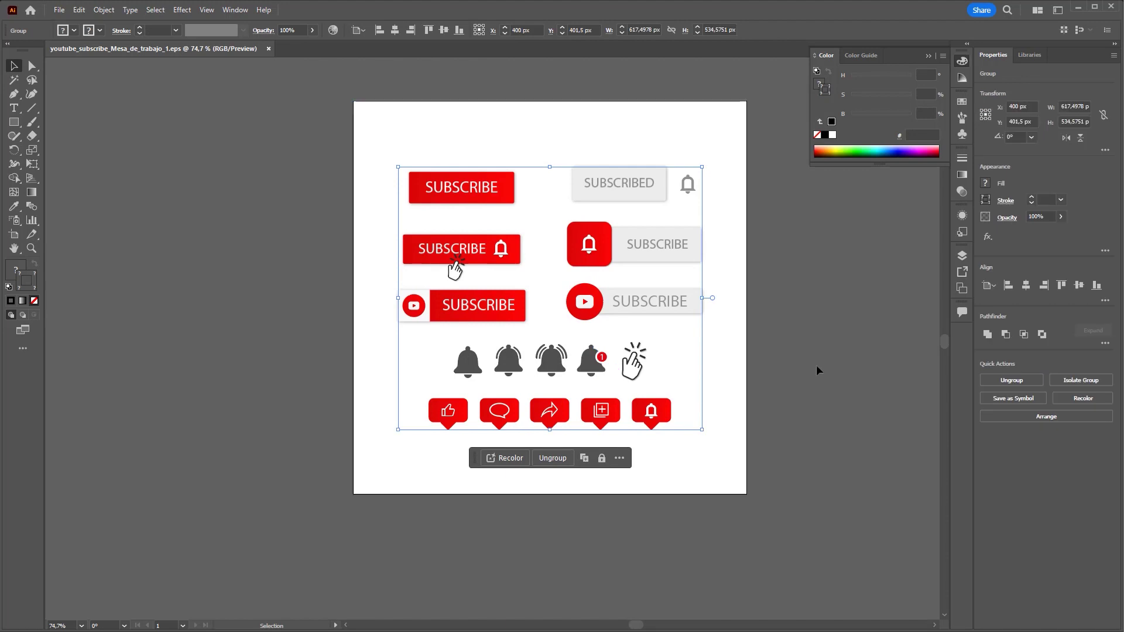
pyautogui.click(813, 372)
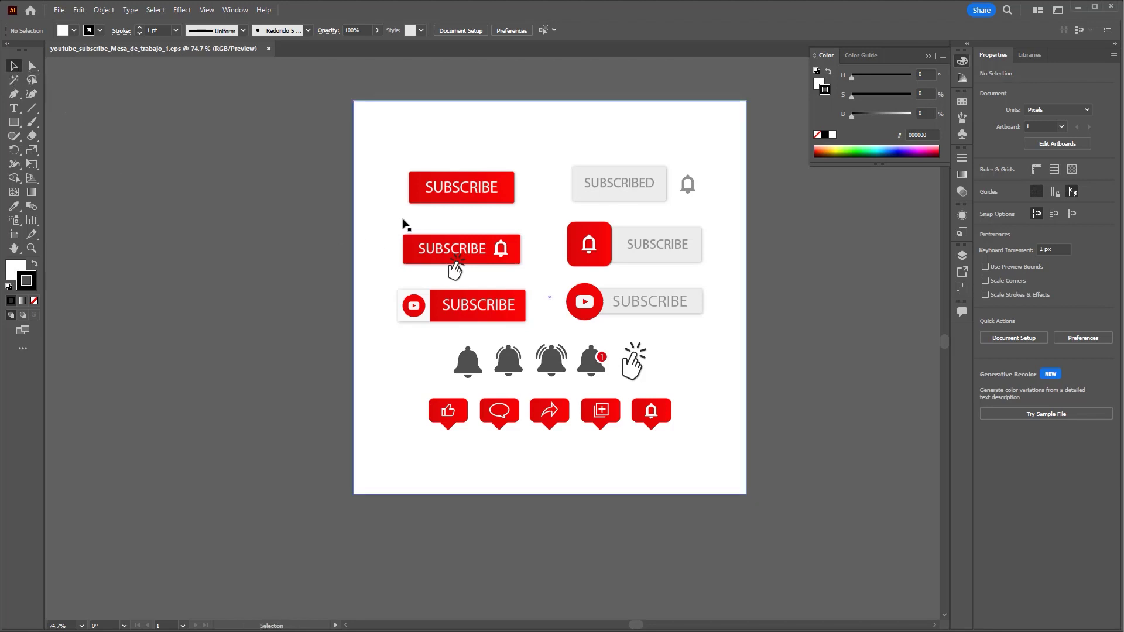
pyautogui.moveTo(402, 226); pyautogui.dragTo(205, 252)
pyautogui.hotkey('ctrl', 'z')
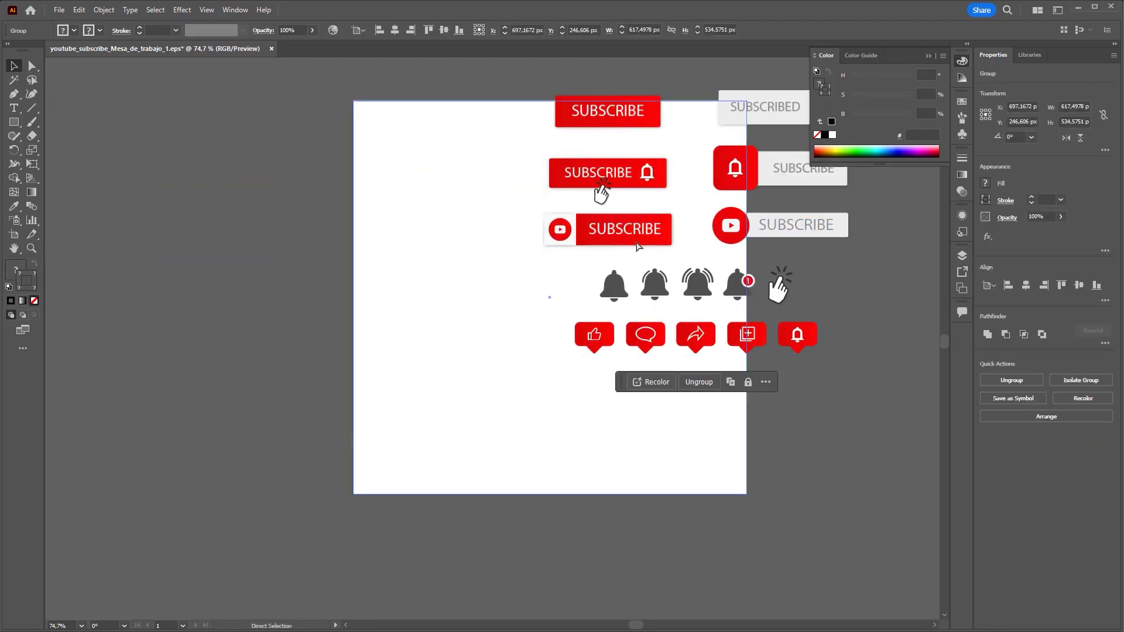
pyautogui.press('z')
pyautogui.moveTo(617, 365); pyautogui.dragTo(867, 352)
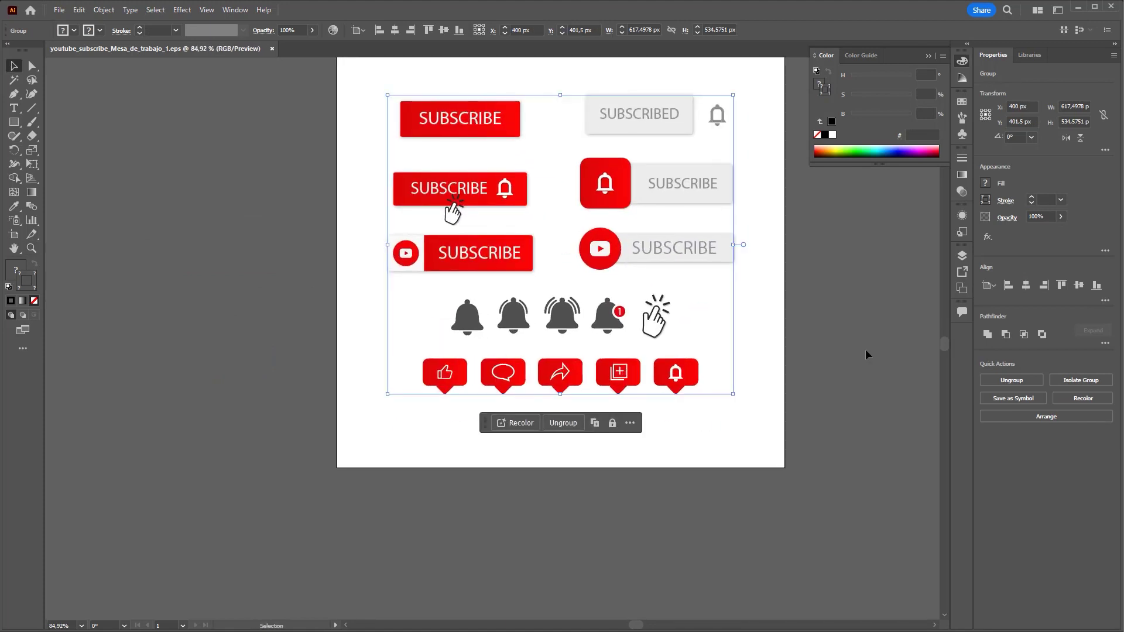
pyautogui.press('v')
pyautogui.click(861, 328)
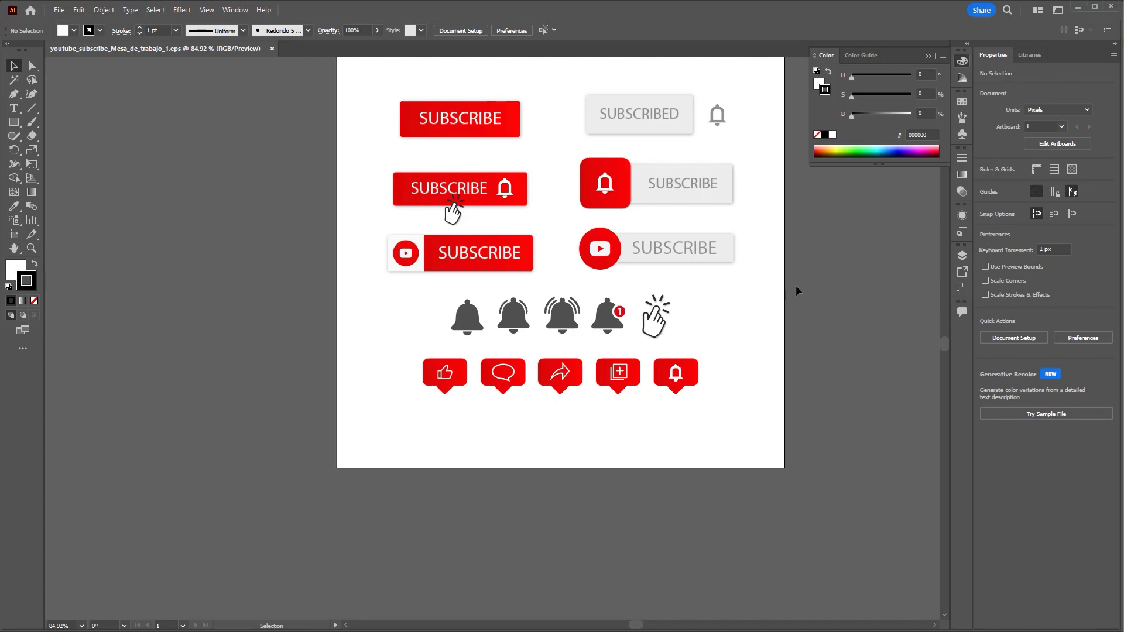
pyautogui.click(528, 323)
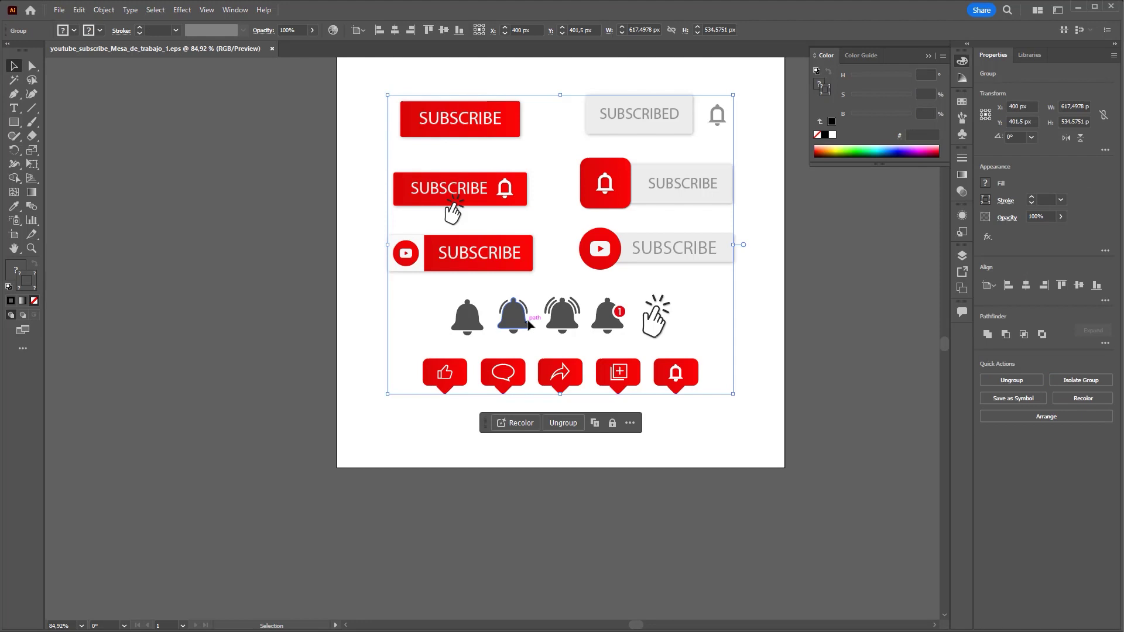
pyautogui.click(788, 311)
pyautogui.press('\\')
pyautogui.keyDown('alt'); pyautogui.scroll(2, 477, 318); pyautogui.keyUp('alt')
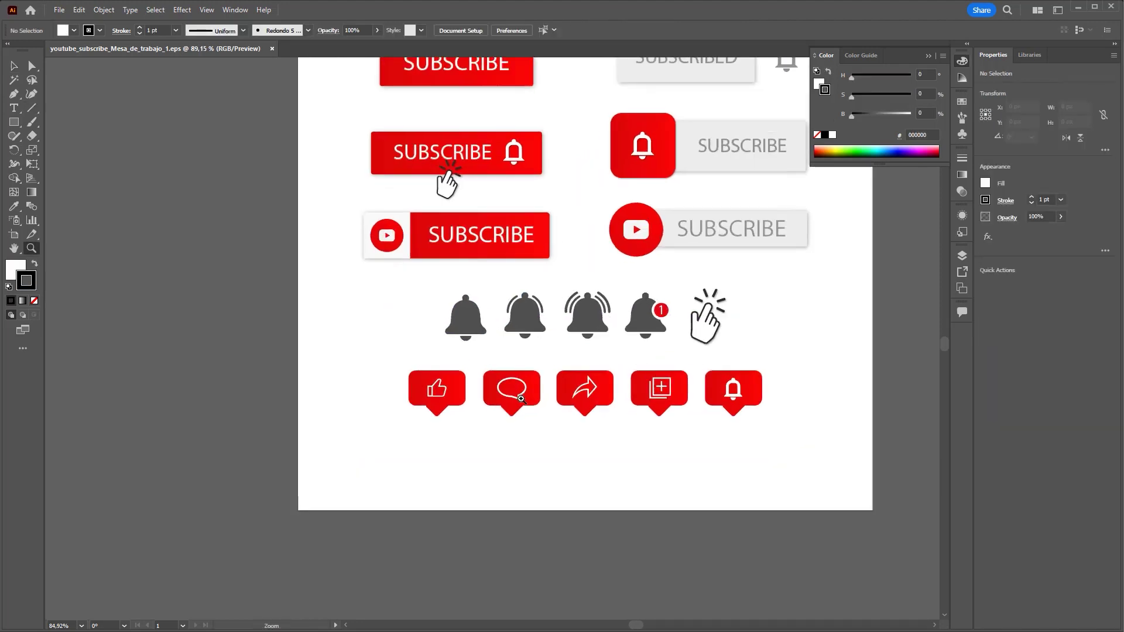
pyautogui.scroll(1, 503, 404)
pyautogui.press('v')
pyautogui.click(468, 352)
pyautogui.click(375, 376)
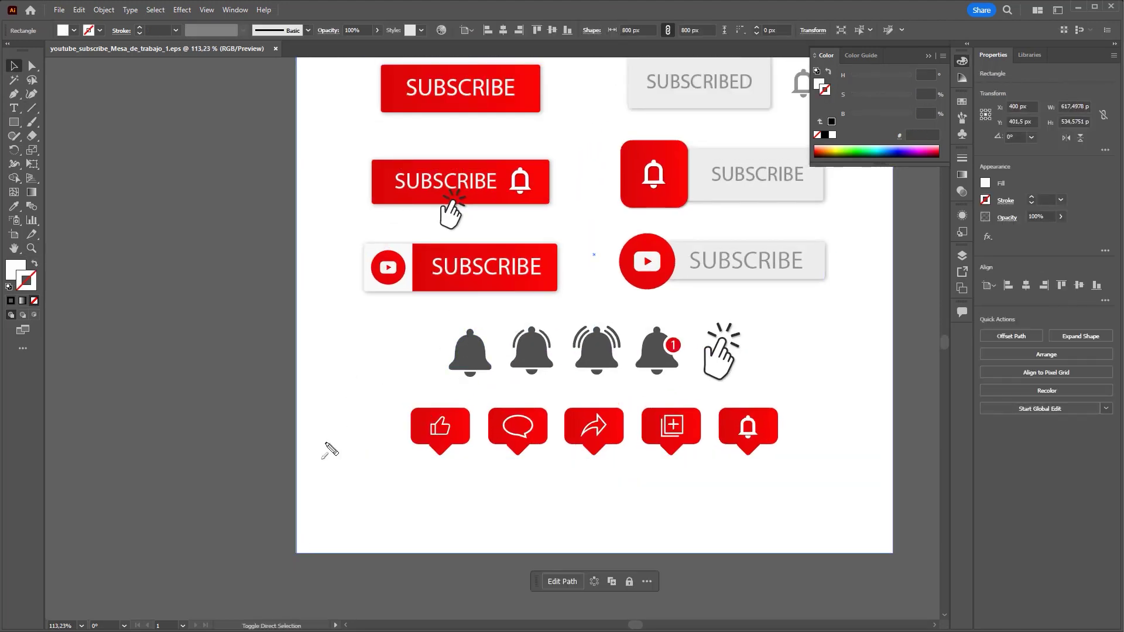
pyautogui.moveTo(352, 425); pyautogui.dragTo(458, 360)
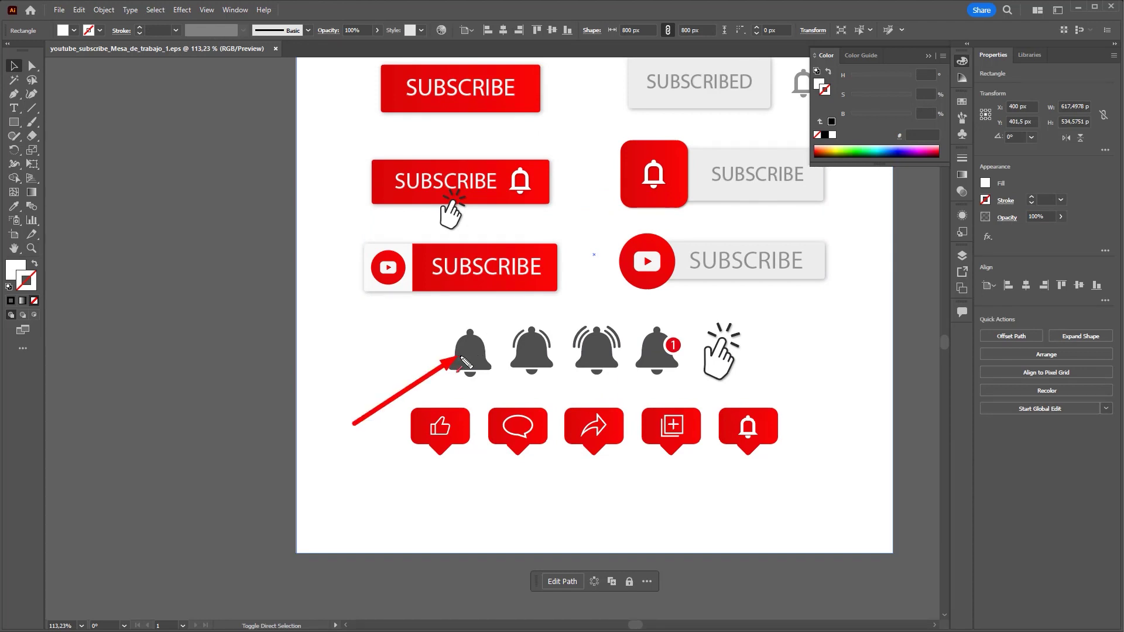
pyautogui.moveTo(460, 360)
pyautogui.mouseDown()
pyautogui.moveTo(76, 96)
pyautogui.moveTo(39, 86)
pyautogui.mouseUp()
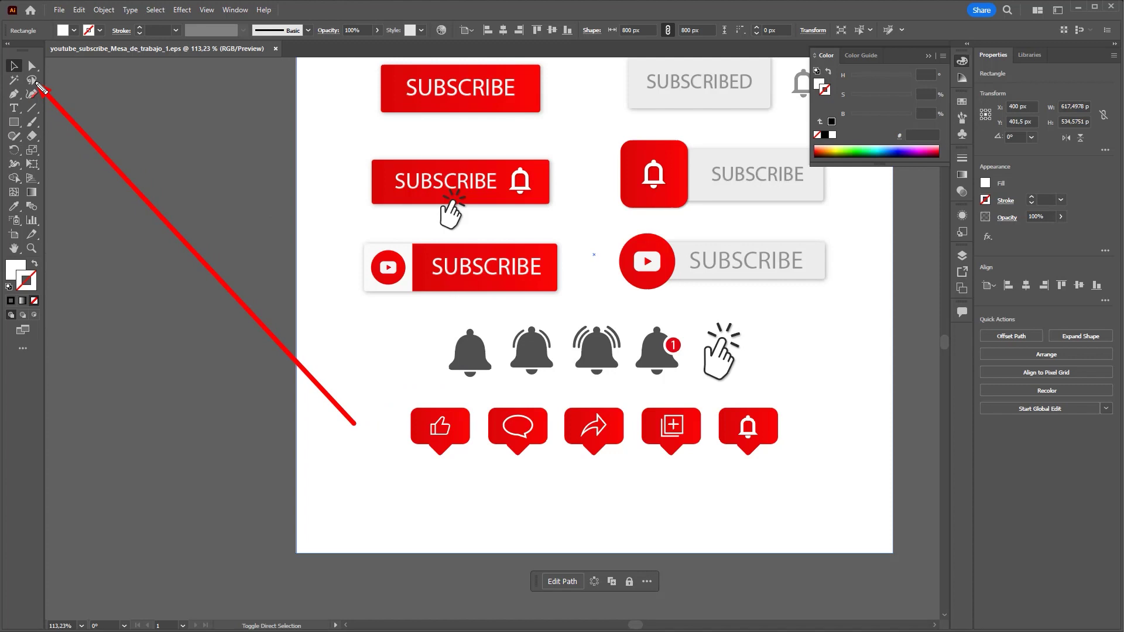
# Lasso-select only the first solid bell icon among the subscribe buttons.
pyautogui.click(34, 80)
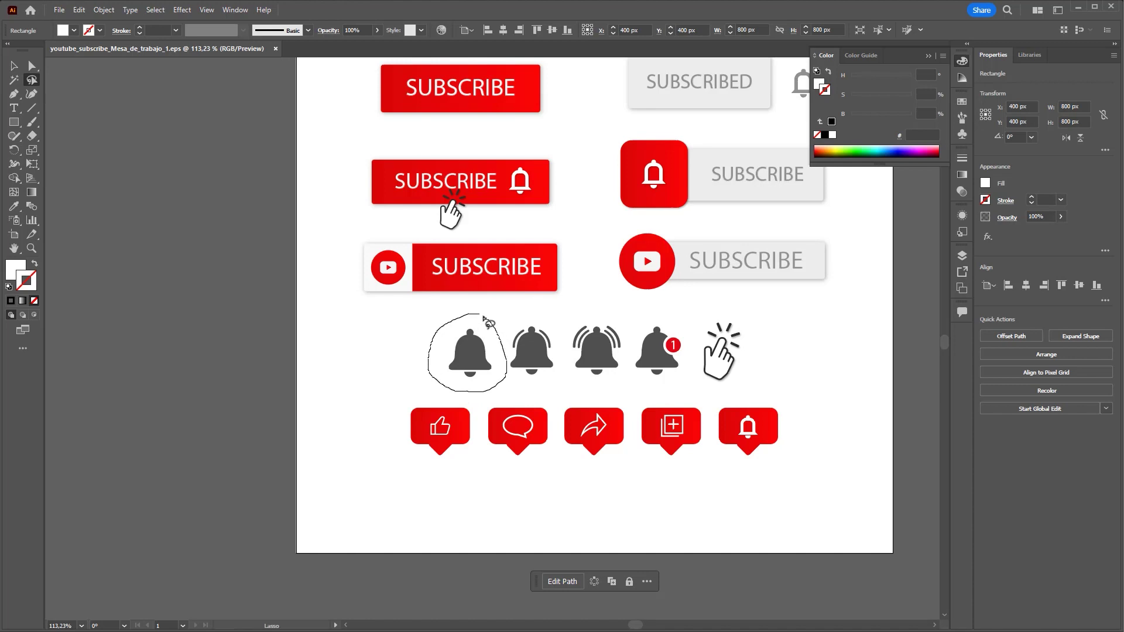
pyautogui.moveTo(489, 323); pyautogui.dragTo(484, 318)
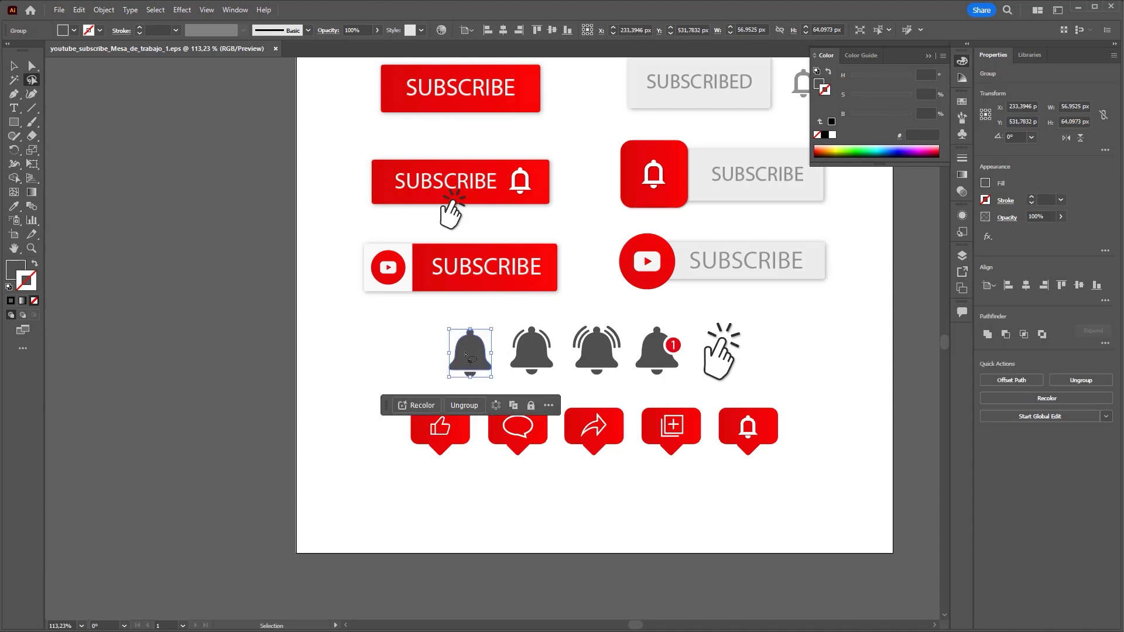
pyautogui.press('Delete')
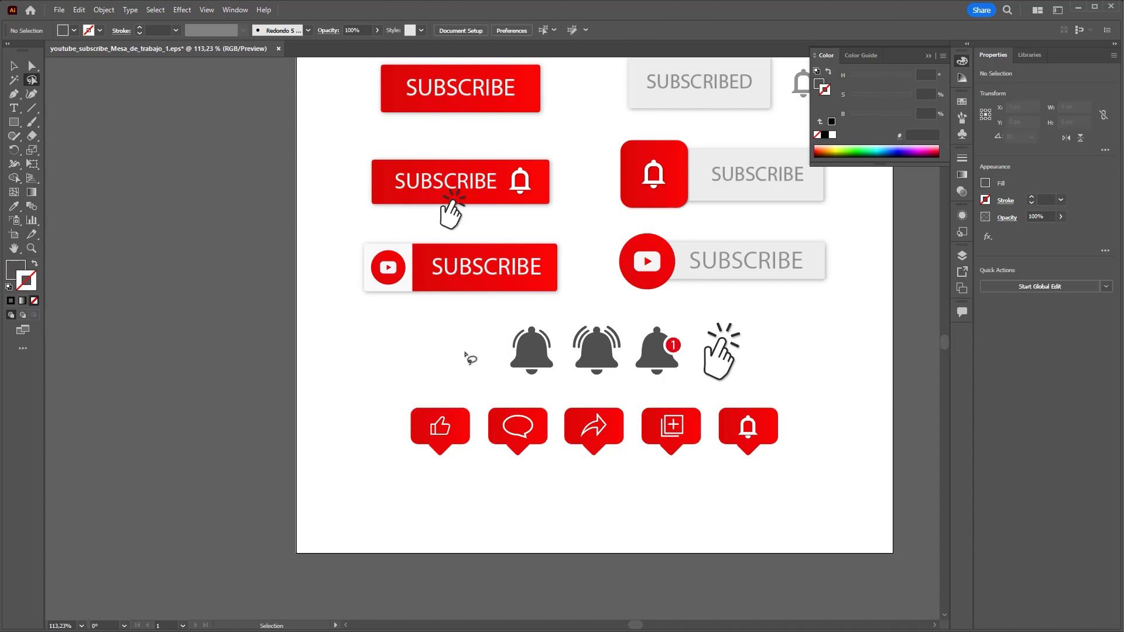
pyautogui.hotkey('ctrl', 'z')
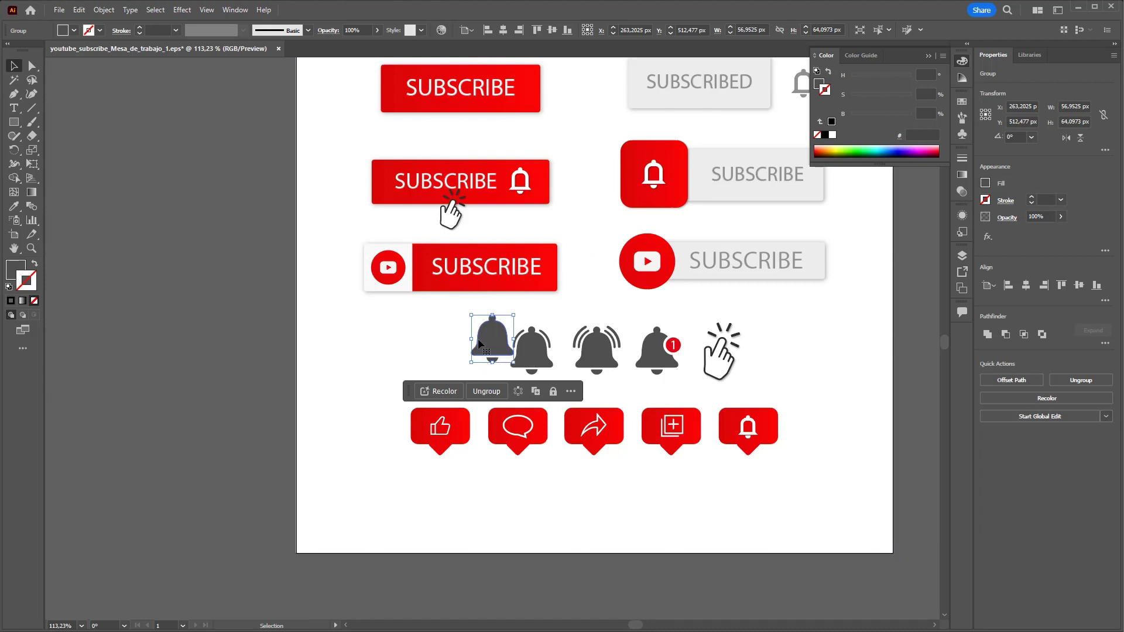
# Drag the bell left onto the empty pasteboard beside the artboard.
pyautogui.moveTo(495, 342); pyautogui.dragTo(167, 306)
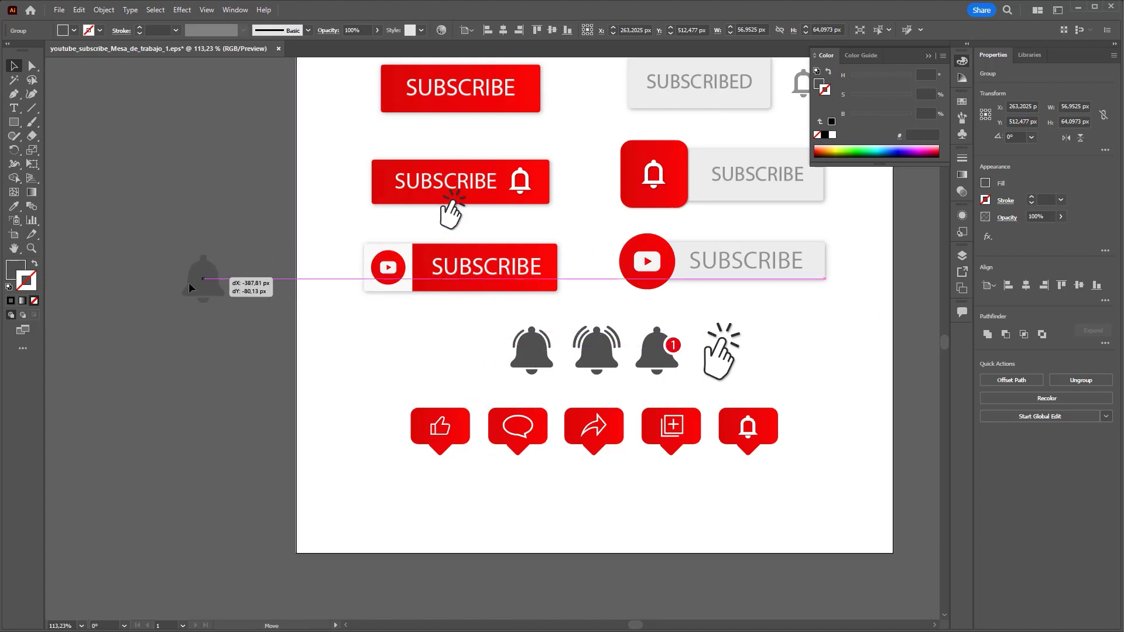
pyautogui.moveTo(281, 260); pyautogui.dragTo(300, 305)
pyautogui.keyDown('alt'); pyautogui.scroll(-2, 273, 308); pyautogui.keyUp('alt')
pyautogui.keyDown('alt'); pyautogui.scroll(-1, 273, 309); pyautogui.keyUp('alt')
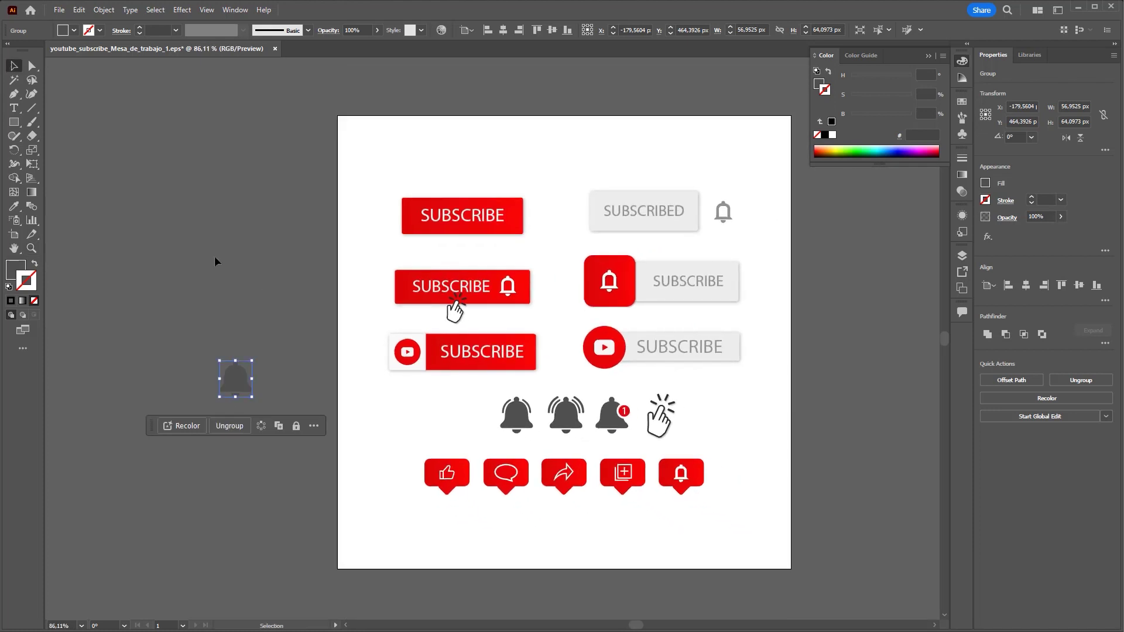
pyautogui.moveTo(206, 243); pyautogui.dragTo(30, 27)
pyautogui.moveTo(209, 248); pyautogui.dragTo(542, 227)
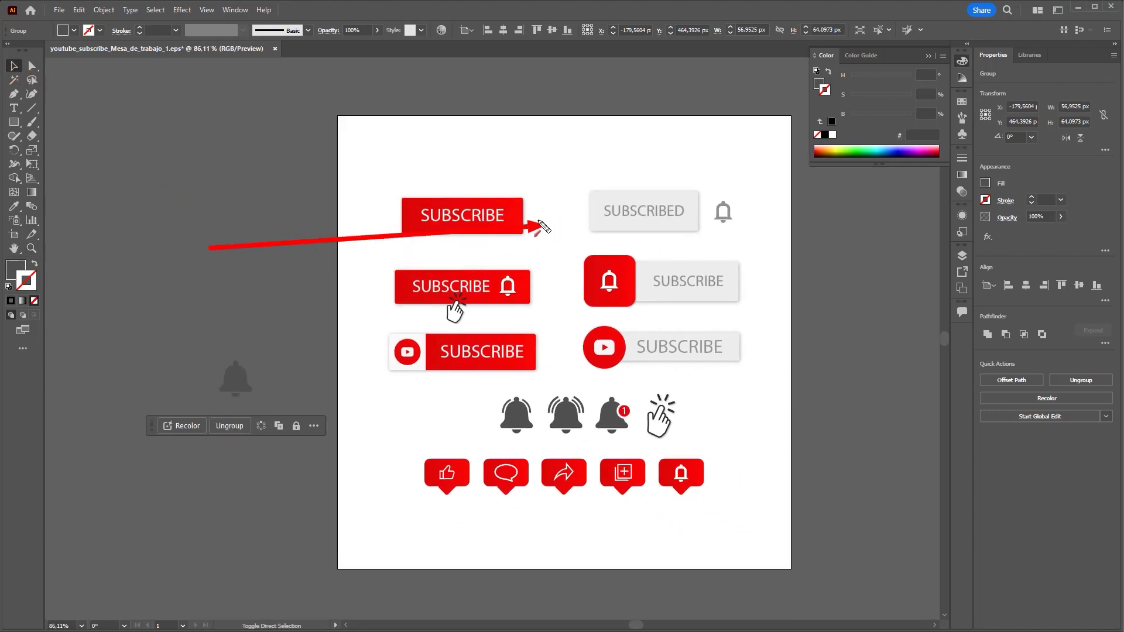
# Delete the remaining button artwork and move the bell onto the artboard.
pyautogui.press('Delete')
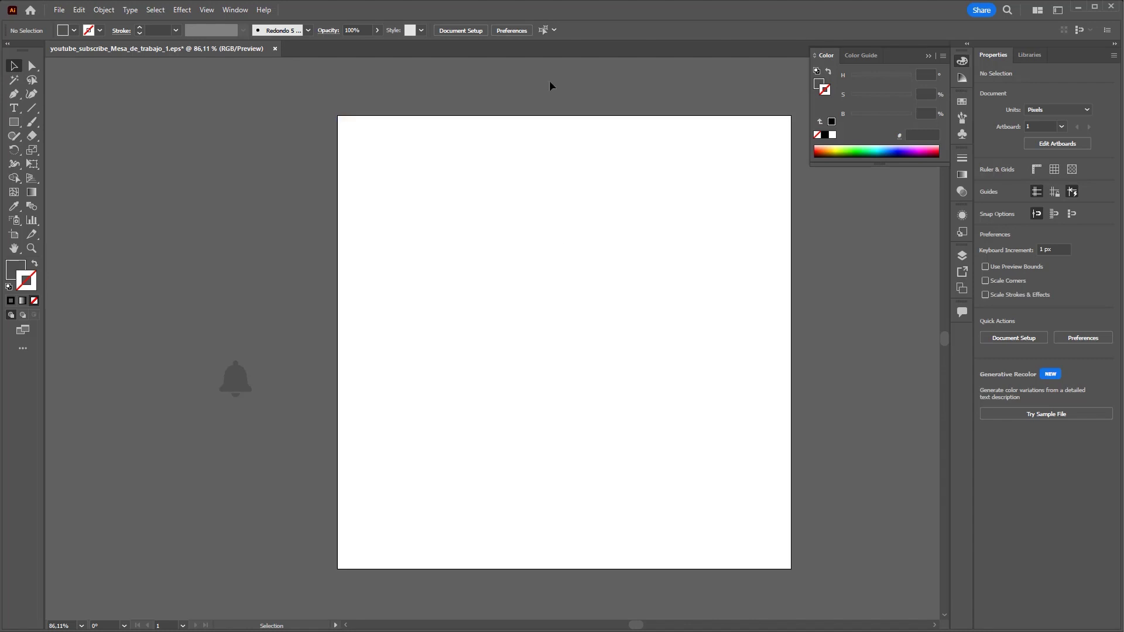
pyautogui.click(927, 56)
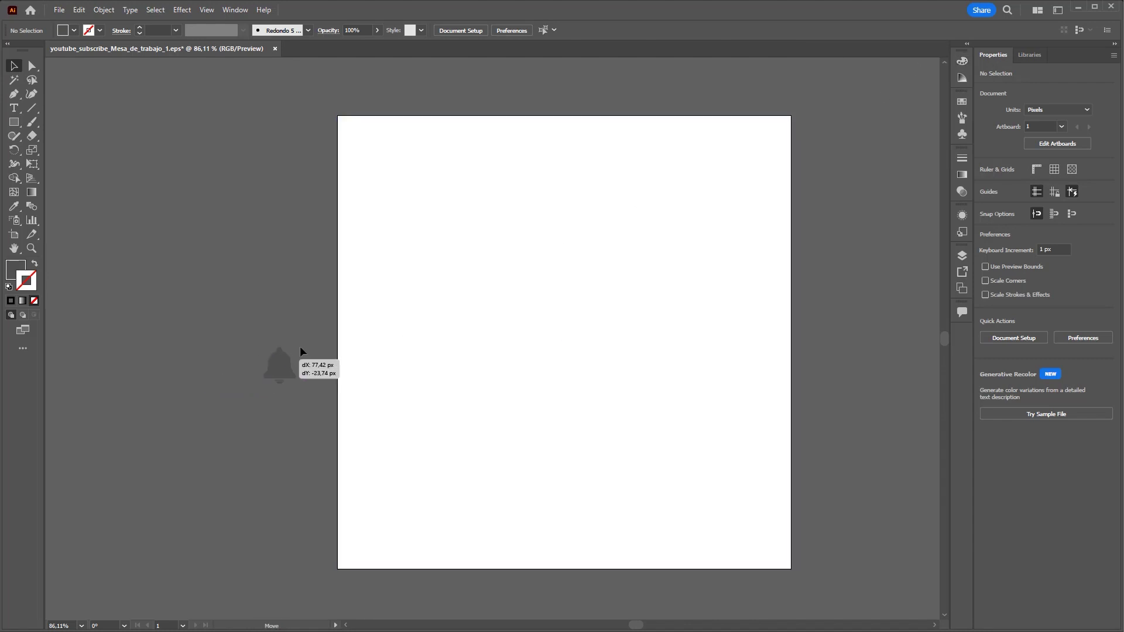
pyautogui.moveTo(237, 391)
pyautogui.mouseDown()
pyautogui.moveTo(557, 339)
pyautogui.moveTo(701, 220)
pyautogui.mouseUp()
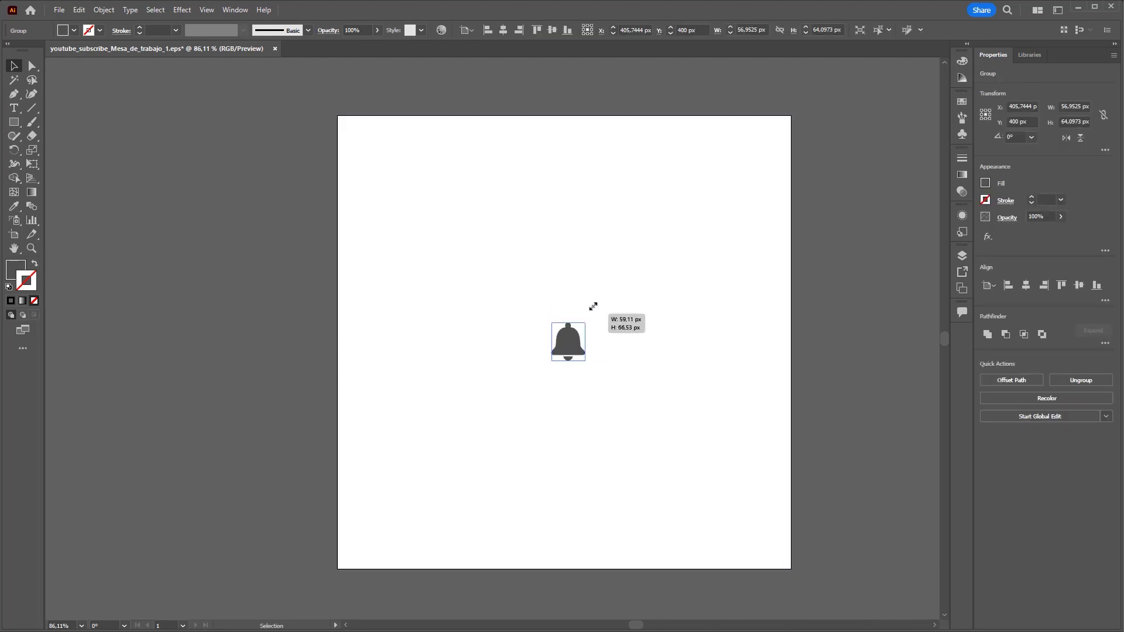
# Enlarge the bell proportionally until it nearly fills the 800 px artboard, centred.
pyautogui.moveTo(700, 220); pyautogui.dragTo(669, 240)
pyautogui.hotkey('ctrl', 'z')
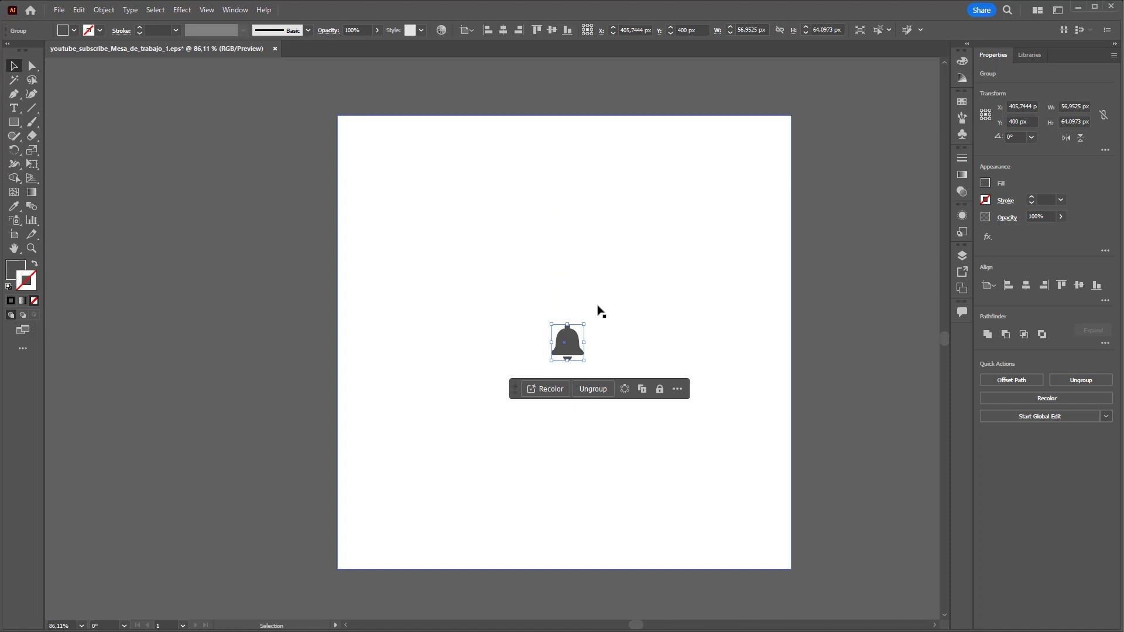
pyautogui.moveTo(585, 324)
pyautogui.keyDown('shift'); pyautogui.mouseDown()
pyautogui.moveTo(709, 194)
pyautogui.moveTo(717, 319)
pyautogui.moveTo(736, 321)
pyautogui.moveTo(609, 191)
pyautogui.moveTo(691, 210)
pyautogui.moveTo(785, 120)
pyautogui.mouseUp(); pyautogui.keyUp('shift')
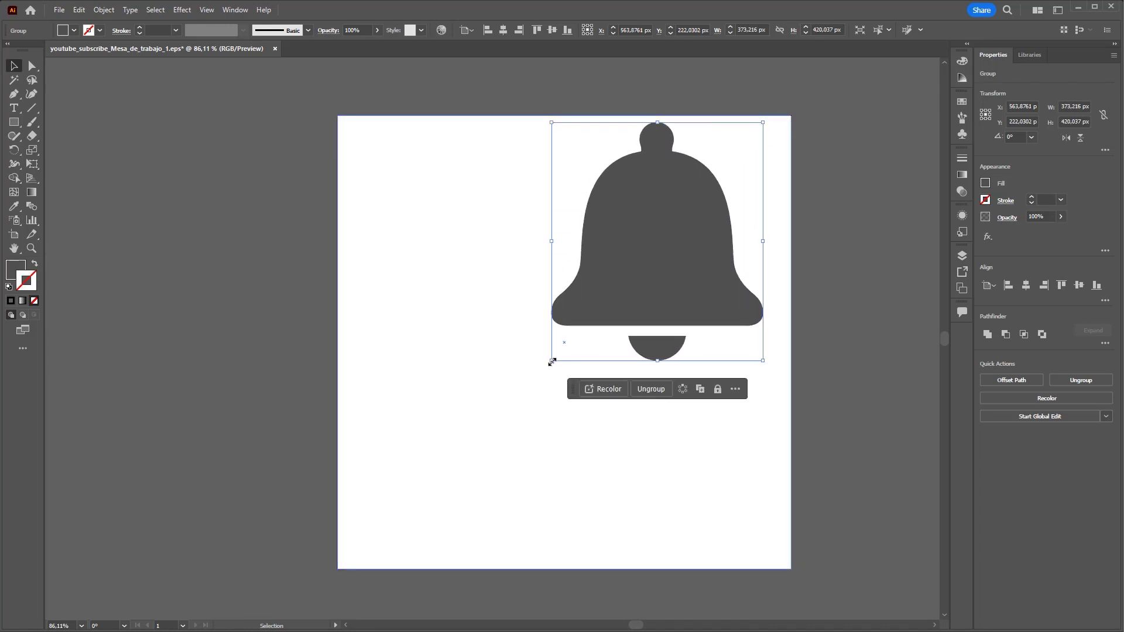
pyautogui.moveTo(553, 359)
pyautogui.keyDown('shift'); pyautogui.mouseDown()
pyautogui.moveTo(408, 489)
pyautogui.moveTo(352, 571)
pyautogui.mouseUp(); pyautogui.keyUp('shift')
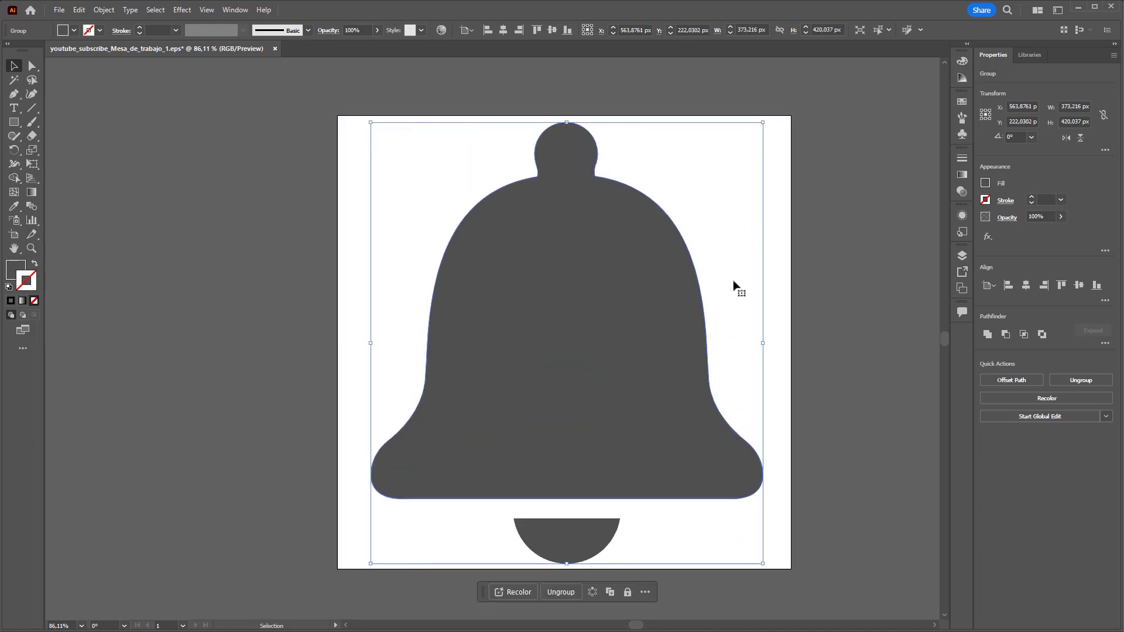
pyautogui.click(705, 262)
pyautogui.moveTo(542, 289)
pyautogui.mouseDown()
pyautogui.moveTo(630, 287)
pyautogui.moveTo(577, 291)
pyautogui.mouseUp()
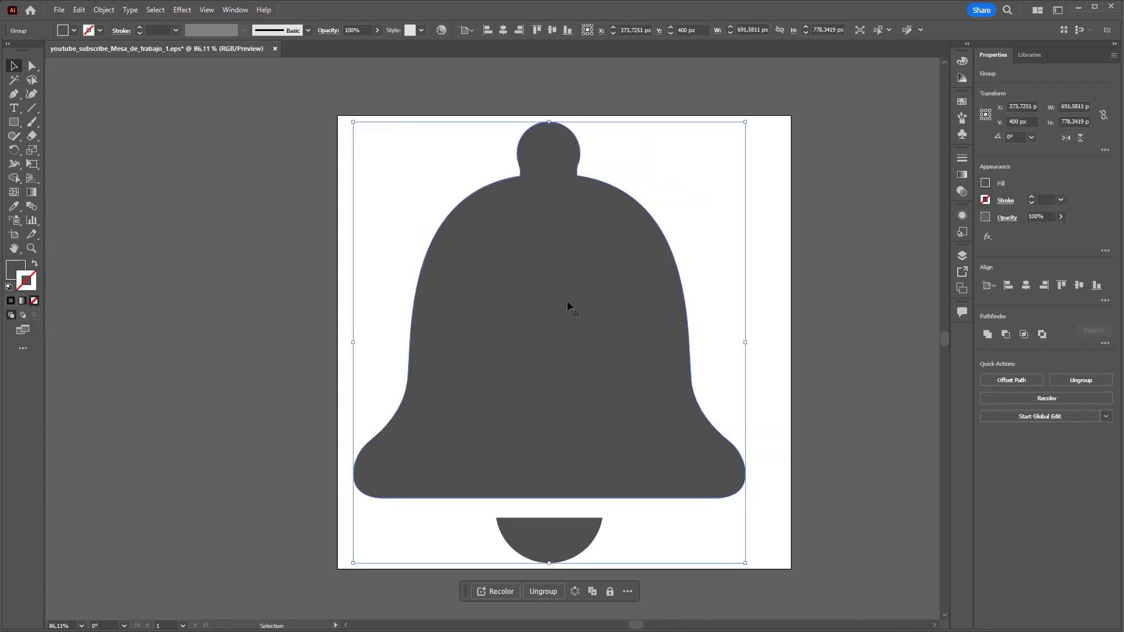
pyautogui.click(736, 258)
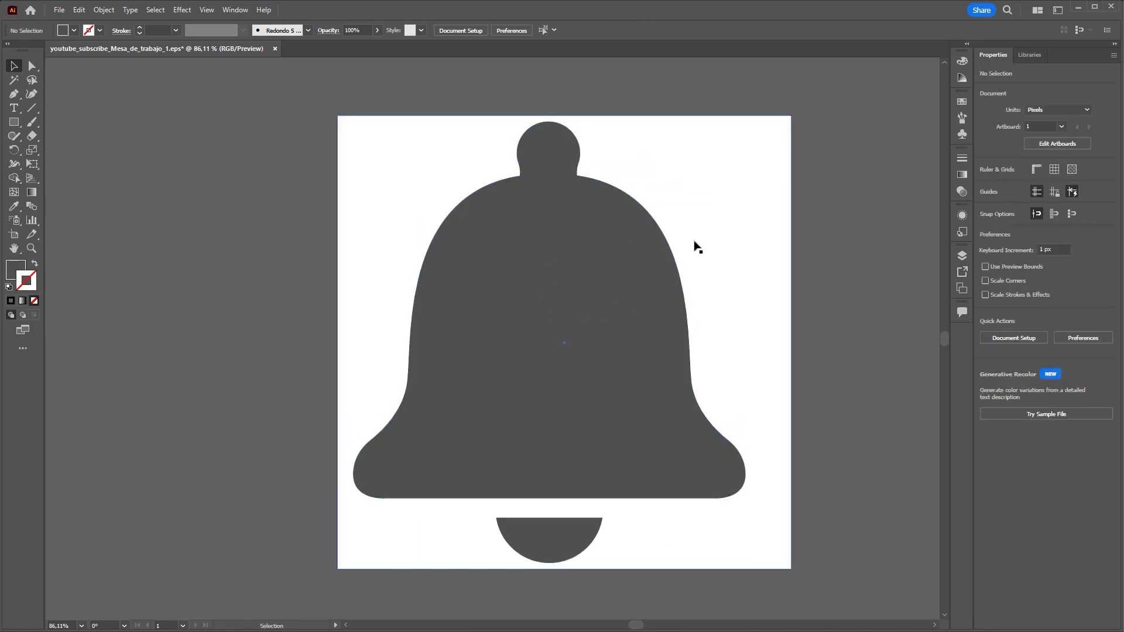
# Select the white background square behind the bell.
pyautogui.click(783, 305)
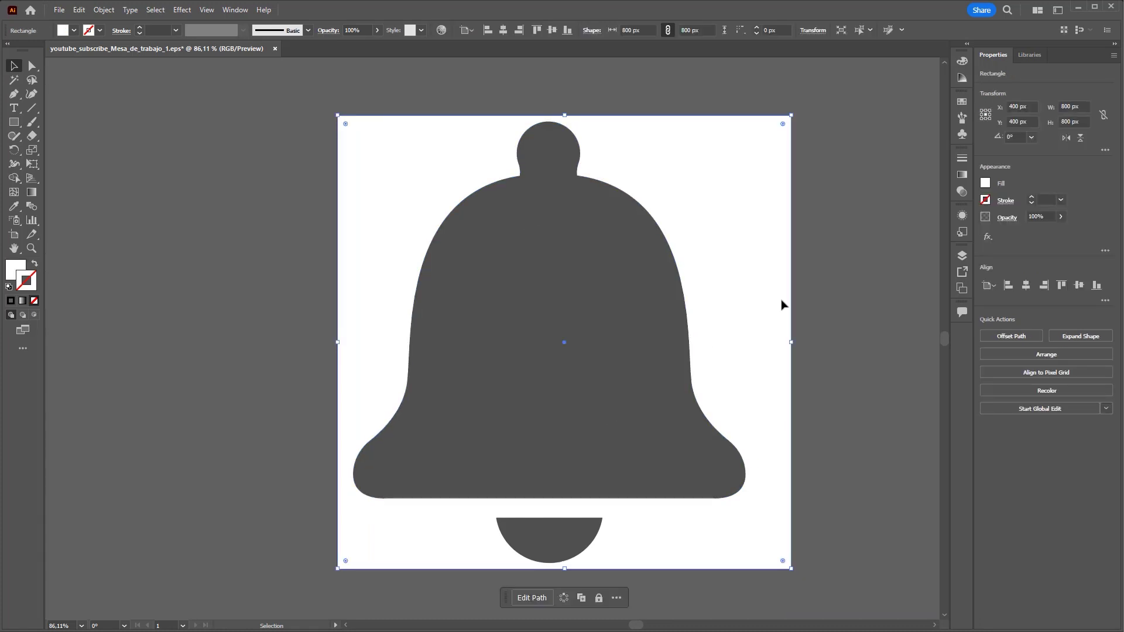
pyautogui.hotkey('ctrl', 'h')
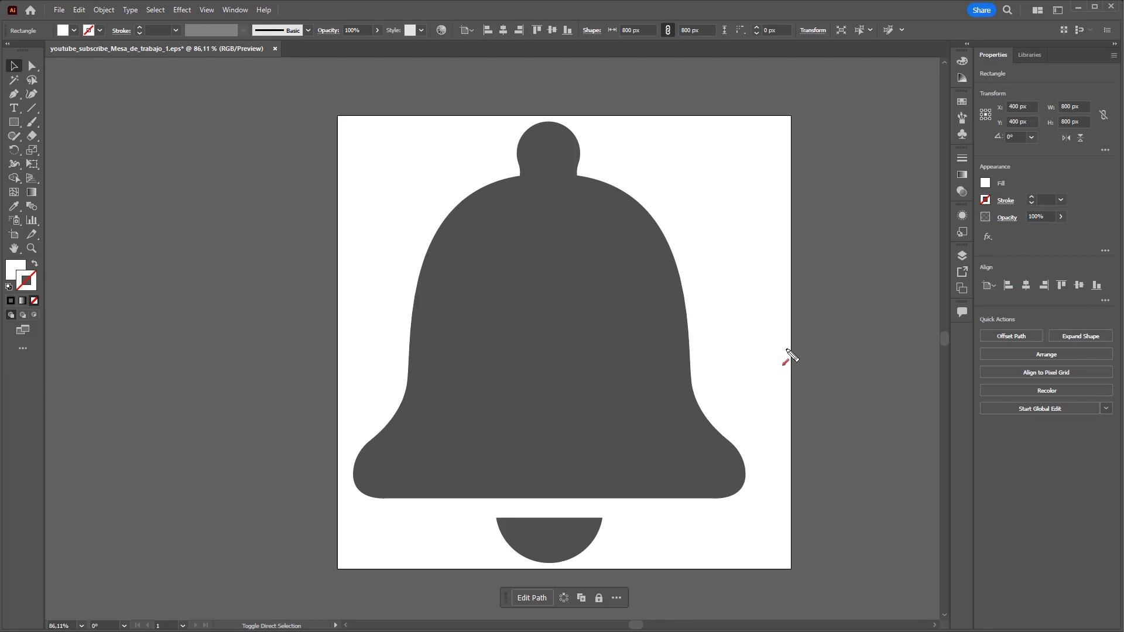
pyautogui.click(59, 10)
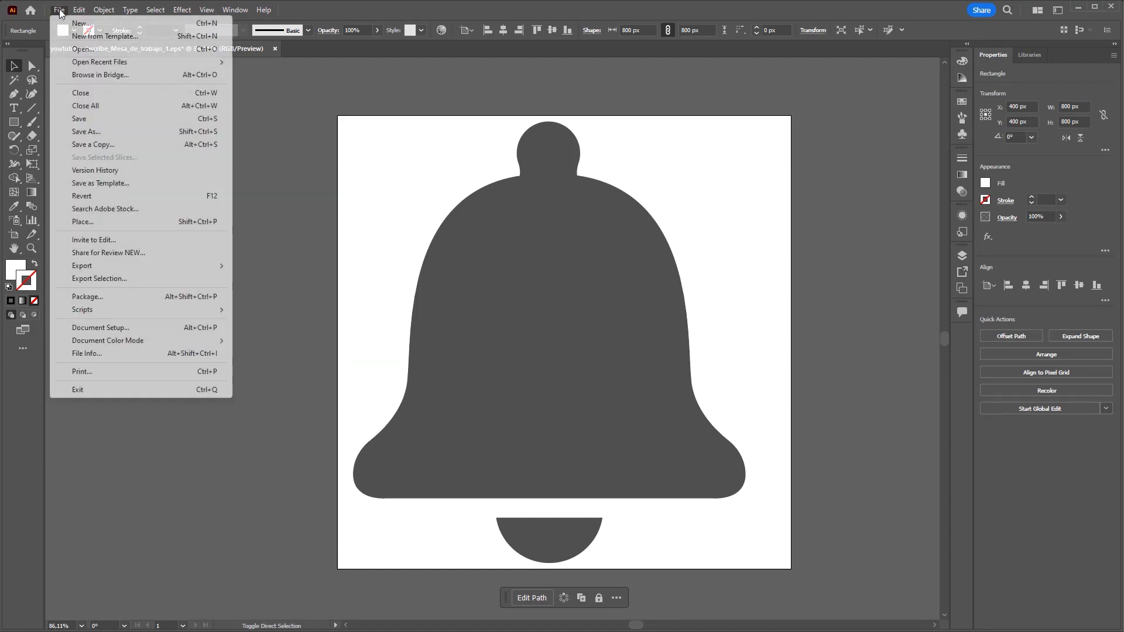
# Create a desktop folder named 'animação c4d e after effects' from the Save As dialog.
pyautogui.click(213, 135)
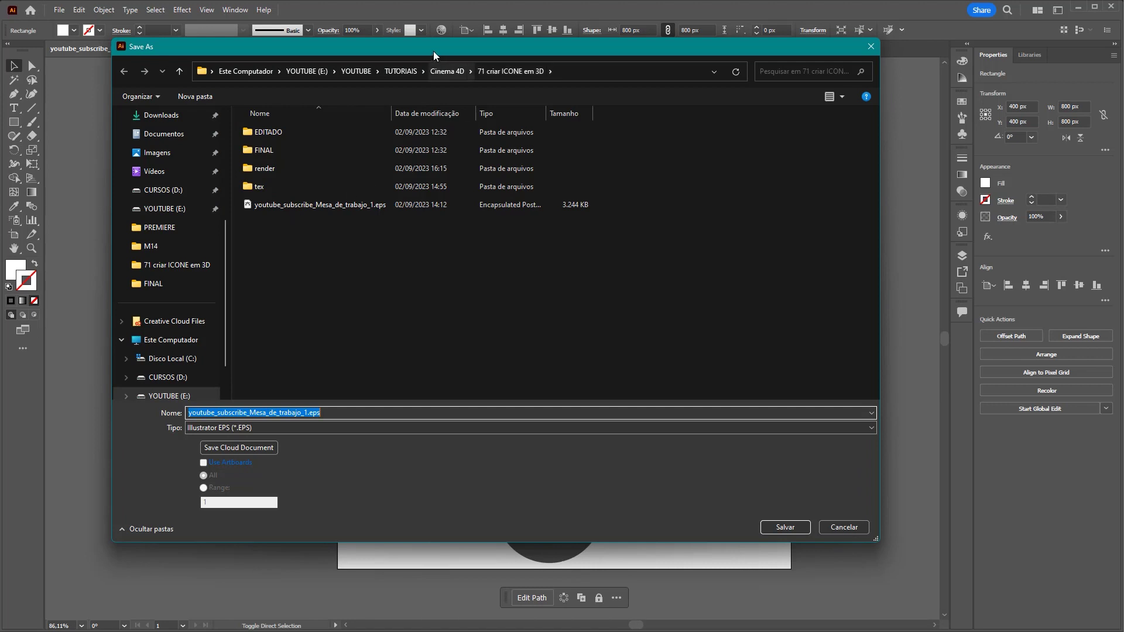
pyautogui.moveTo(436, 52); pyautogui.dragTo(483, 61)
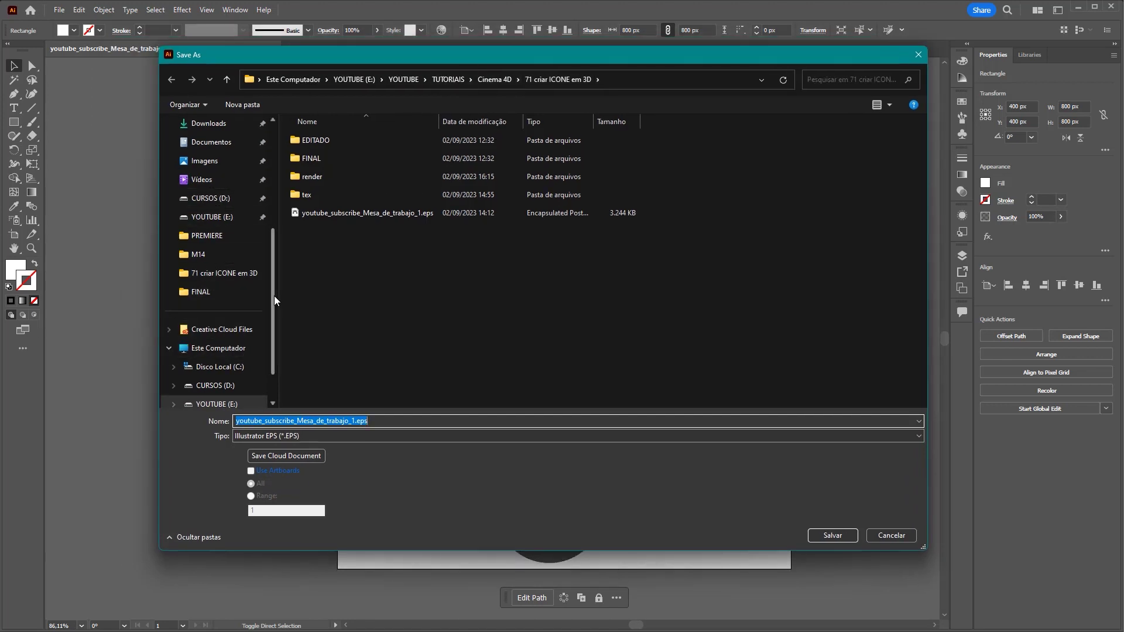
pyautogui.scroll(5, 223, 263)
pyautogui.click(217, 311)
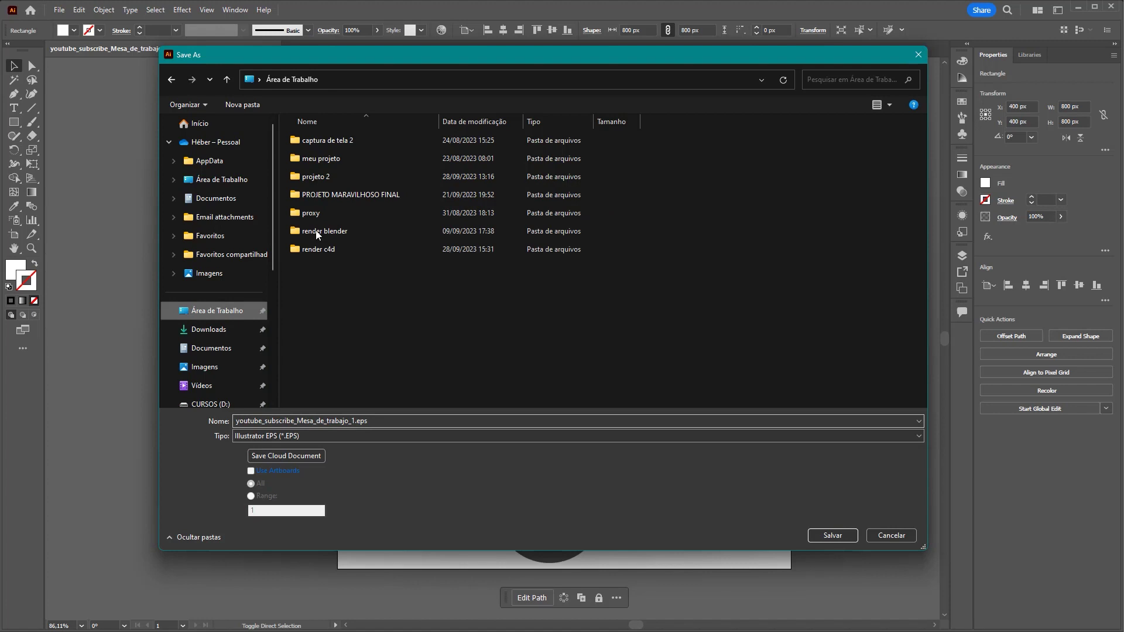
pyautogui.rightClick(343, 310)
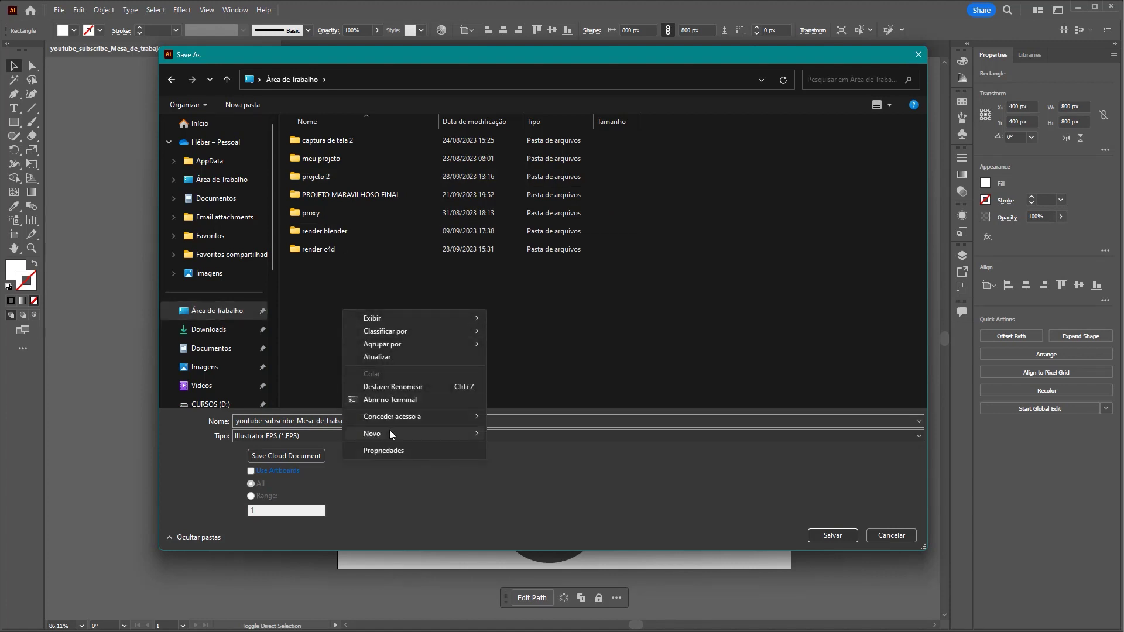
pyautogui.click(516, 434)
pyautogui.write('an')
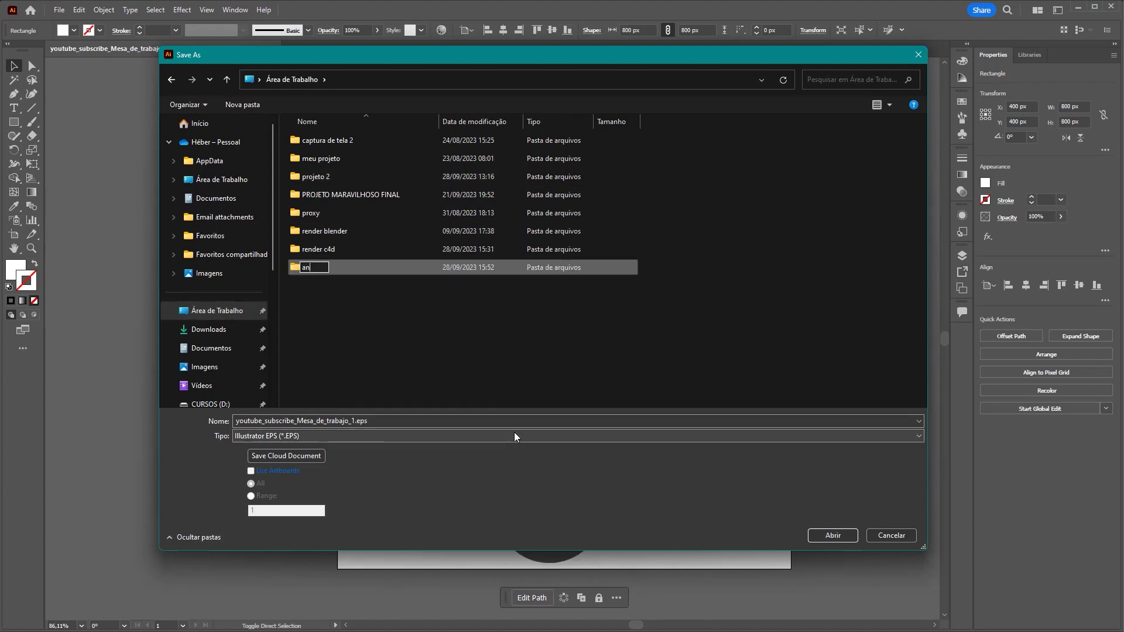
pyautogui.write('imação co')
pyautogui.press('BackSpace')
pyautogui.write('4d e ')
pyautogui.write('aeter effects')
pyautogui.press('Return')
pyautogui.press('Return')
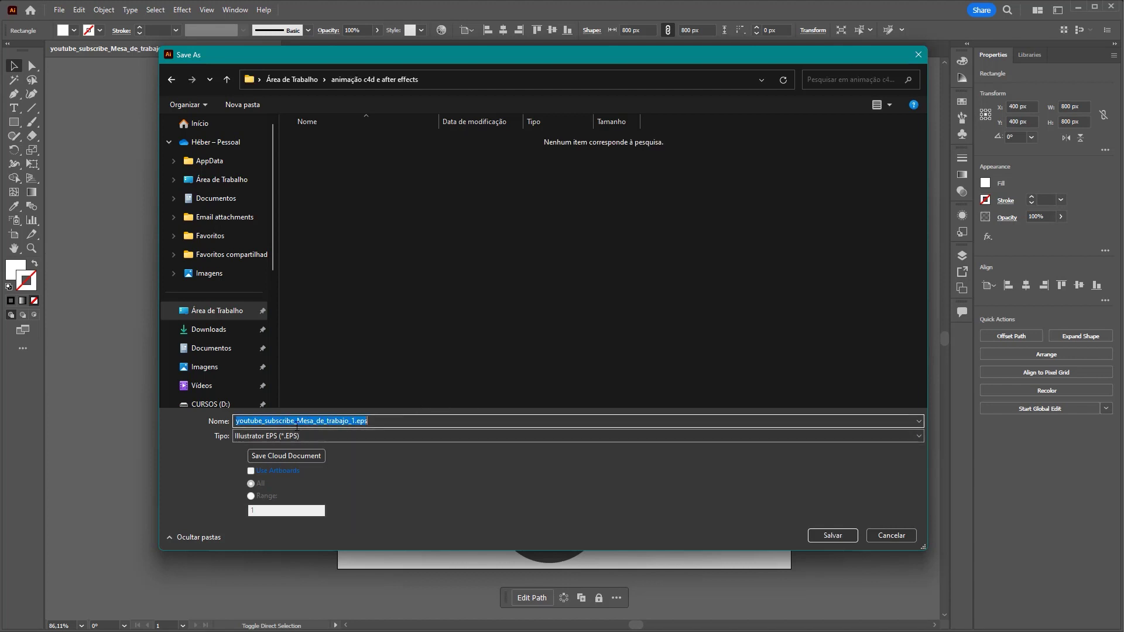
# Save the bell there as icone.ai in Adobe Illustrator format, then bring Cinema 4D forward.
pyautogui.write('icone')
pyautogui.click(262, 436)
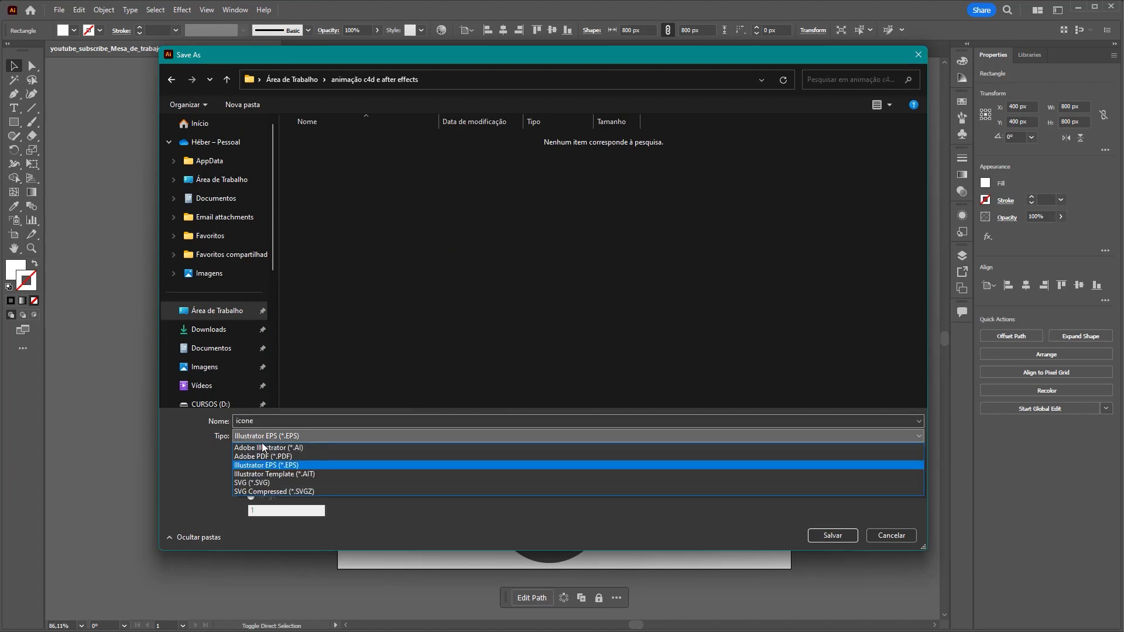
pyautogui.click(263, 448)
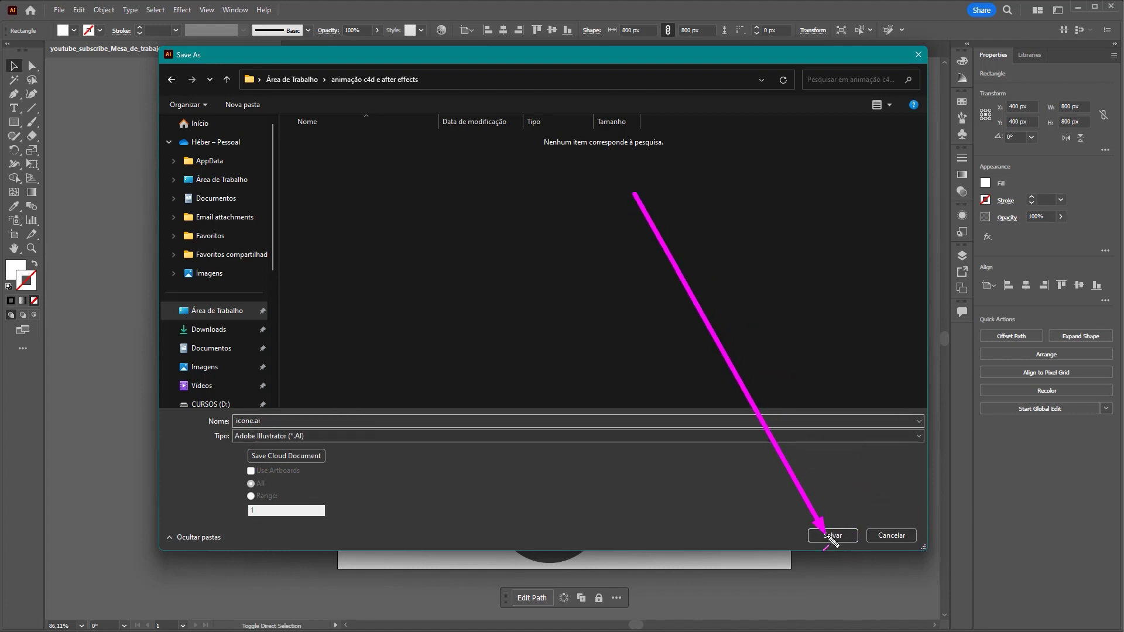
pyautogui.click(831, 536)
pyautogui.press('Return')
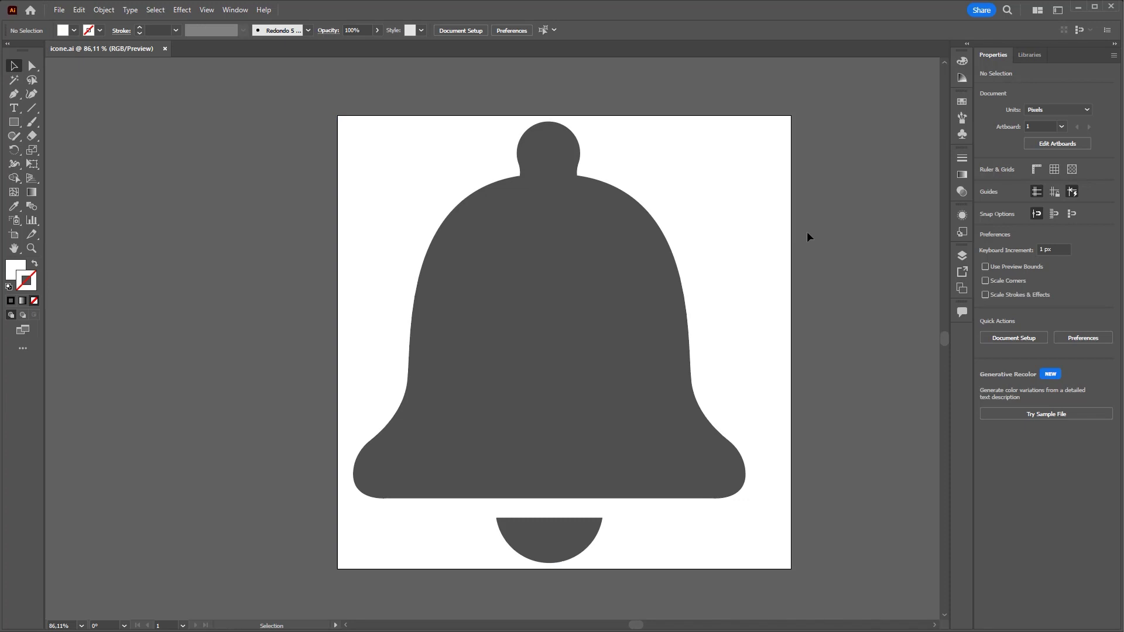
pyautogui.moveTo(710, 425)
pyautogui.keyDown('ctrl'); pyautogui.mouseDown()
pyautogui.moveTo(929, 175)
pyautogui.moveTo(1067, 58)
pyautogui.mouseUp(); pyautogui.keyUp('ctrl')
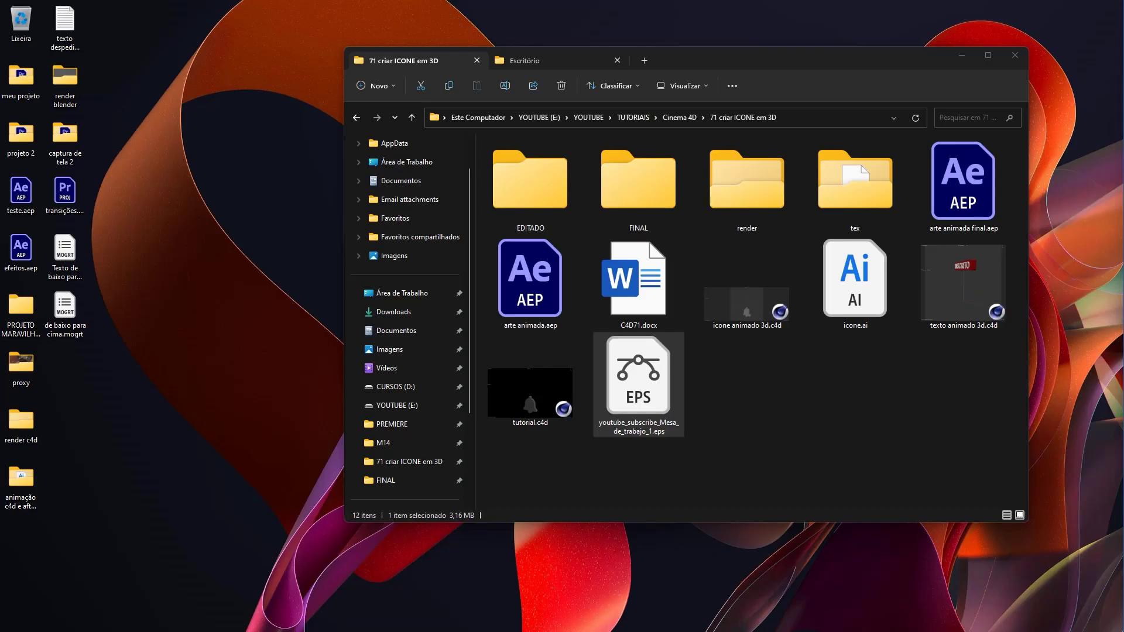
pyautogui.moveTo(562, 629)
pyautogui.click(877, 618)
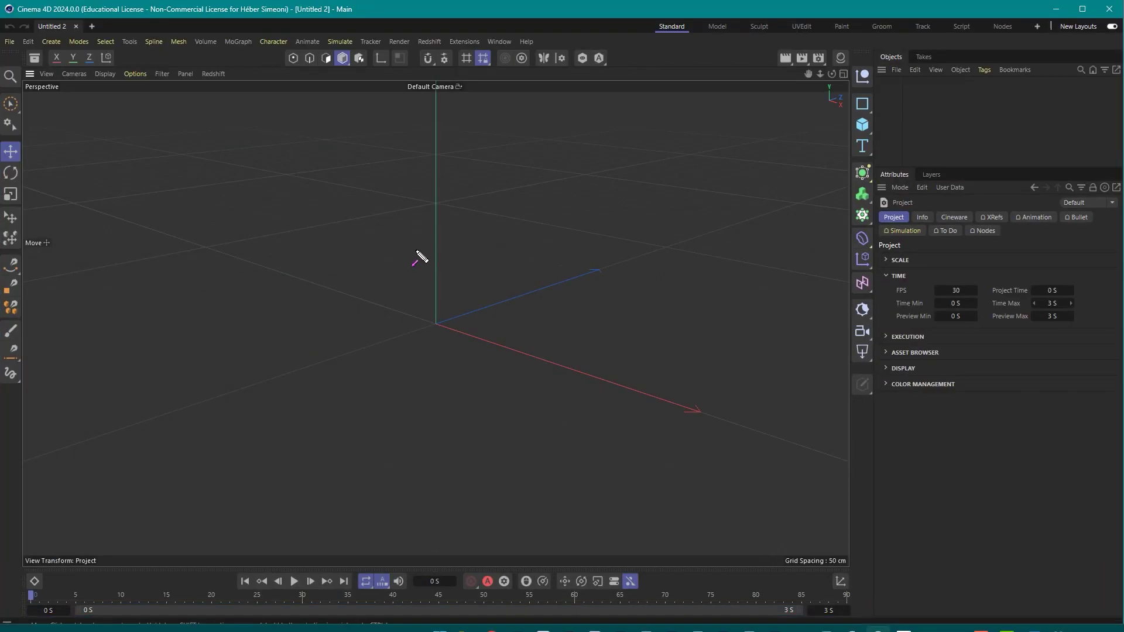
# Add a Vector Import object to the empty Untitled 2 scene from the Generators palette.
pyautogui.moveTo(155, 309); pyautogui.dragTo(66, 22)
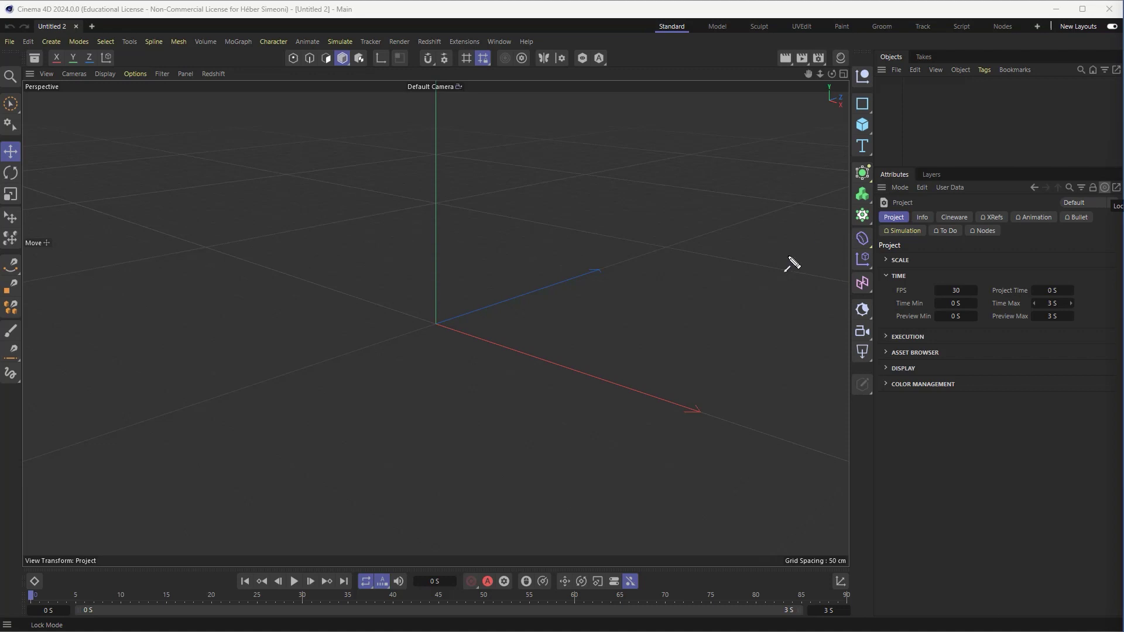
pyautogui.moveTo(539, 487); pyautogui.dragTo(868, 187)
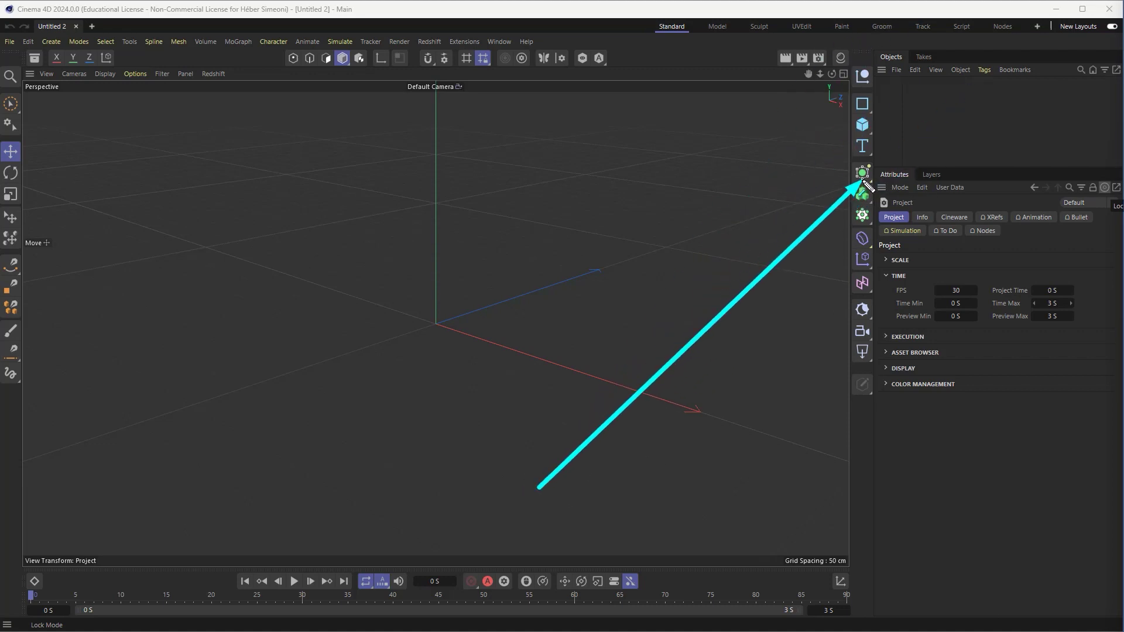
pyautogui.click(862, 174)
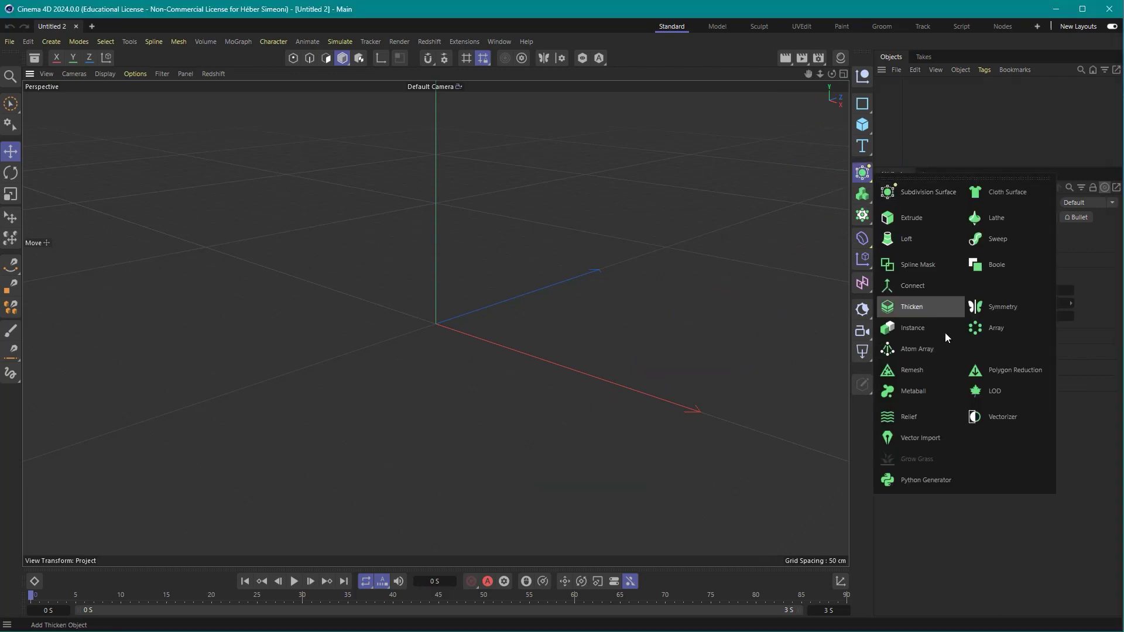
pyautogui.click(932, 442)
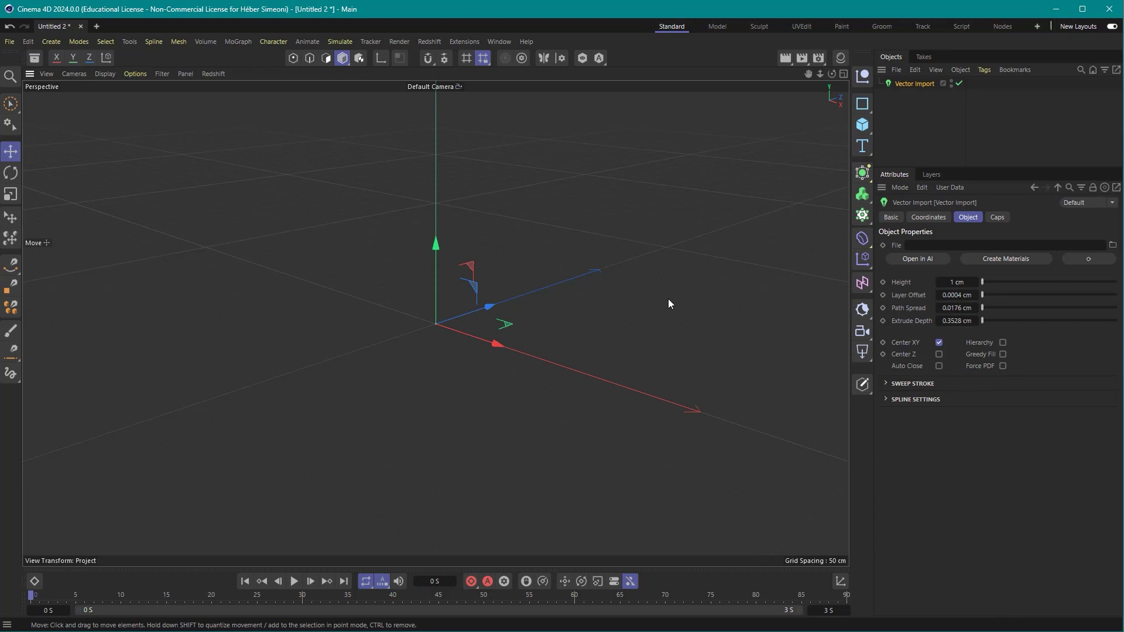
pyautogui.moveTo(669, 304)
pyautogui.mouseDown()
pyautogui.moveTo(901, 185)
pyautogui.moveTo(1112, 251)
pyautogui.mouseUp()
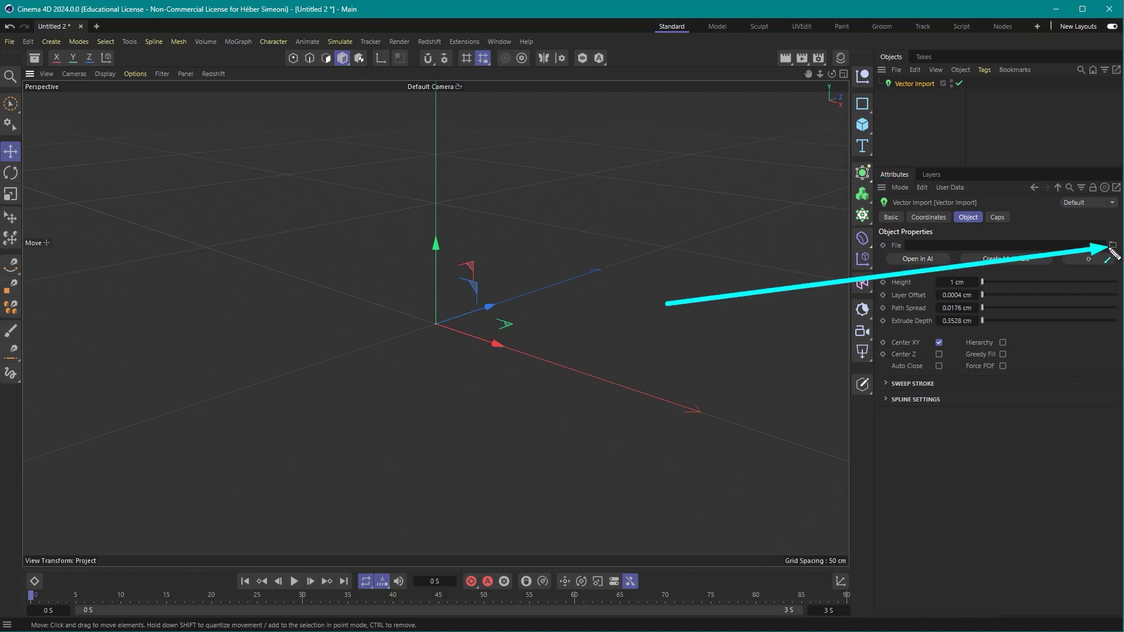
# Load icone.ai from the desktop's animação c4d e after effects folder into the Vector Import.
pyautogui.click(1112, 246)
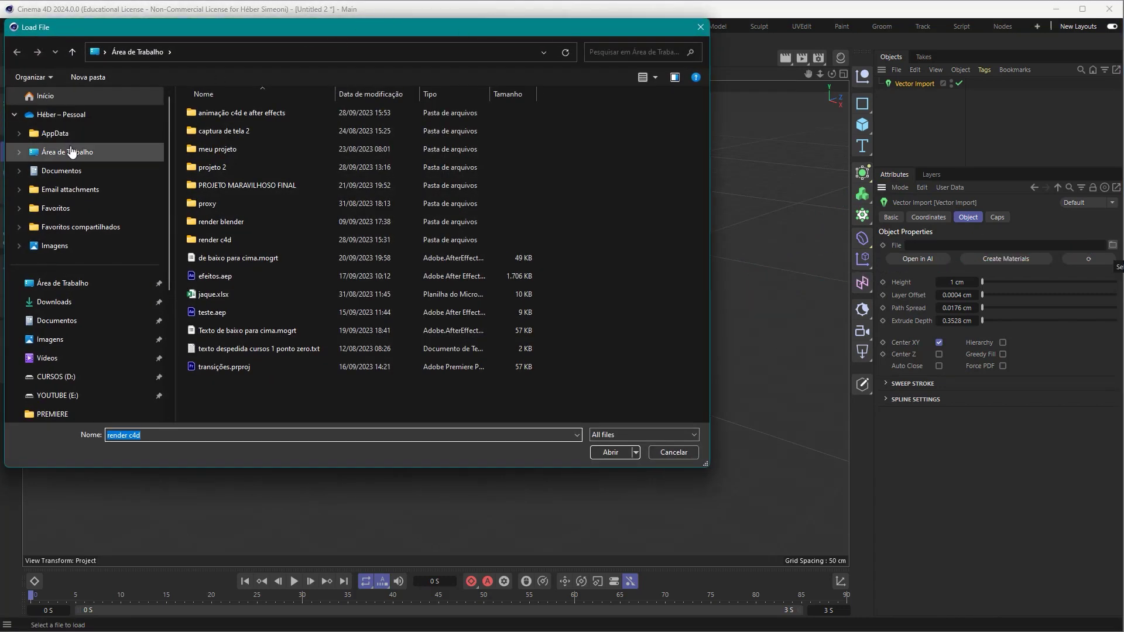
pyautogui.click(69, 151)
pyautogui.click(65, 284)
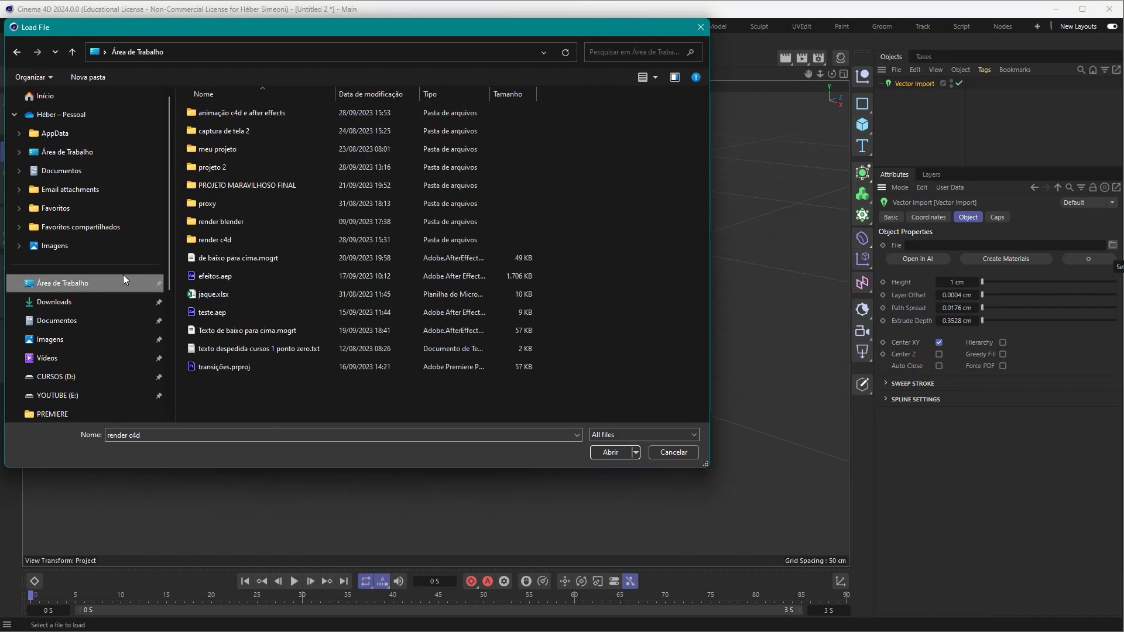
pyautogui.doubleClick(223, 114)
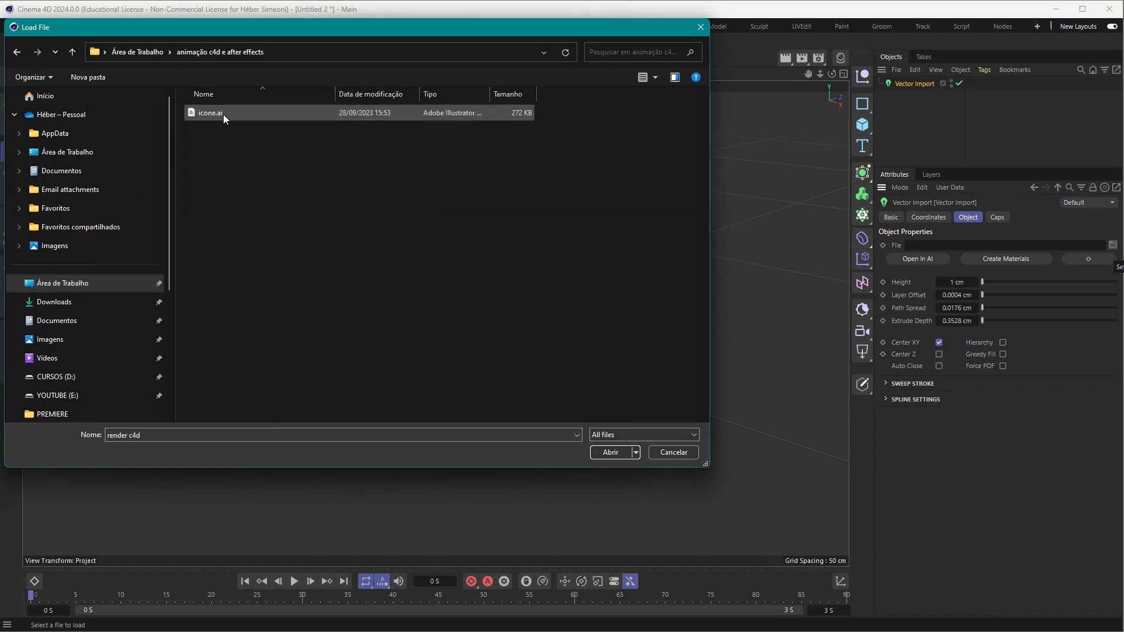
pyautogui.click(214, 115)
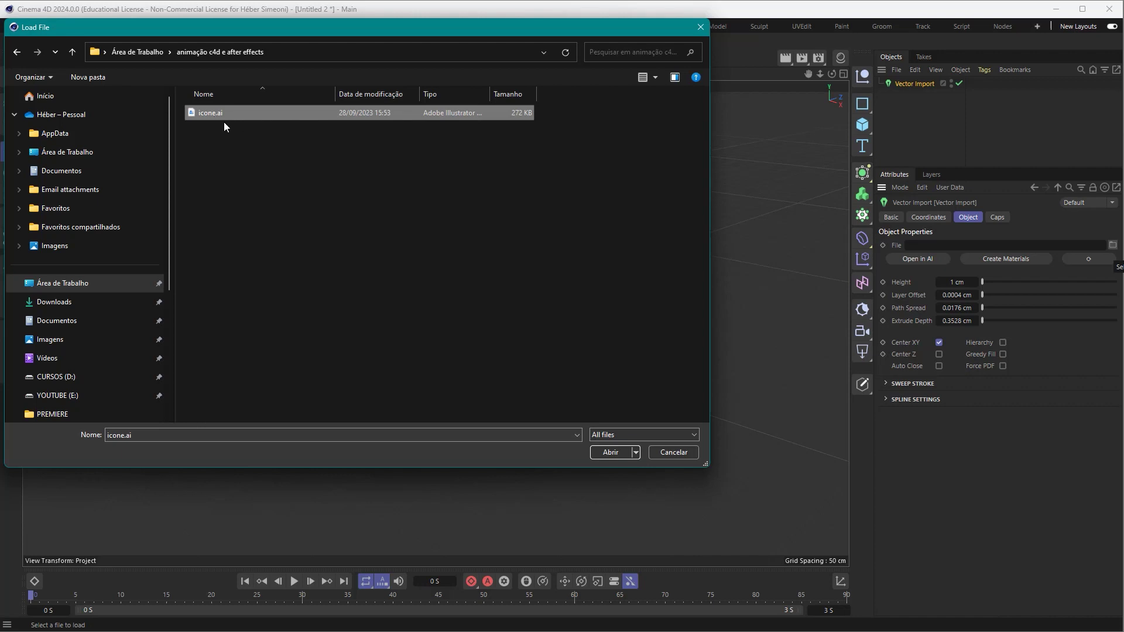
pyautogui.doubleClick(209, 113)
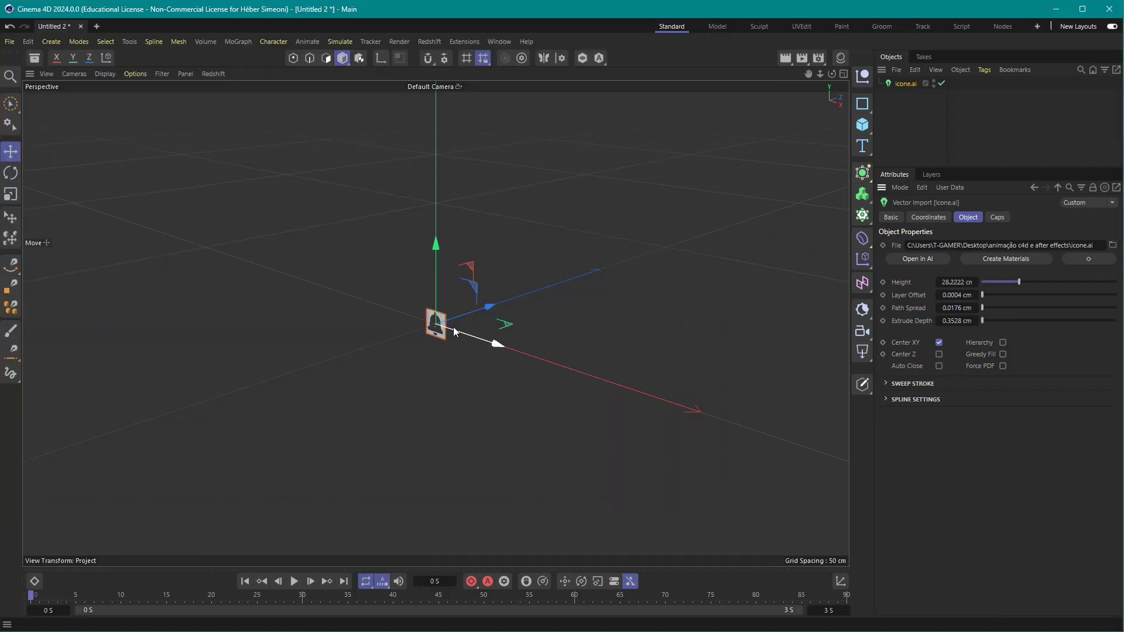
# Inspect the imported bell with its white square backing, then delete the icone.ai object.
pyautogui.scroll(3, 463, 293)
pyautogui.scroll(2, 506, 240)
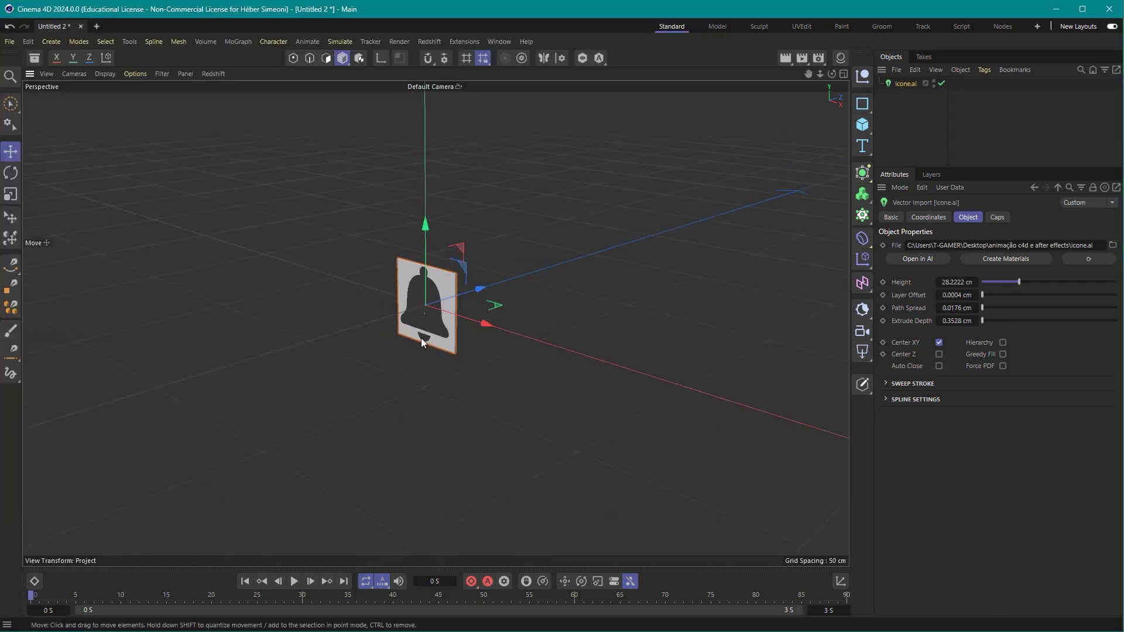
pyautogui.click(421, 338)
pyautogui.scroll(4, 413, 322)
pyautogui.scroll(1, 455, 324)
pyautogui.scroll(1, 460, 322)
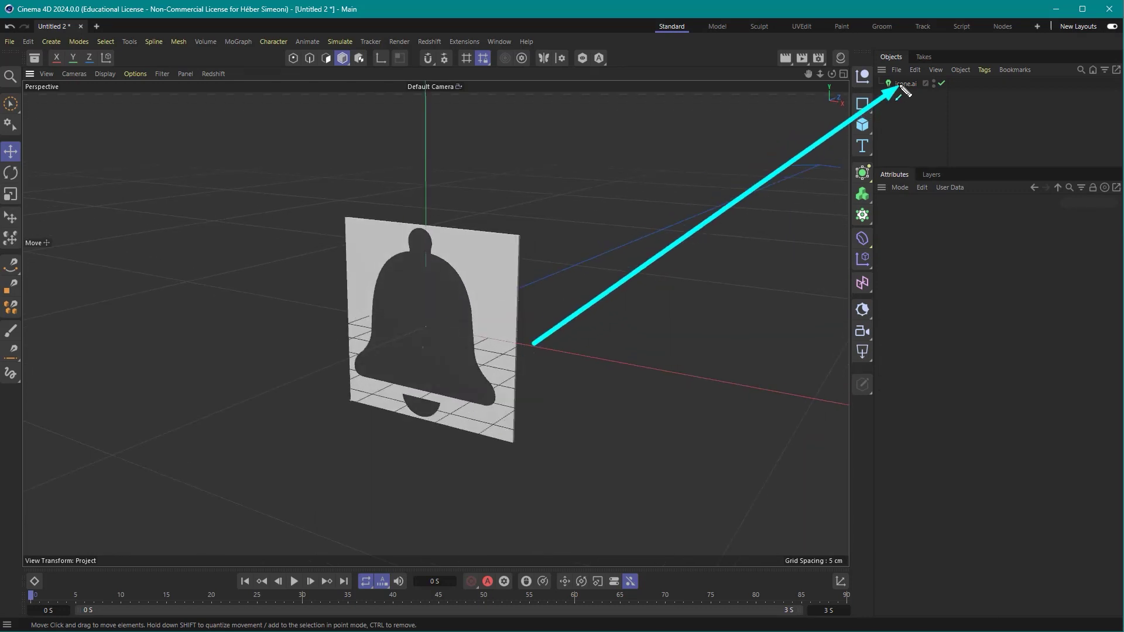
pyautogui.click(901, 85)
pyautogui.press('Delete')
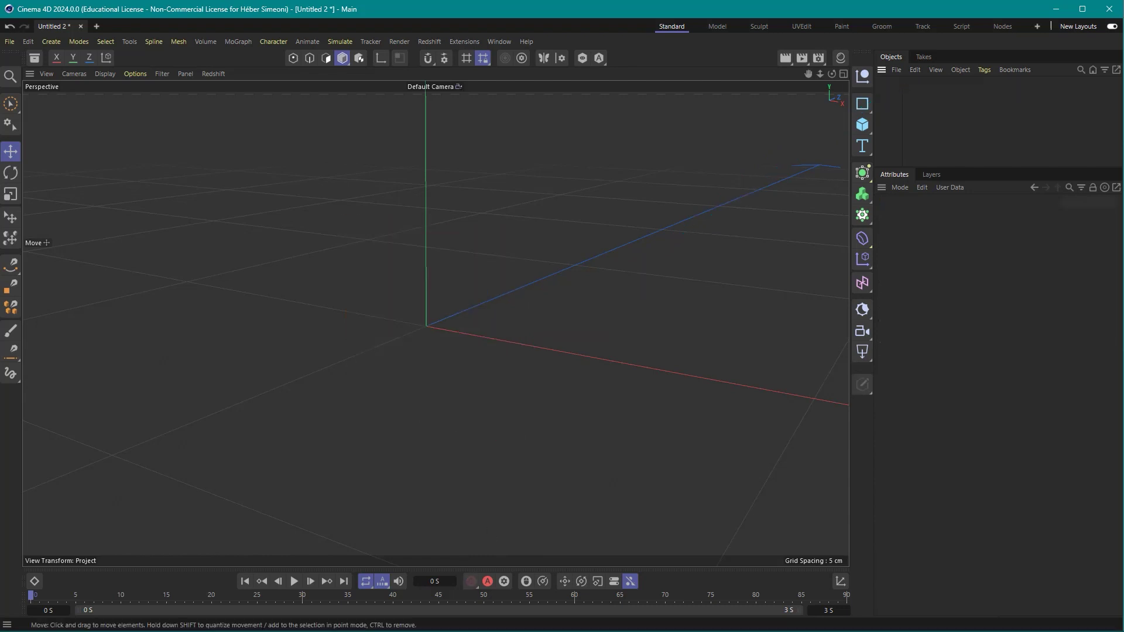
# Delete the white background rectangle from the bell artwork in Illustrator.
pyautogui.click(568, 618)
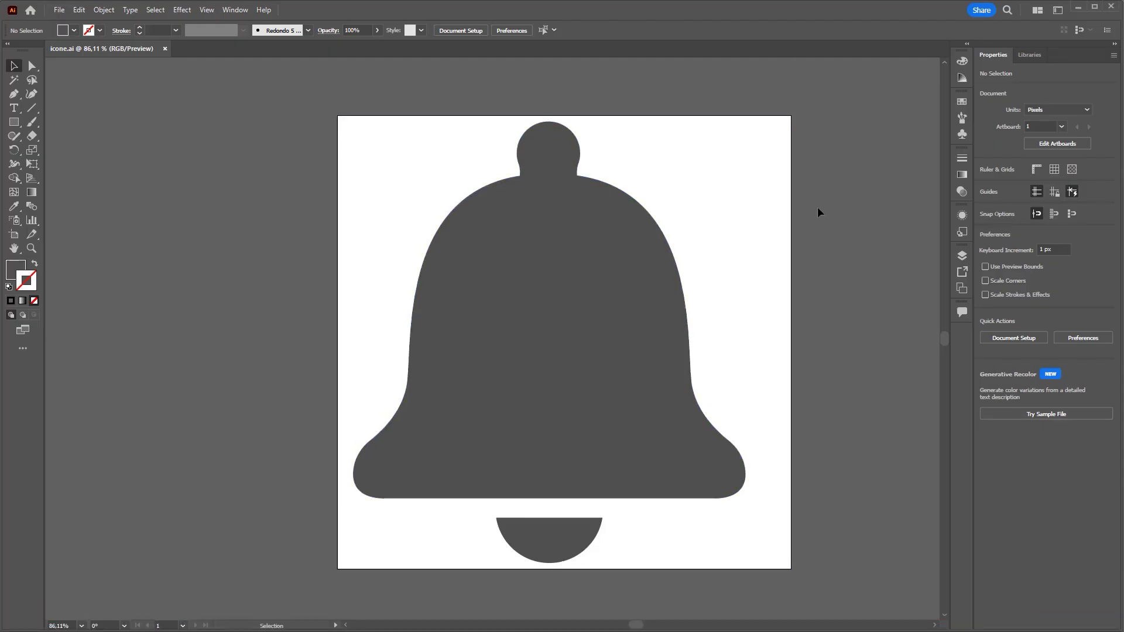
pyautogui.click(760, 181)
pyautogui.moveTo(765, 142); pyautogui.dragTo(411, 160)
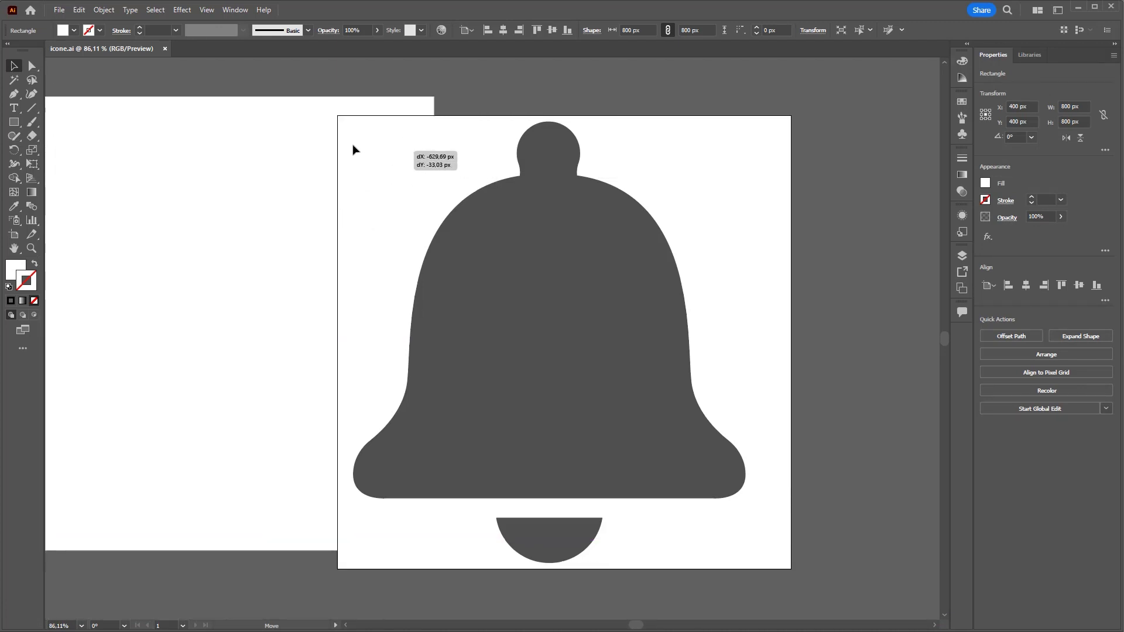
pyautogui.moveTo(411, 160); pyautogui.dragTo(329, 153)
pyautogui.press('Delete')
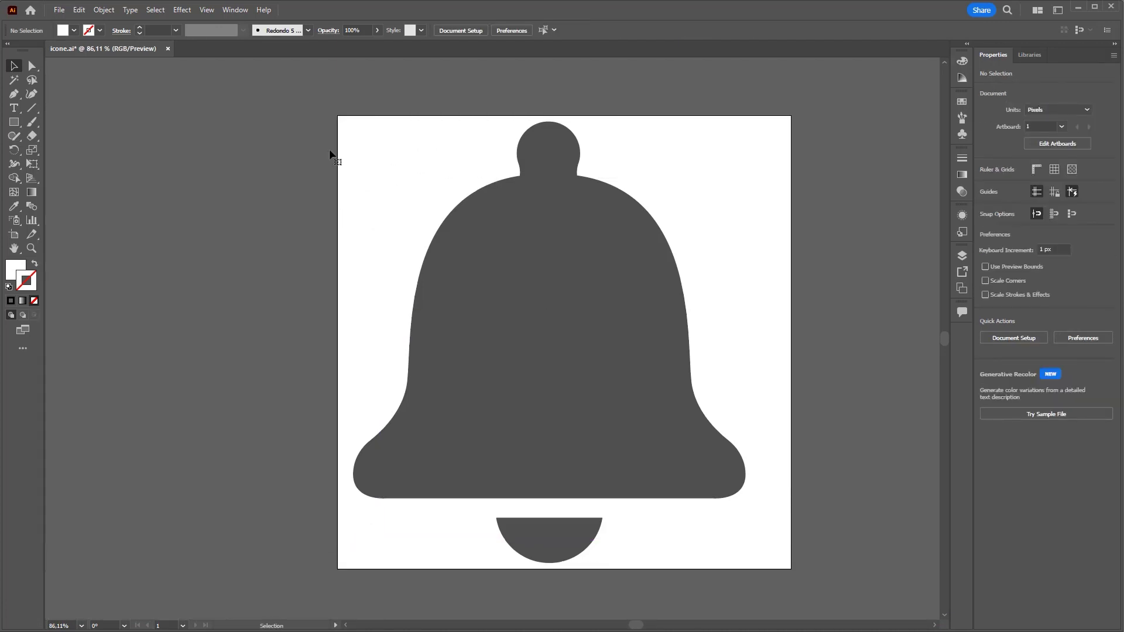
# Re-save the artwork over the existing icone.ai, then return to Cinema 4D.
pyautogui.click(59, 10)
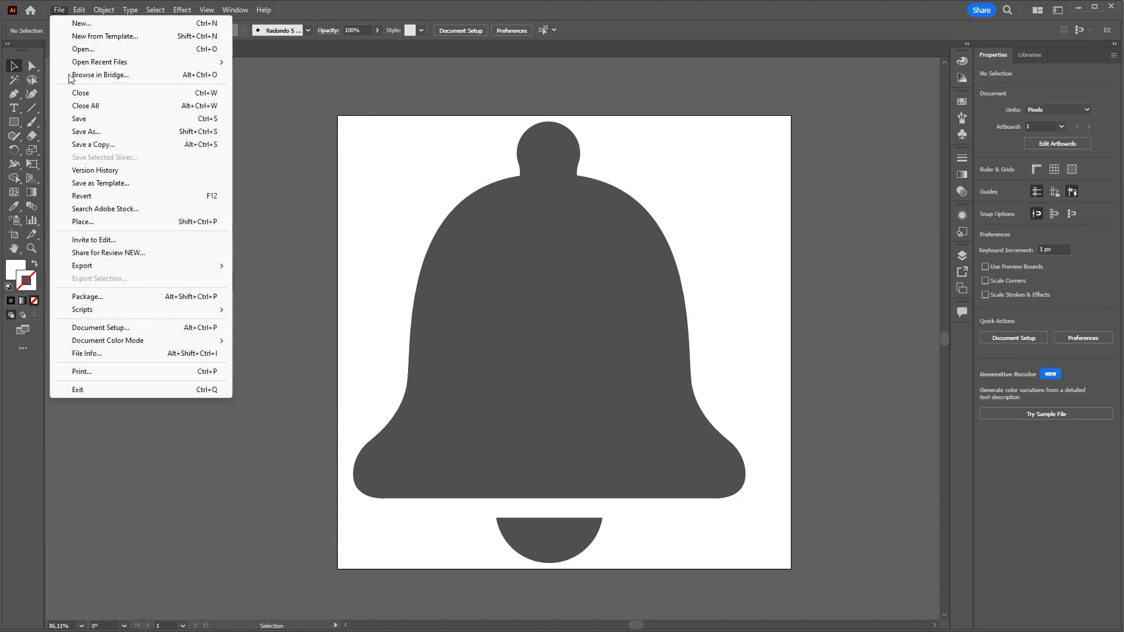
pyautogui.click(88, 131)
pyautogui.press('Return')
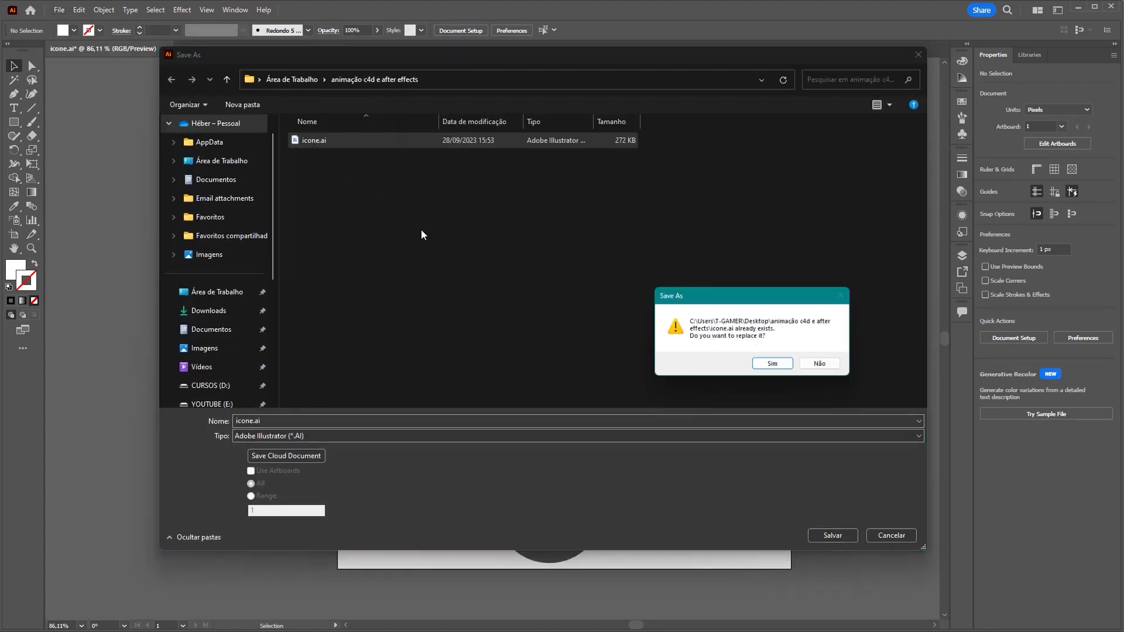
pyautogui.click(774, 365)
pyautogui.click(808, 467)
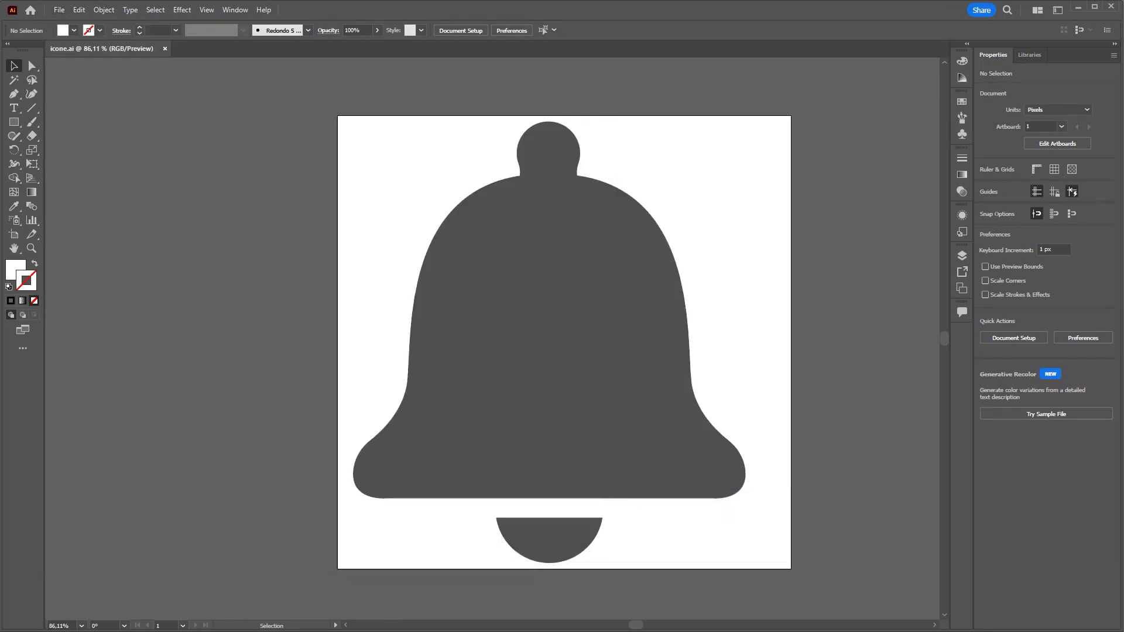
pyautogui.click(878, 619)
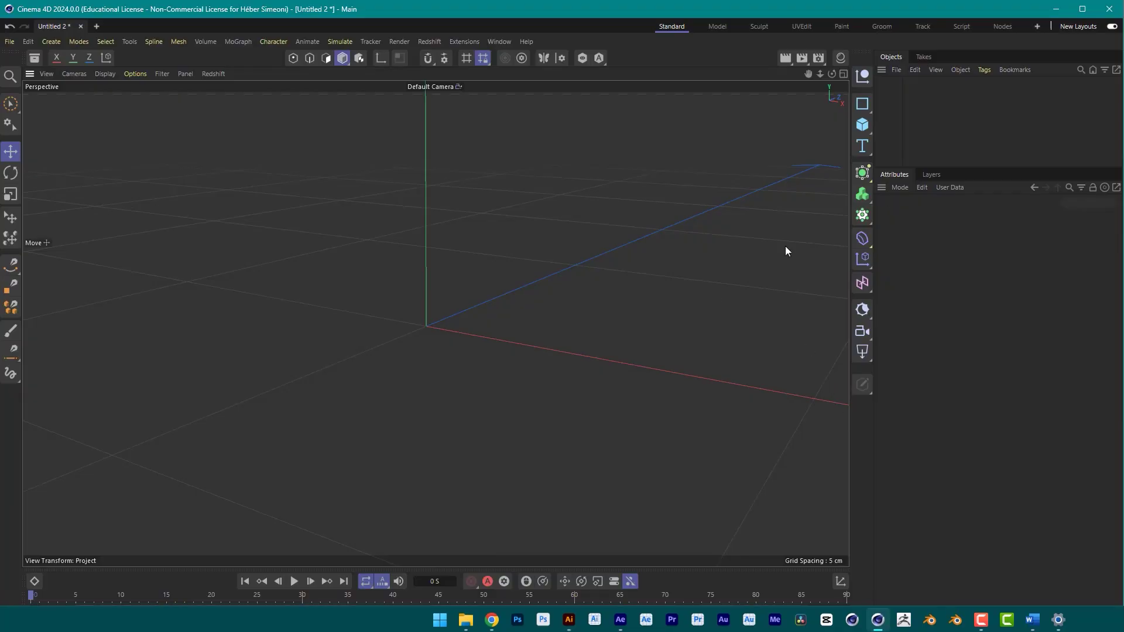
# Add a new Vector Import loading icone.ai, giving a bell outline 27.8402 cm tall without the square.
pyautogui.click(862, 171)
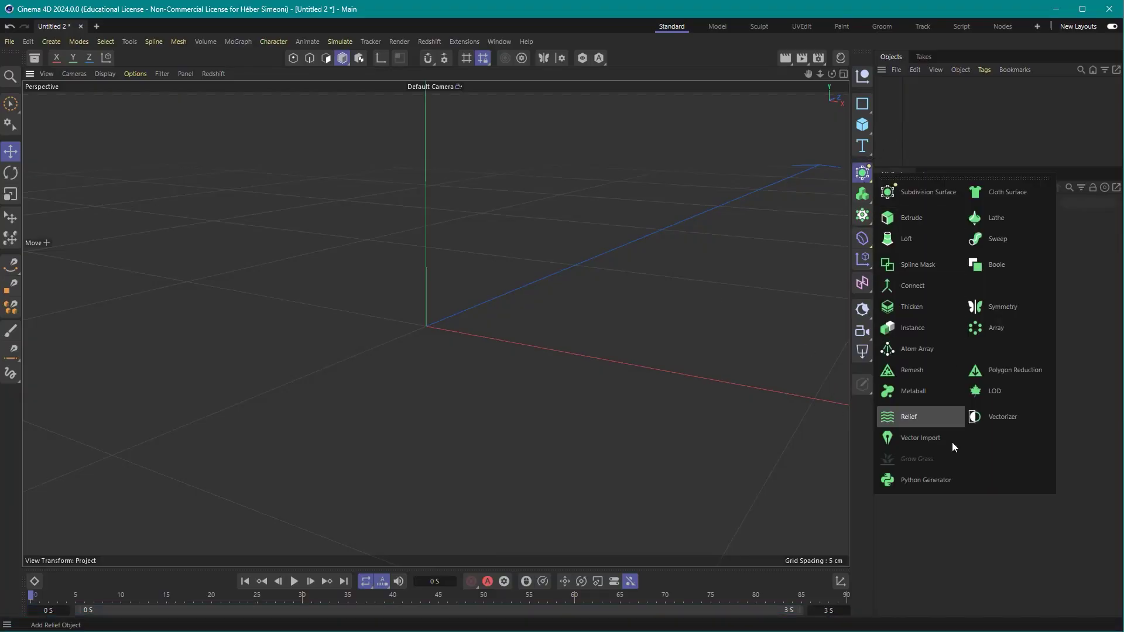
pyautogui.click(921, 434)
pyautogui.click(1112, 245)
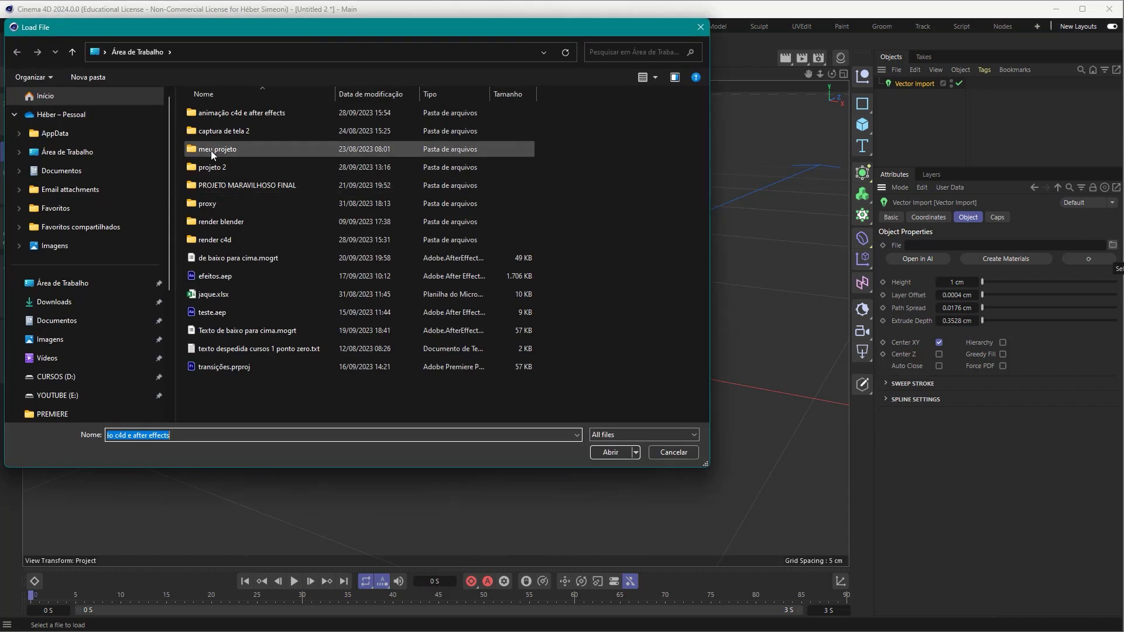
pyautogui.click(247, 117)
pyautogui.doubleClick(246, 113)
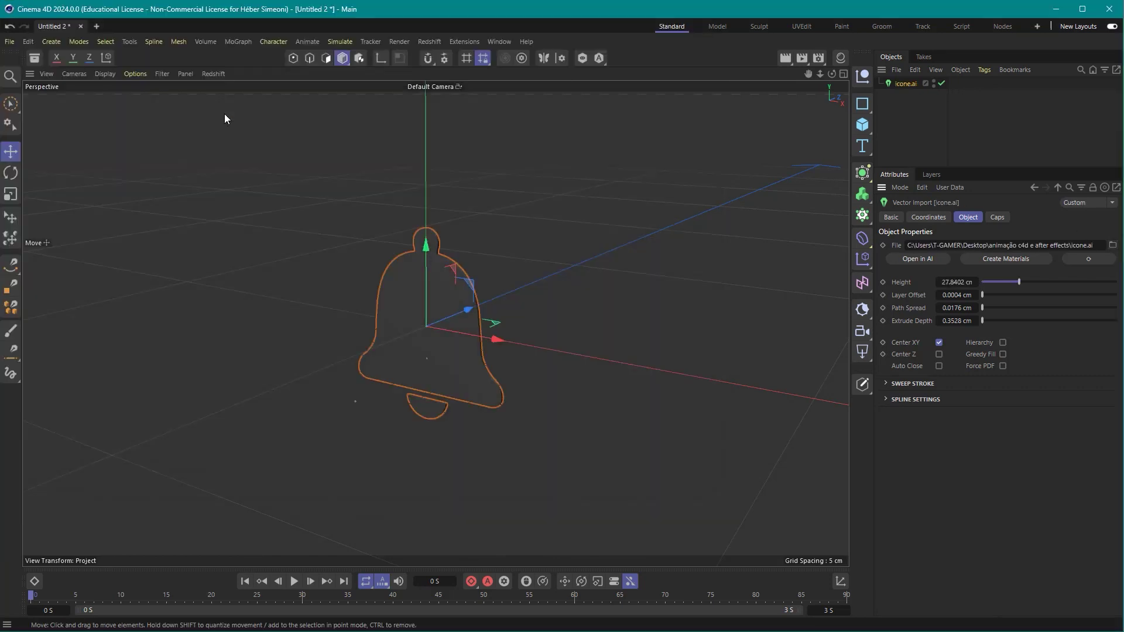
pyautogui.keyDown('alt'); pyautogui.moveTo(432, 338); pyautogui.dragTo(419, 336); pyautogui.keyUp('alt')
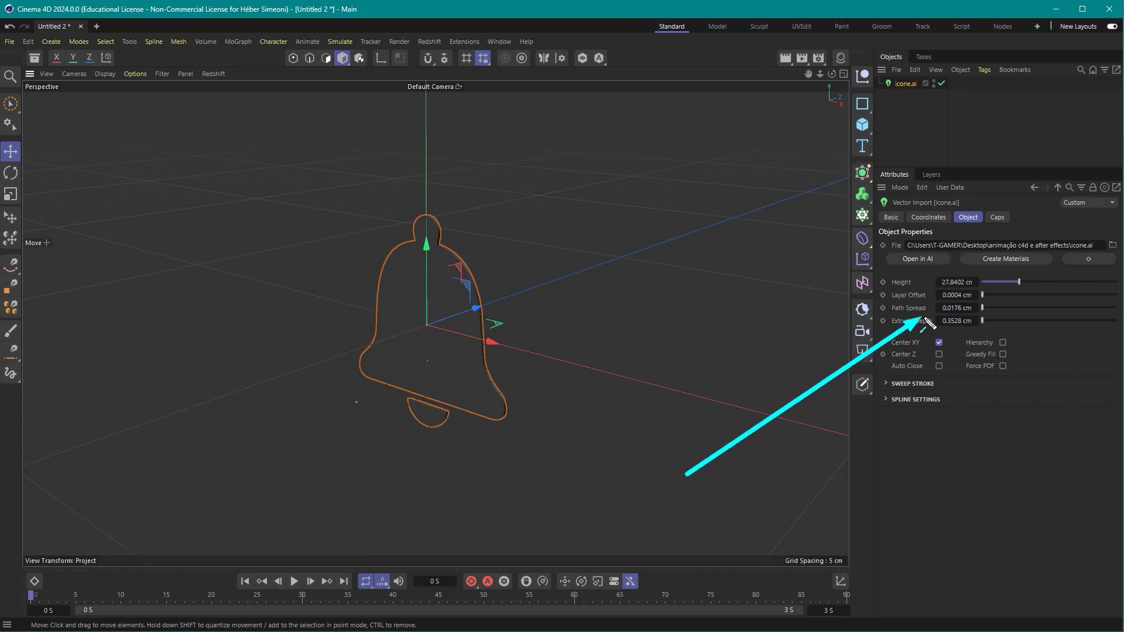
# Set the Vector Import's Extrude Depth to 3 cm after briefly trying a larger value.
pyautogui.moveTo(985, 320); pyautogui.dragTo(988, 320)
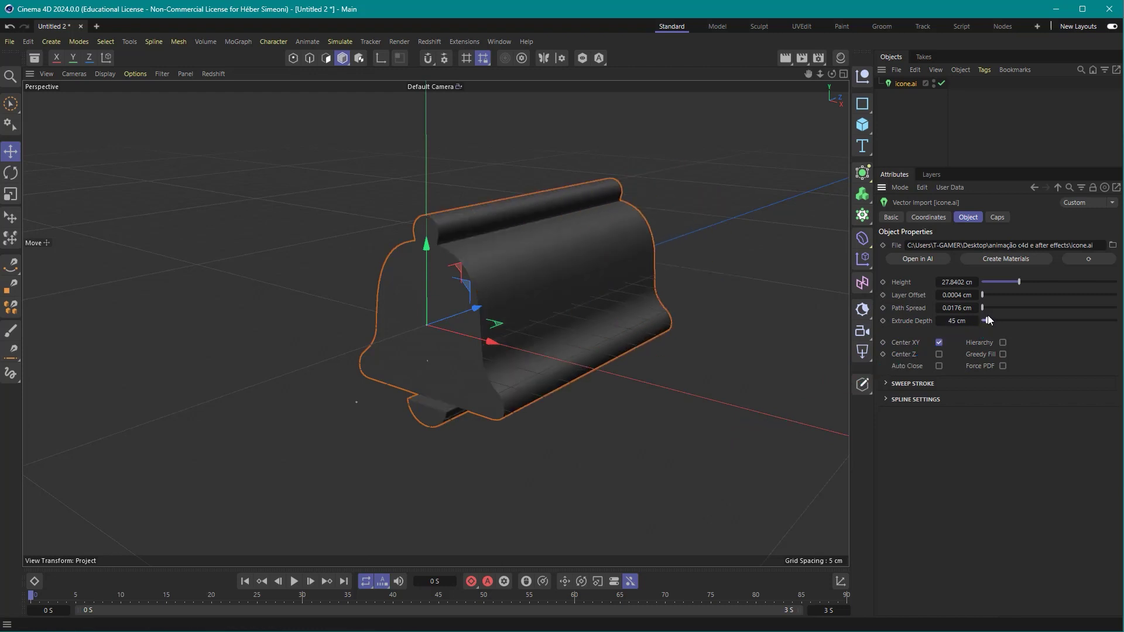
pyautogui.doubleClick(965, 321)
pyautogui.write('3')
pyautogui.press('Return')
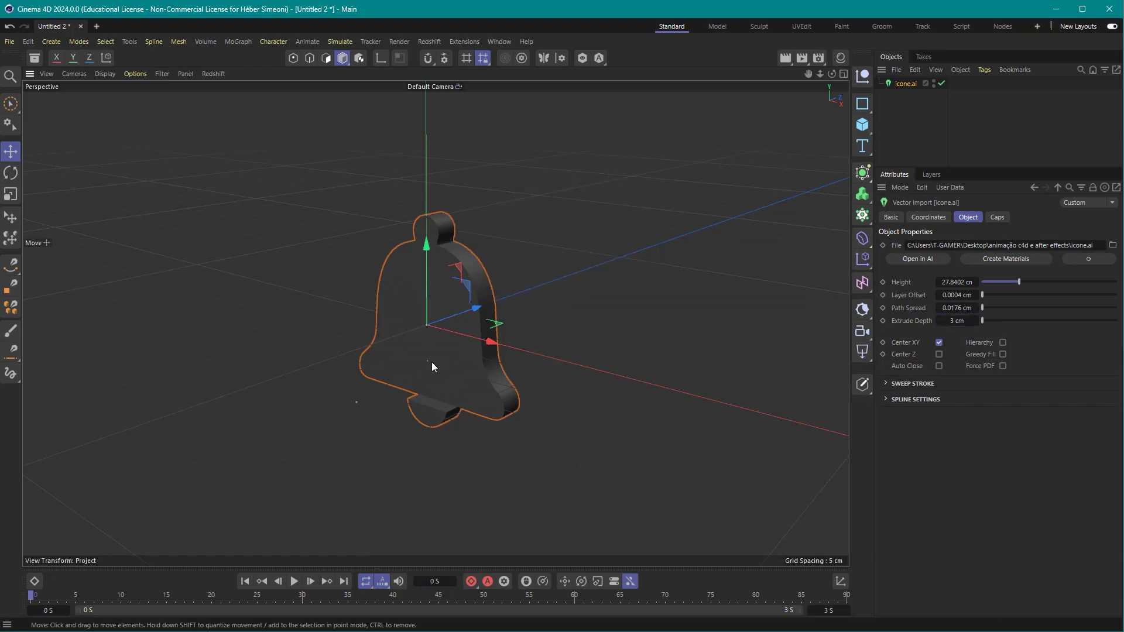
pyautogui.moveTo(431, 362)
pyautogui.keyDown('alt'); pyautogui.mouseDown()
pyautogui.moveTo(413, 363)
pyautogui.moveTo(458, 360)
pyautogui.mouseUp(); pyautogui.keyUp('alt')
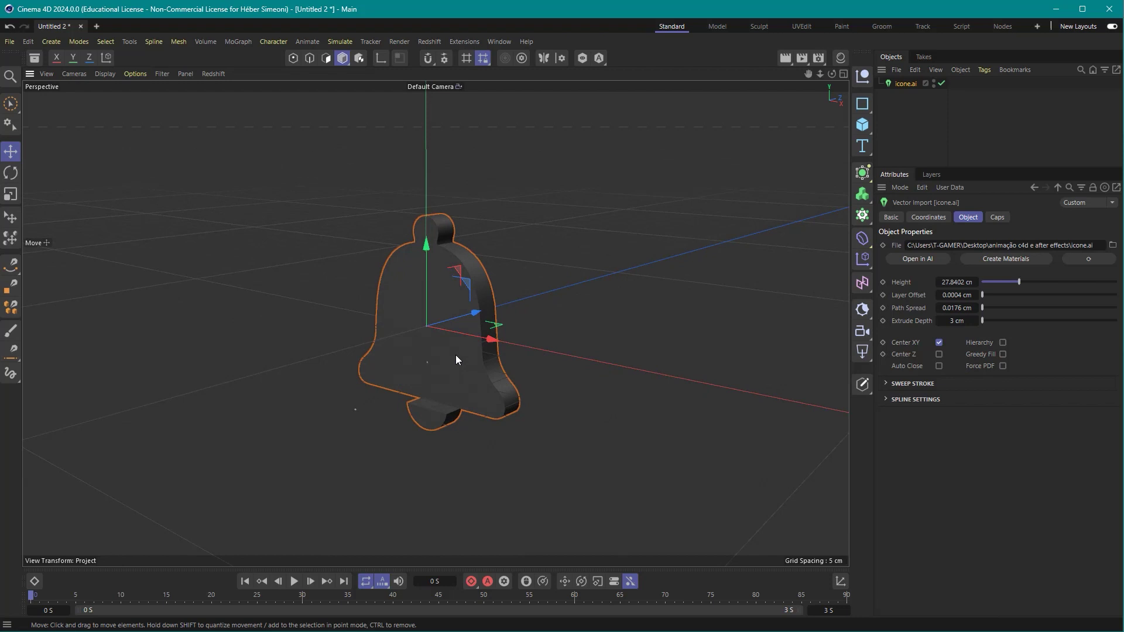
# Give the bell's caps a round bevel of 0.3 cm.
pyautogui.click(998, 218)
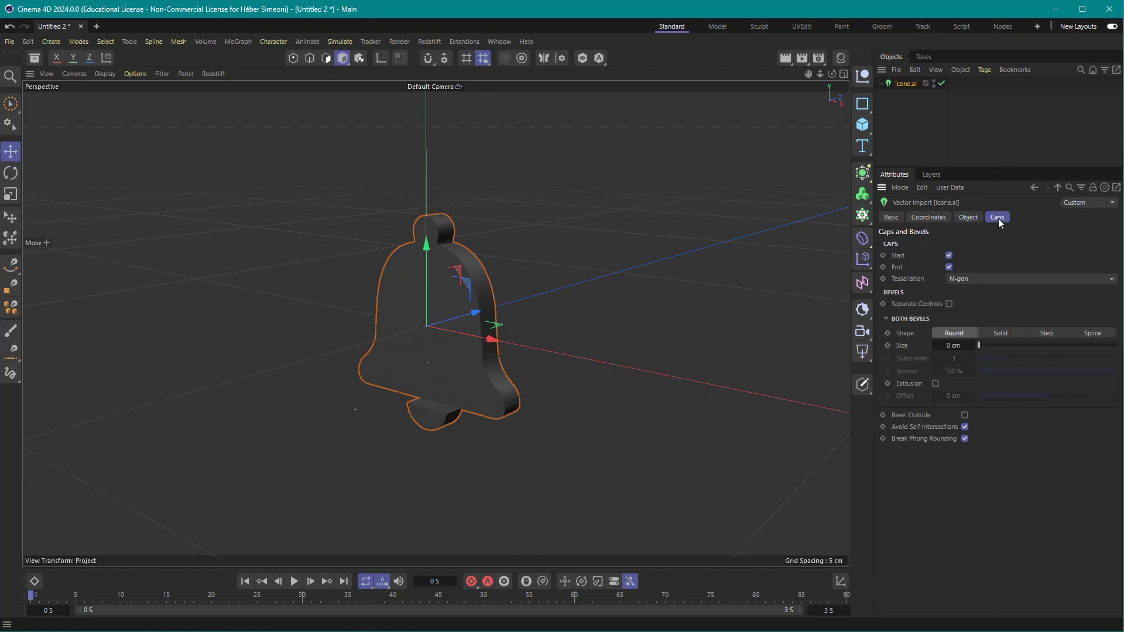
pyautogui.moveTo(981, 342); pyautogui.dragTo(978, 346)
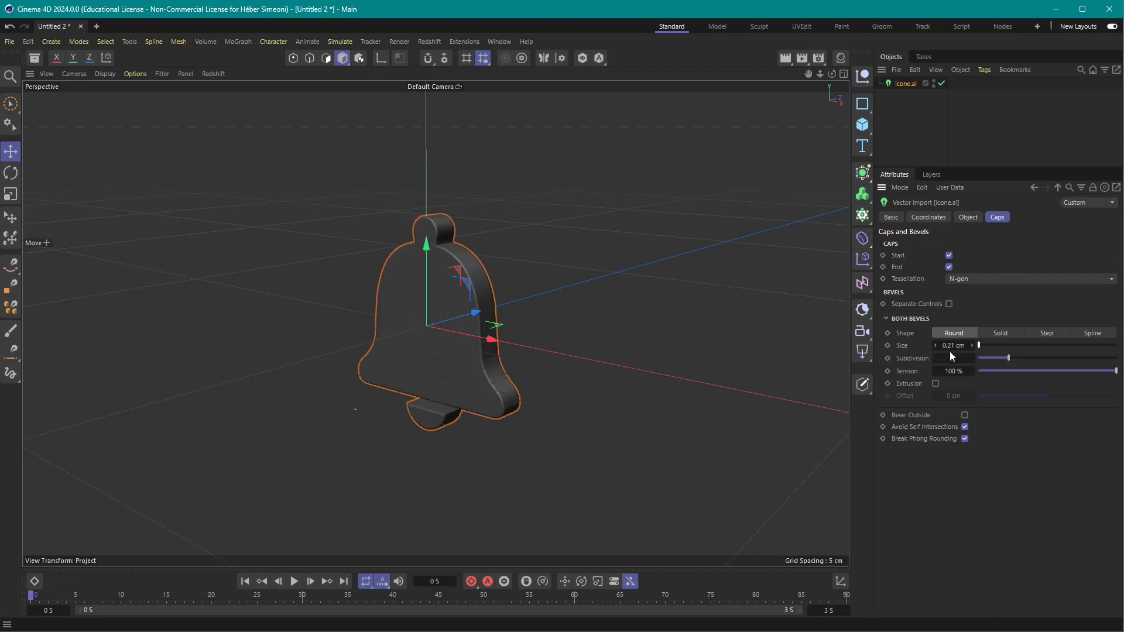
pyautogui.doubleClick(951, 347)
pyautogui.write('0.3')
pyautogui.press('Return')
# Orbit the view to inspect the bevelled bell's edges.
pyautogui.moveTo(426, 294)
pyautogui.keyDown('alt'); pyautogui.mouseDown()
pyautogui.moveTo(453, 336)
pyautogui.moveTo(439, 371)
pyautogui.moveTo(447, 353)
pyautogui.mouseUp(); pyautogui.keyUp('alt')
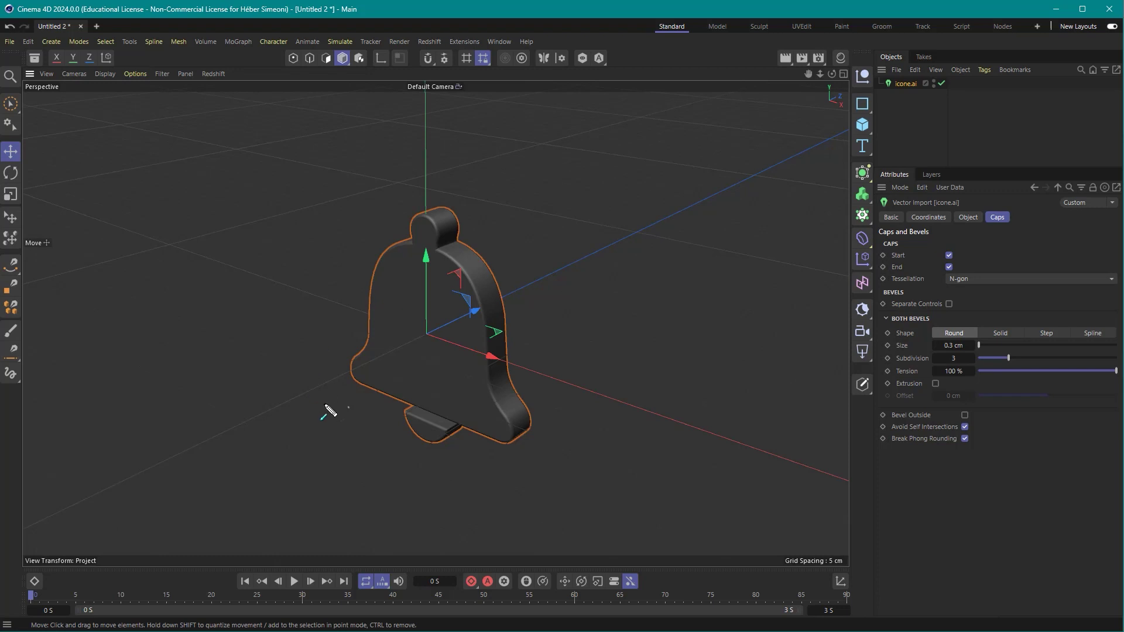
pyautogui.moveTo(322, 405); pyautogui.dragTo(438, 330)
pyautogui.moveTo(721, 403); pyautogui.dragTo(906, 95)
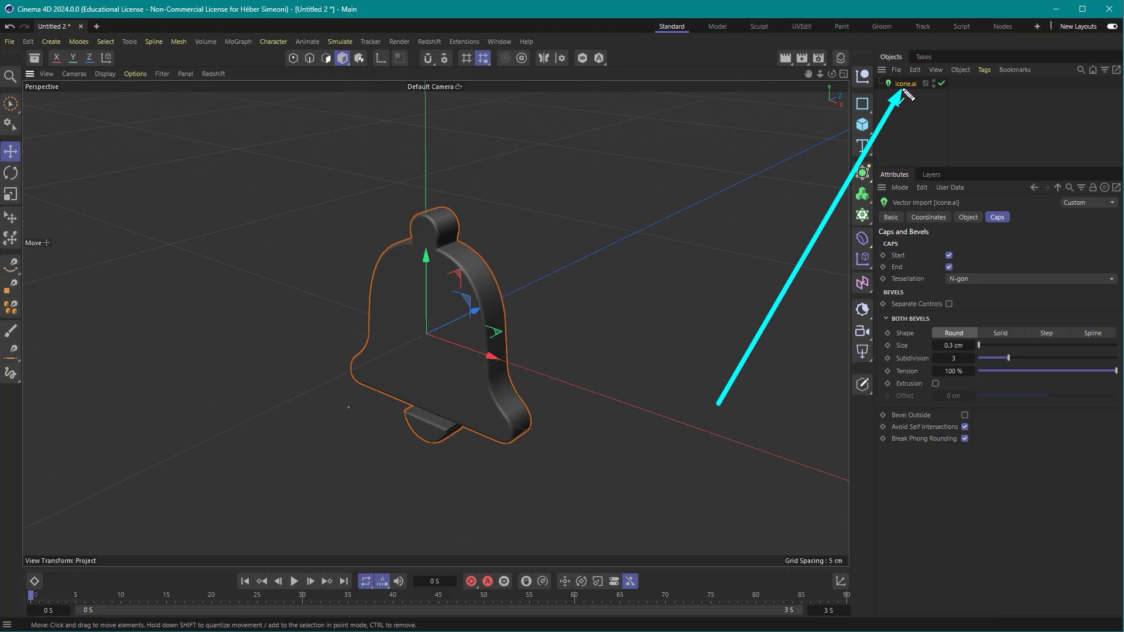
pyautogui.moveTo(892, 100); pyautogui.dragTo(900, 94)
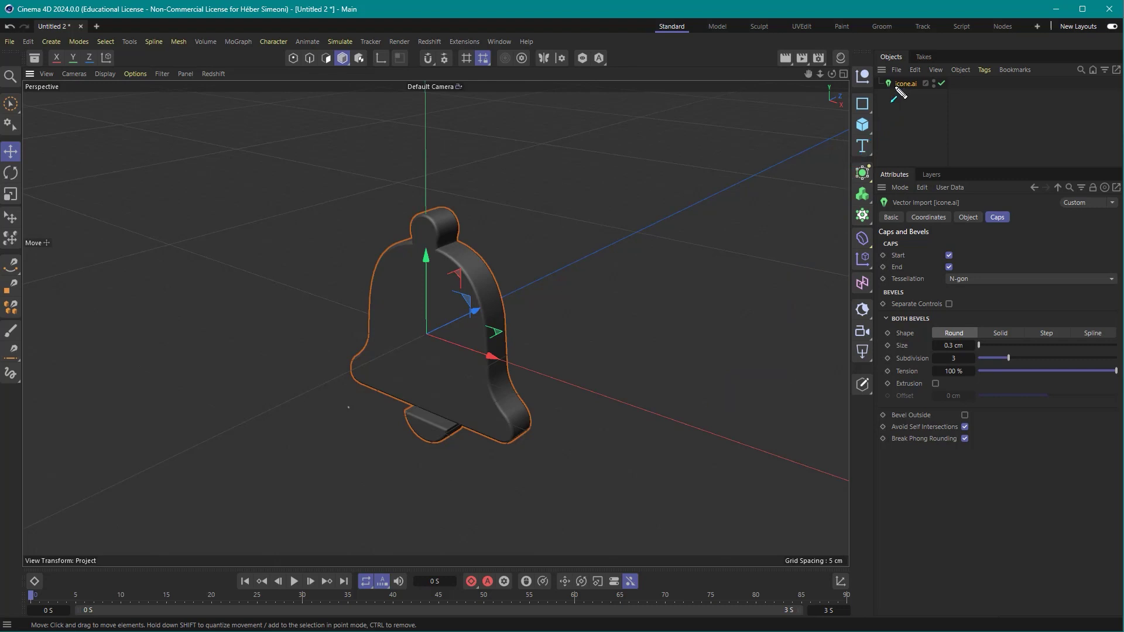
# Add an empty Null object to the scene.
pyautogui.moveTo(742, 281); pyautogui.dragTo(870, 87)
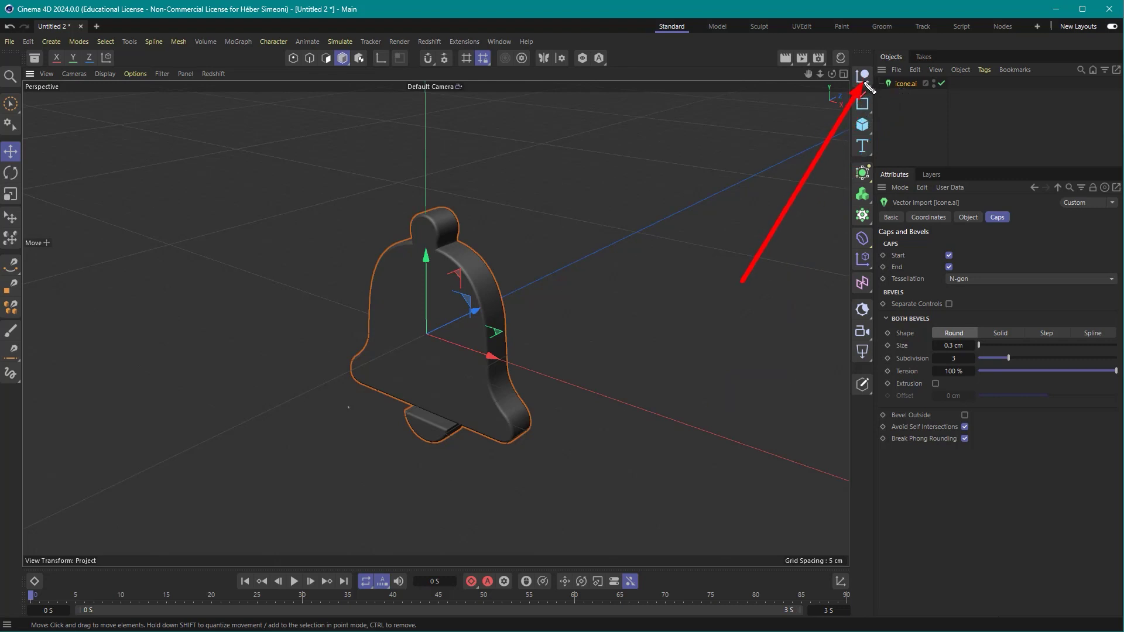
pyautogui.click(863, 76)
pyautogui.moveTo(444, 336)
pyautogui.keyDown('alt'); pyautogui.mouseDown()
pyautogui.moveTo(322, 286)
pyautogui.moveTo(465, 356)
pyautogui.mouseUp(); pyautogui.keyUp('alt')
# Split the viewport into four views and zoom the Right view onto the bell.
pyautogui.middleClick(522, 378)
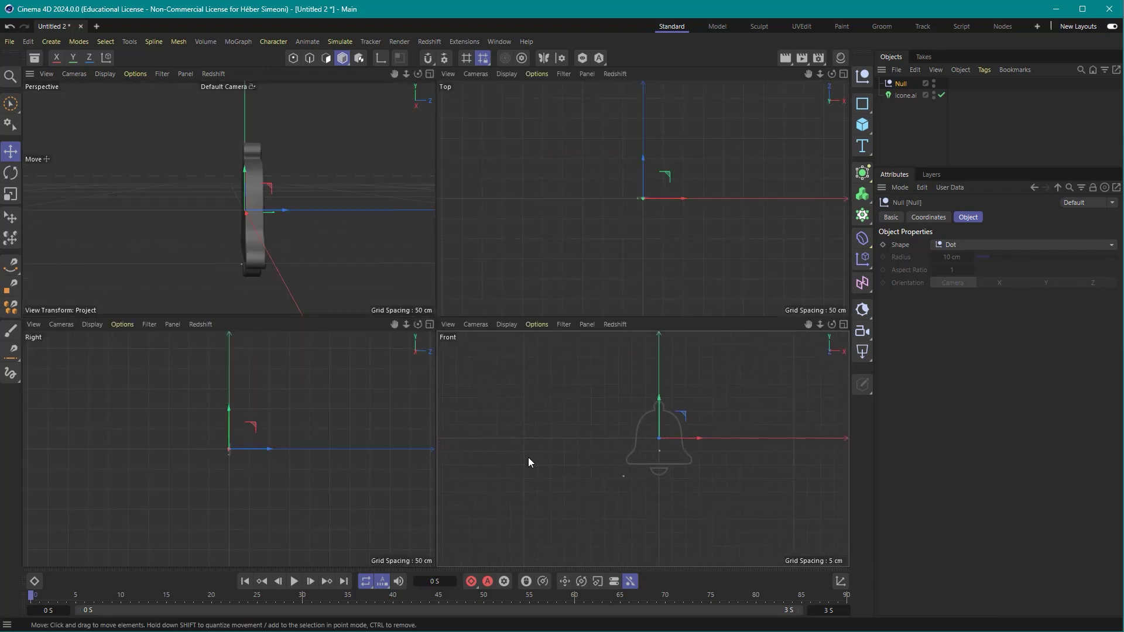
pyautogui.keyDown('alt'); pyautogui.moveTo(450, 462); pyautogui.dragTo(529, 458, button='middle'); pyautogui.keyUp('alt')
pyautogui.scroll(5, 264, 451)
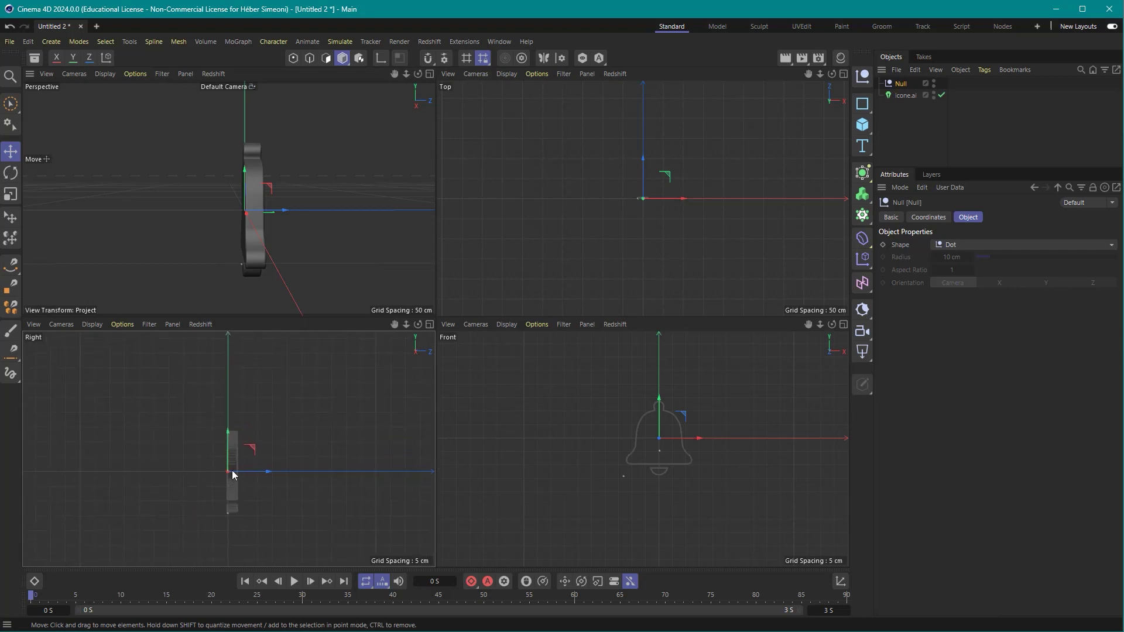
pyautogui.scroll(3, 243, 453)
pyautogui.keyDown('alt'); pyautogui.moveTo(302, 439); pyautogui.dragTo(320, 452, button='middle'); pyautogui.keyUp('alt')
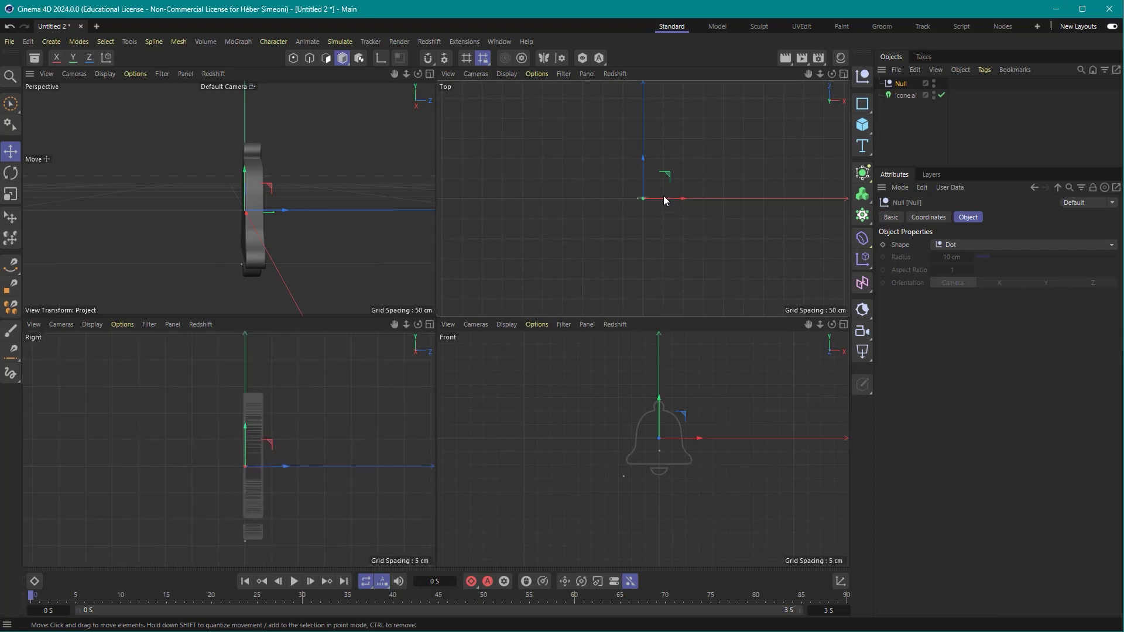
pyautogui.scroll(2, 662, 196)
pyautogui.scroll(2, 663, 195)
pyautogui.scroll(3, 669, 207)
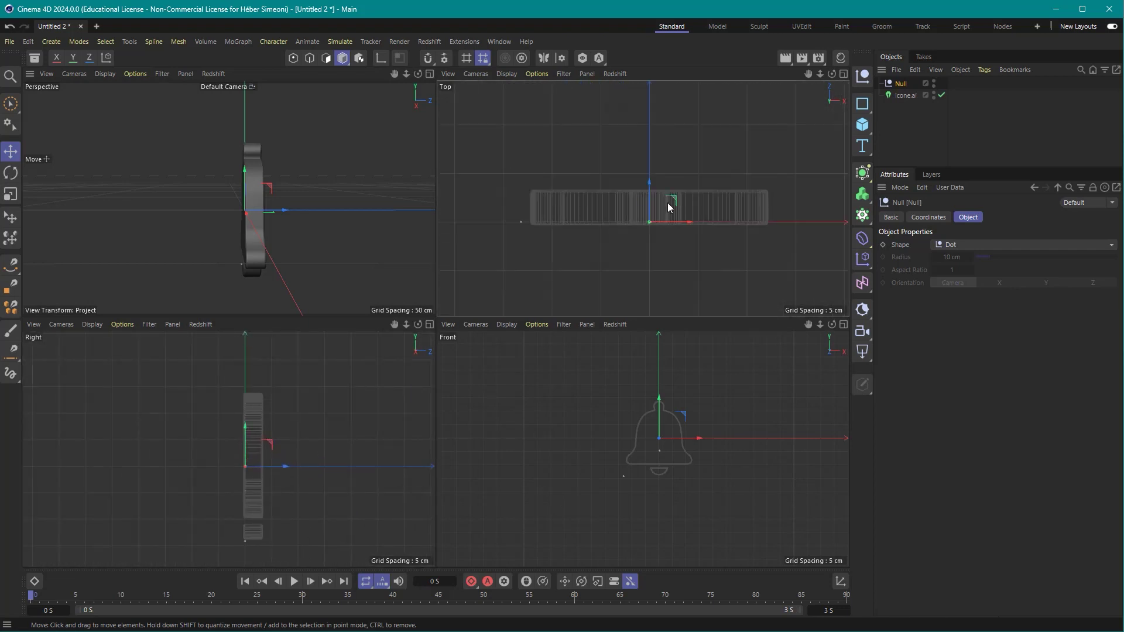
# Select icone.ai and shift the bell slightly into position.
pyautogui.moveTo(639, 299); pyautogui.dragTo(899, 100)
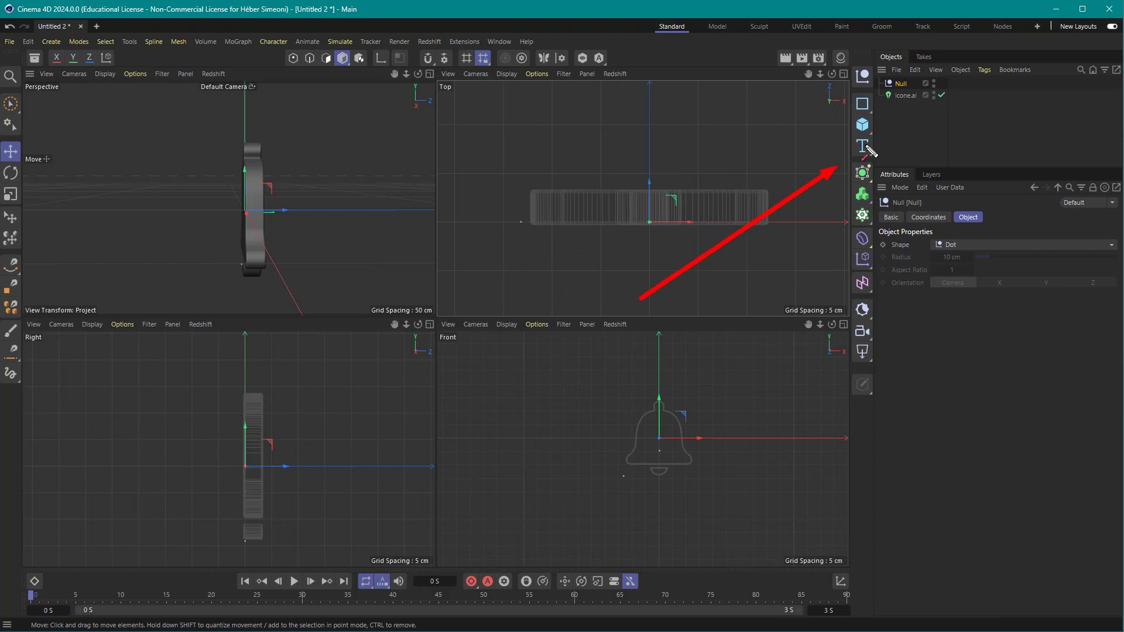
pyautogui.click(905, 95)
pyautogui.scroll(3, 658, 206)
pyautogui.scroll(-1, 677, 181)
pyautogui.moveTo(744, 256); pyautogui.dragTo(855, 146)
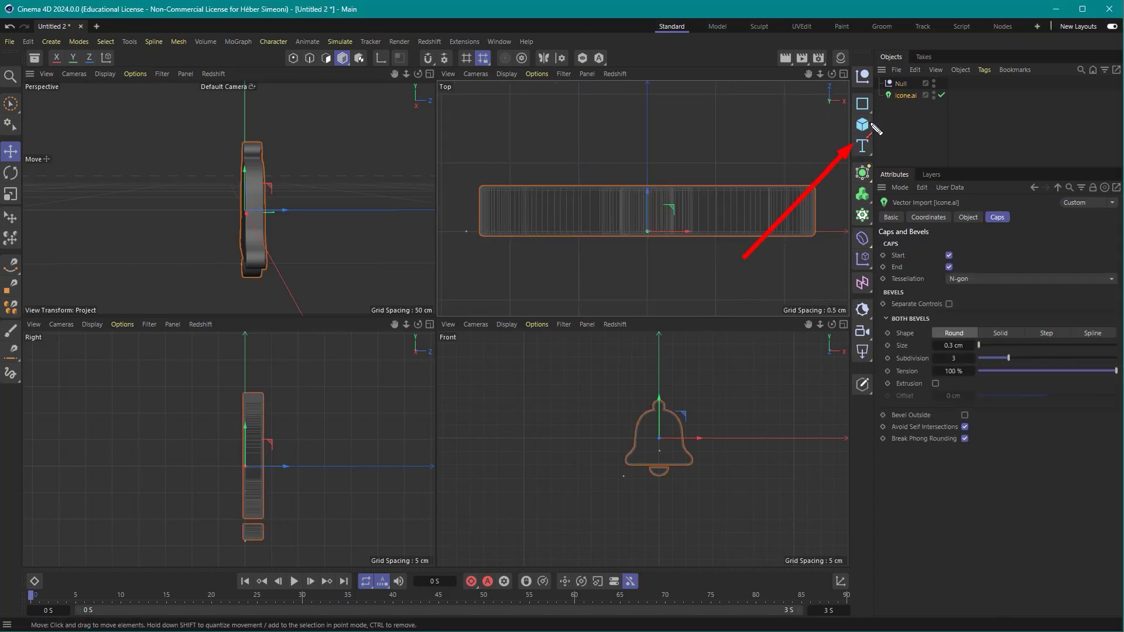
pyautogui.moveTo(746, 256)
pyautogui.mouseDown()
pyautogui.moveTo(13, 153)
pyautogui.moveTo(22, 157)
pyautogui.mouseUp()
pyautogui.moveTo(746, 256)
pyautogui.mouseDown()
pyautogui.moveTo(657, 220)
pyautogui.moveTo(653, 201)
pyautogui.moveTo(653, 219)
pyautogui.mouseUp()
pyautogui.moveTo(779, 129)
pyautogui.mouseDown()
pyautogui.moveTo(711, 234)
pyautogui.moveTo(749, 231)
pyautogui.moveTo(665, 234)
pyautogui.moveTo(729, 237)
pyautogui.moveTo(674, 241)
pyautogui.moveTo(920, 99)
pyautogui.moveTo(890, 76)
pyautogui.moveTo(895, 66)
pyautogui.moveTo(906, 95)
pyautogui.mouseUp()
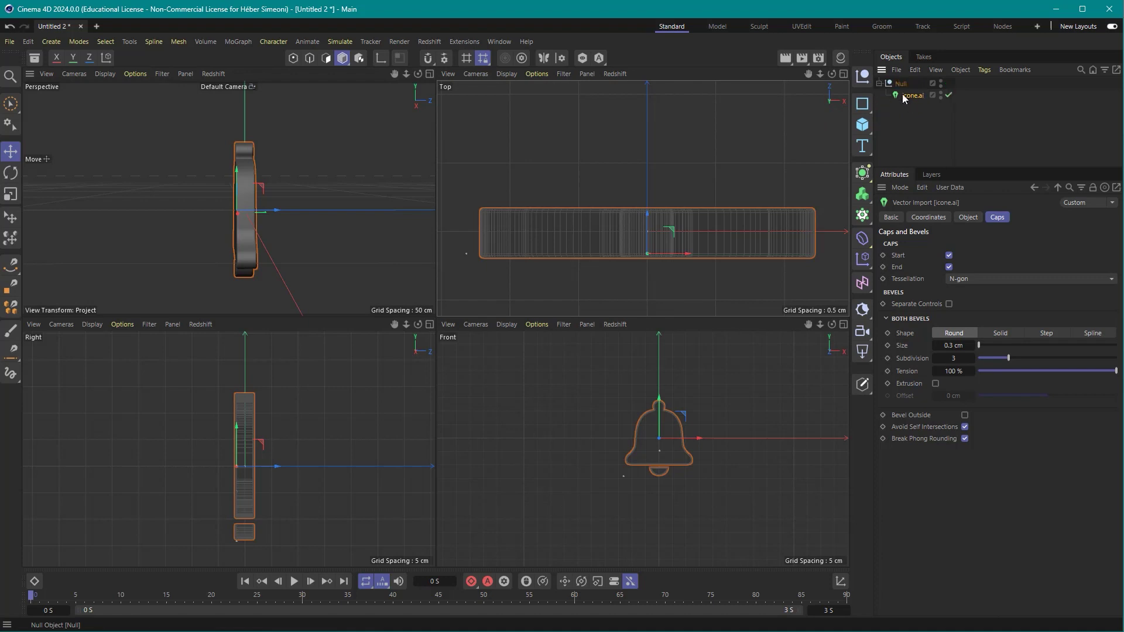
# Nest icone.ai under the Null and return to a single Perspective view.
pyautogui.click(900, 83)
pyautogui.middleClick(306, 192)
pyautogui.keyDown('alt'); pyautogui.moveTo(461, 293); pyautogui.dragTo(640, 326); pyautogui.keyUp('alt')
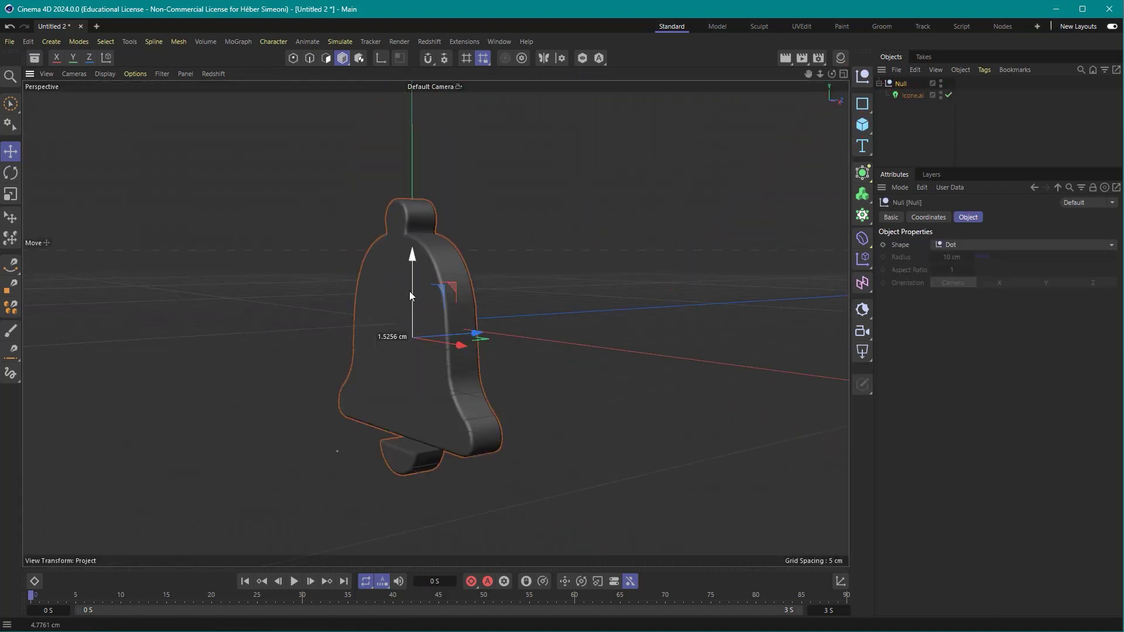
# Try rotating the bell with the Rotate tool, then undo it.
pyautogui.press('r')
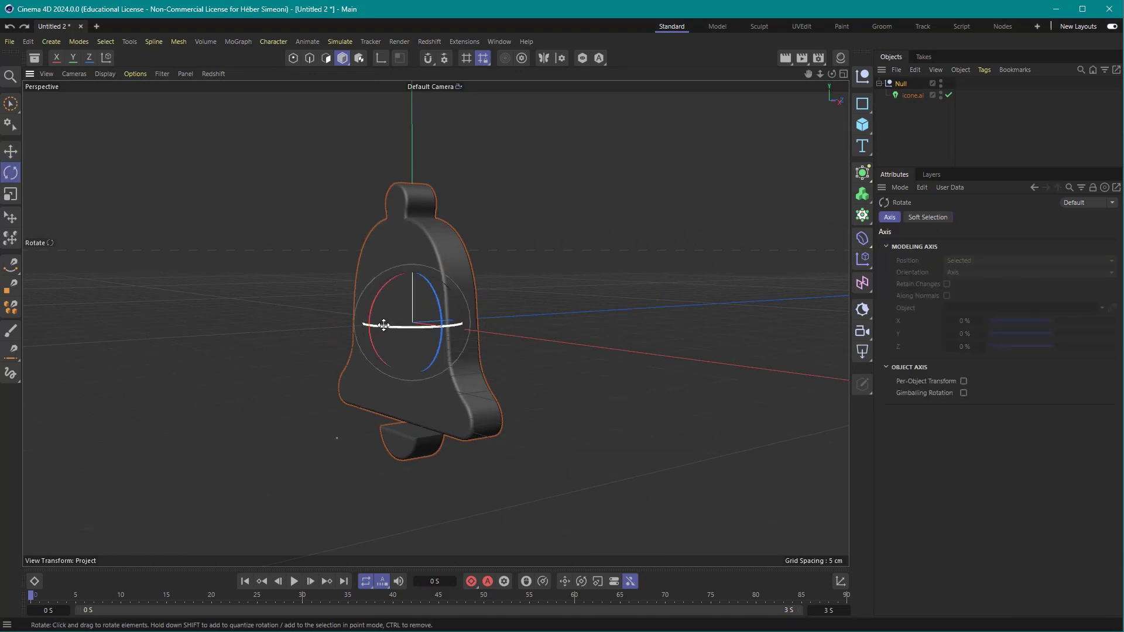
pyautogui.moveTo(377, 322)
pyautogui.mouseDown()
pyautogui.moveTo(382, 314)
pyautogui.moveTo(439, 351)
pyautogui.mouseUp()
pyautogui.hotkey('ctrl', 'z')
# Orbit and zoom out for a side-on view of the bell.
pyautogui.keyDown('alt'); pyautogui.moveTo(540, 305); pyautogui.dragTo(449, 347); pyautogui.keyUp('alt')
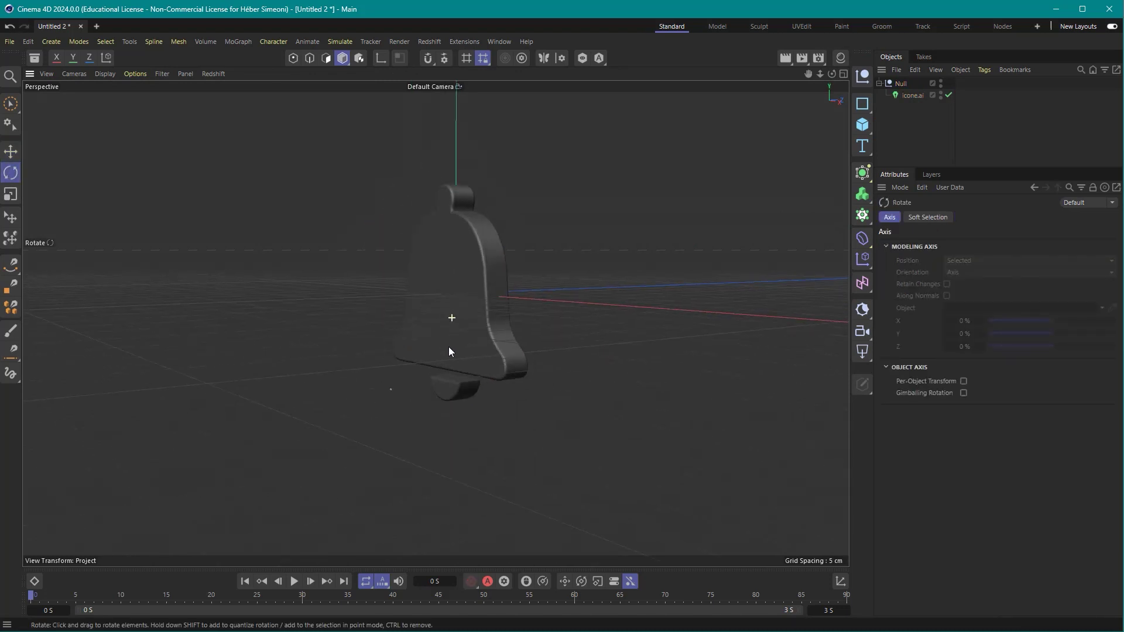
pyautogui.press('9')
pyautogui.moveTo(552, 251)
pyautogui.keyDown('alt'); pyautogui.mouseDown()
pyautogui.moveTo(501, 329)
pyautogui.moveTo(504, 265)
pyautogui.moveTo(497, 283)
pyautogui.mouseUp(); pyautogui.keyUp('alt')
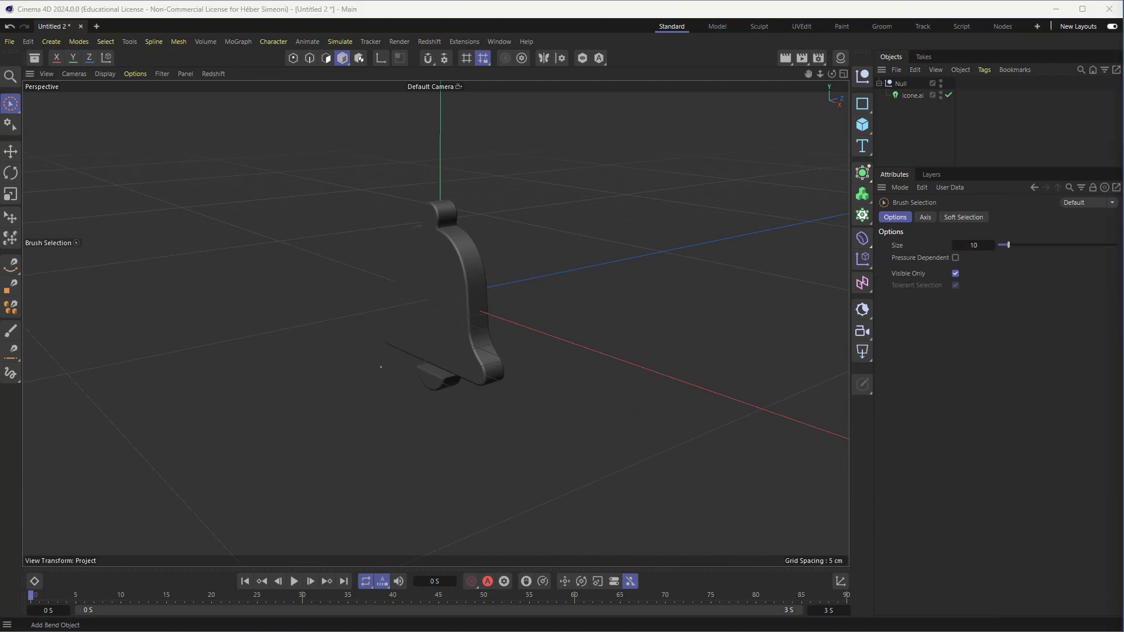
pyautogui.scroll(-3, 448, 349)
pyautogui.scroll(-2, 595, 339)
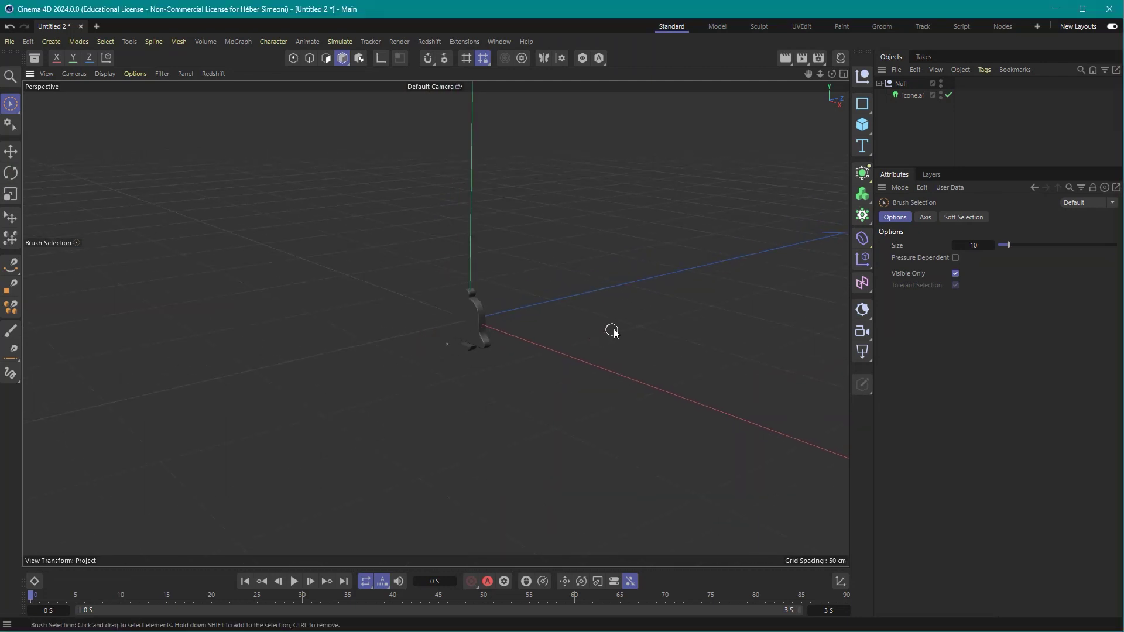
pyautogui.moveTo(571, 142); pyautogui.dragTo(478, 299)
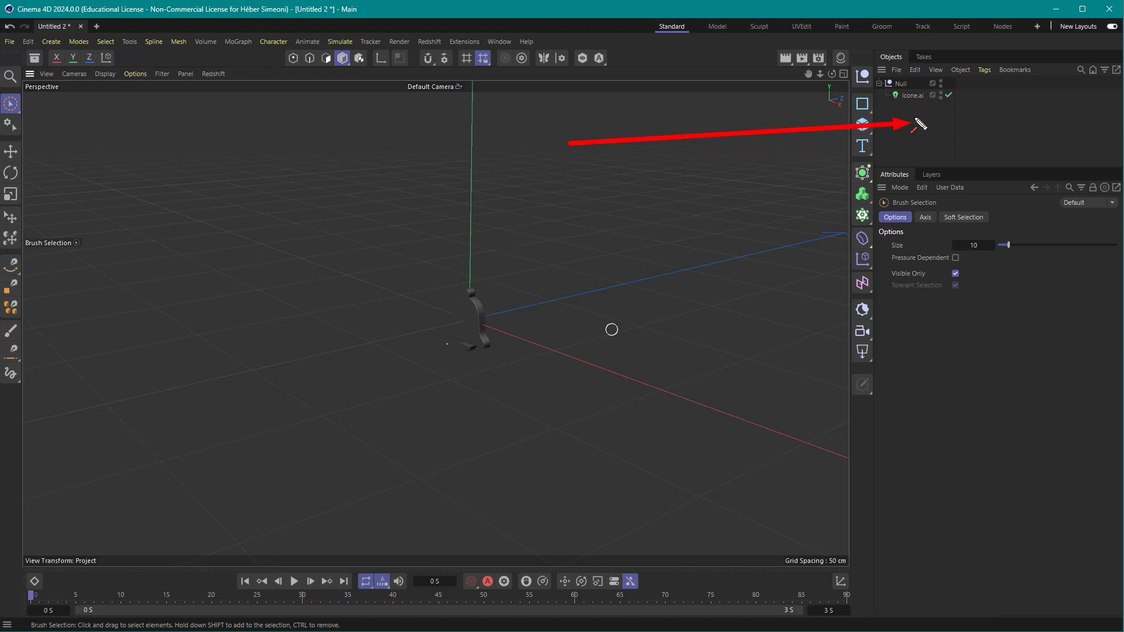
# Scale the Null holding the bell to 10 on X, Y and Z.
pyautogui.moveTo(577, 143); pyautogui.dragTo(902, 88)
pyautogui.click(900, 83)
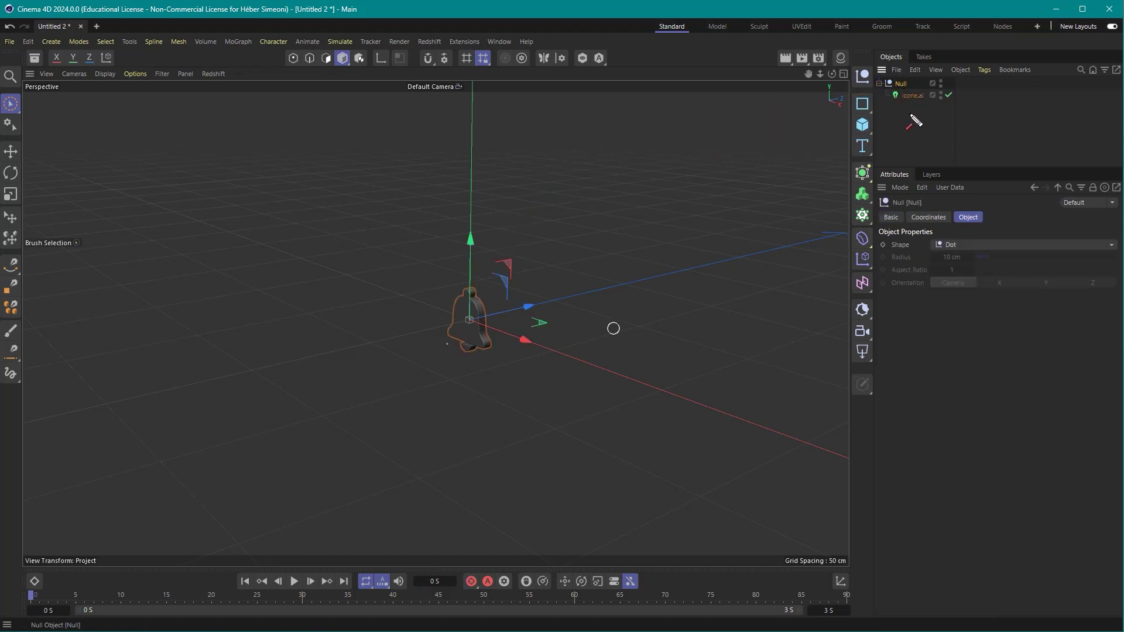
pyautogui.moveTo(987, 25); pyautogui.dragTo(927, 227)
pyautogui.click(936, 217)
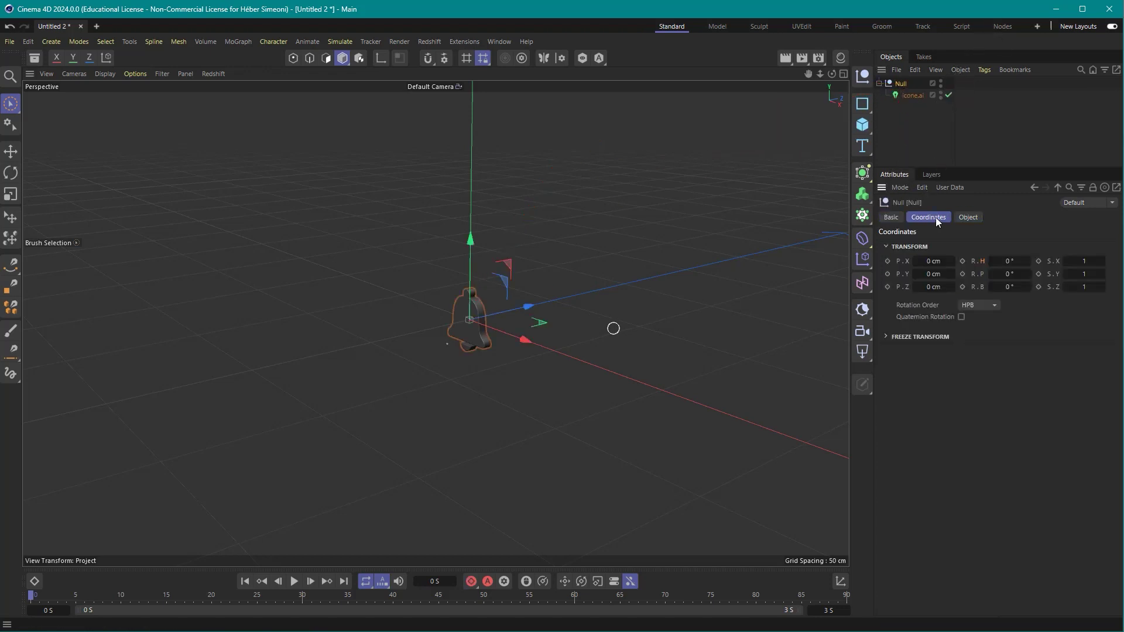
pyautogui.doubleClick(1065, 261)
pyautogui.press('Return')
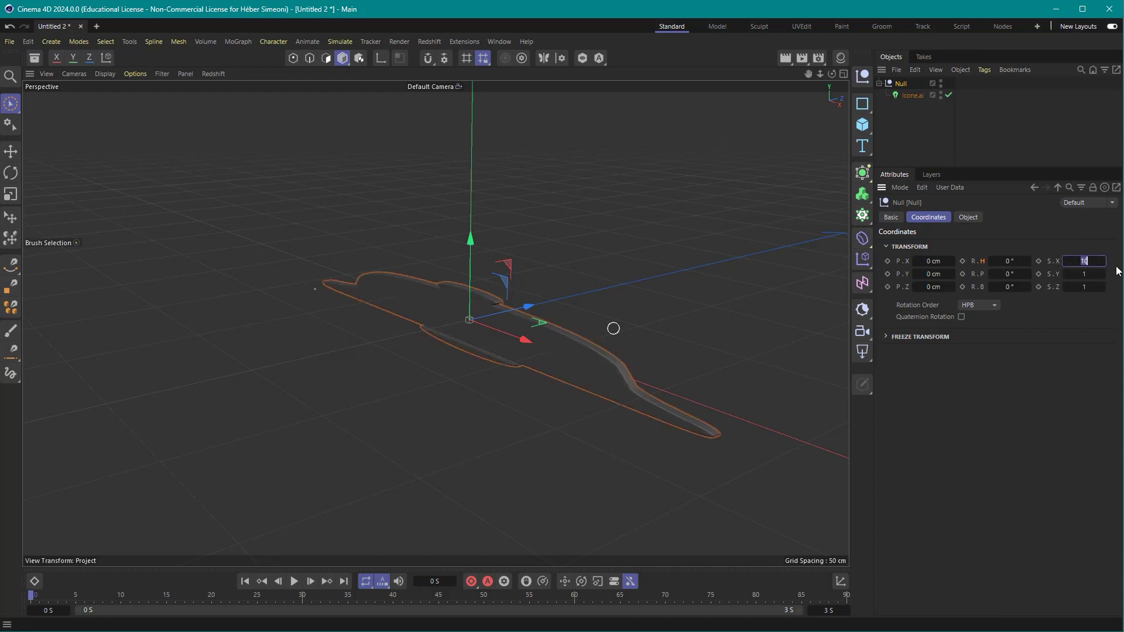
pyautogui.press('Tab')
pyautogui.write('0')
pyautogui.press('Return')
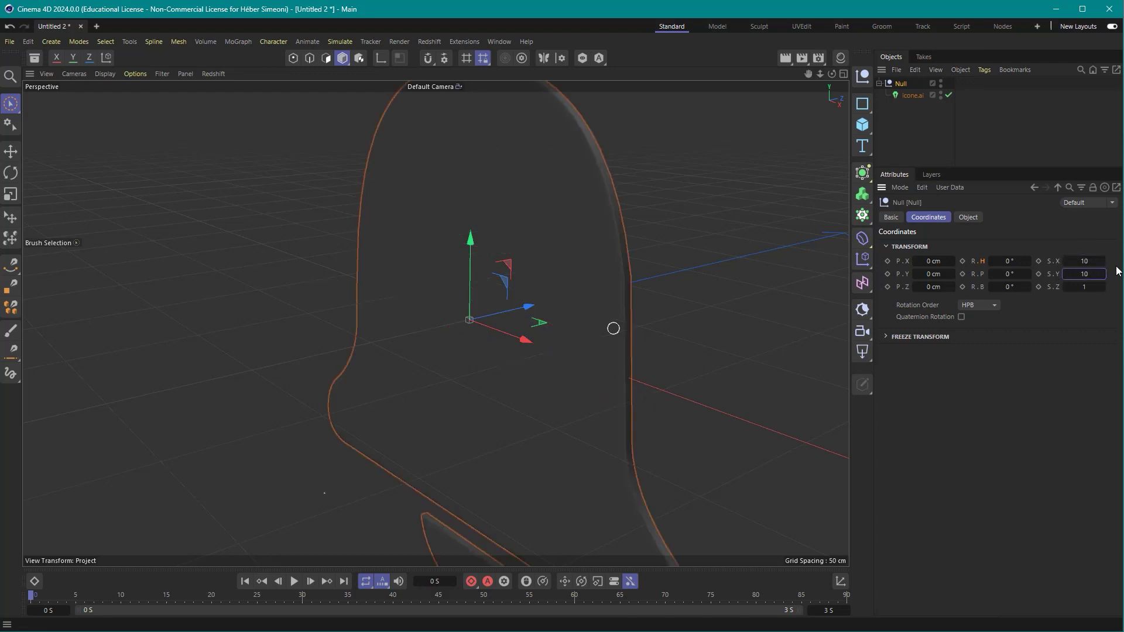
pyautogui.press('Tab')
pyautogui.write('10')
pyautogui.press('Return')
# Zoom out to see the ten-times-larger bell.
pyautogui.scroll(-3, 531, 357)
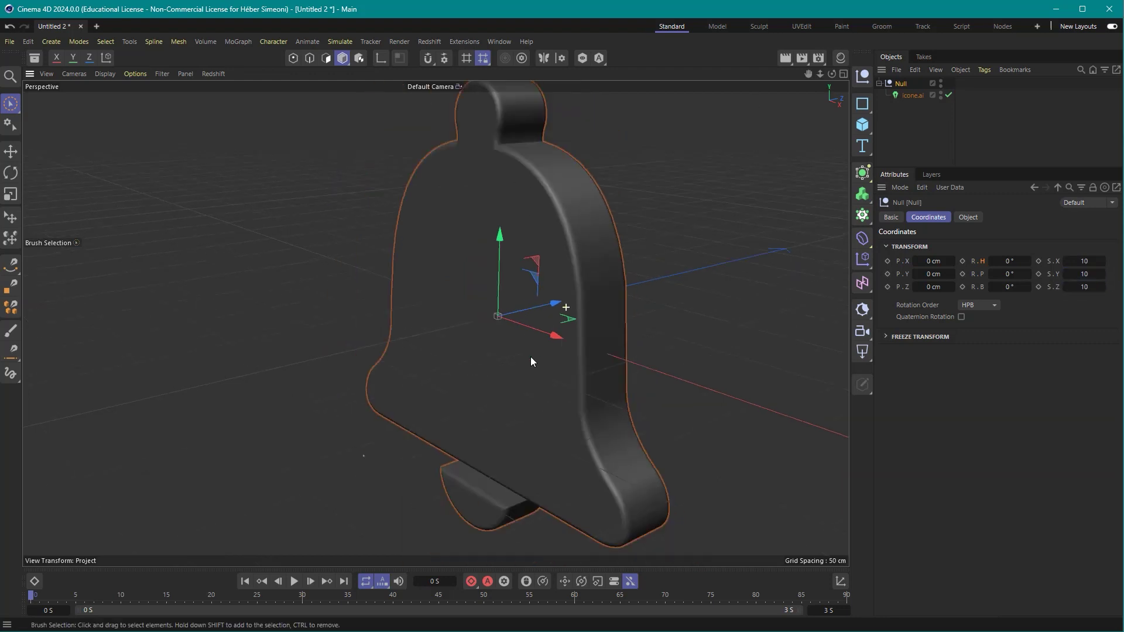
pyautogui.scroll(-2, 503, 343)
pyautogui.scroll(-2, 445, 351)
pyautogui.scroll(-2, 428, 339)
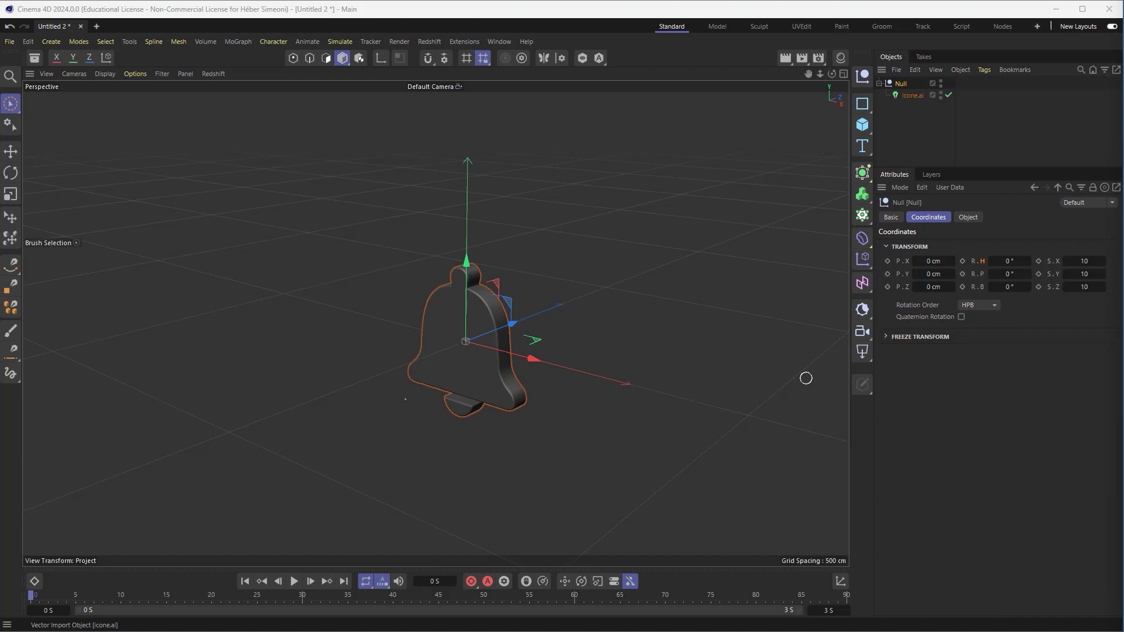
# Set the timeline end time to 1 s, so it spans frames 0 to 30.
pyautogui.click(440, 382)
pyautogui.keyDown('alt'); pyautogui.moveTo(440, 382); pyautogui.dragTo(450, 339); pyautogui.keyUp('alt')
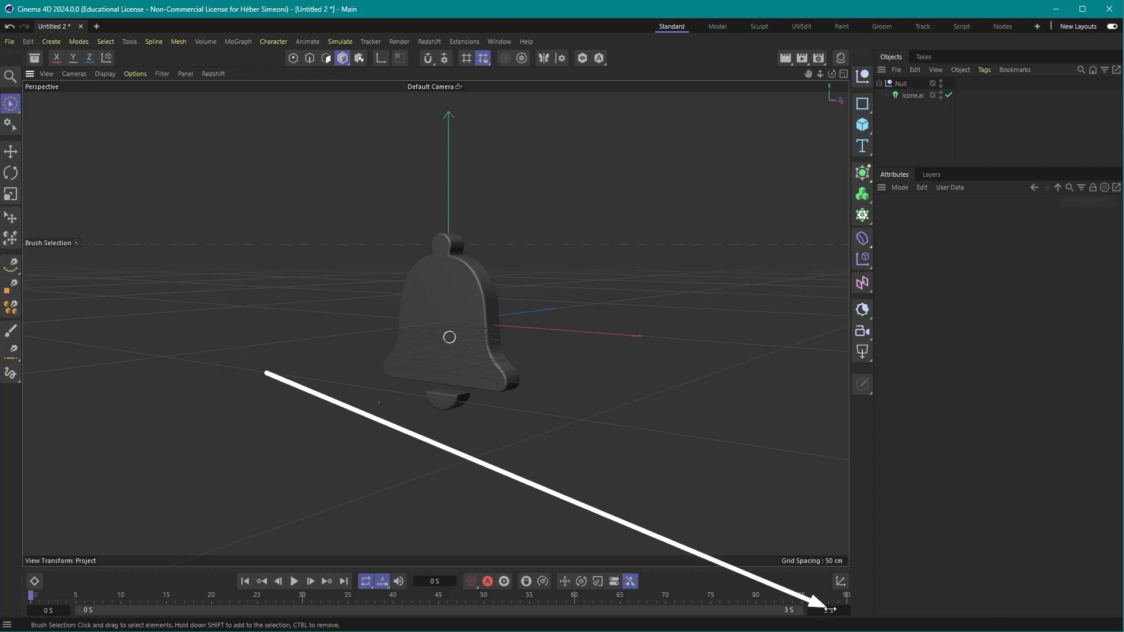
pyautogui.click(828, 610)
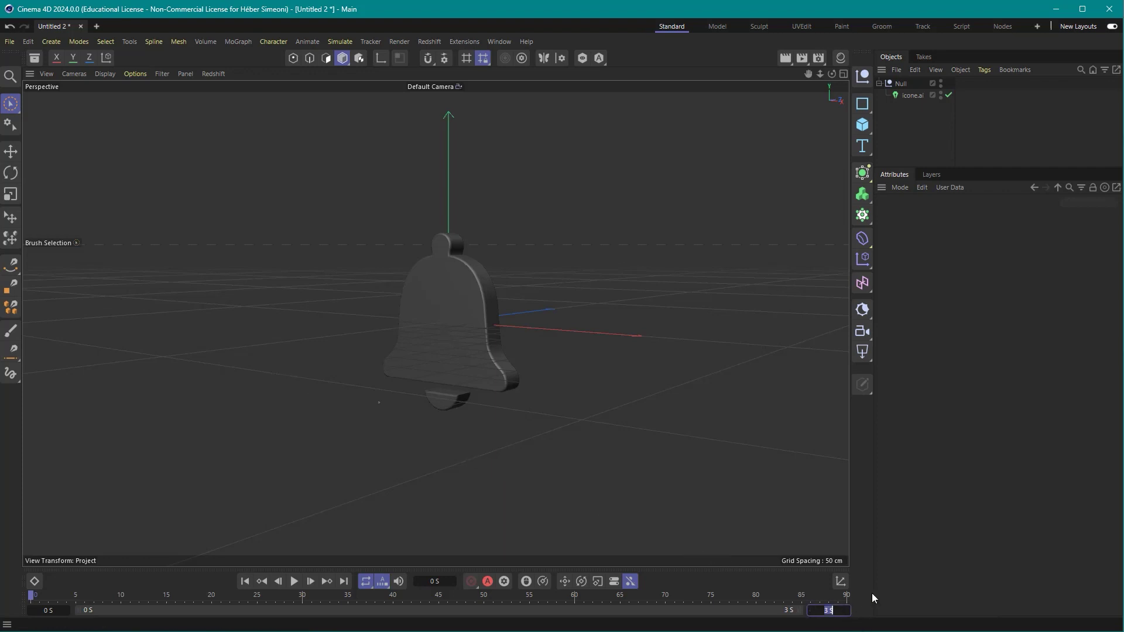
pyautogui.write('1')
pyautogui.press('Return')
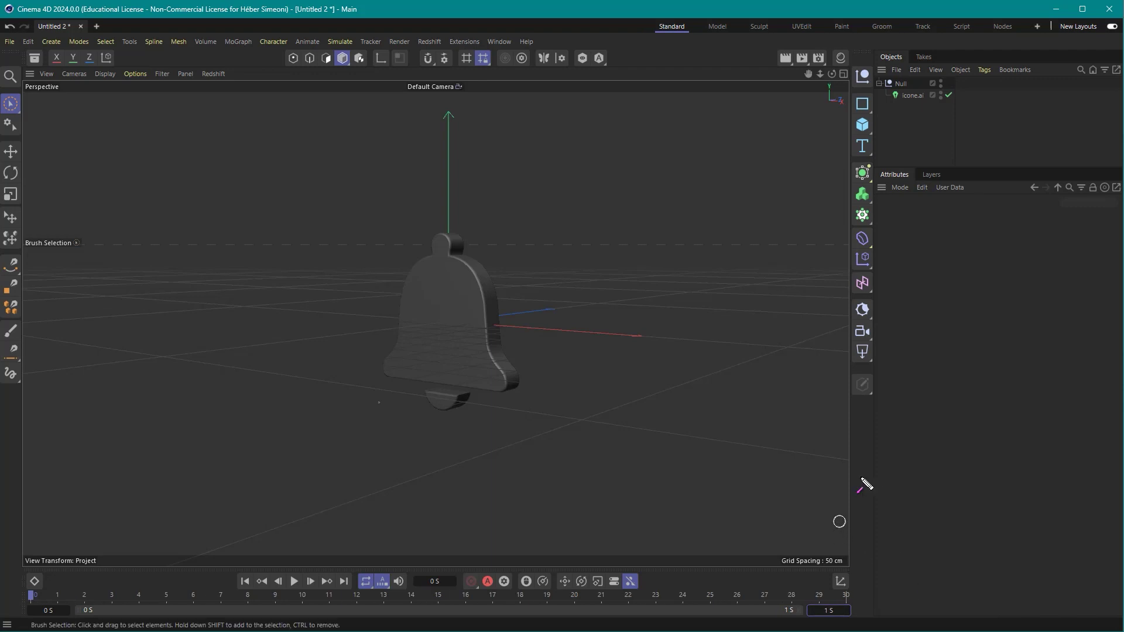
pyautogui.moveTo(872, 426)
pyautogui.mouseDown()
pyautogui.moveTo(812, 609)
pyautogui.moveTo(838, 612)
pyautogui.mouseUp()
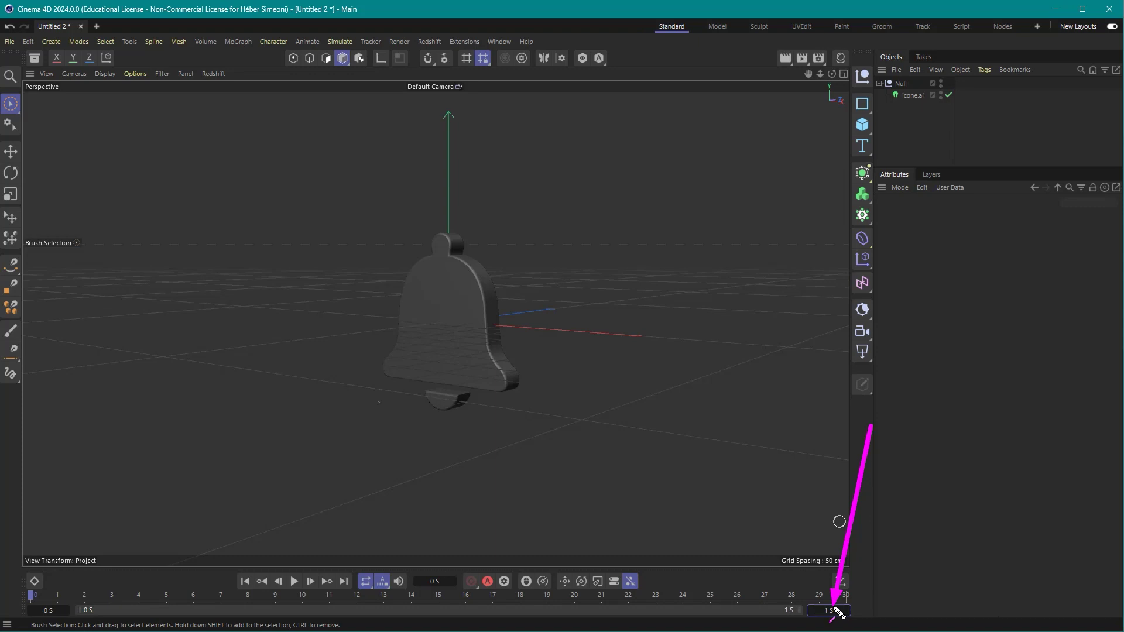
pyautogui.moveTo(140, 241); pyautogui.dragTo(34, 50)
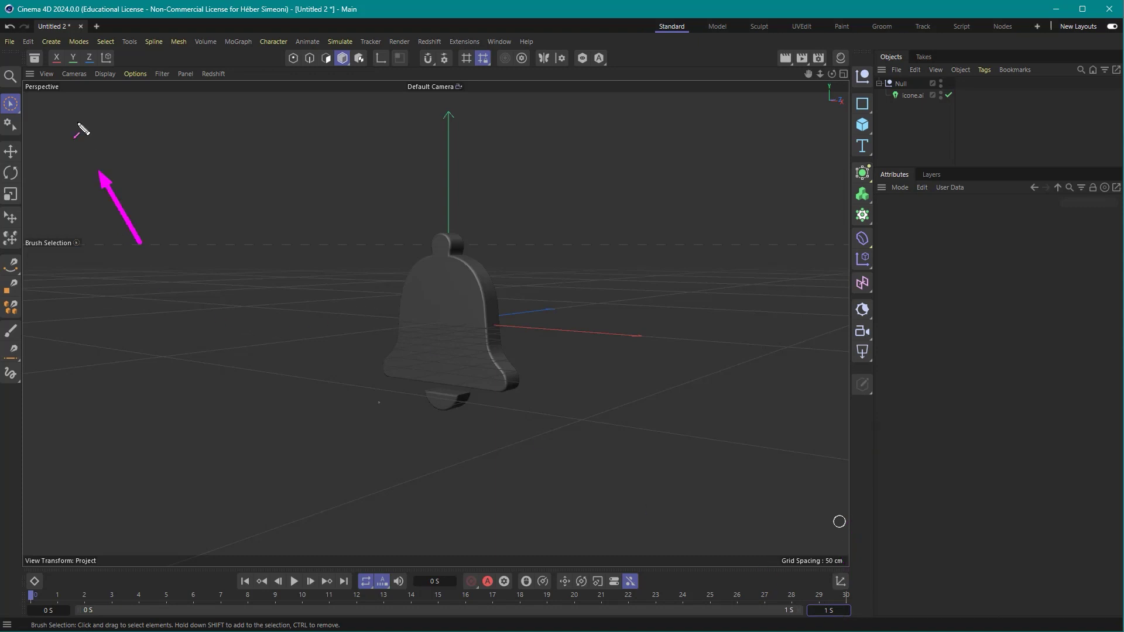
pyautogui.click(33, 45)
pyautogui.click(57, 241)
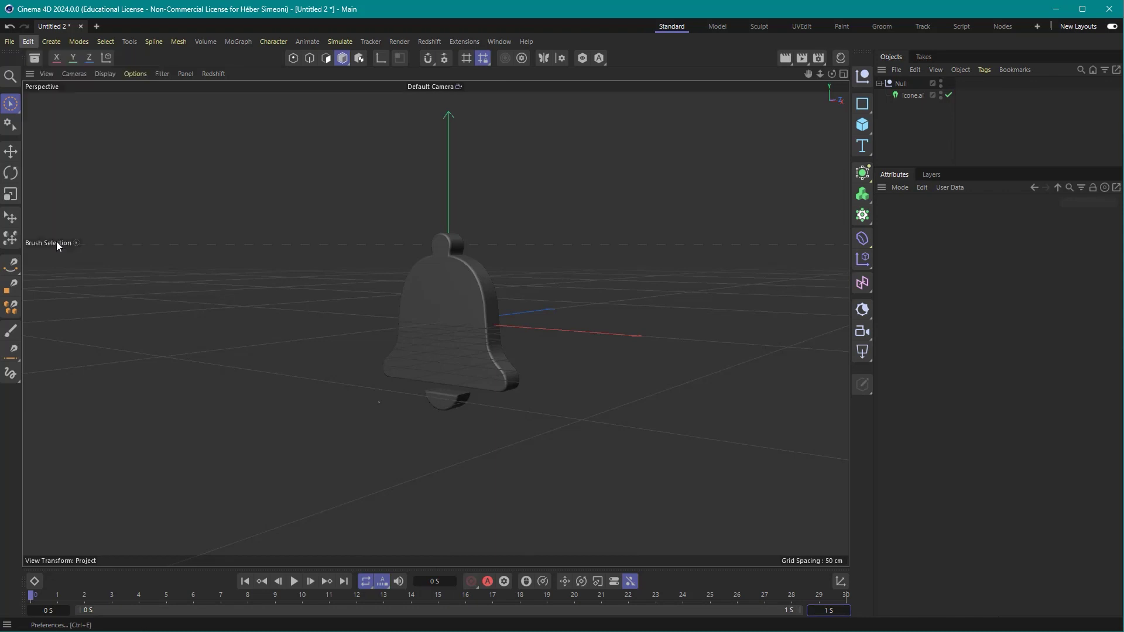
pyautogui.moveTo(310, 171); pyautogui.dragTo(488, 125)
pyautogui.moveTo(373, 124); pyautogui.dragTo(271, 234)
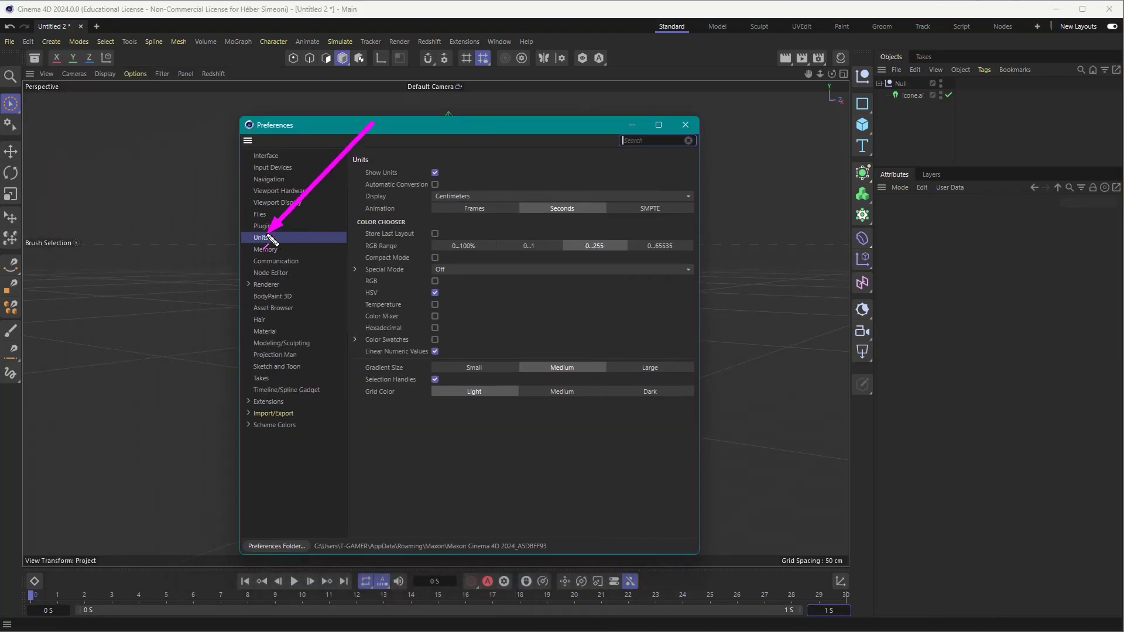
pyautogui.moveTo(373, 124); pyautogui.dragTo(374, 210)
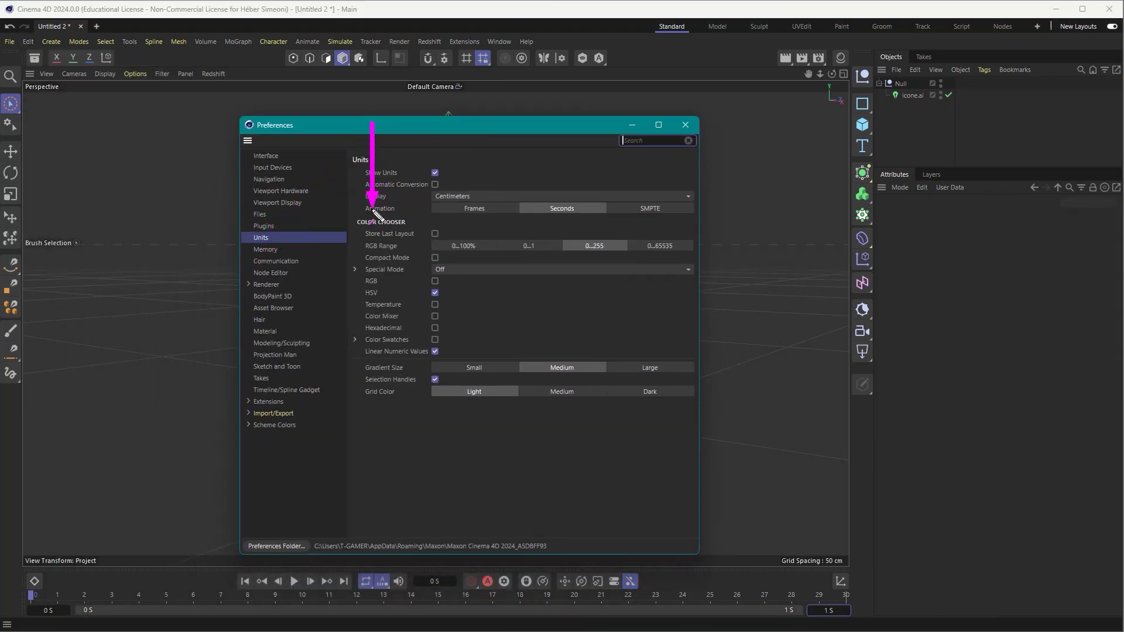
pyautogui.moveTo(372, 124); pyautogui.dragTo(563, 211)
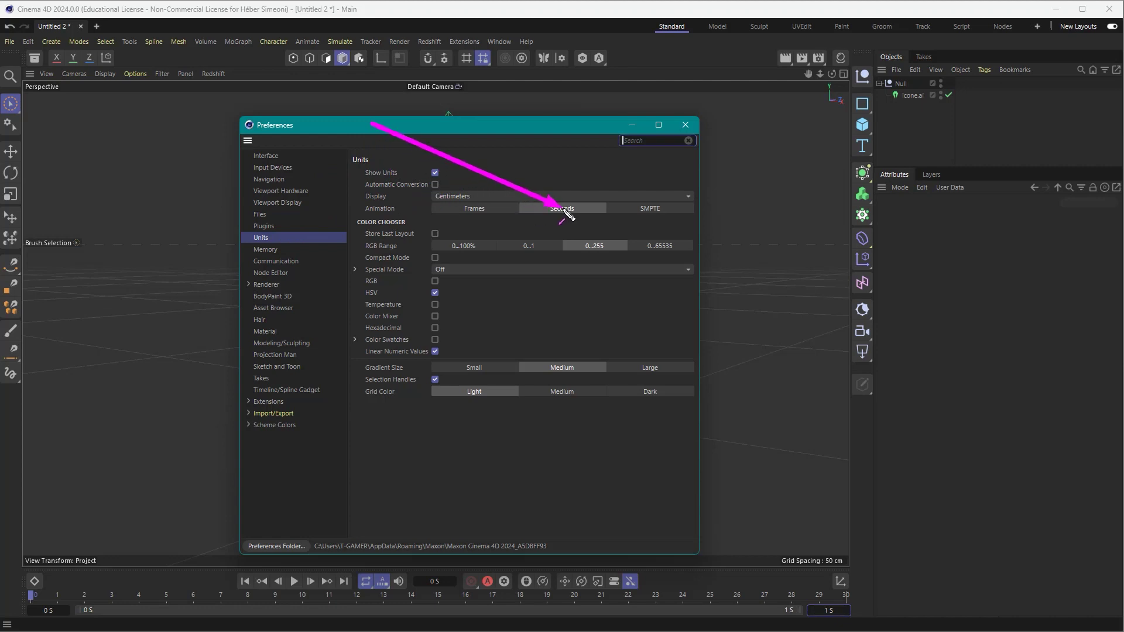
pyautogui.click(686, 125)
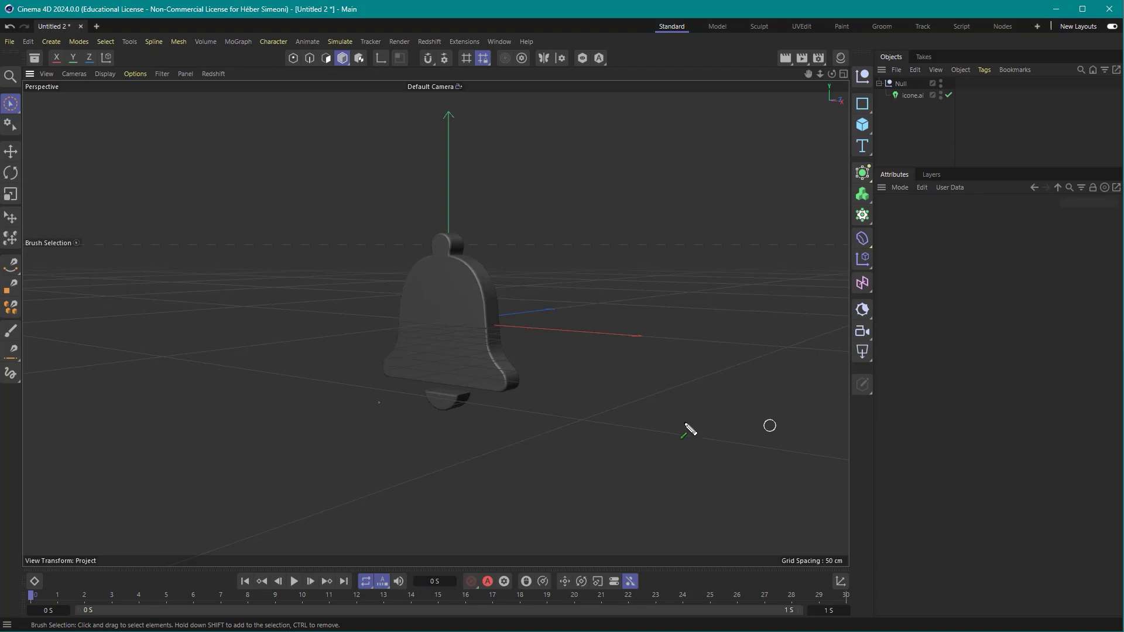
# Set the project frame rate to 24 FPS in the Project attributes.
pyautogui.moveTo(665, 416); pyautogui.dragTo(891, 184)
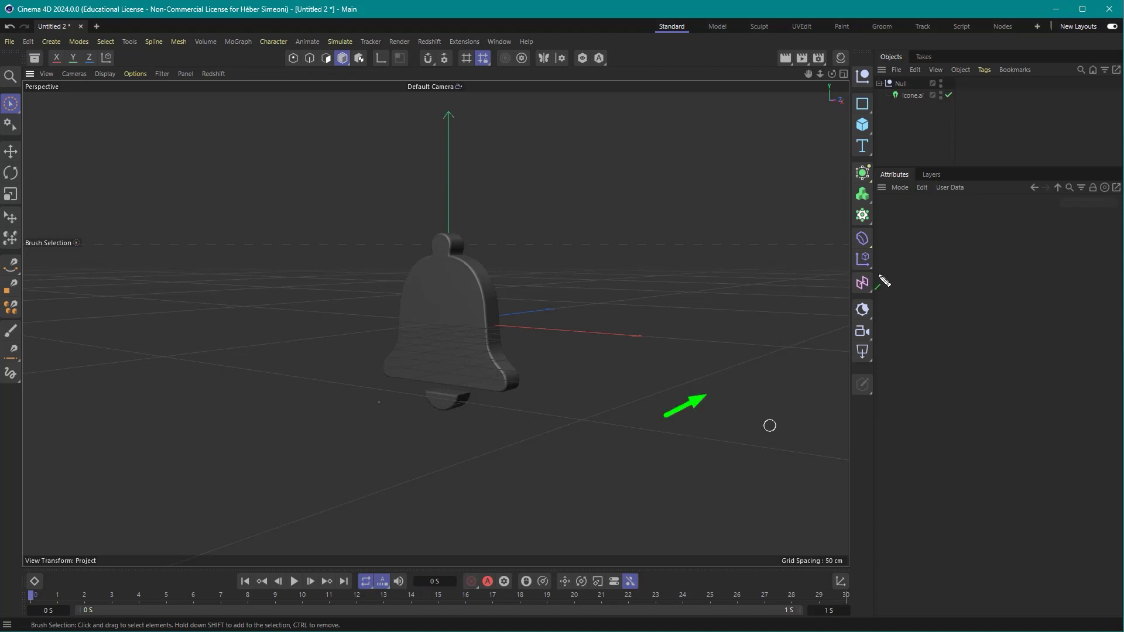
pyautogui.click(899, 187)
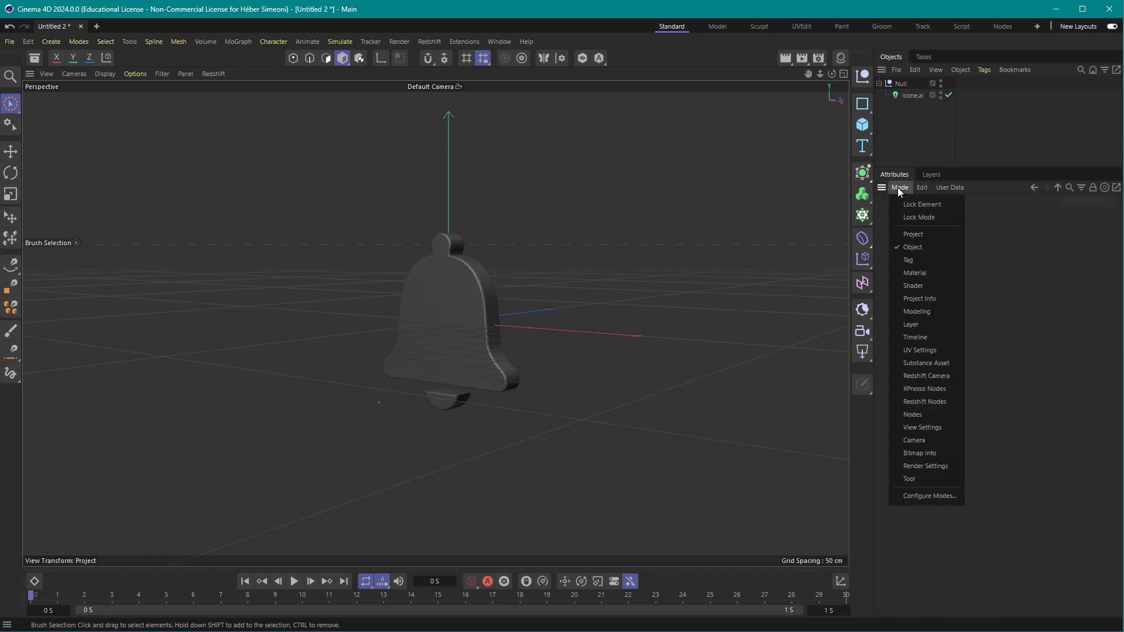
pyautogui.click(917, 236)
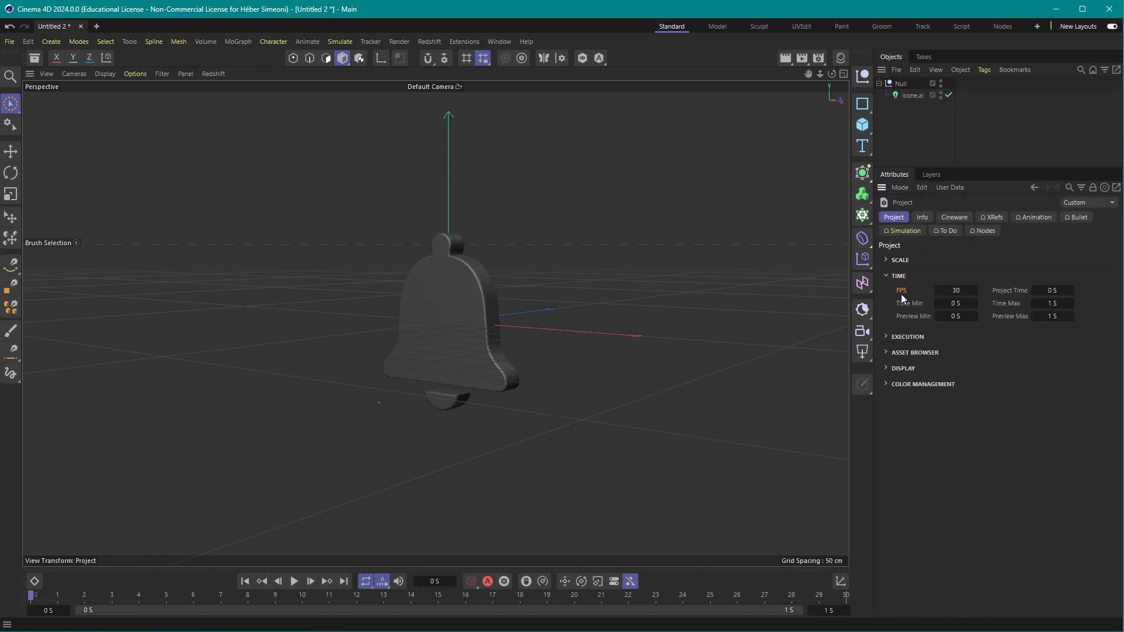
pyautogui.doubleClick(952, 289)
pyautogui.write('24')
pyautogui.press('Return')
# Check the Frame Rate in Render Settings, then close it.
pyautogui.moveTo(652, 387); pyautogui.dragTo(819, 62)
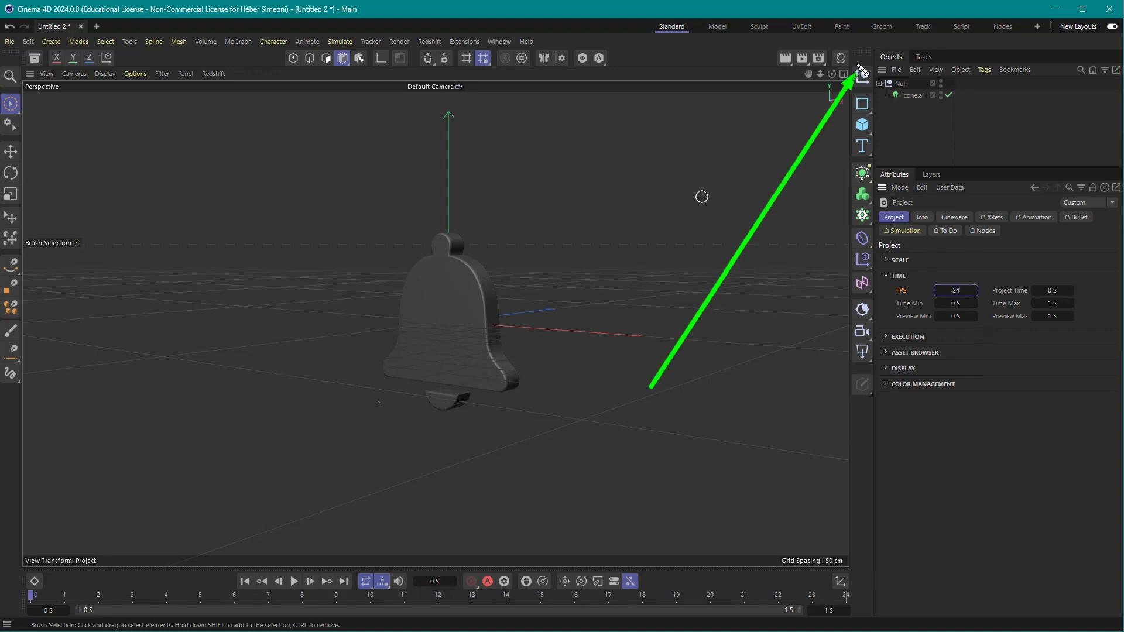
pyautogui.click(819, 57)
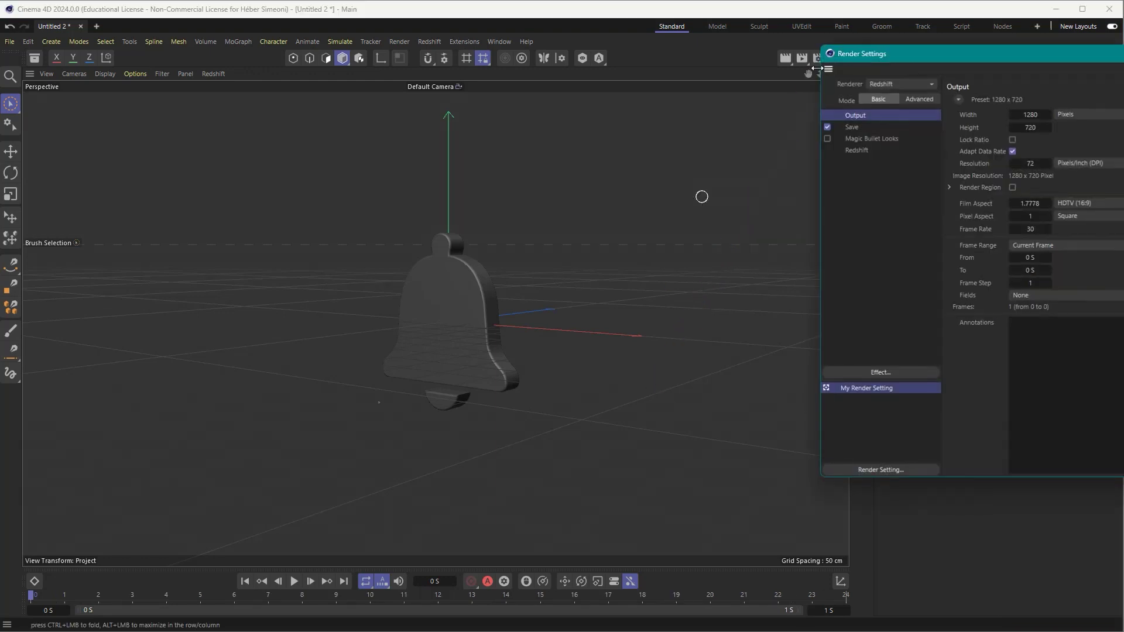
pyautogui.moveTo(861, 126); pyautogui.dragTo(791, 287)
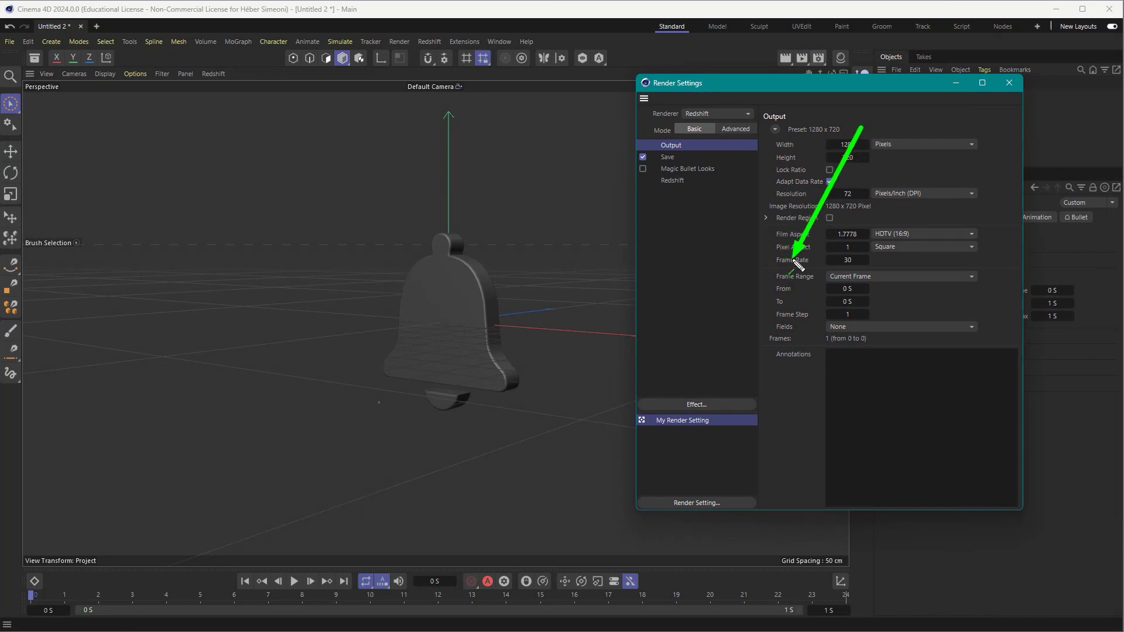
pyautogui.moveTo(861, 126); pyautogui.dragTo(807, 264)
pyautogui.doubleClick(853, 261)
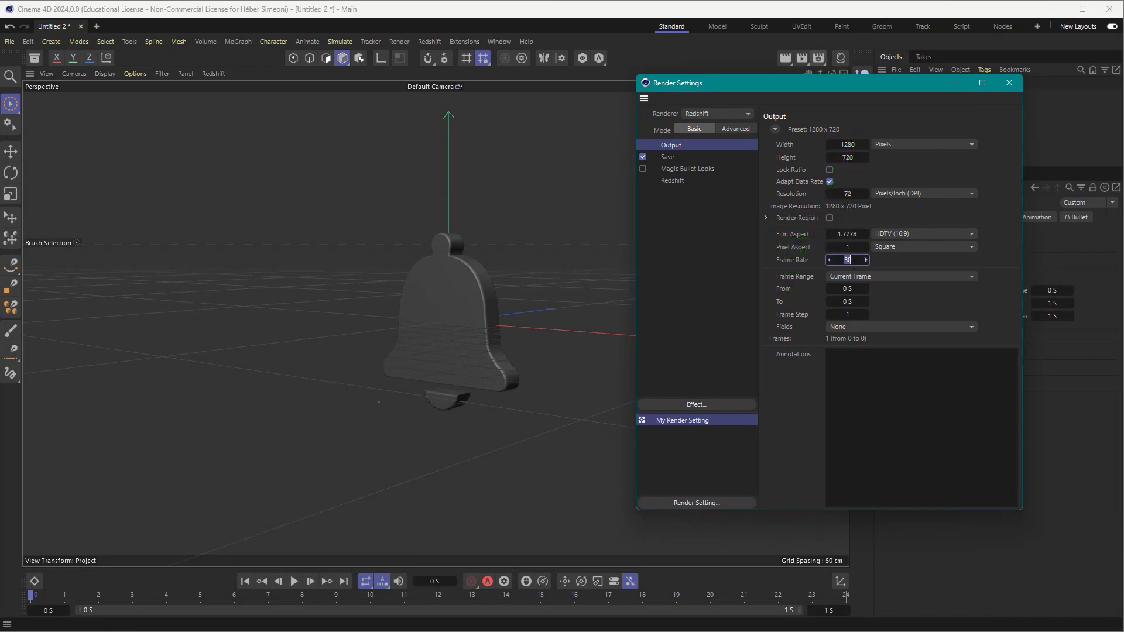
pyautogui.write('24')
pyautogui.click(1017, 85)
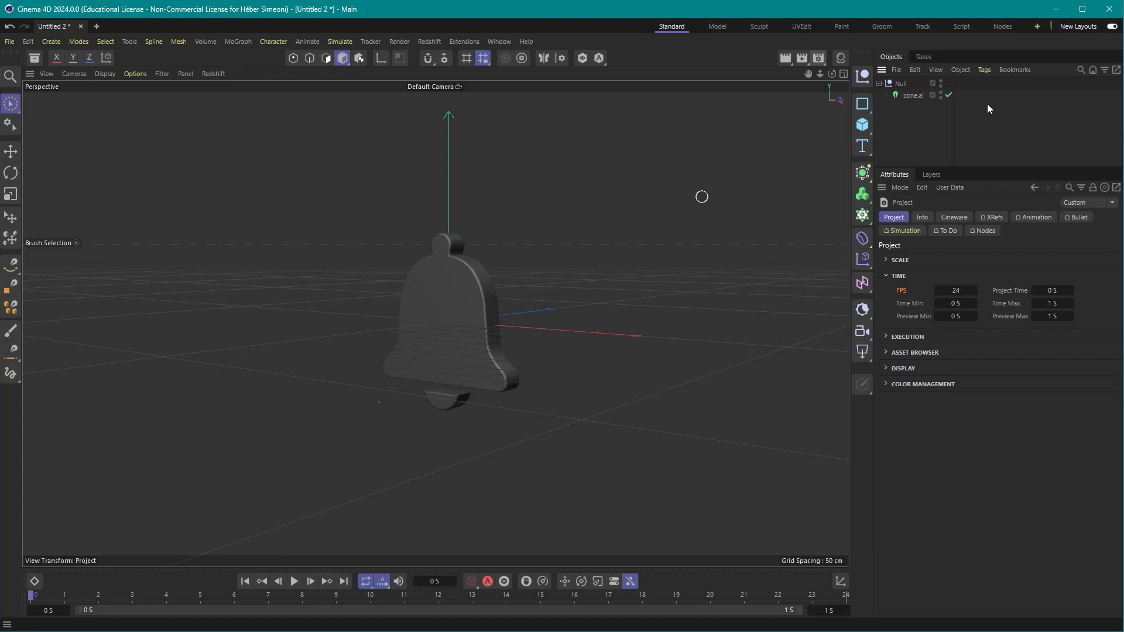
# Scrub the animation back to frame 0 and reselect the Null.
pyautogui.keyDown('alt'); pyautogui.moveTo(702, 197); pyautogui.dragTo(437, 370); pyautogui.keyUp('alt')
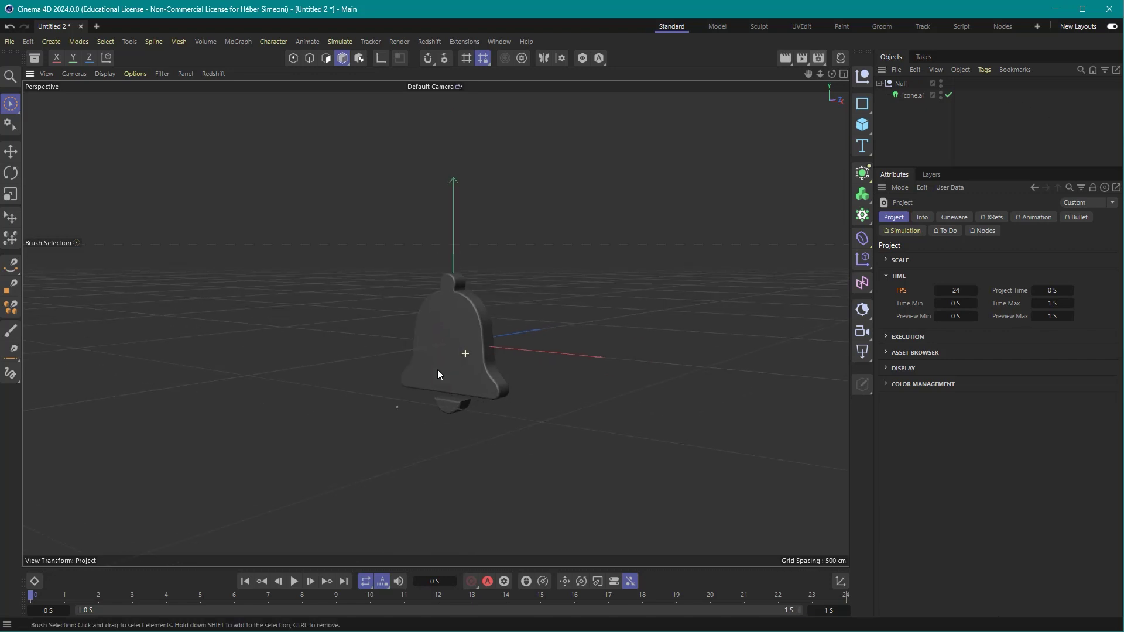
pyautogui.scroll(-3, 438, 370)
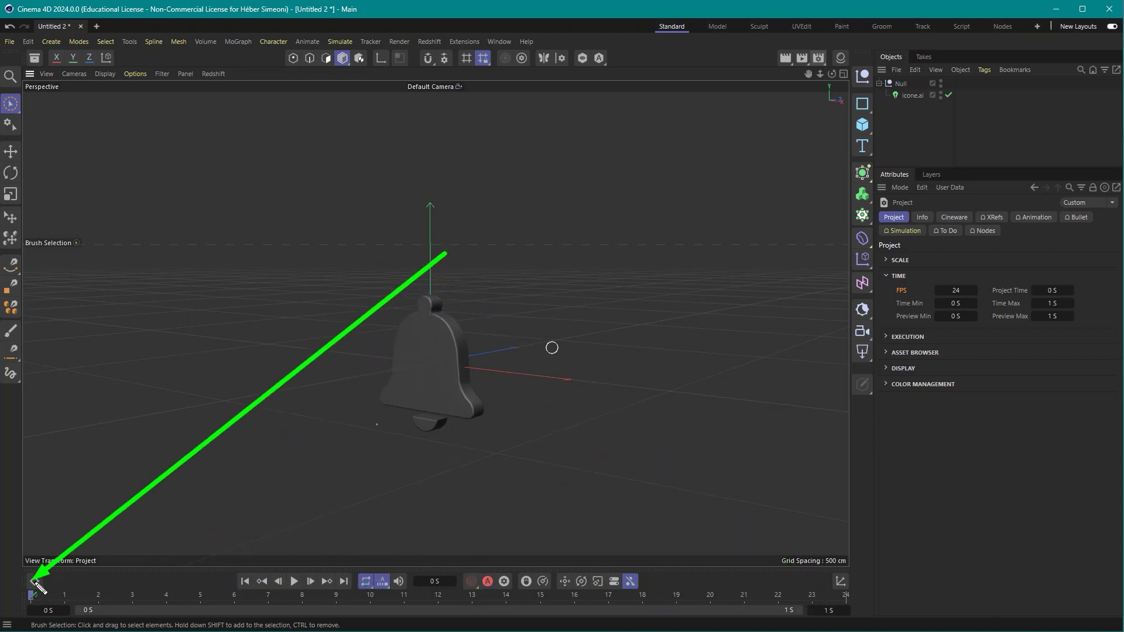
pyautogui.moveTo(33, 596)
pyautogui.mouseDown()
pyautogui.moveTo(266, 606)
pyautogui.moveTo(302, 596)
pyautogui.mouseUp()
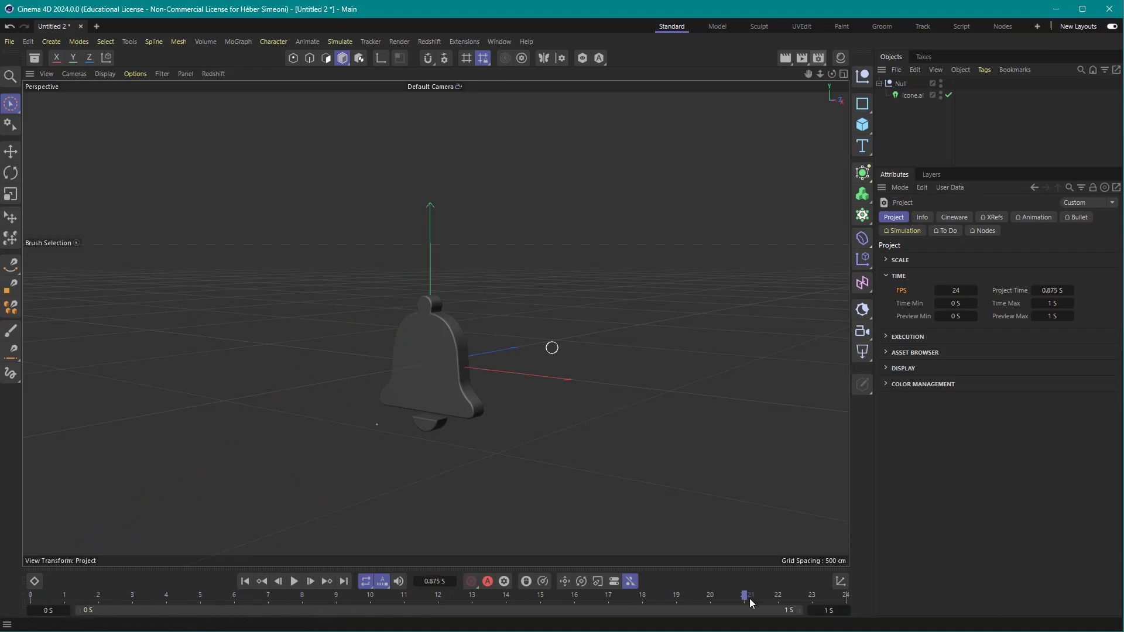
pyautogui.moveTo(749, 598); pyautogui.dragTo(31, 596)
pyautogui.click(901, 85)
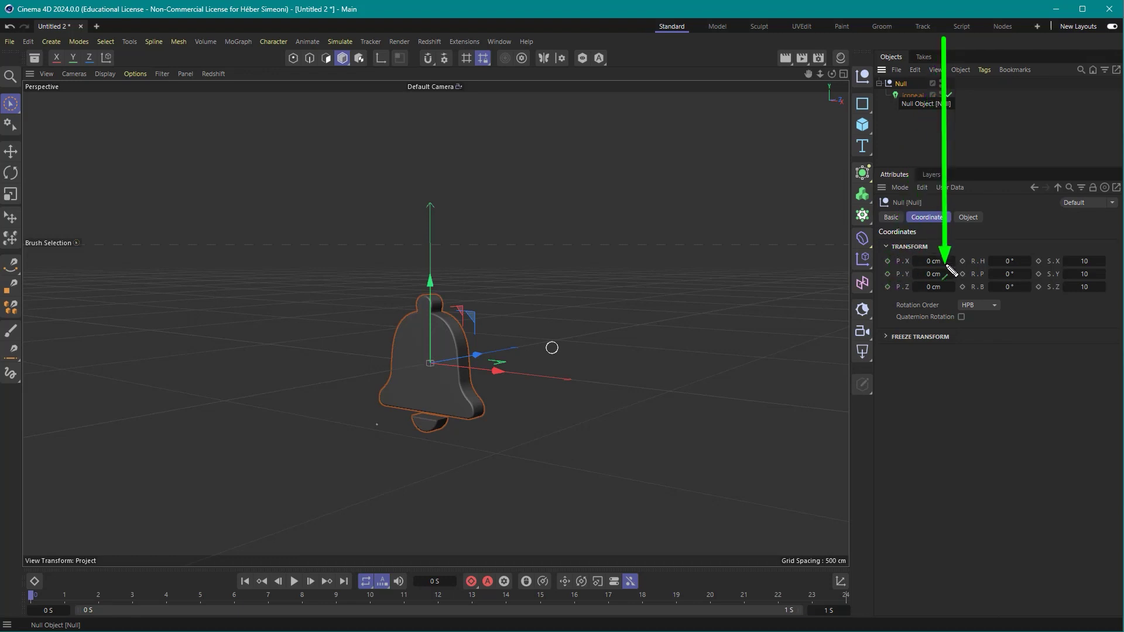
# Keyframe the Null's Y position at 0 cm on frame 0.
pyautogui.moveTo(891, 275)
pyautogui.mouseDown()
pyautogui.moveTo(940, 274)
pyautogui.moveTo(925, 274)
pyautogui.mouseUp()
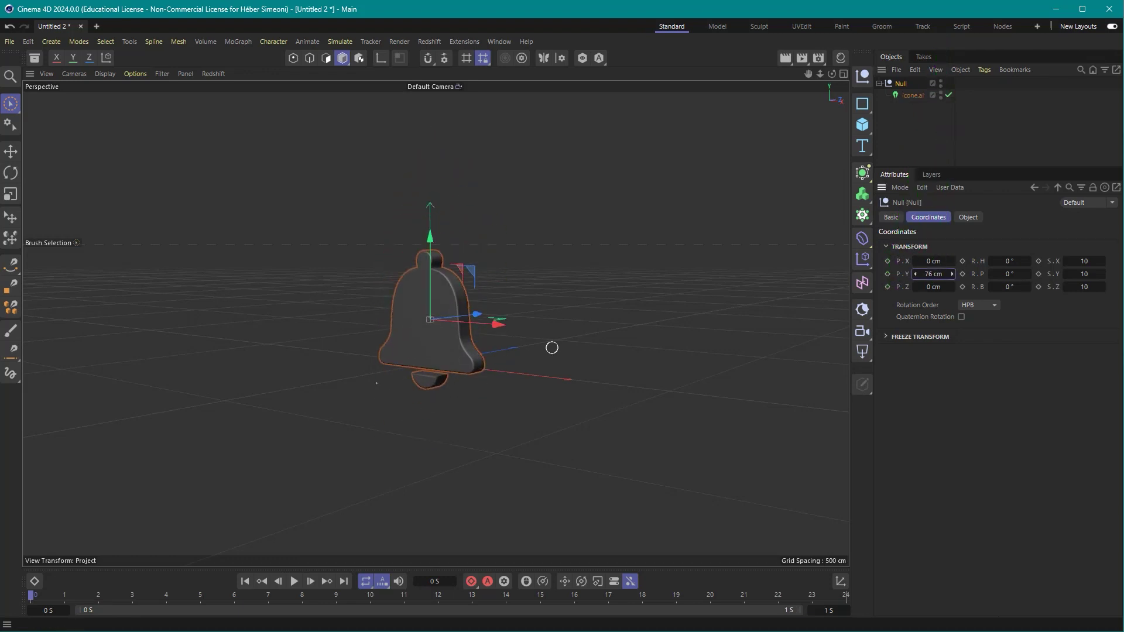
pyautogui.hotkey('ctrl', 'z')
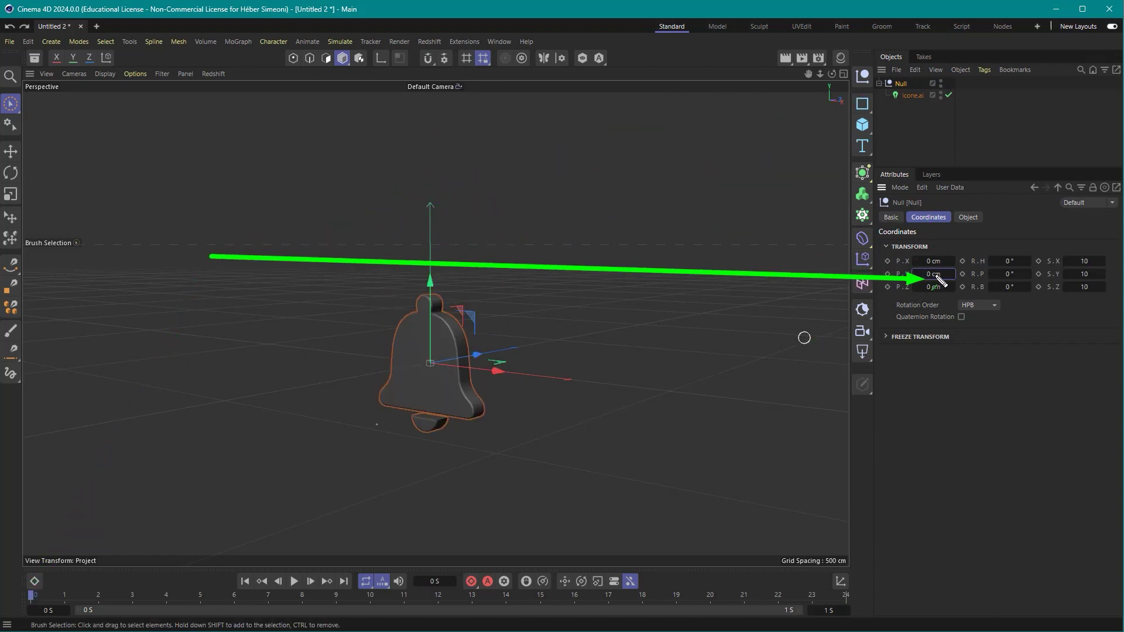
pyautogui.click(887, 275)
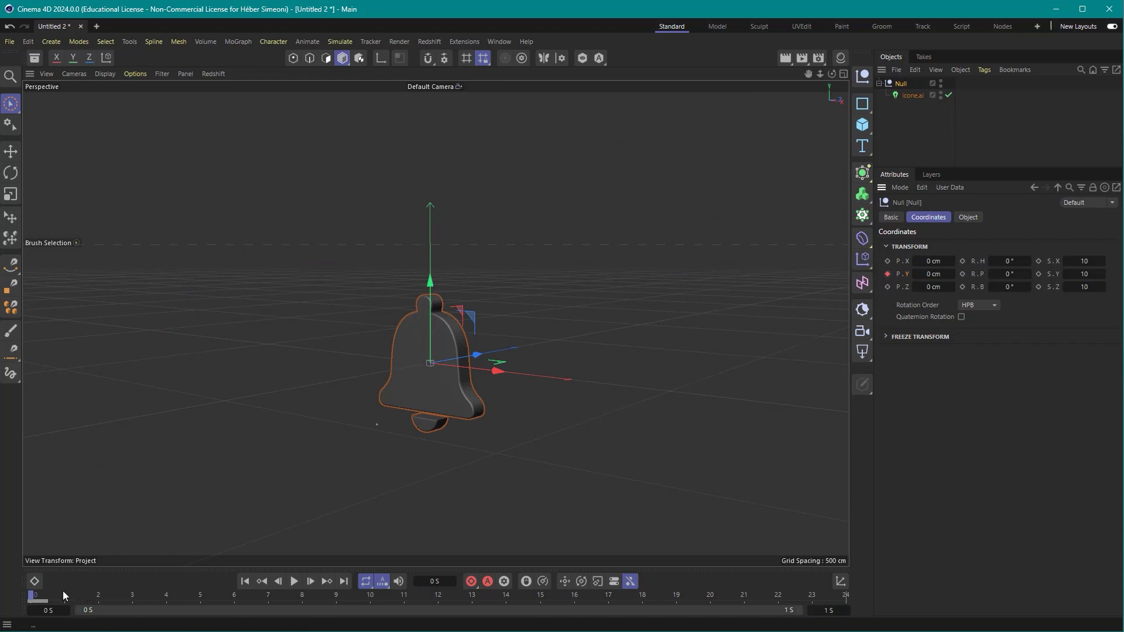
# Keyframe the Null's Y position at 350 cm on frame 12.
pyautogui.moveTo(63, 596); pyautogui.dragTo(333, 608)
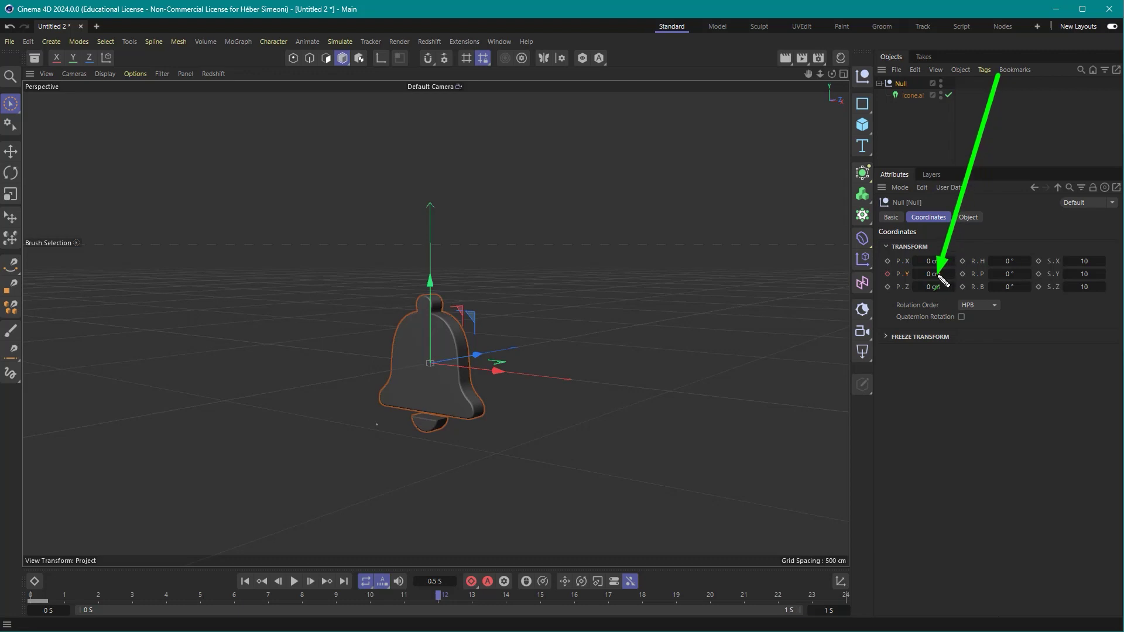
pyautogui.moveTo(939, 275); pyautogui.dragTo(995, 275)
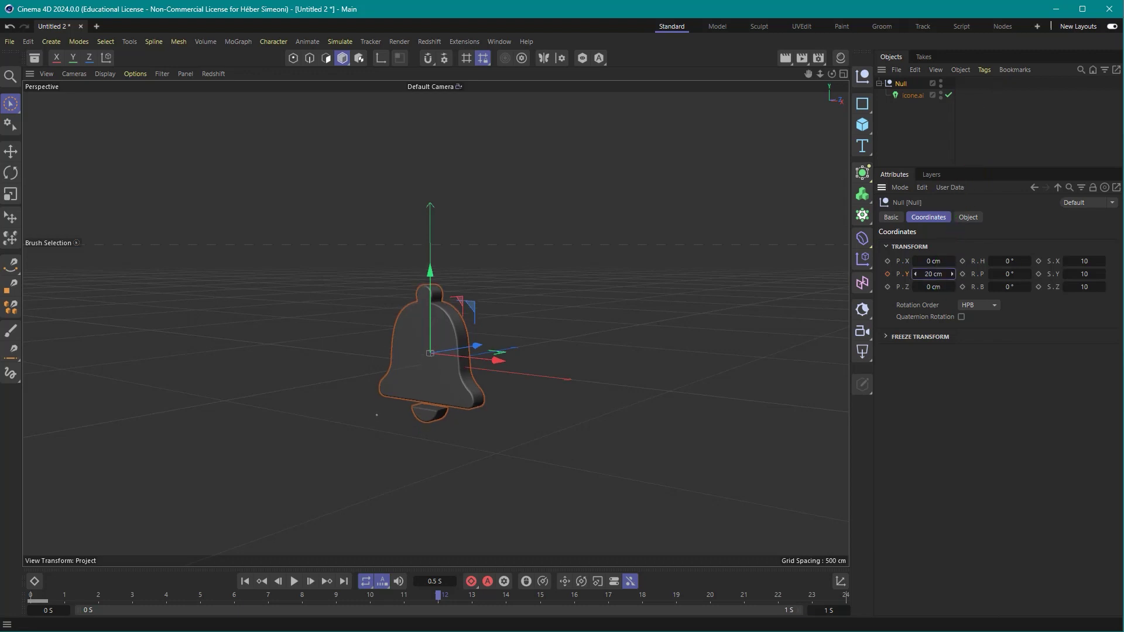
pyautogui.hotkey('ctrl', 'z')
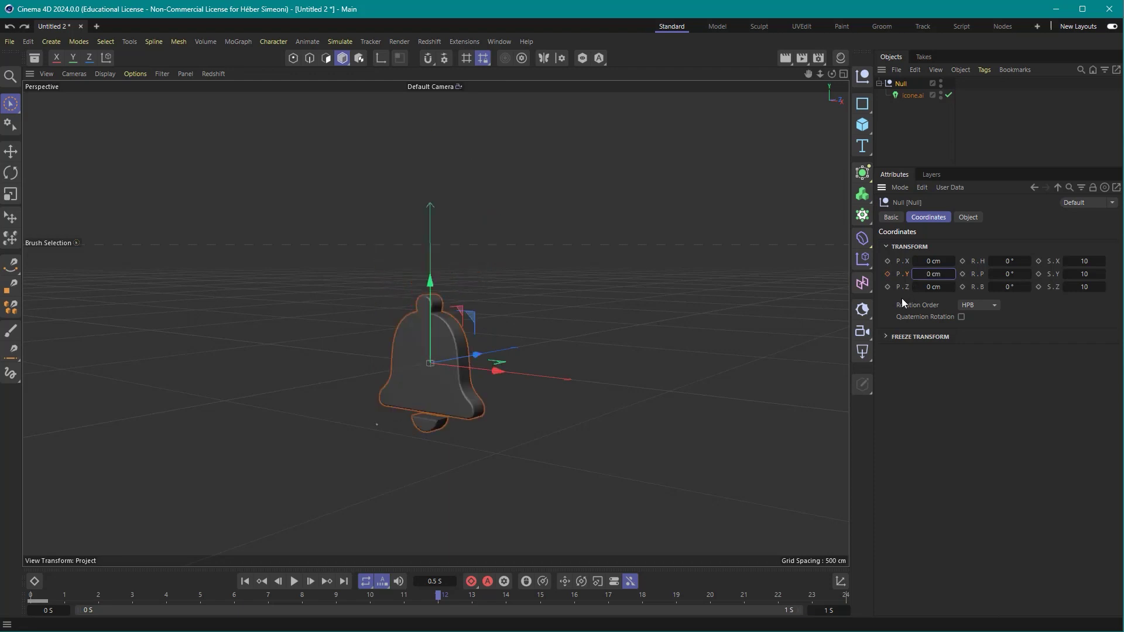
pyautogui.moveTo(937, 273); pyautogui.dragTo(966, 273)
pyautogui.click(934, 274)
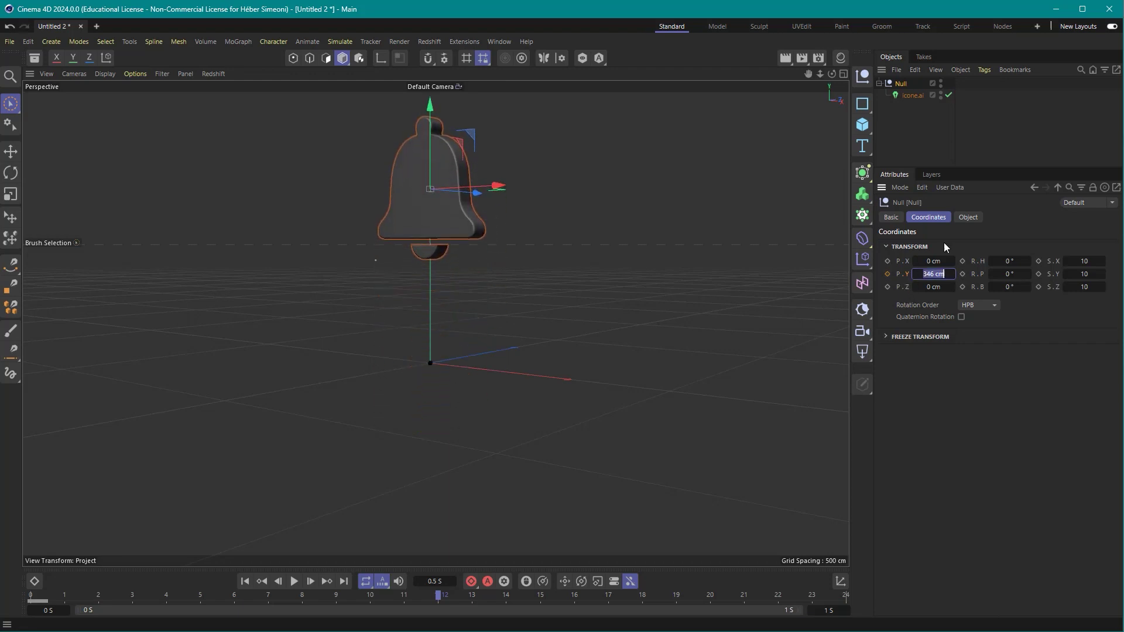
pyautogui.write('350')
pyautogui.press('Return')
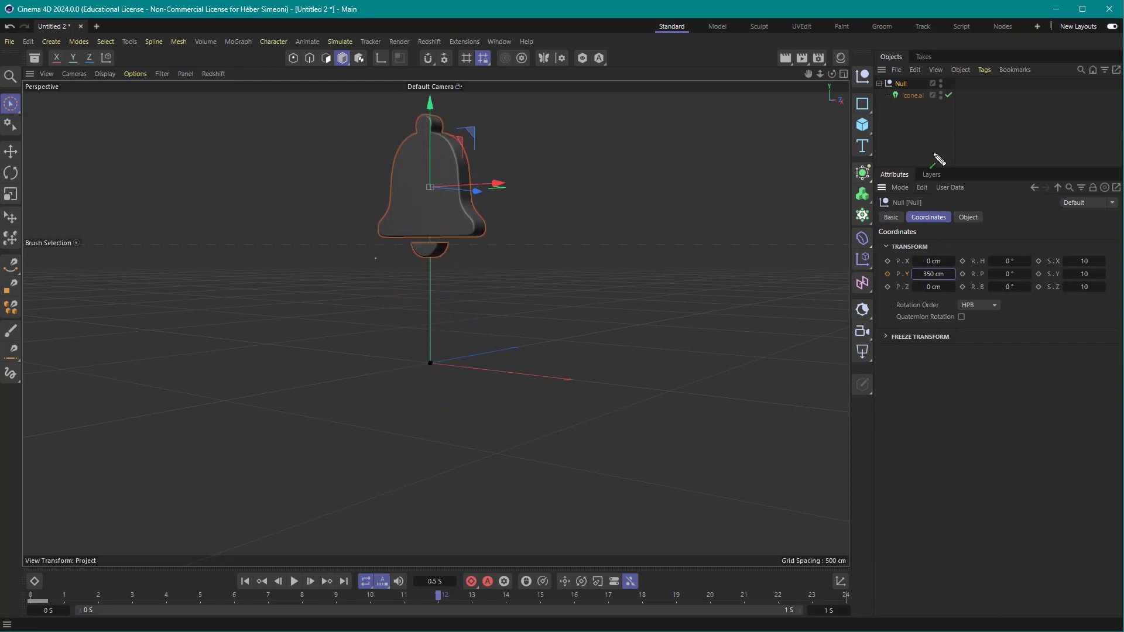
pyautogui.moveTo(936, 155); pyautogui.dragTo(890, 273)
pyautogui.click(889, 274)
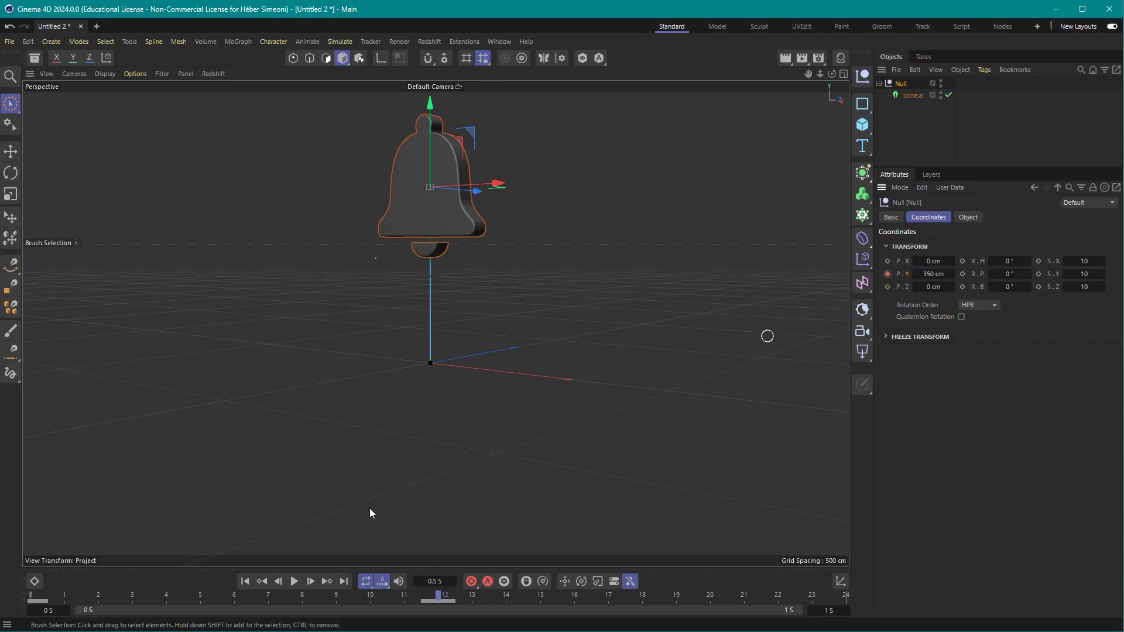
# Keyframe the Null's Y position back at 0 cm on frame 24.
pyautogui.moveTo(438, 596)
pyautogui.mouseDown()
pyautogui.moveTo(57, 596)
pyautogui.moveTo(847, 604)
pyautogui.mouseUp()
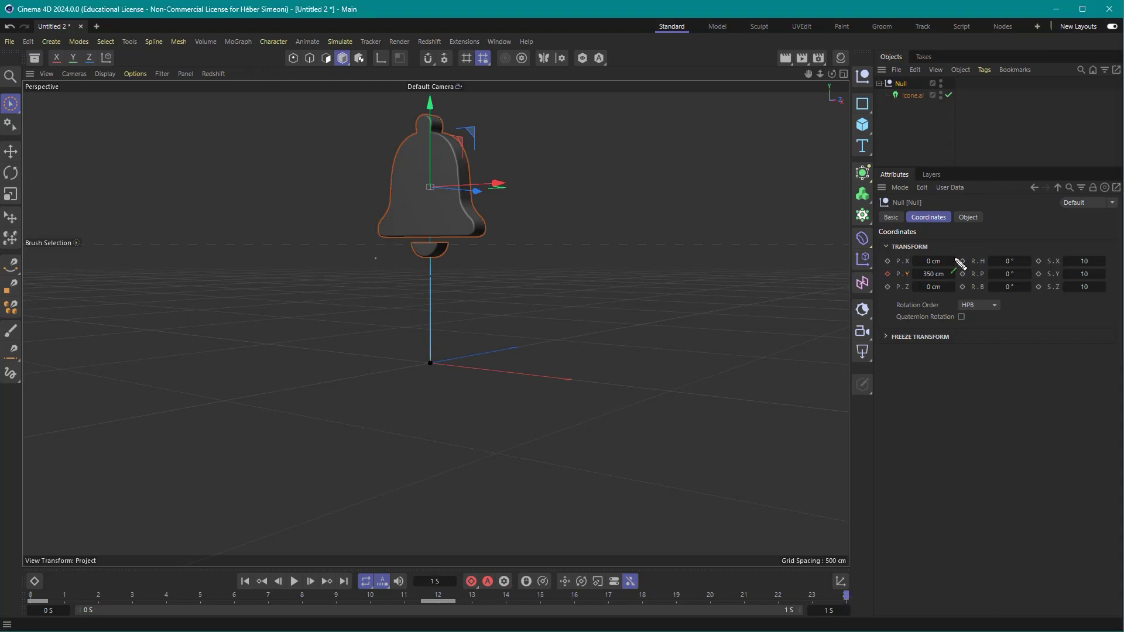
pyautogui.doubleClick(934, 273)
pyautogui.write('0')
pyautogui.press('Return')
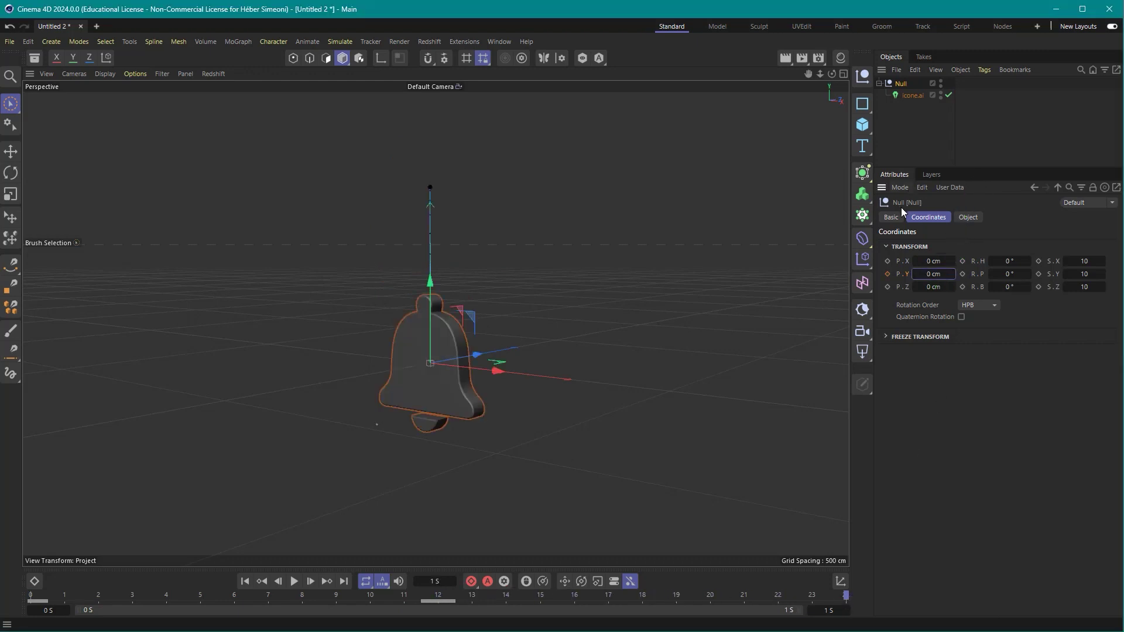
pyautogui.click(888, 274)
# Play the rise-and-fall animation from the first frame.
pyautogui.click(440, 596)
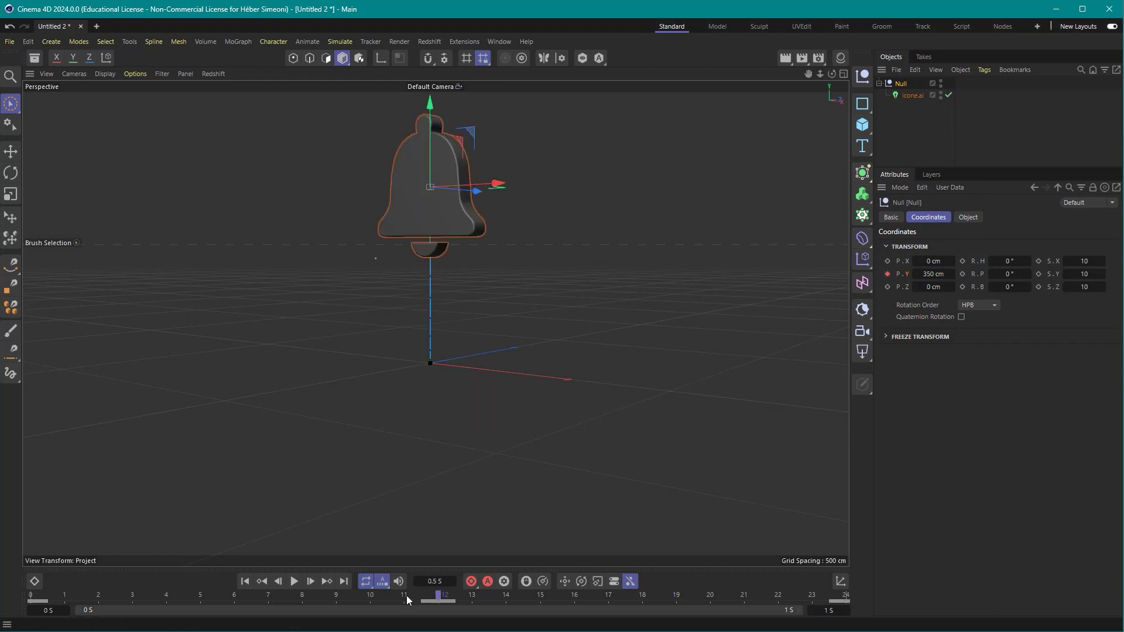
pyautogui.moveTo(406, 595); pyautogui.dragTo(30, 597)
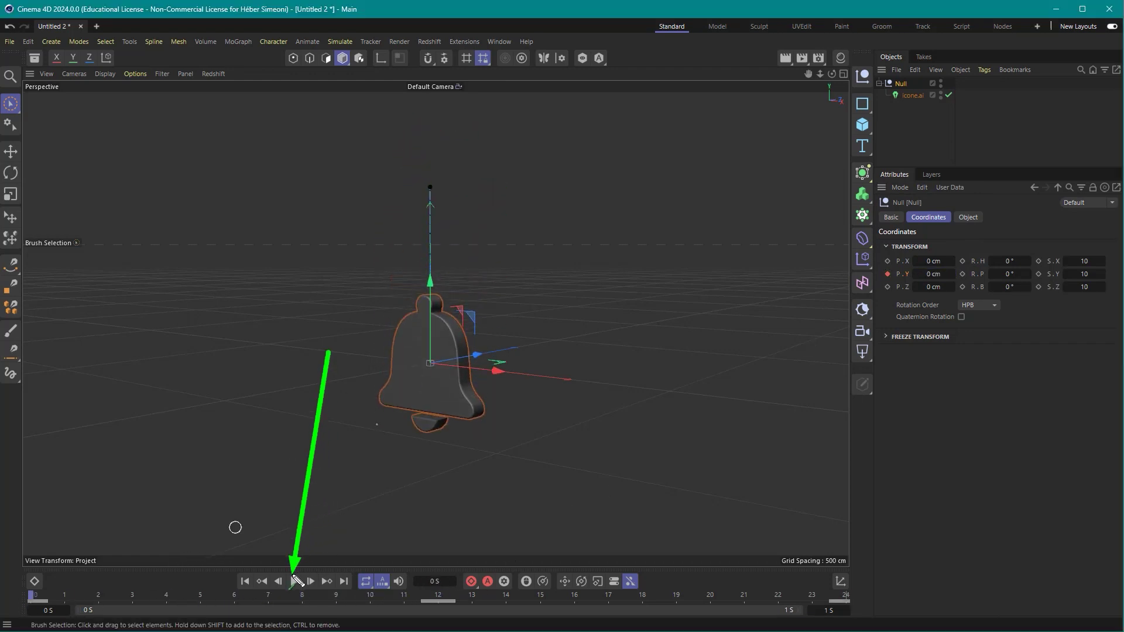
pyautogui.press('F8')
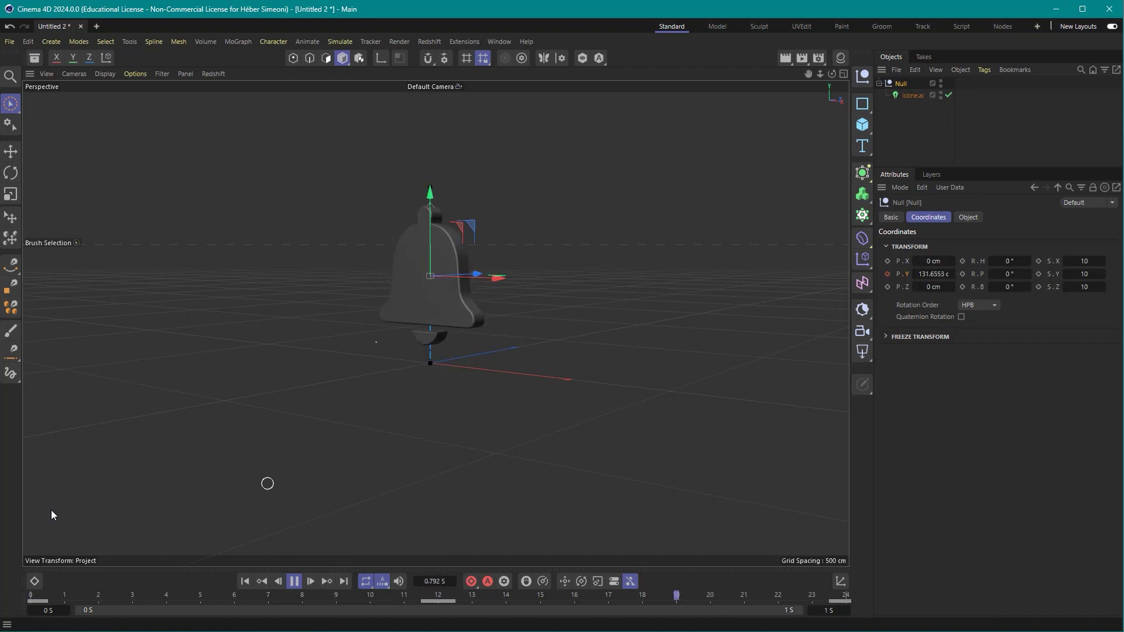
pyautogui.press('F8')
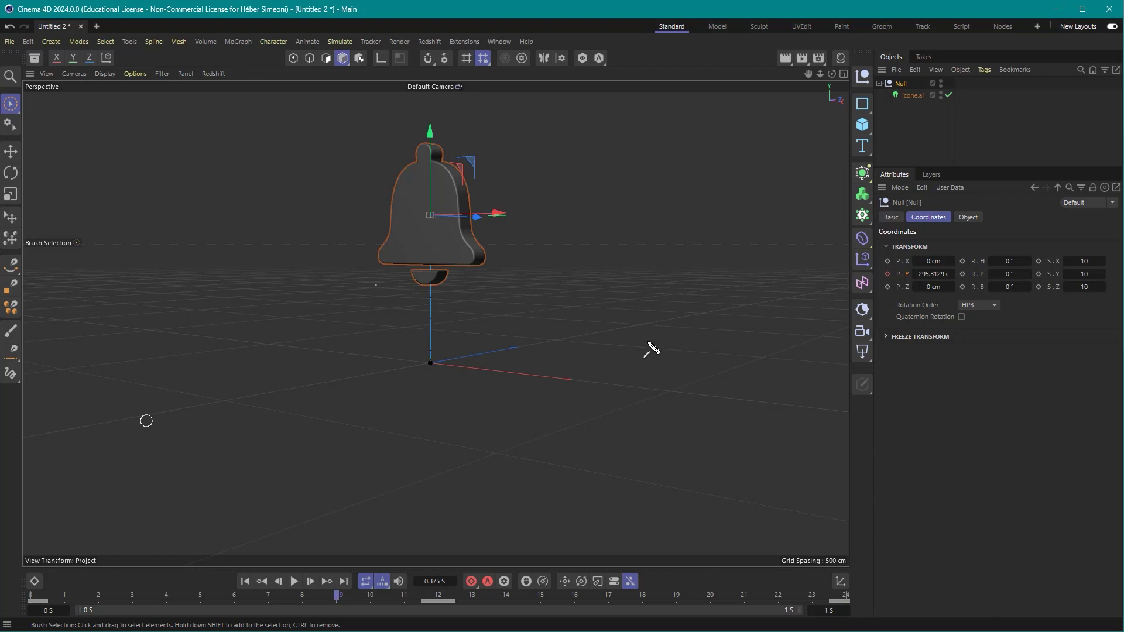
# Open the F-Curve timeline editor and enlarge its window.
pyautogui.click(497, 43)
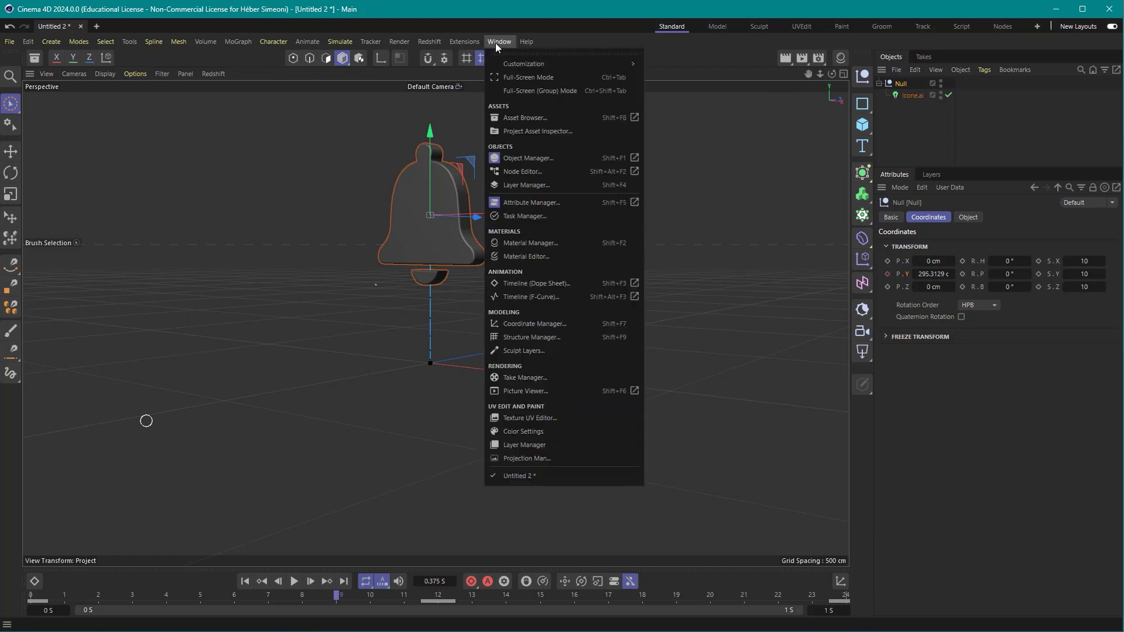
pyautogui.click(530, 296)
pyautogui.moveTo(428, 237)
pyautogui.keyDown('alt'); pyautogui.mouseDown()
pyautogui.moveTo(205, 285)
pyautogui.moveTo(230, 291)
pyautogui.mouseUp(); pyautogui.keyUp('alt')
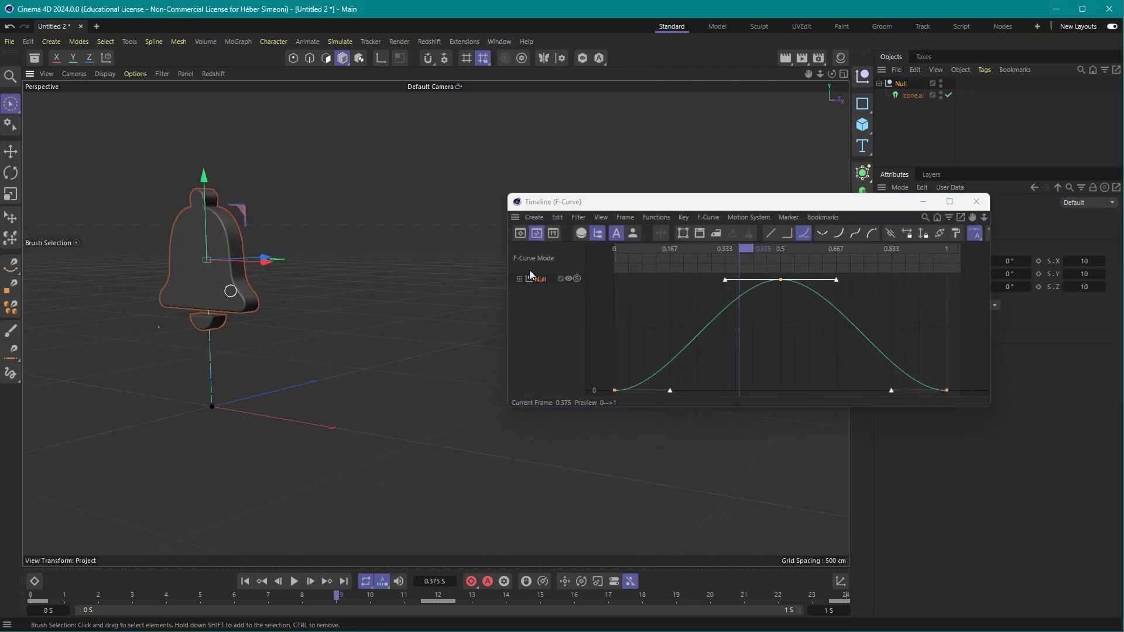
pyautogui.moveTo(733, 202); pyautogui.dragTo(645, 153)
pyautogui.moveTo(747, 358); pyautogui.dragTo(751, 468)
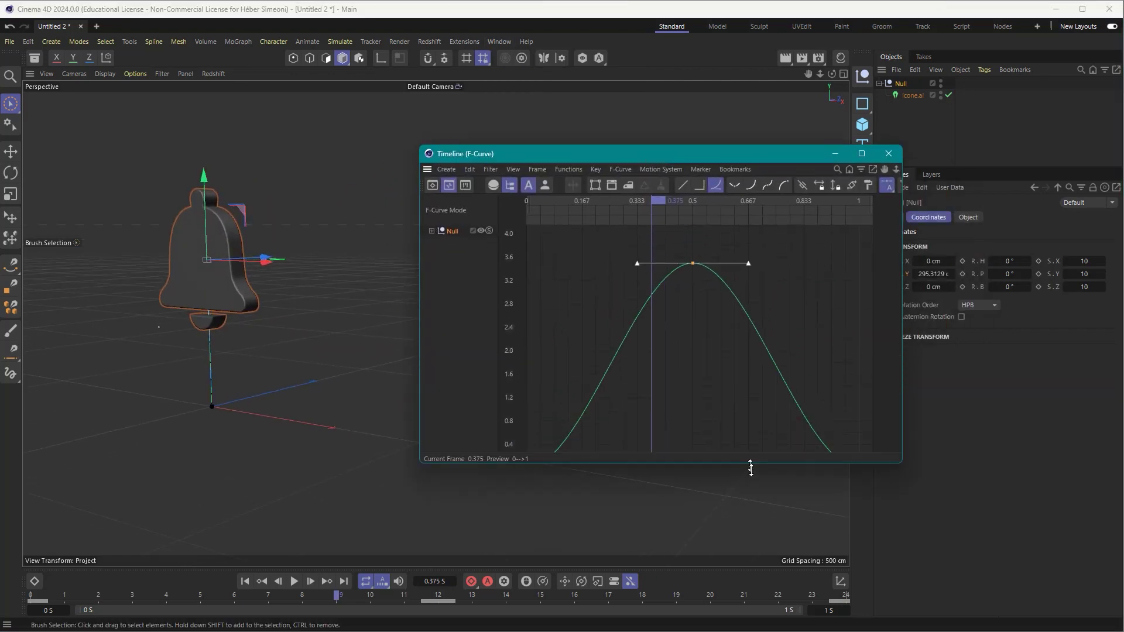
pyautogui.moveTo(902, 331); pyautogui.dragTo(993, 330)
pyautogui.press('g')
pyautogui.press('h')
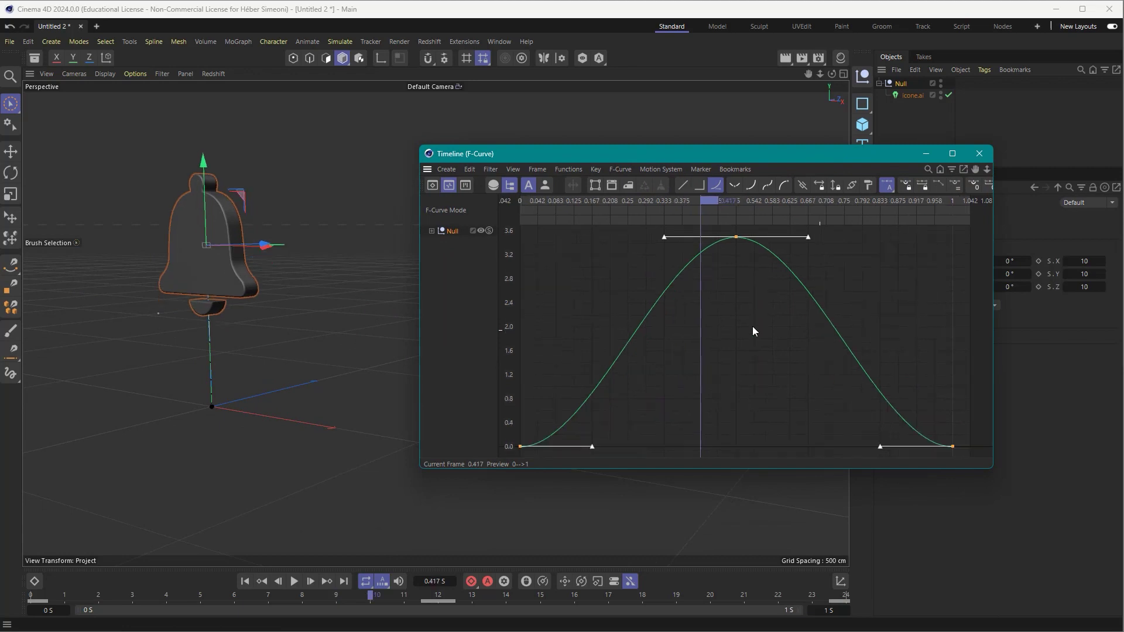
# Frame the height curve and make it leave the two bottom keys steeply.
pyautogui.scroll(-2, 753, 331)
pyautogui.scroll(-2, 753, 331)
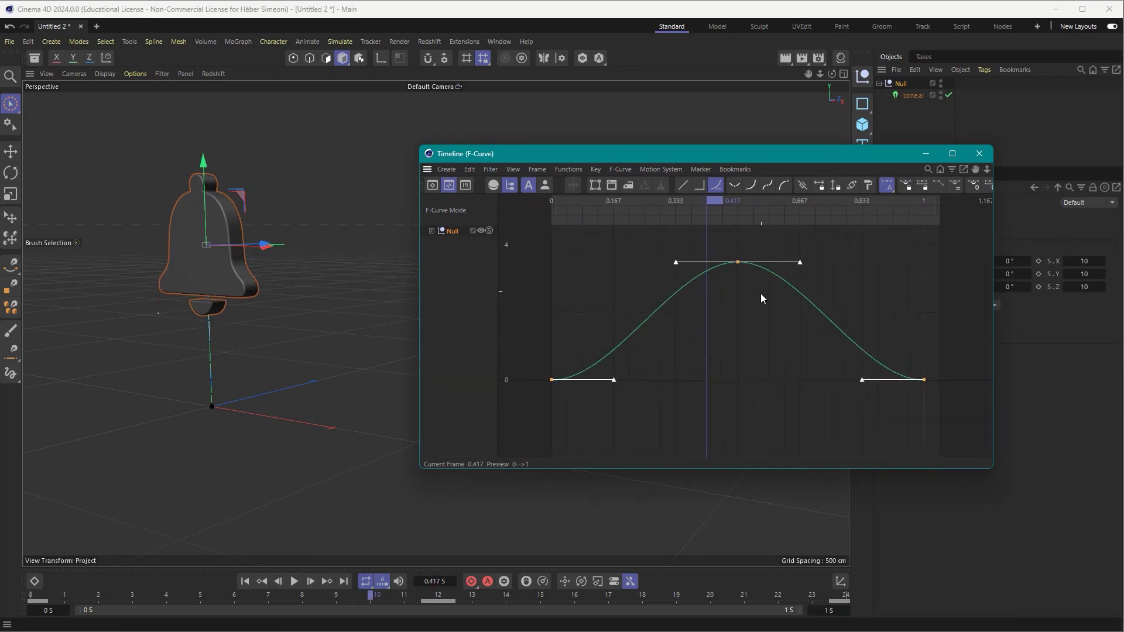
pyautogui.scroll(-3, 761, 306)
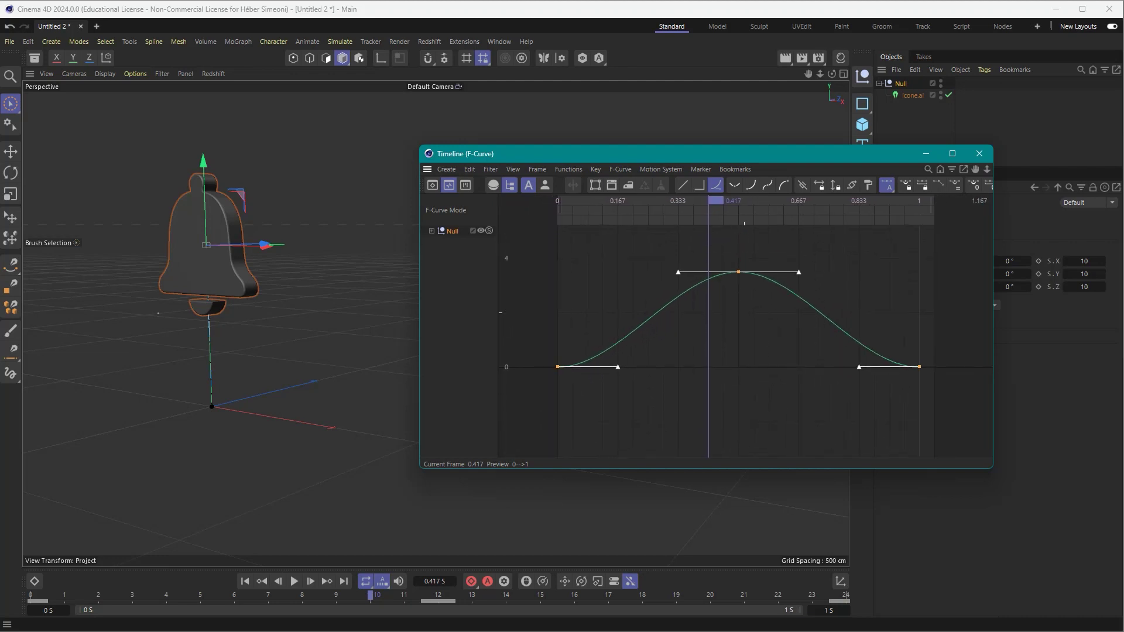
pyautogui.scroll(2, 753, 331)
pyautogui.scroll(1, 753, 331)
pyautogui.scroll(2, 753, 331)
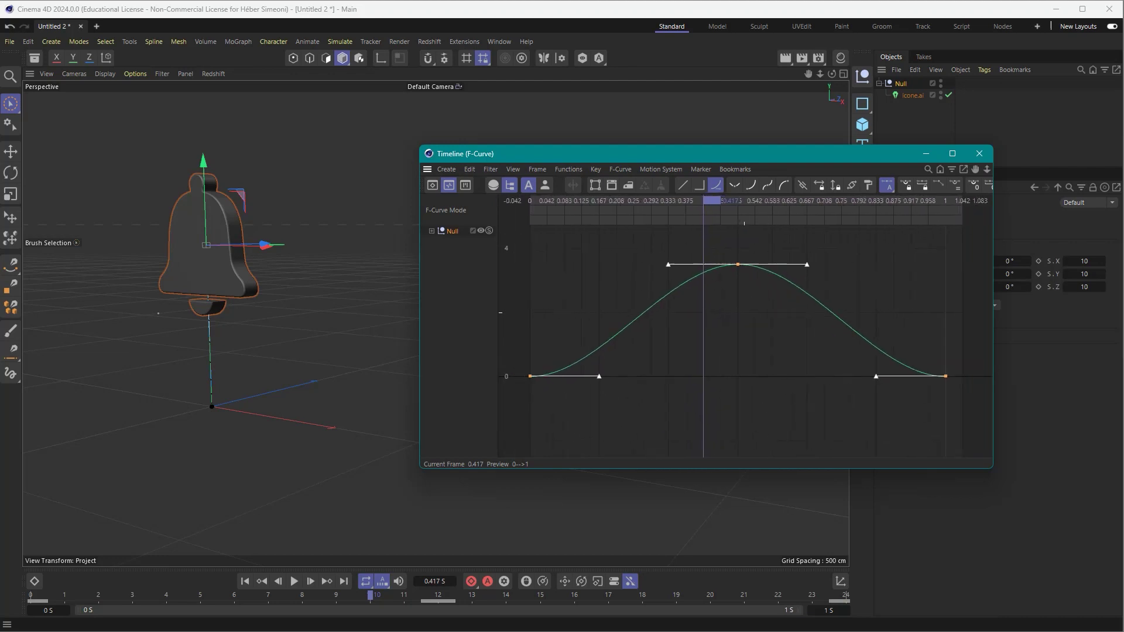
pyautogui.scroll(1, 753, 330)
pyautogui.scroll(-2, 744, 314)
pyautogui.scroll(-1, 743, 314)
pyautogui.scroll(-1, 744, 315)
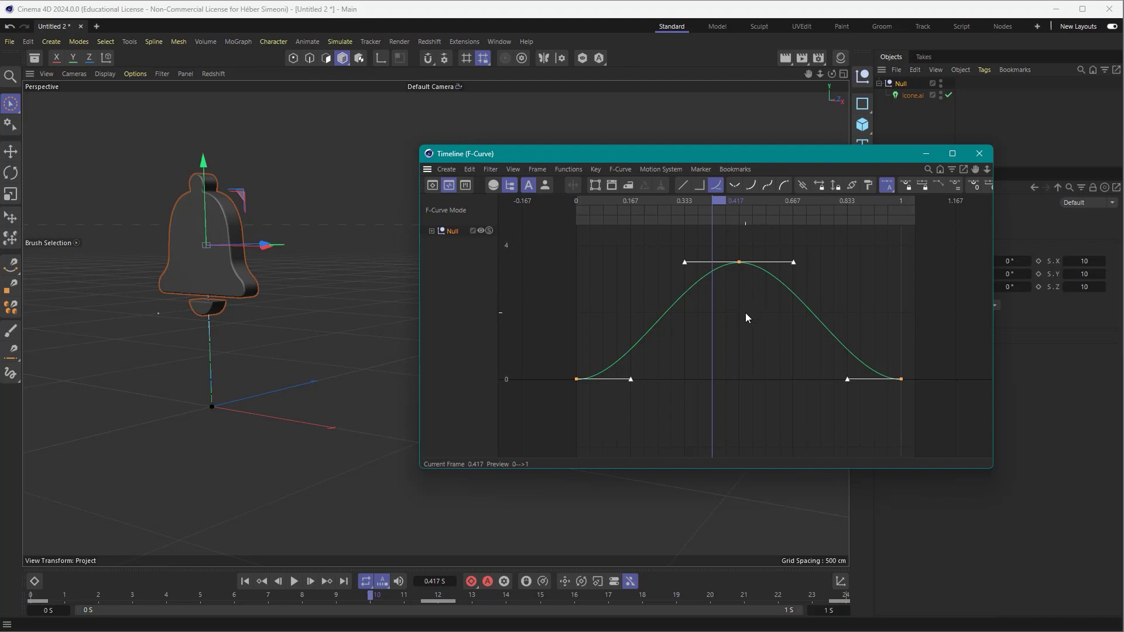
pyautogui.moveTo(747, 305)
pyautogui.mouseDown(button='middle')
pyautogui.moveTo(737, 290)
pyautogui.moveTo(755, 319)
pyautogui.mouseUp(button='middle')
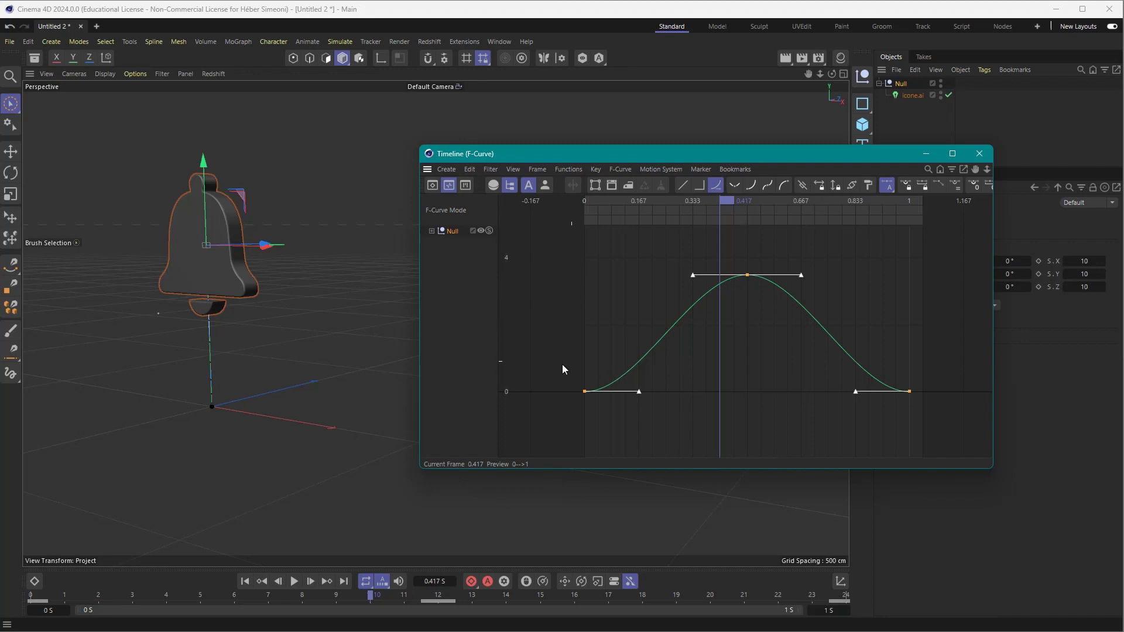
pyautogui.moveTo(554, 372); pyautogui.dragTo(936, 403)
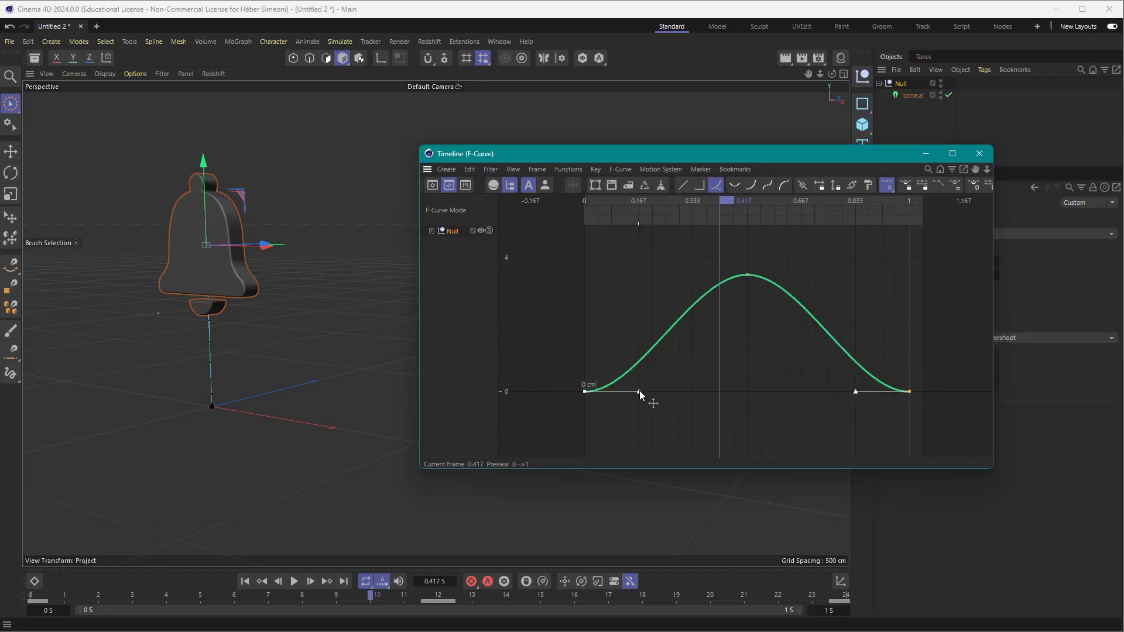
pyautogui.moveTo(639, 391); pyautogui.dragTo(533, 395)
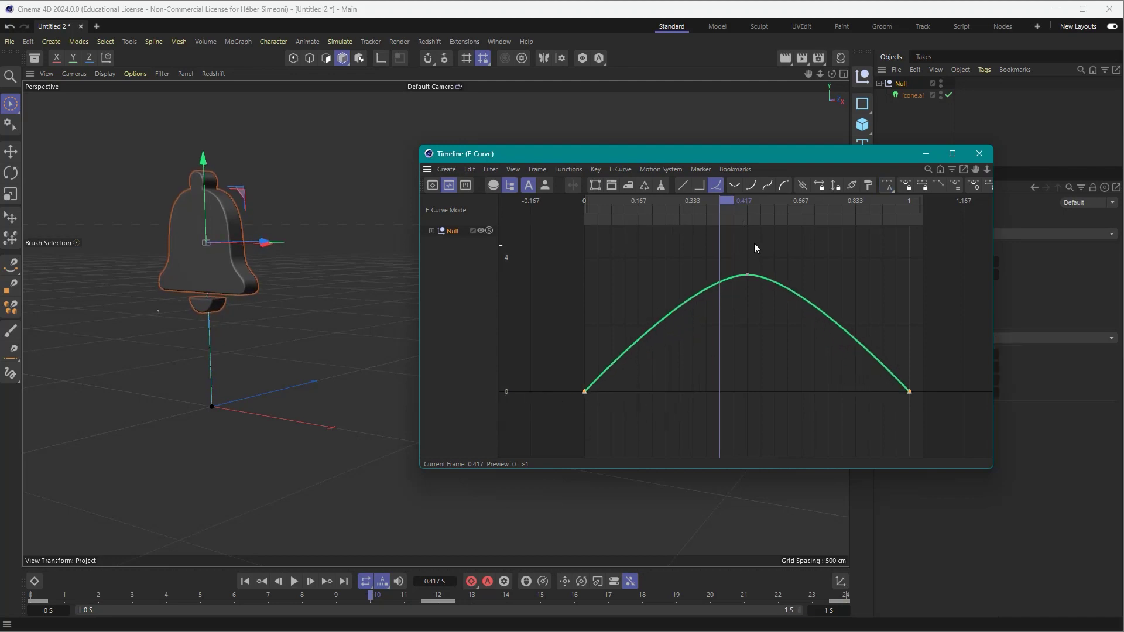
# Lengthen the peak key's tangents so the bell lingers at the top.
pyautogui.click(747, 276)
pyautogui.moveTo(695, 275); pyautogui.dragTo(588, 275)
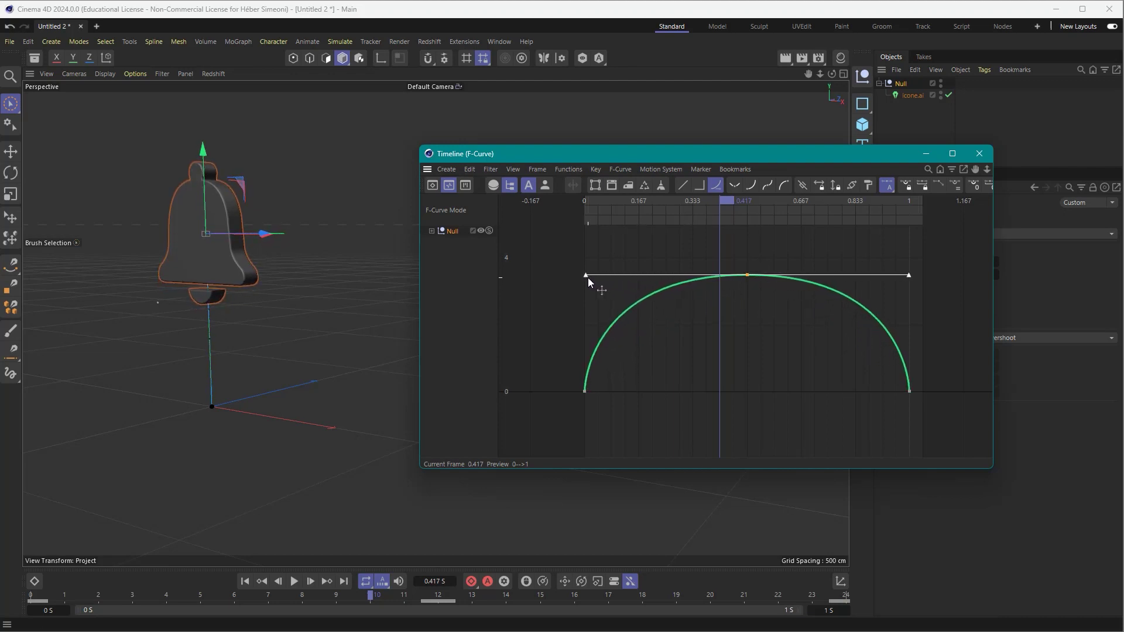
pyautogui.moveTo(588, 276)
pyautogui.mouseDown()
pyautogui.moveTo(523, 275)
pyautogui.moveTo(599, 274)
pyautogui.mouseUp()
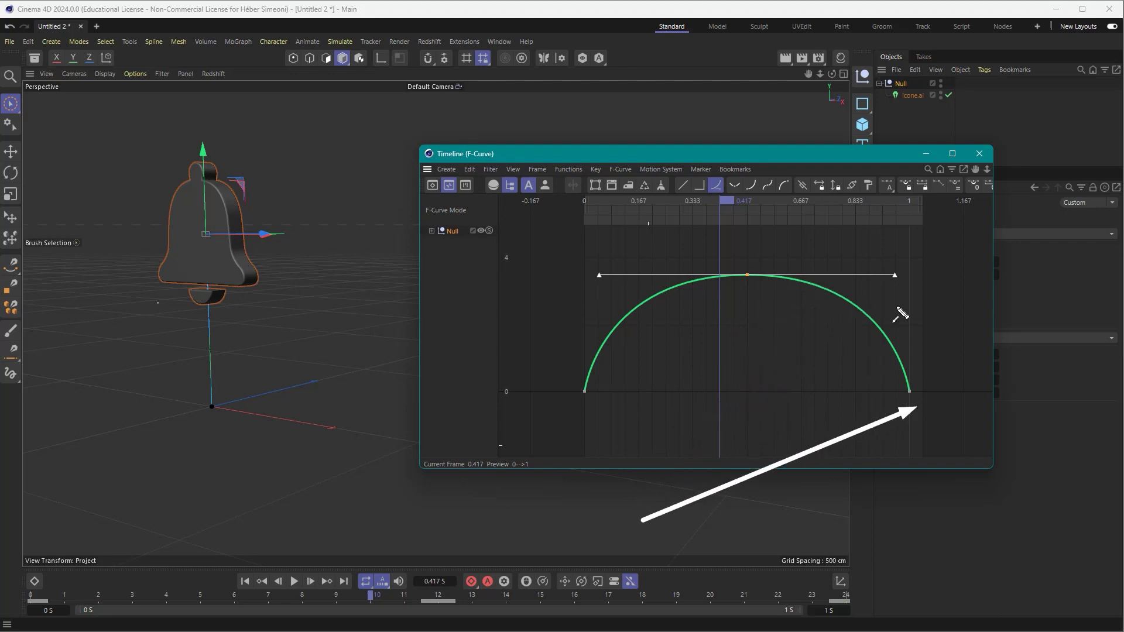
# Preview the reshaped bounce, then close the curve editor.
pyautogui.moveTo(849, 160); pyautogui.dragTo(856, 155)
pyautogui.press('F8')
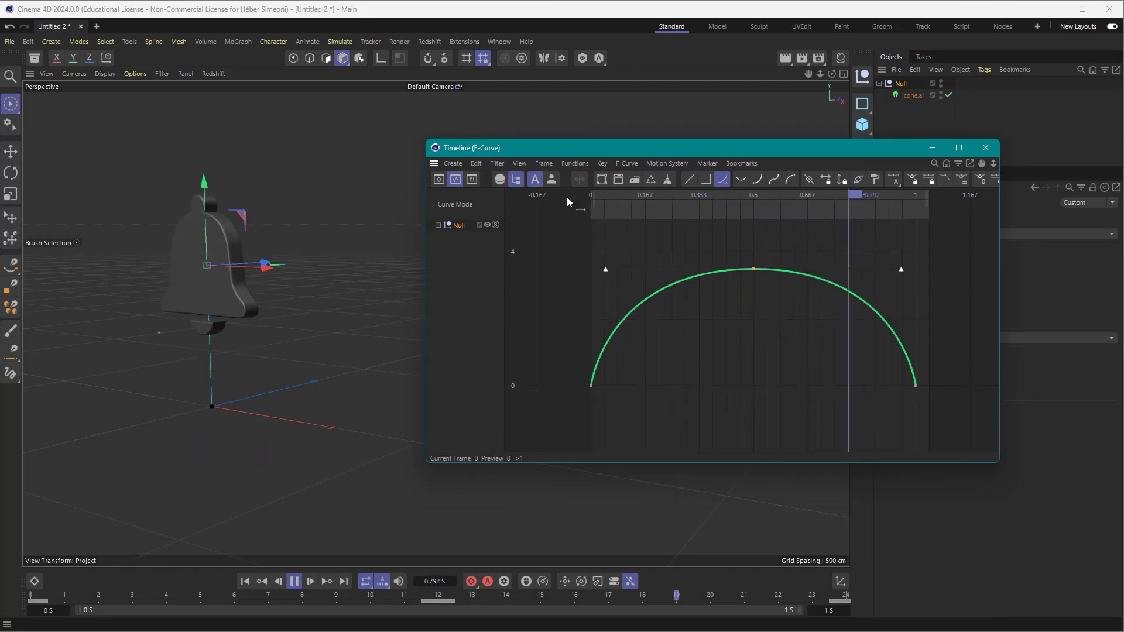
pyautogui.press('F8')
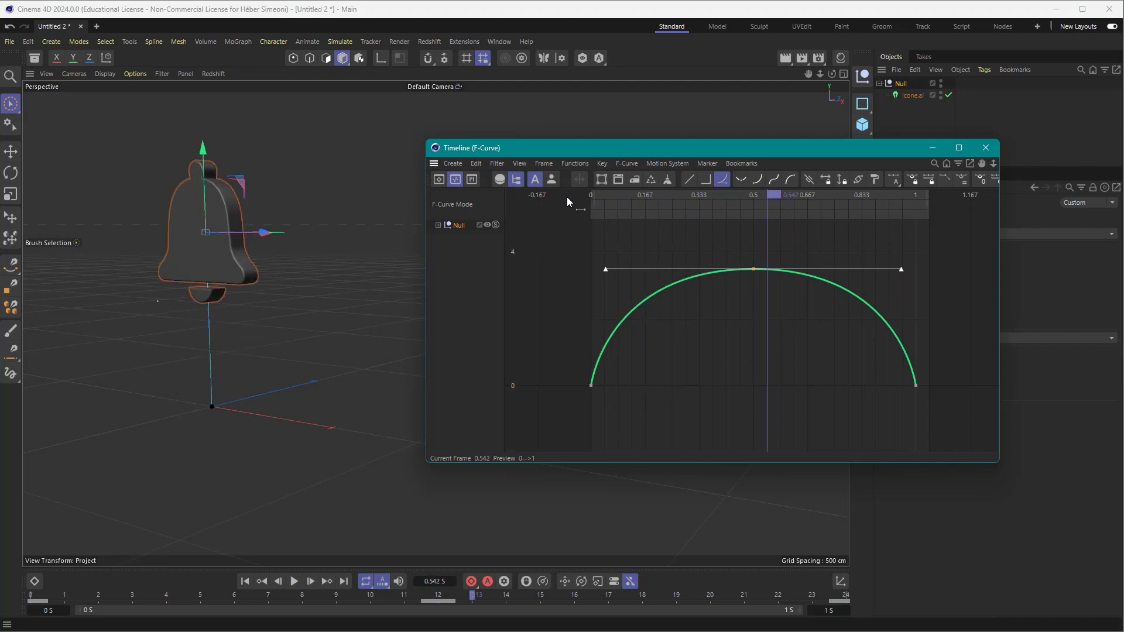
pyautogui.click(986, 147)
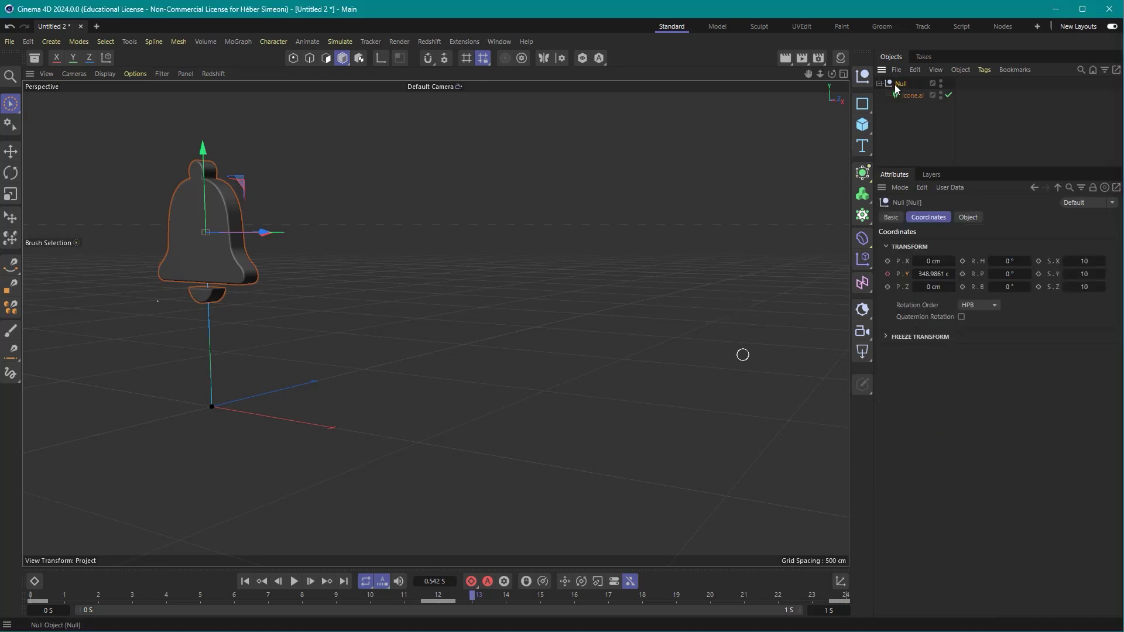
pyautogui.moveTo(361, 596); pyautogui.dragTo(35, 597)
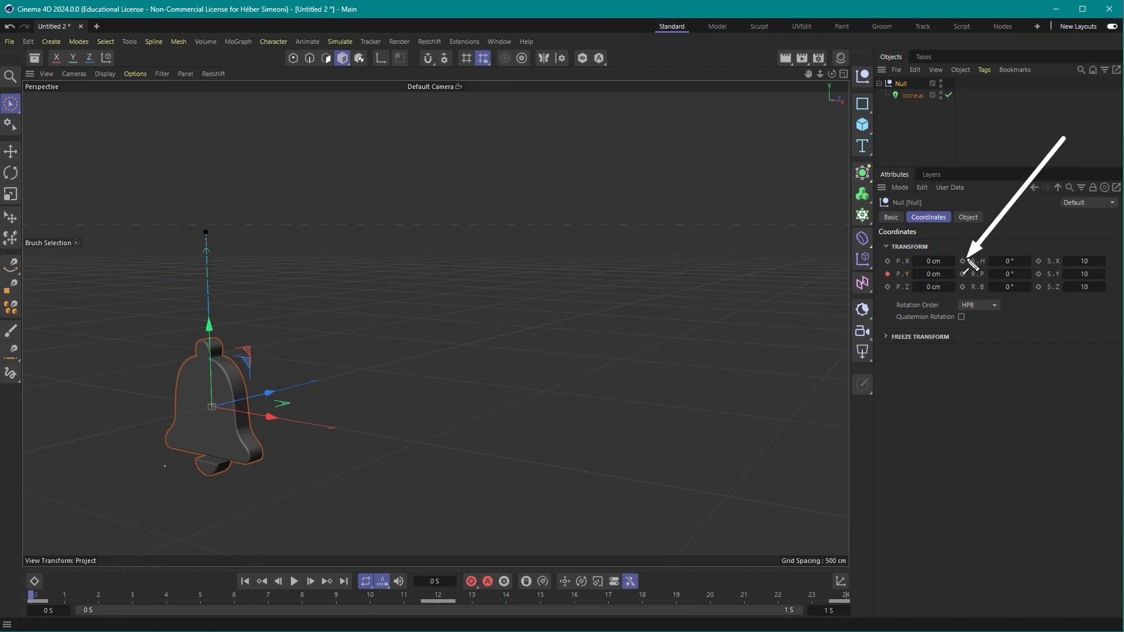
pyautogui.click(963, 261)
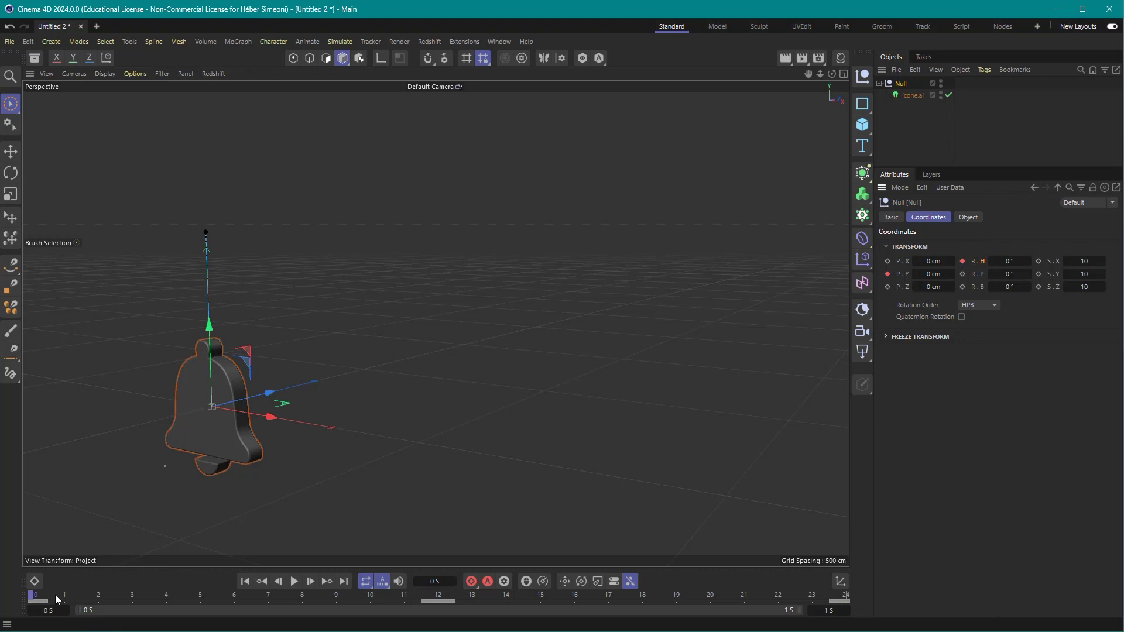
pyautogui.moveTo(35, 595); pyautogui.dragTo(857, 592)
pyautogui.click(1007, 261)
pyautogui.write('540')
pyautogui.press('Return')
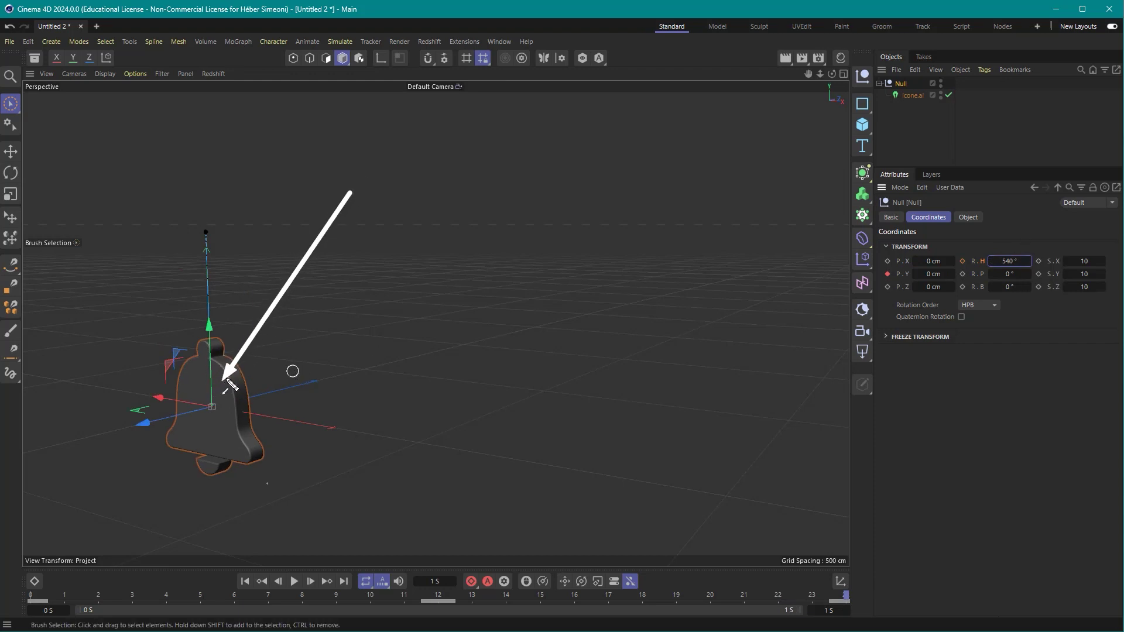
pyautogui.click(963, 261)
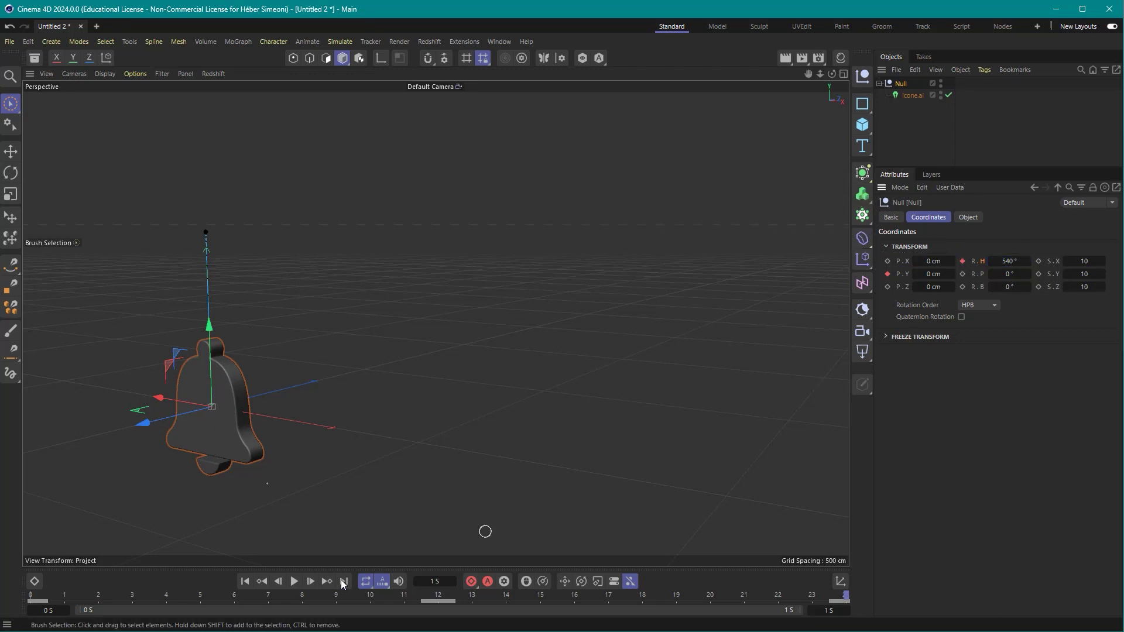
pyautogui.click(294, 582)
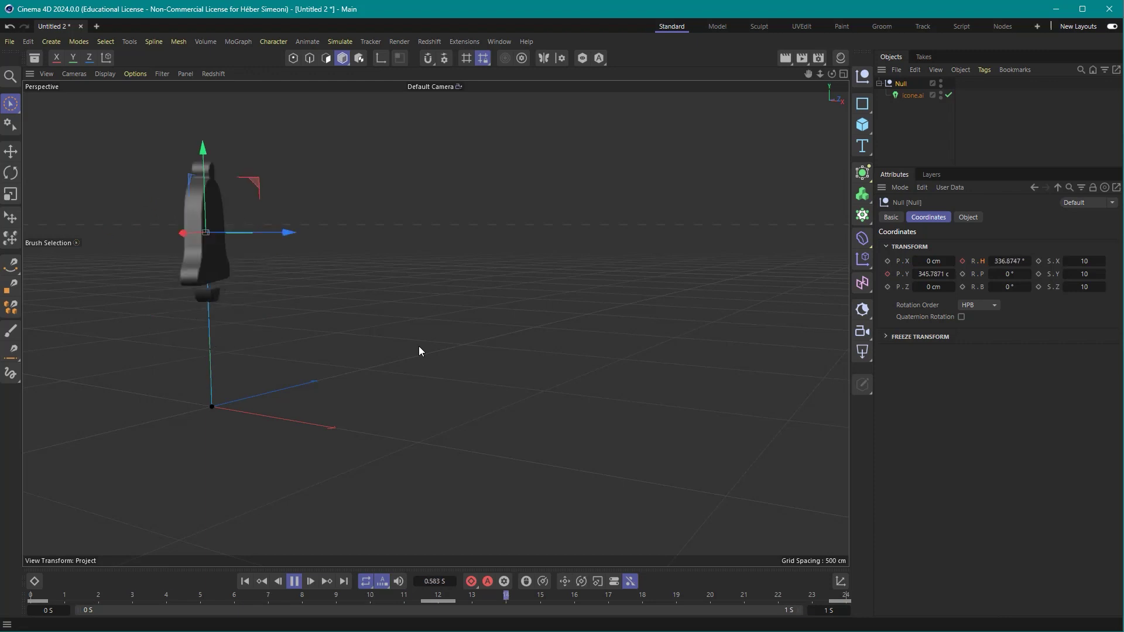
pyautogui.press('F8')
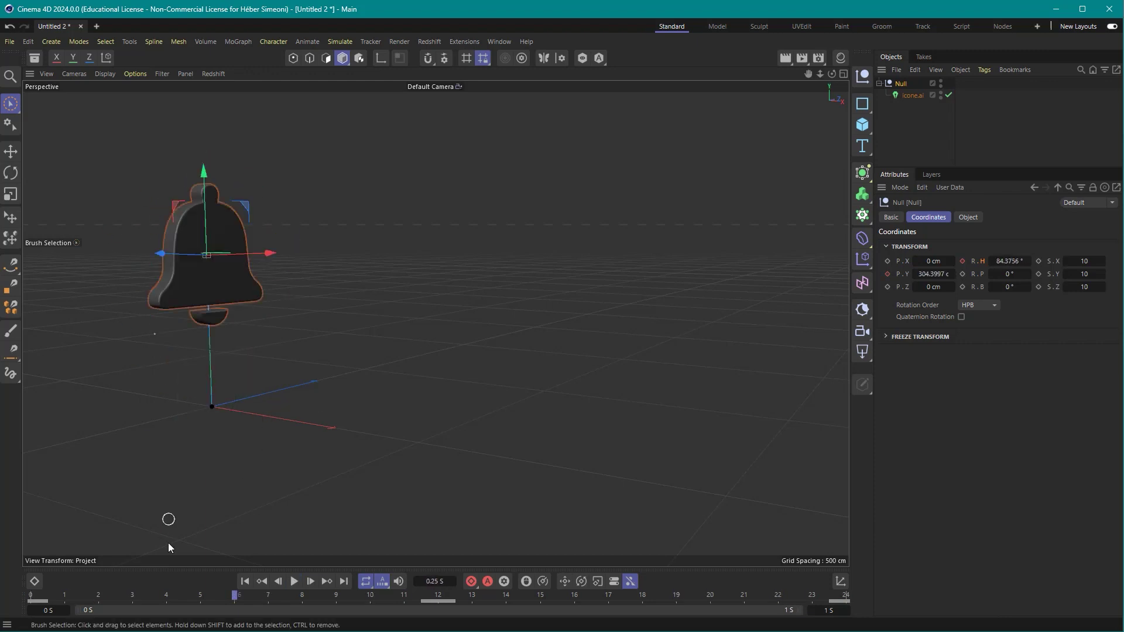
pyautogui.click(30, 595)
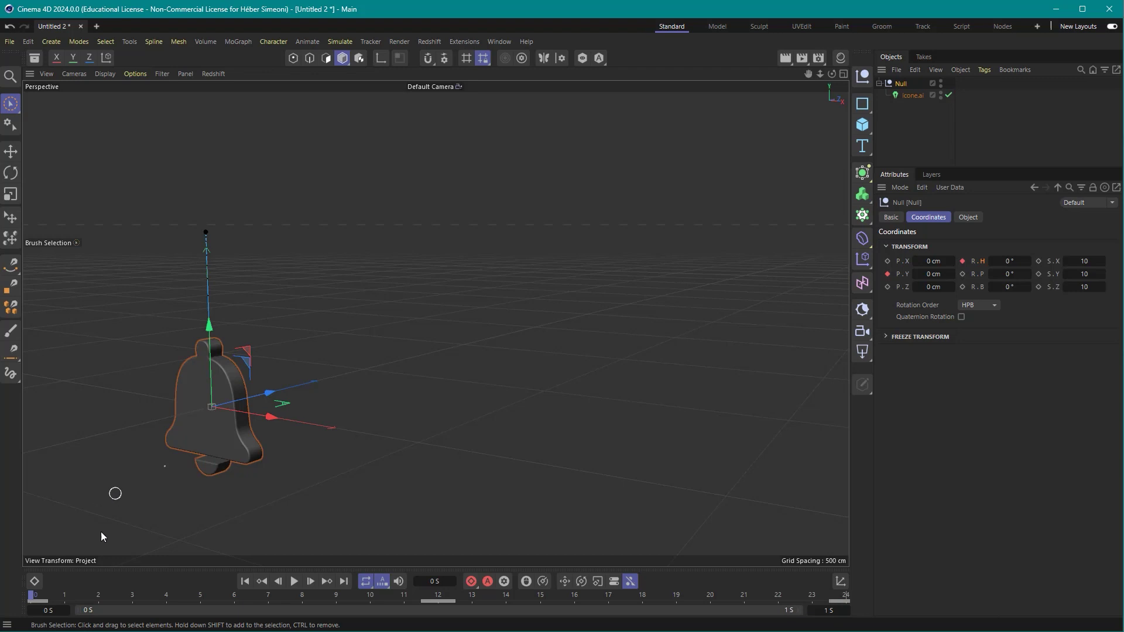
pyautogui.moveTo(76, 595); pyautogui.dragTo(744, 601)
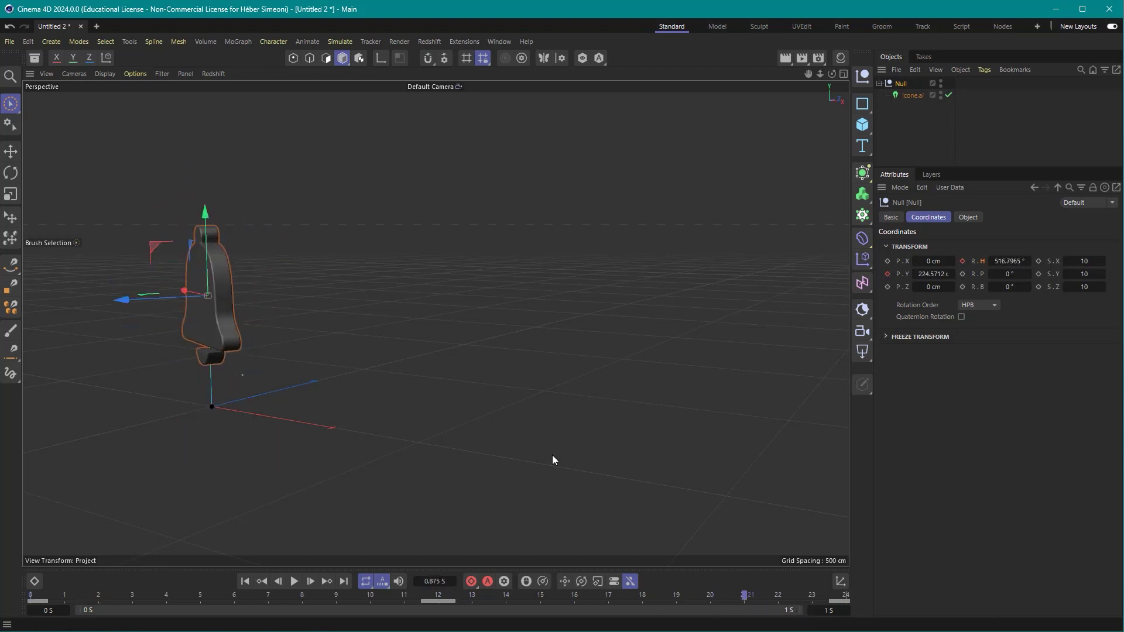
# Open the F-Curve timeline and frame the Null's Rotation.H curve in view.
pyautogui.click(497, 42)
pyautogui.click(532, 297)
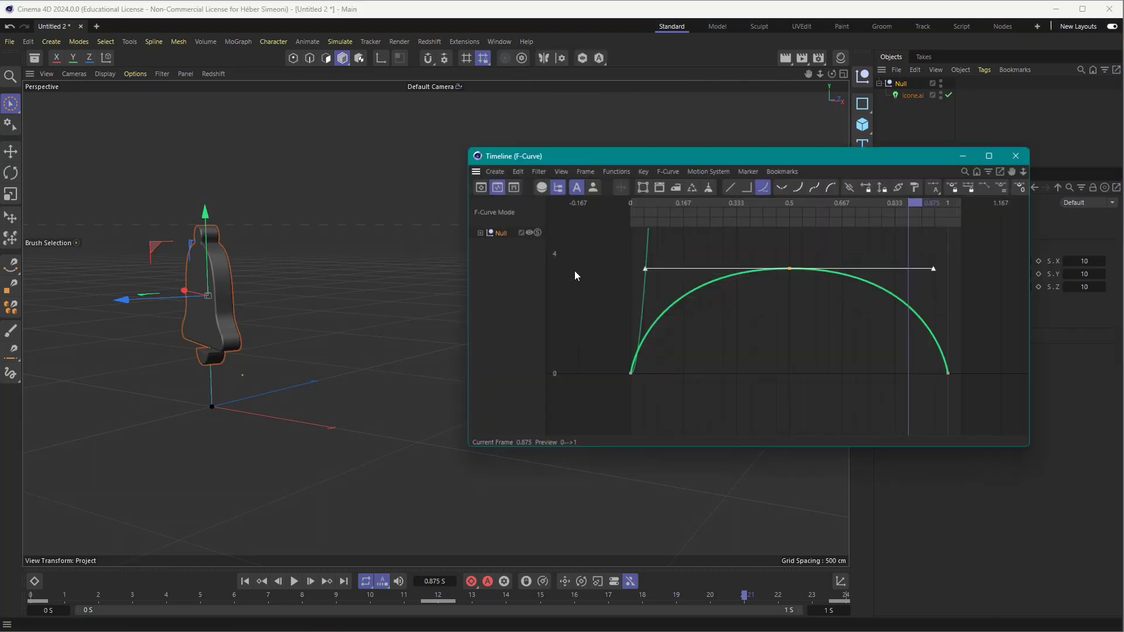
pyautogui.moveTo(535, 156); pyautogui.dragTo(534, 121)
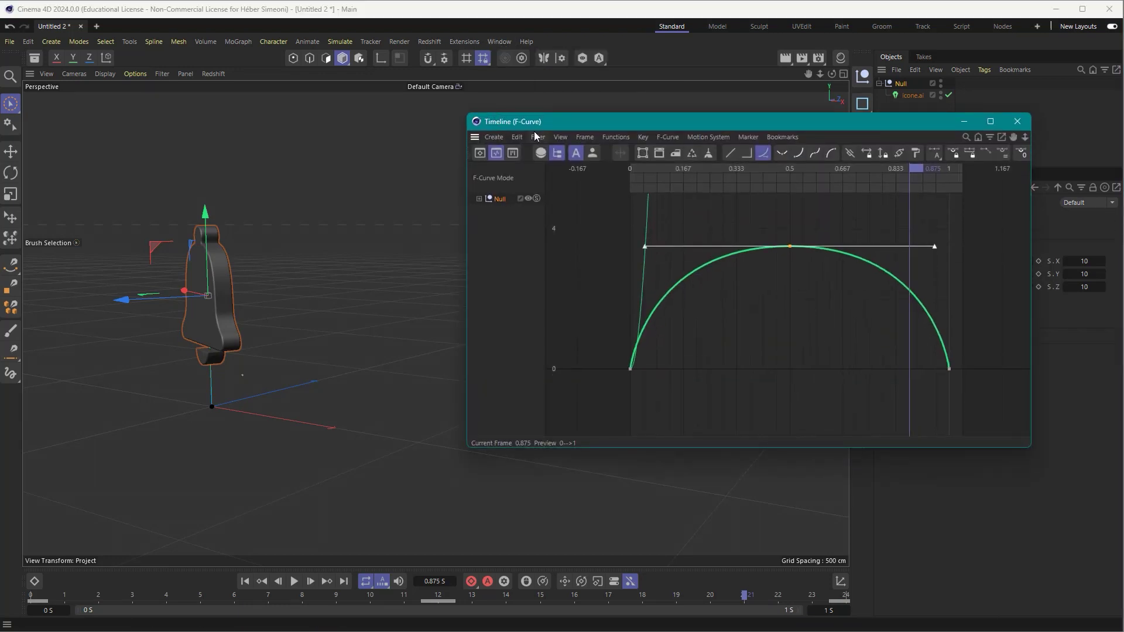
pyautogui.click(479, 199)
pyautogui.click(516, 211)
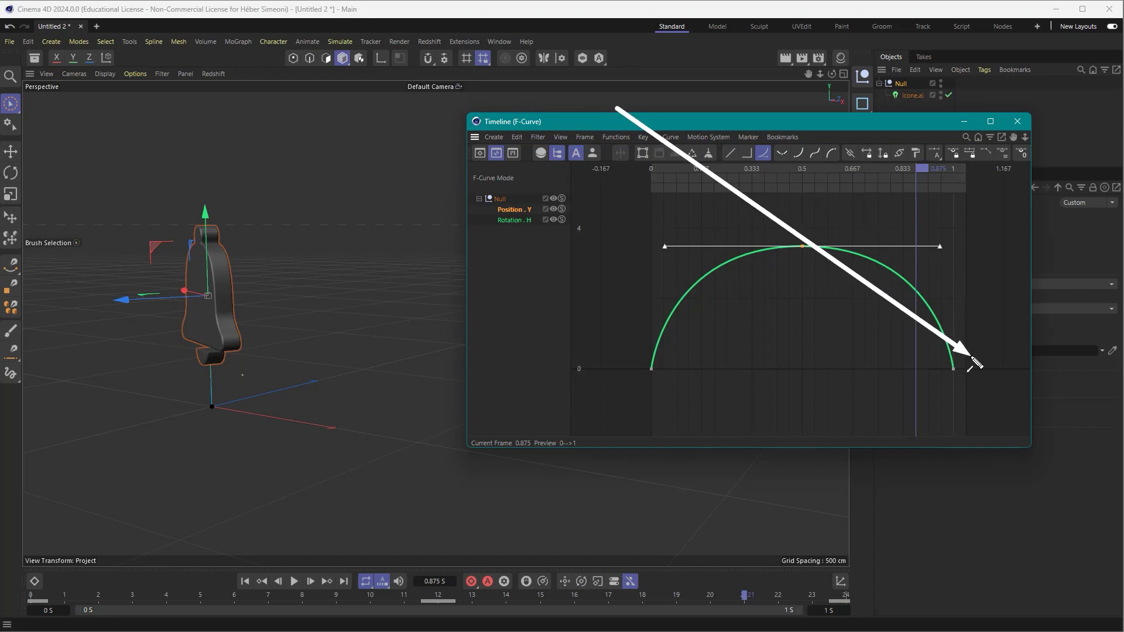
pyautogui.click(513, 221)
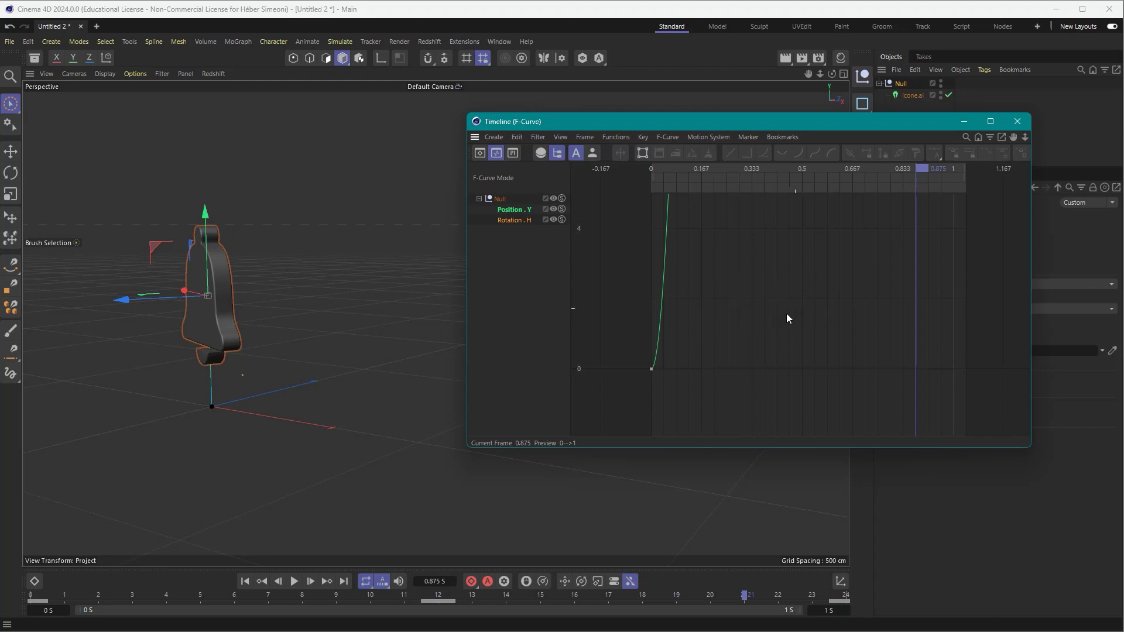
pyautogui.press('h')
pyautogui.keyDown('alt'); pyautogui.moveTo(773, 315); pyautogui.dragTo(732, 315, button='right'); pyautogui.keyUp('alt')
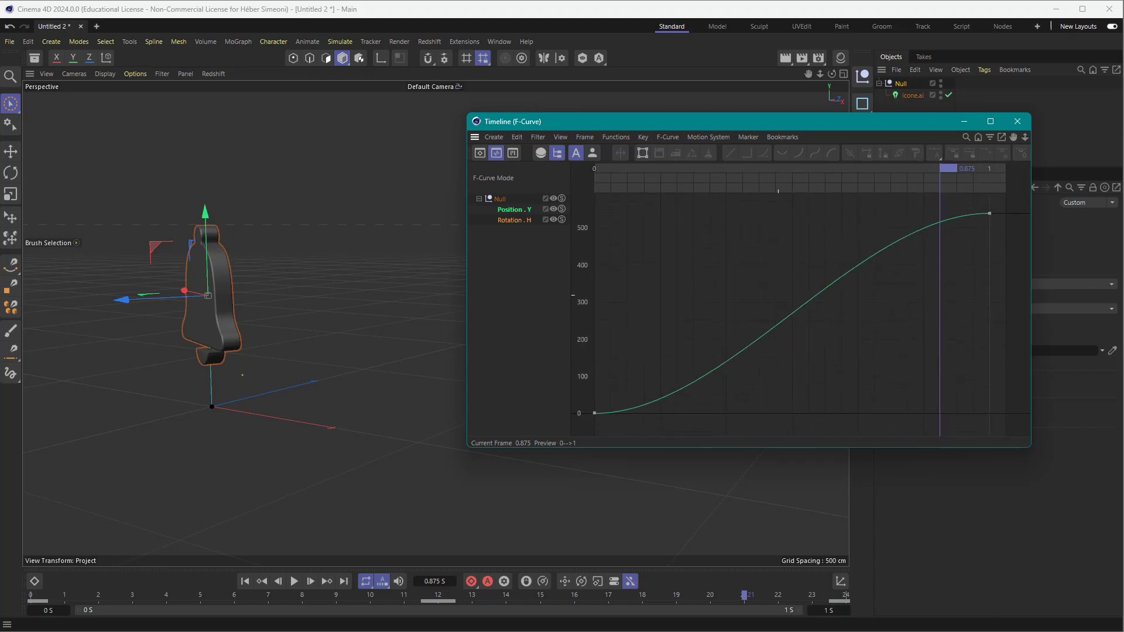
pyautogui.keyDown('alt'); pyautogui.moveTo(782, 286); pyautogui.dragTo(789, 283, button='right'); pyautogui.keyUp('alt')
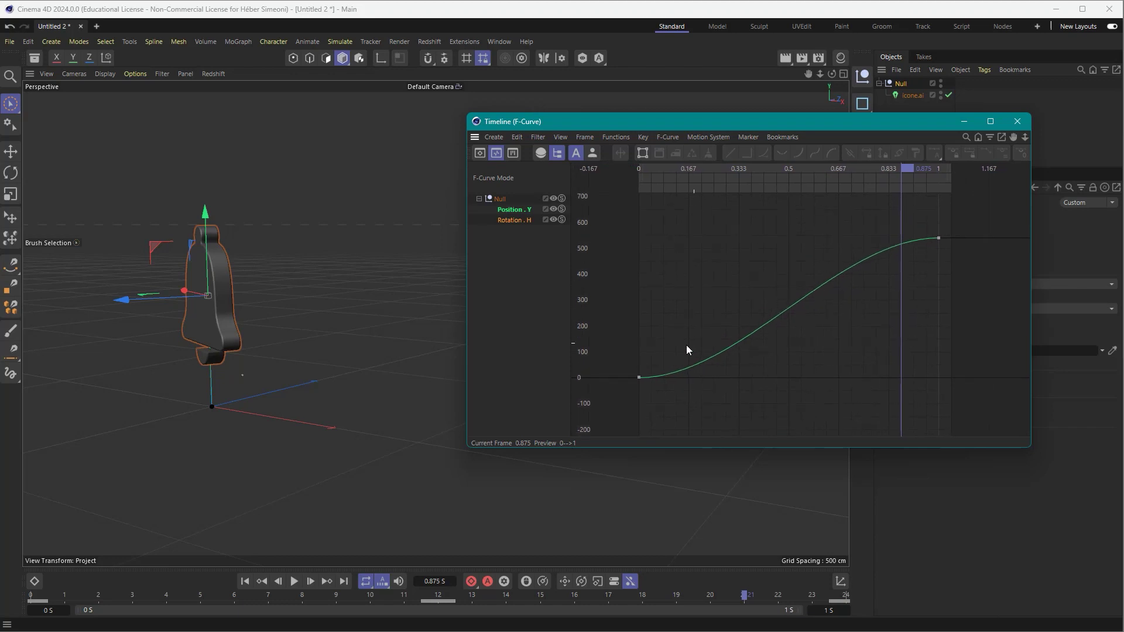
# Steepen the first Rotation.H key's tangent so the spin eases out, then play to preview.
pyautogui.click(641, 378)
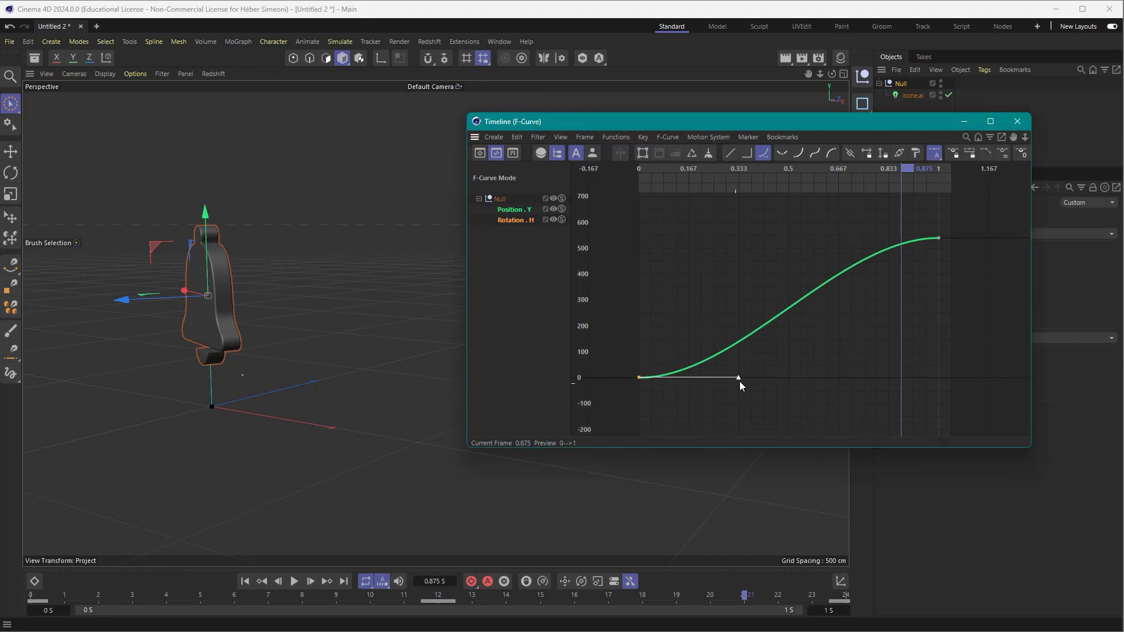
pyautogui.moveTo(738, 378); pyautogui.dragTo(692, 258)
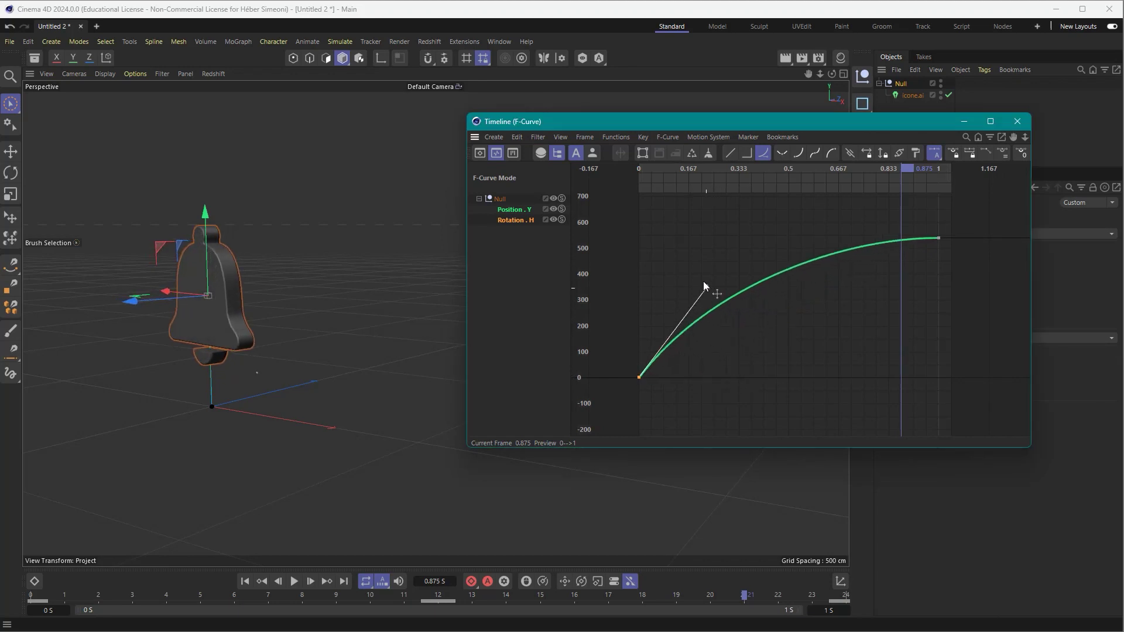
pyautogui.moveTo(691, 257); pyautogui.dragTo(676, 253)
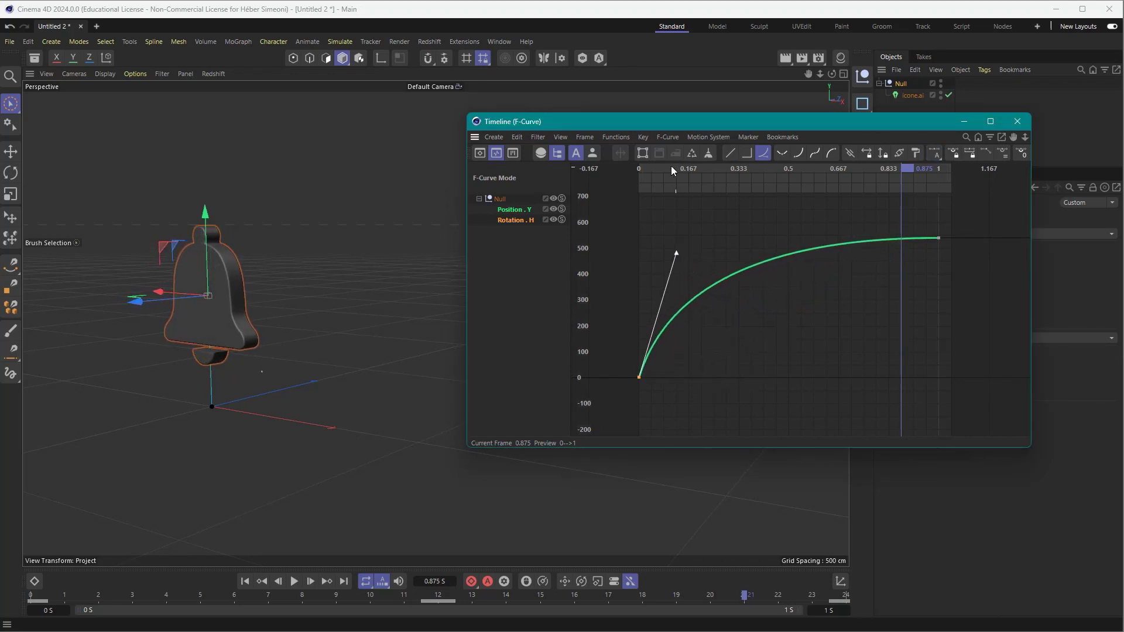
pyautogui.click(591, 173)
pyautogui.moveTo(592, 173); pyautogui.dragTo(848, 136)
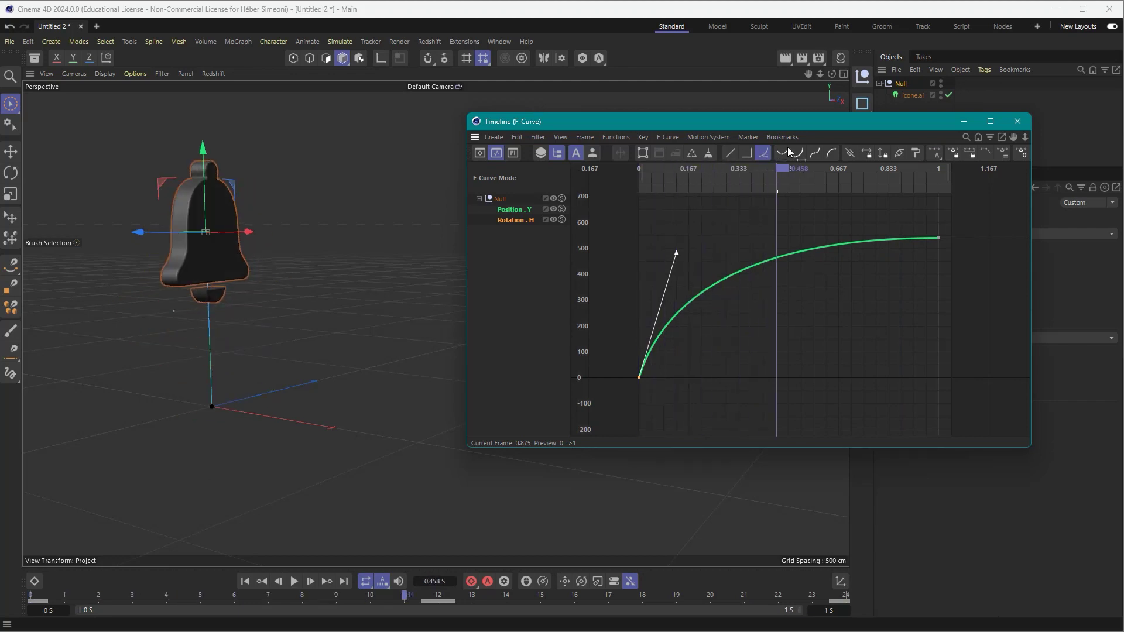
pyautogui.press('F8')
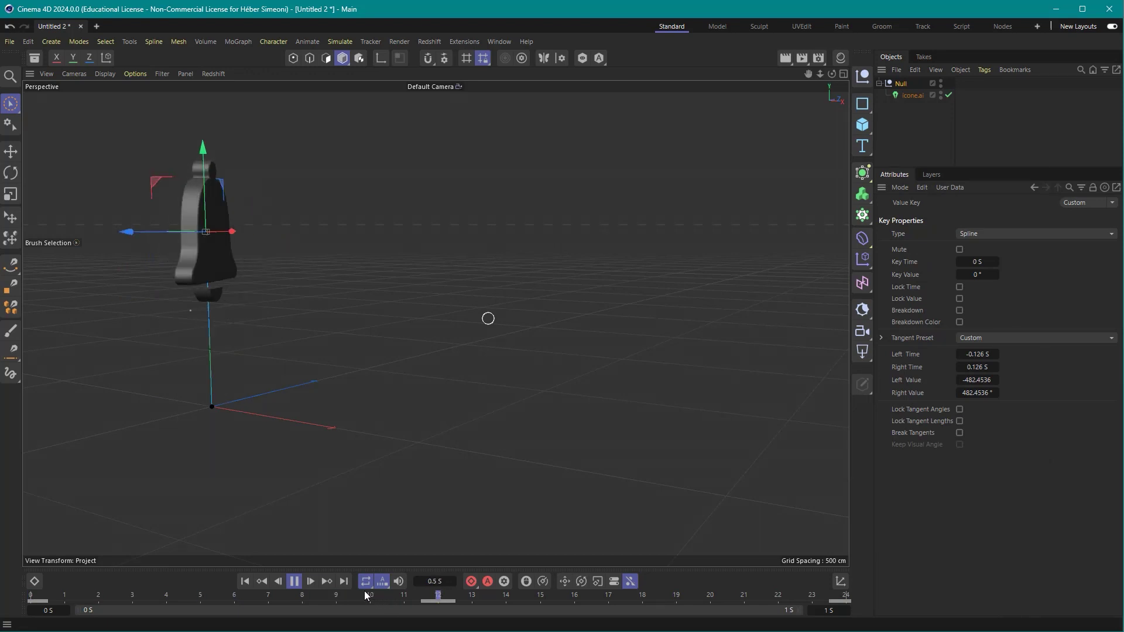
pyautogui.press('space')
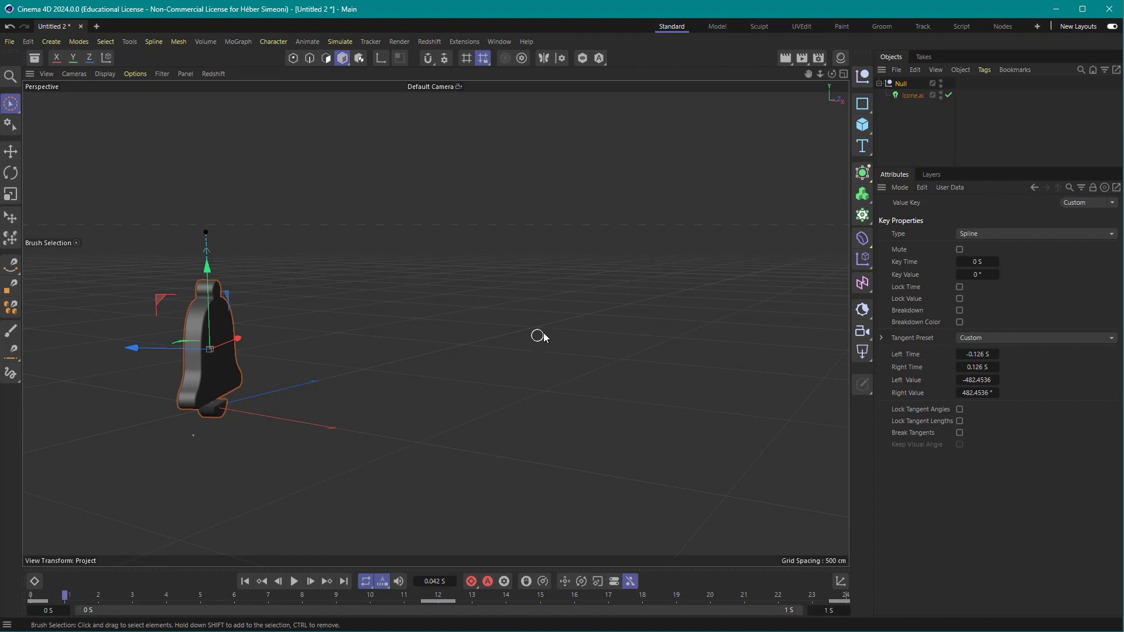
pyautogui.click(498, 42)
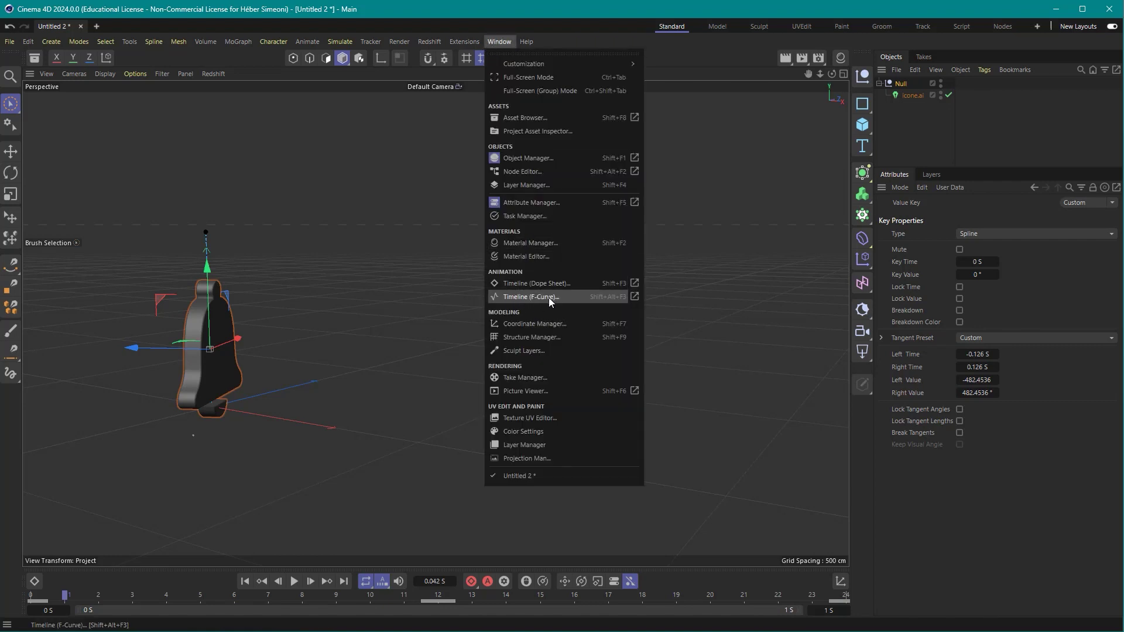
pyautogui.click(982, 130)
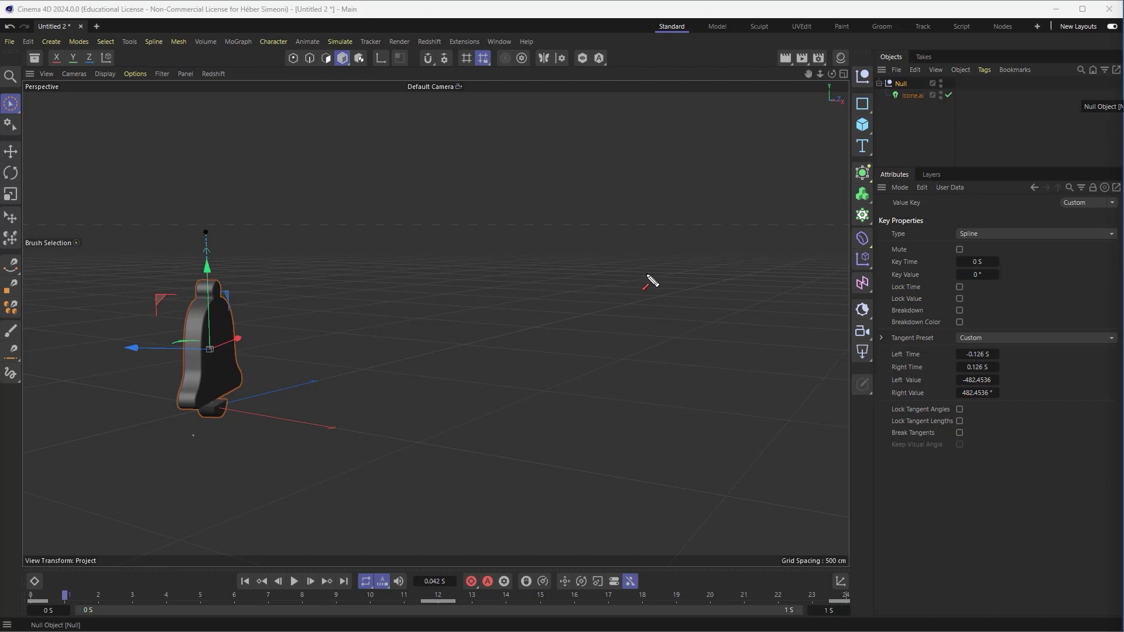
pyautogui.moveTo(514, 458); pyautogui.dragTo(1032, 59)
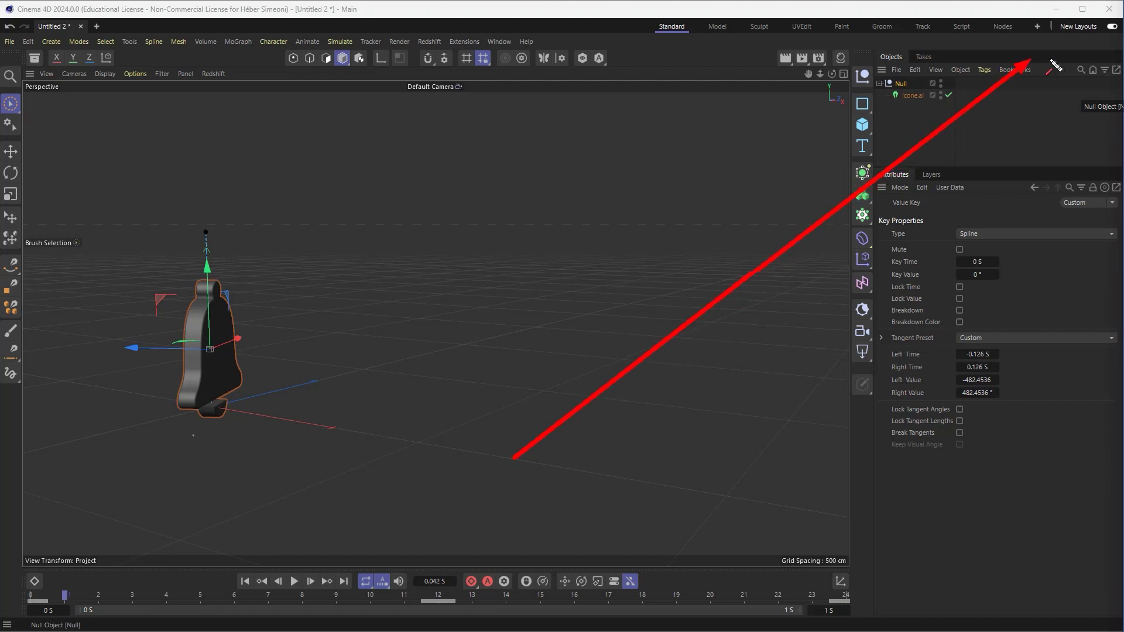
pyautogui.press('Escape')
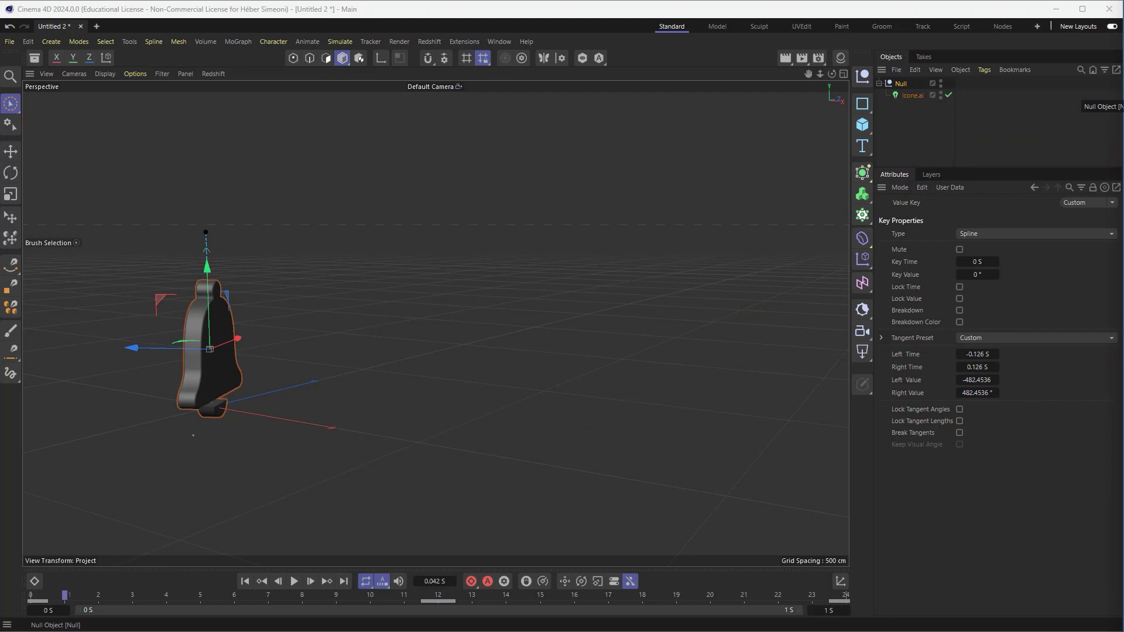
pyautogui.keyDown('alt'); pyautogui.moveTo(501, 335); pyautogui.dragTo(492, 381); pyautogui.keyUp('alt')
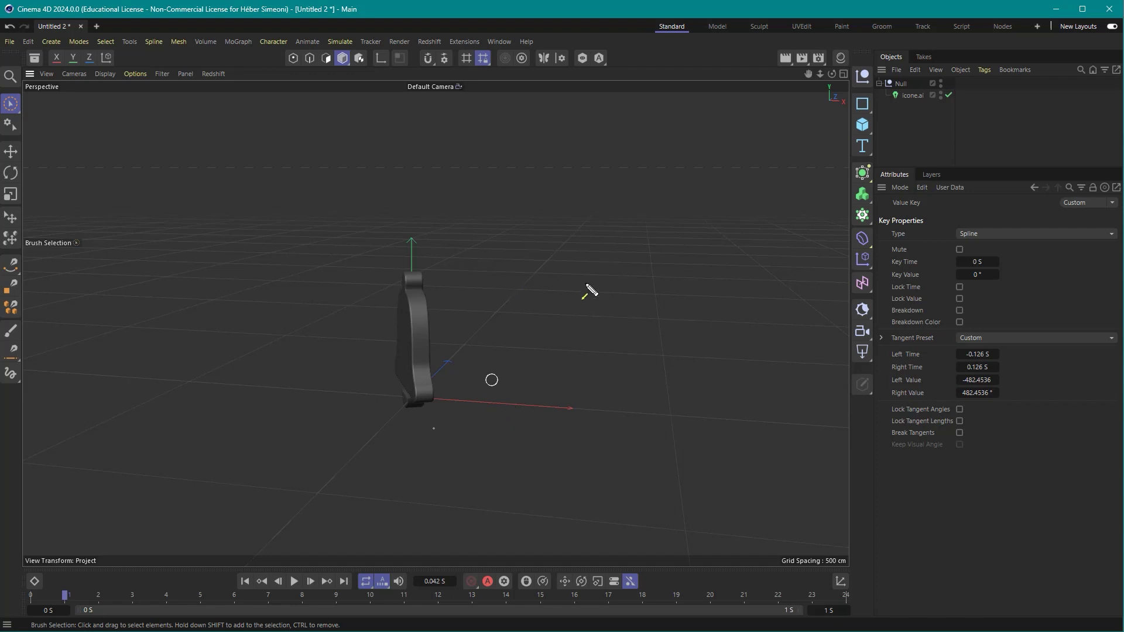
# Add an RS Camera, look through it, and reset its position and rotation to zero.
pyautogui.moveTo(548, 176); pyautogui.dragTo(860, 334)
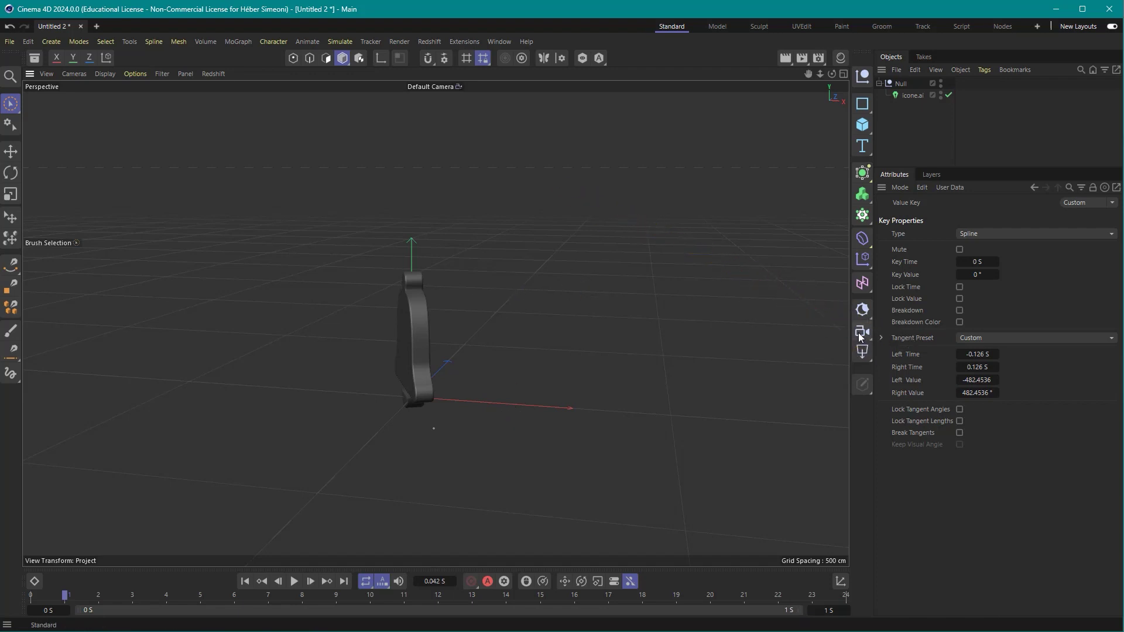
pyautogui.click(862, 333)
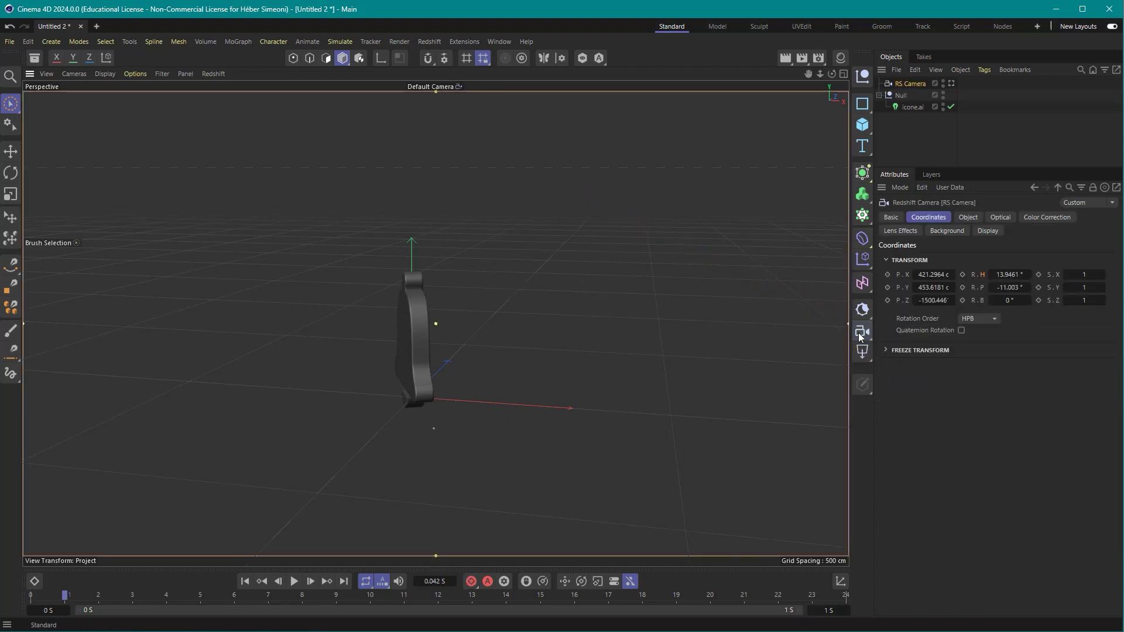
pyautogui.click(952, 83)
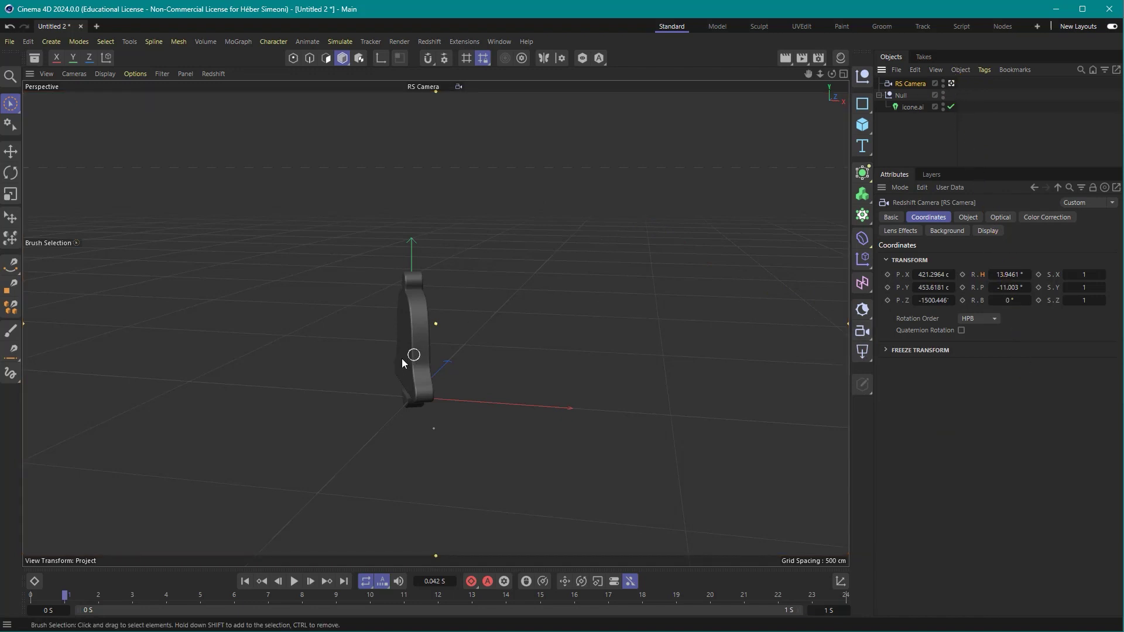
pyautogui.moveTo(401, 359)
pyautogui.keyDown('alt'); pyautogui.mouseDown()
pyautogui.moveTo(487, 356)
pyautogui.moveTo(427, 363)
pyautogui.moveTo(464, 339)
pyautogui.moveTo(439, 345)
pyautogui.moveTo(441, 325)
pyautogui.moveTo(431, 340)
pyautogui.mouseUp(); pyautogui.keyUp('alt')
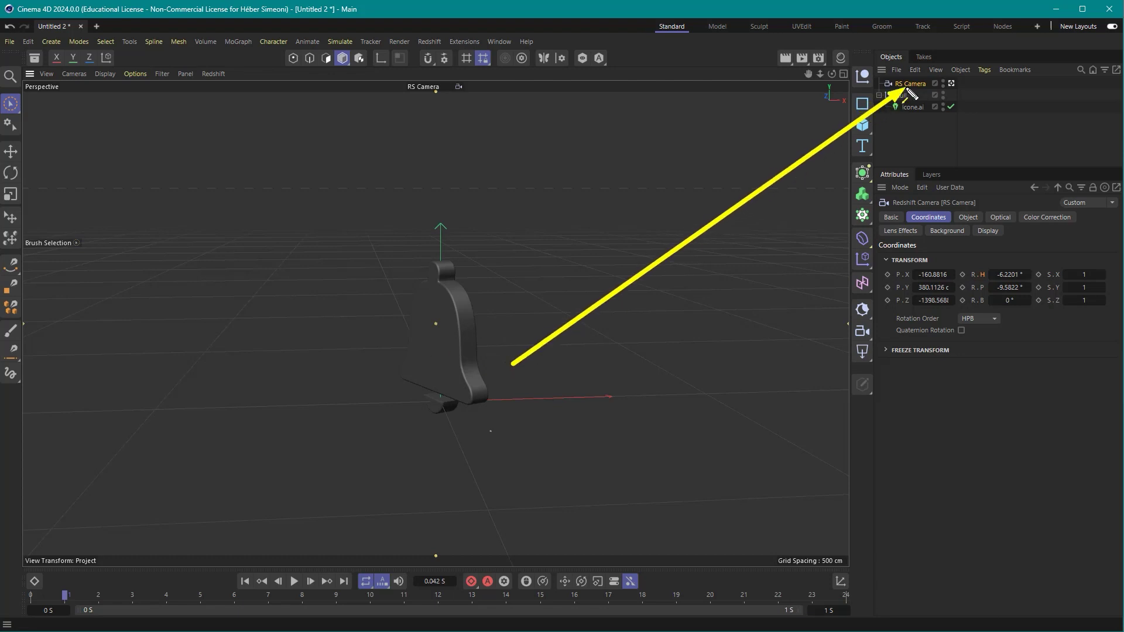
pyautogui.click(129, 41)
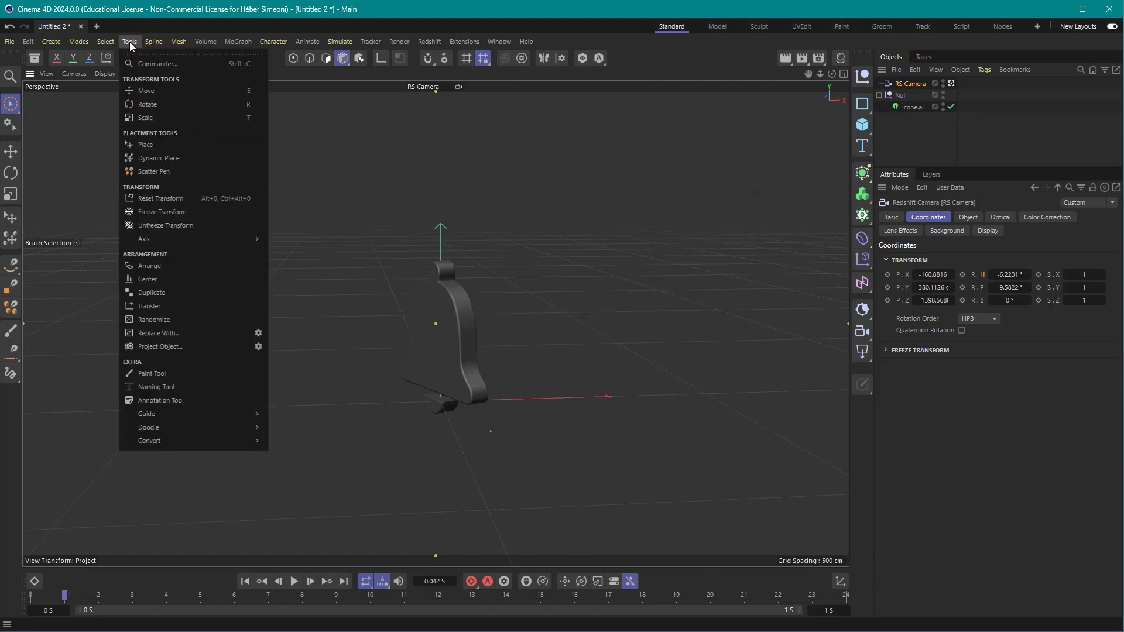
pyautogui.click(166, 201)
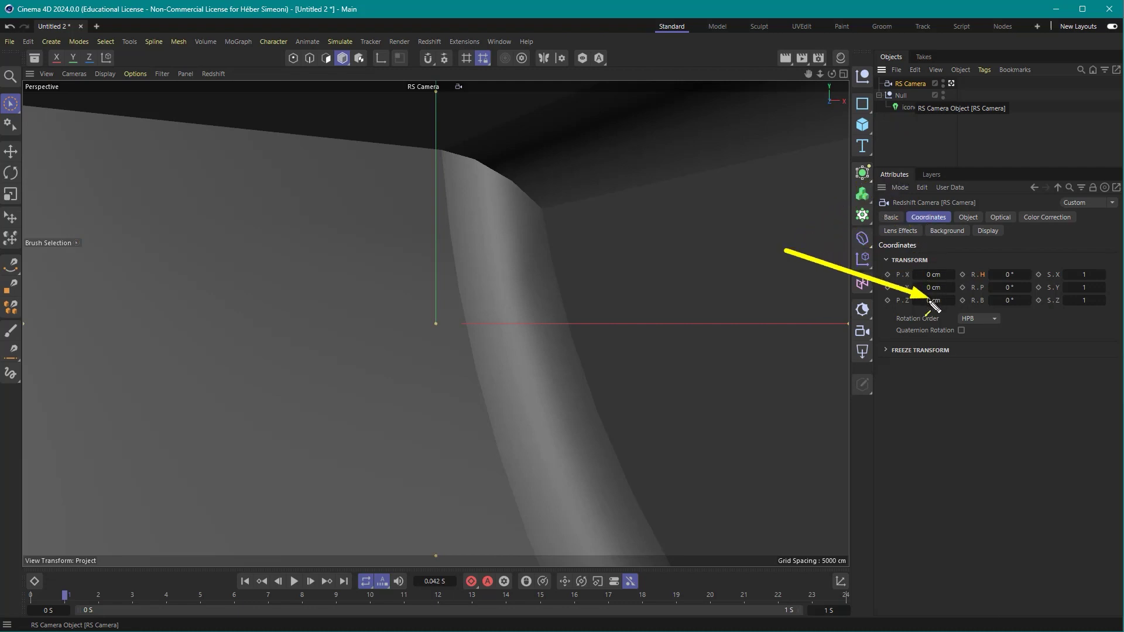
# Move the camera back to P.Z -1200 cm and play the animation through it.
pyautogui.moveTo(934, 303); pyautogui.dragTo(867, 300)
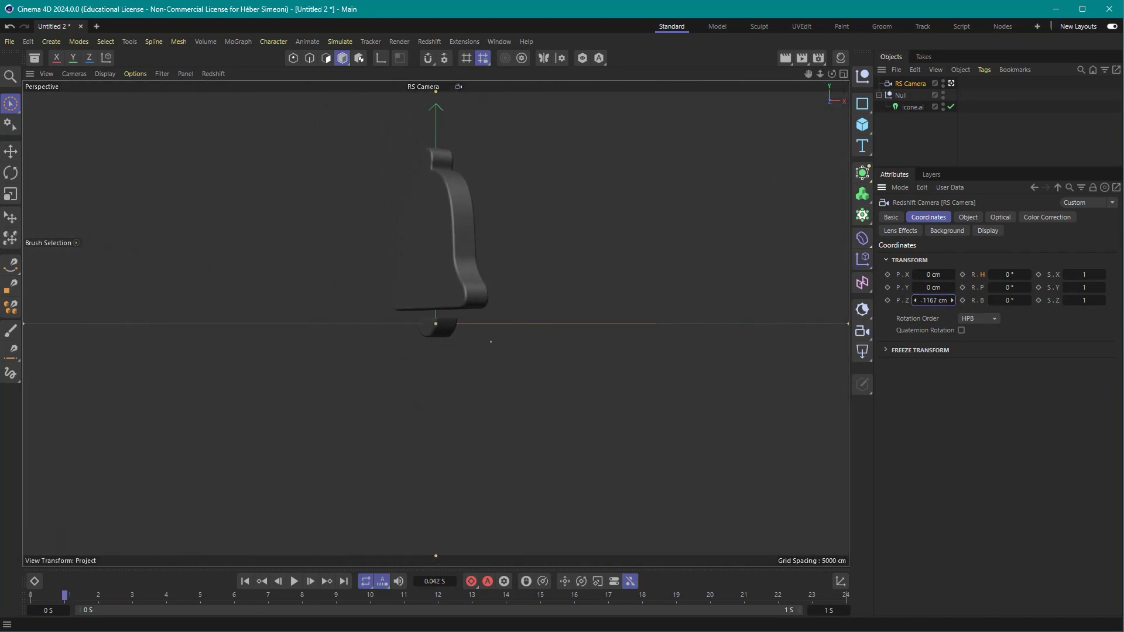
pyautogui.click(935, 303)
pyautogui.write('-12')
pyautogui.write('0')
pyautogui.press('Return')
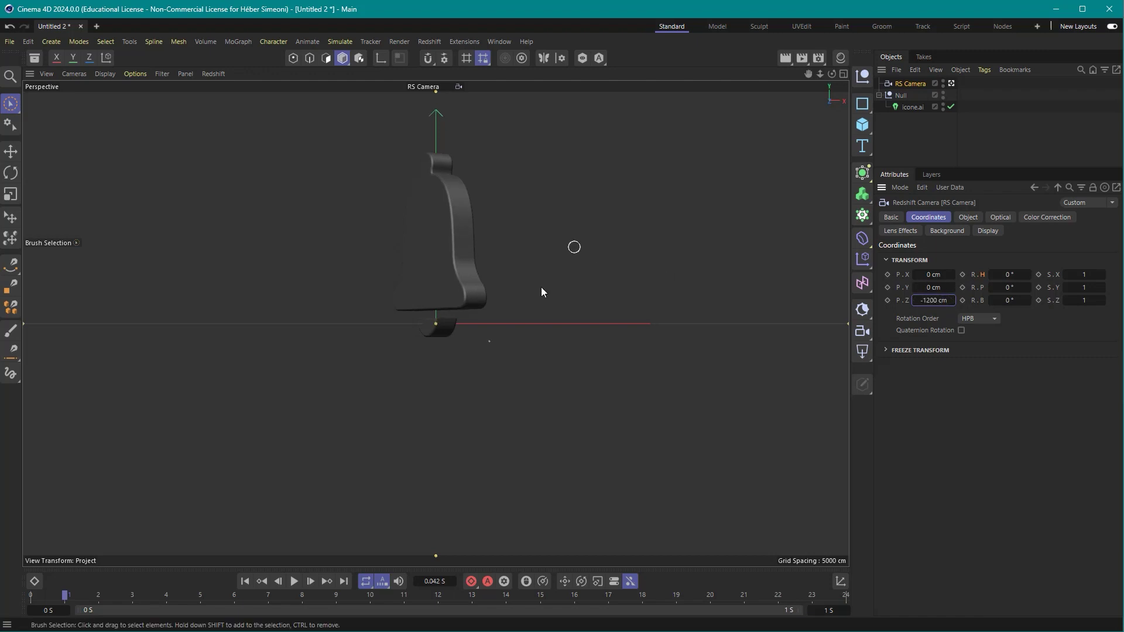
pyautogui.press('F8')
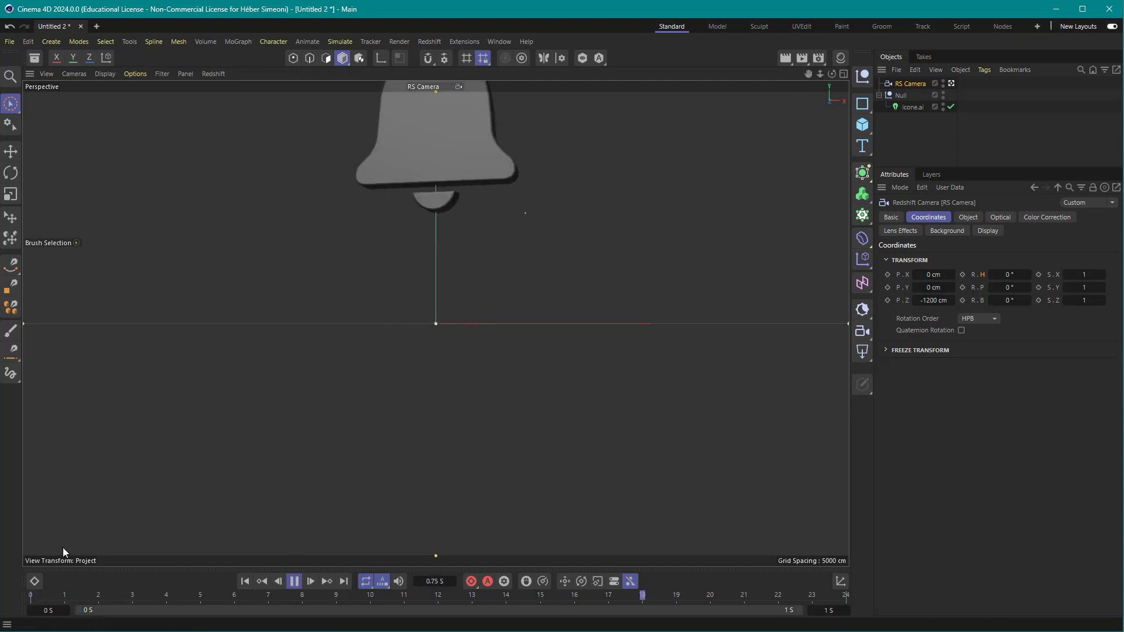
pyautogui.moveTo(75, 592)
pyautogui.mouseDown()
pyautogui.moveTo(19, 606)
pyautogui.moveTo(370, 606)
pyautogui.mouseUp()
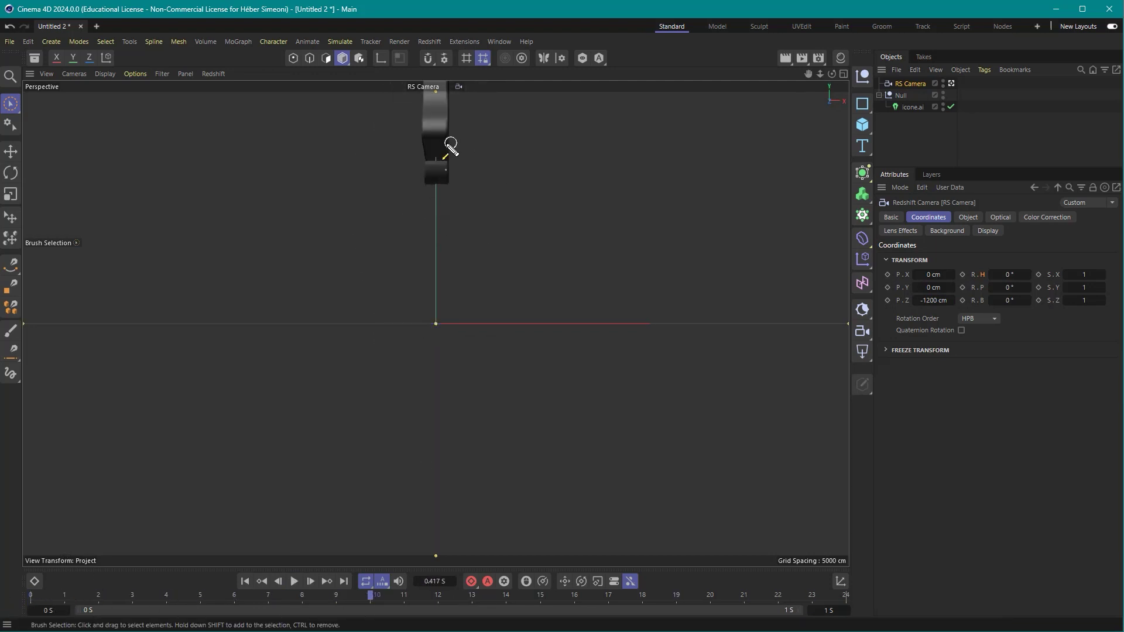
# Raise the RS Camera to a P.Y of 170 cm.
pyautogui.moveTo(23, 82); pyautogui.dragTo(850, 574)
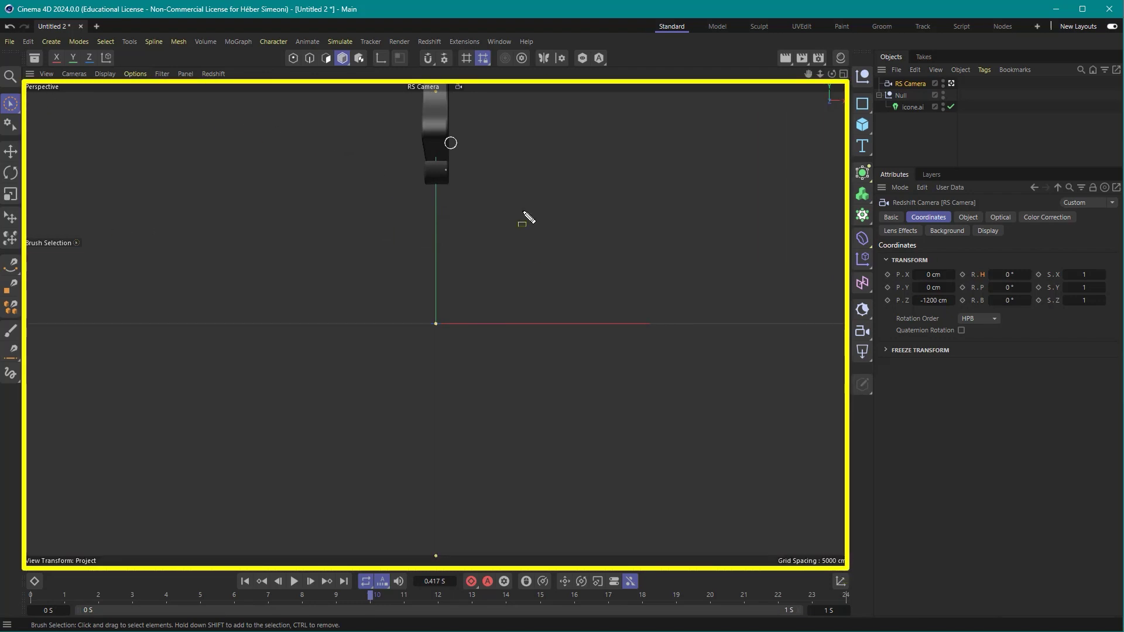
pyautogui.moveTo(656, 313)
pyautogui.mouseDown()
pyautogui.moveTo(439, 121)
pyautogui.moveTo(933, 296)
pyautogui.moveTo(955, 288)
pyautogui.mouseUp()
pyautogui.click(931, 287)
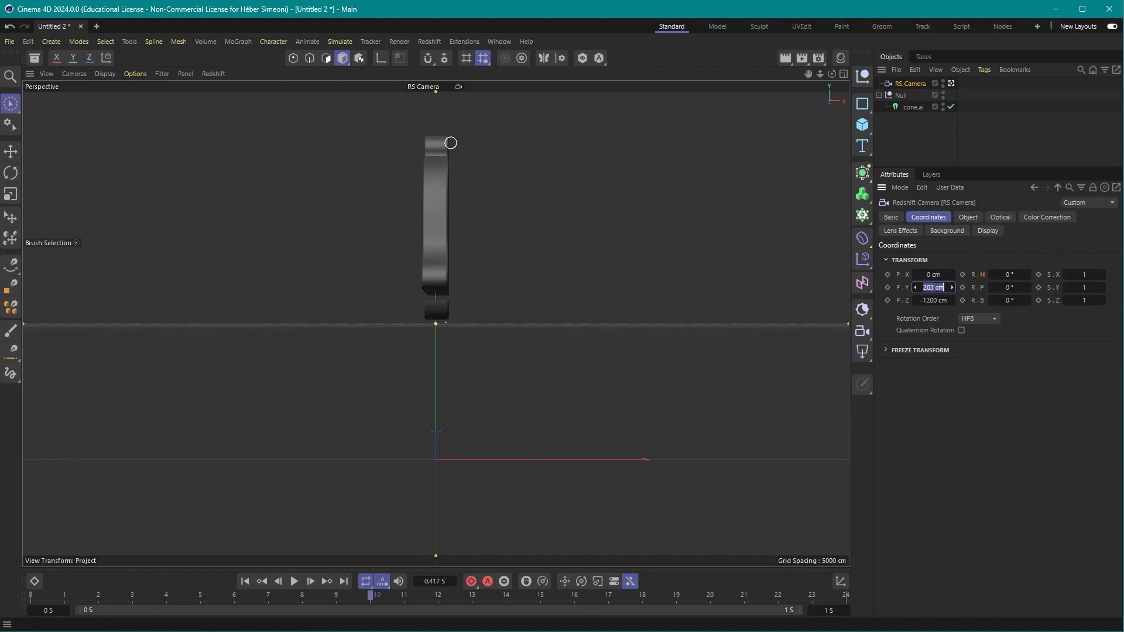
pyautogui.write('170')
pyautogui.press('Return')
# Scrub the bell animation to check the camera's head-on framing.
pyautogui.moveTo(65, 593)
pyautogui.mouseDown()
pyautogui.moveTo(3, 600)
pyautogui.moveTo(397, 611)
pyautogui.moveTo(718, 596)
pyautogui.moveTo(913, 603)
pyautogui.mouseUp()
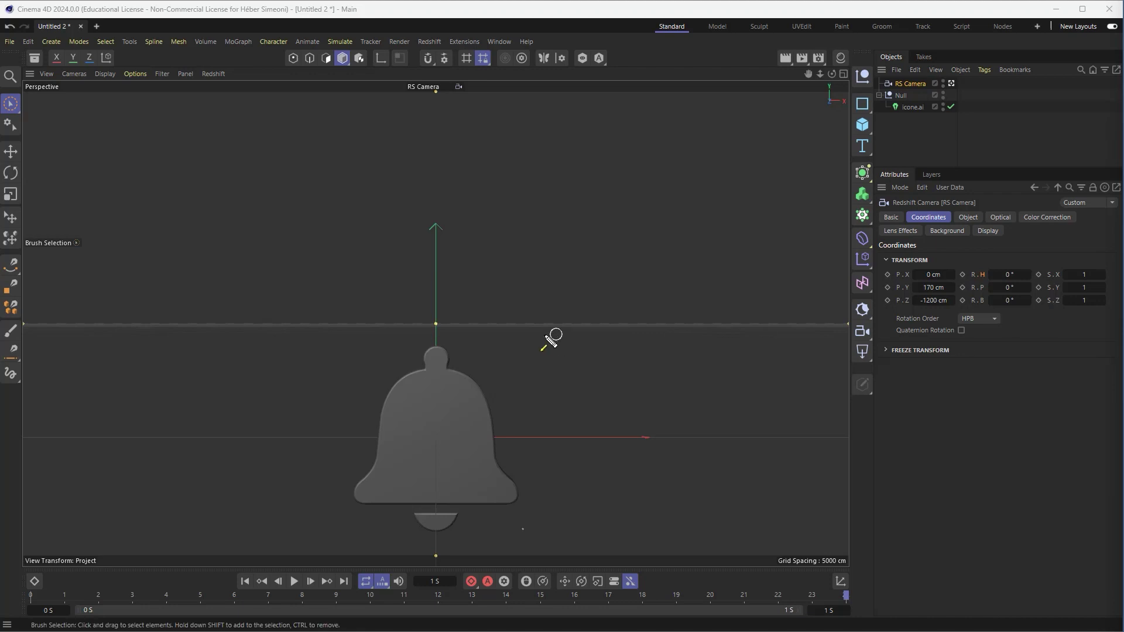
pyautogui.click(32, 596)
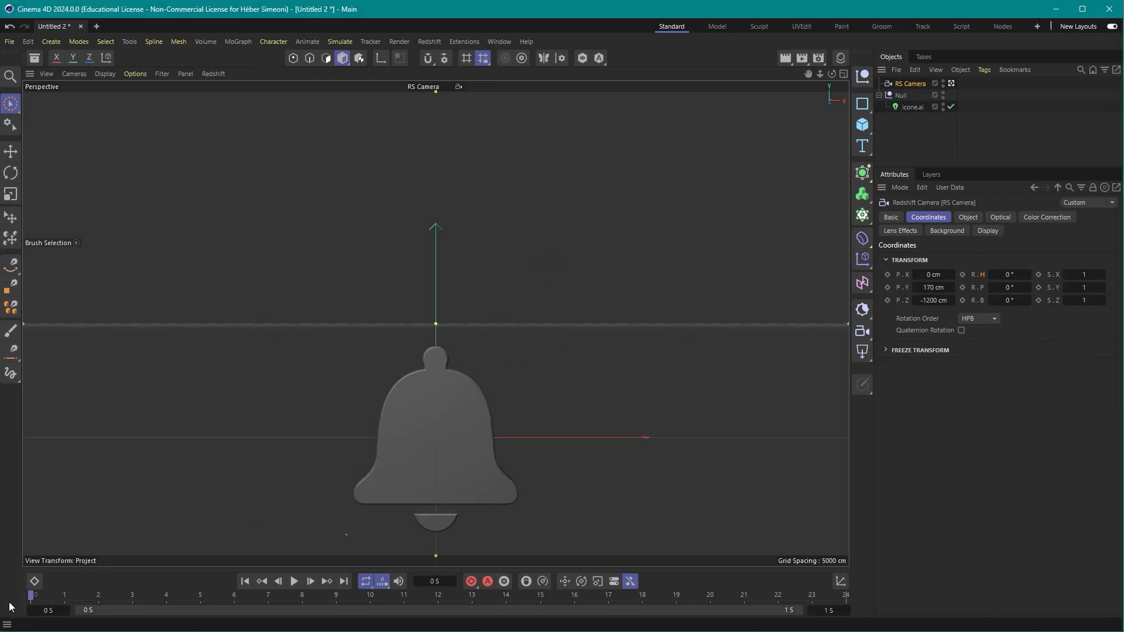
pyautogui.moveTo(9, 607); pyautogui.dragTo(739, 563)
pyautogui.moveTo(761, 358); pyautogui.dragTo(915, 89)
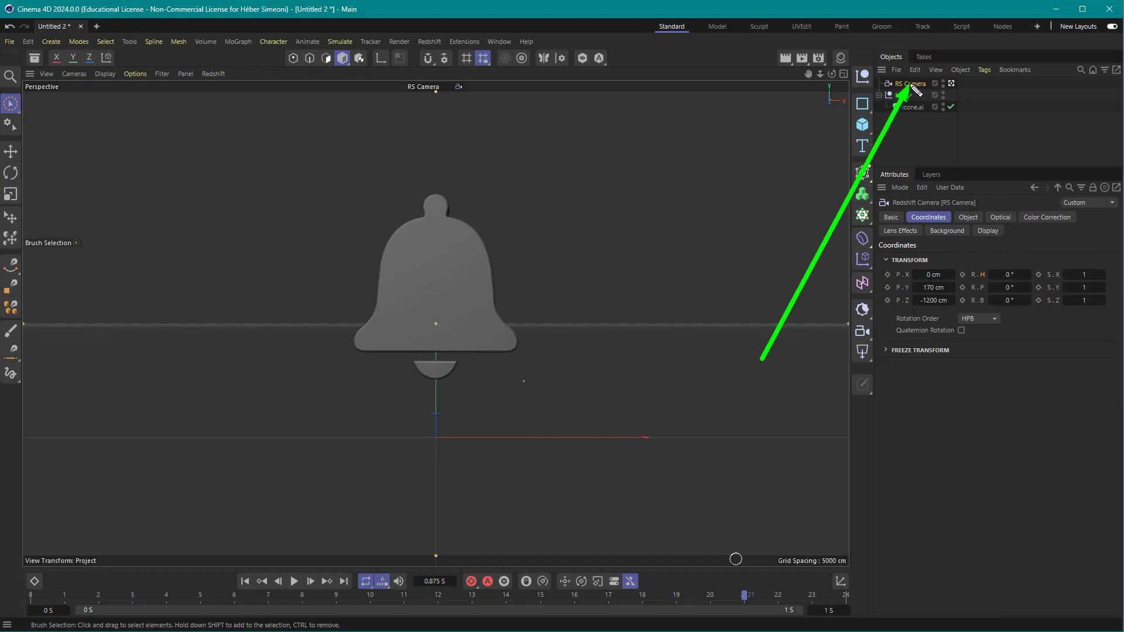
# Add a Null.1 and parent the RS Camera under it.
pyautogui.moveTo(916, 89)
pyautogui.mouseDown()
pyautogui.moveTo(914, 106)
pyautogui.moveTo(866, 76)
pyautogui.mouseUp()
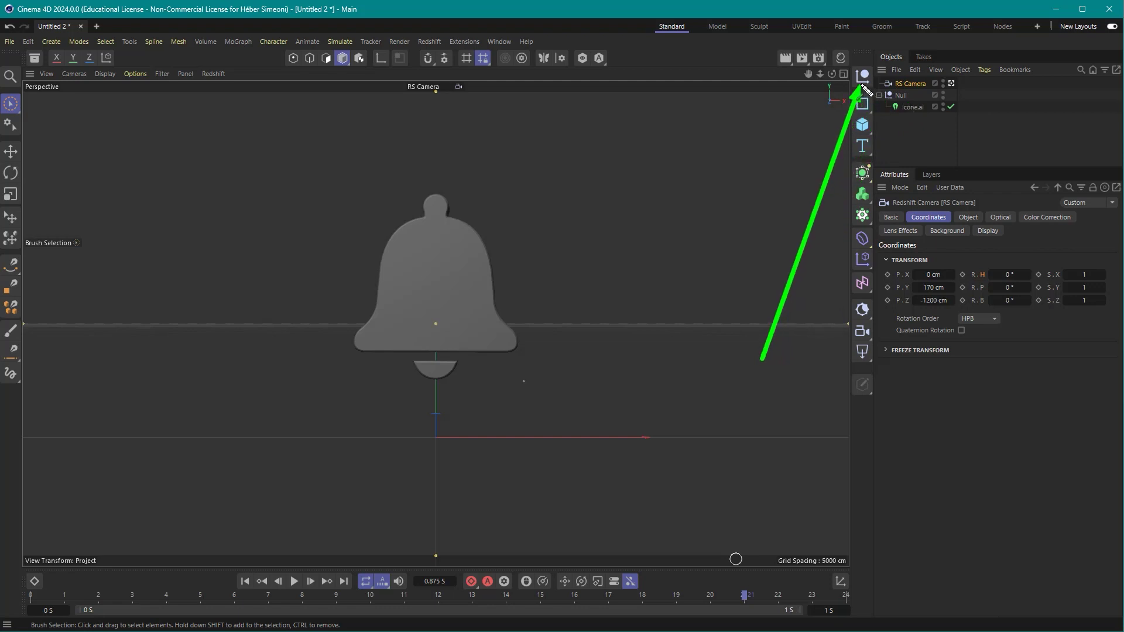
pyautogui.click(863, 76)
pyautogui.moveTo(1018, 148); pyautogui.dragTo(902, 83)
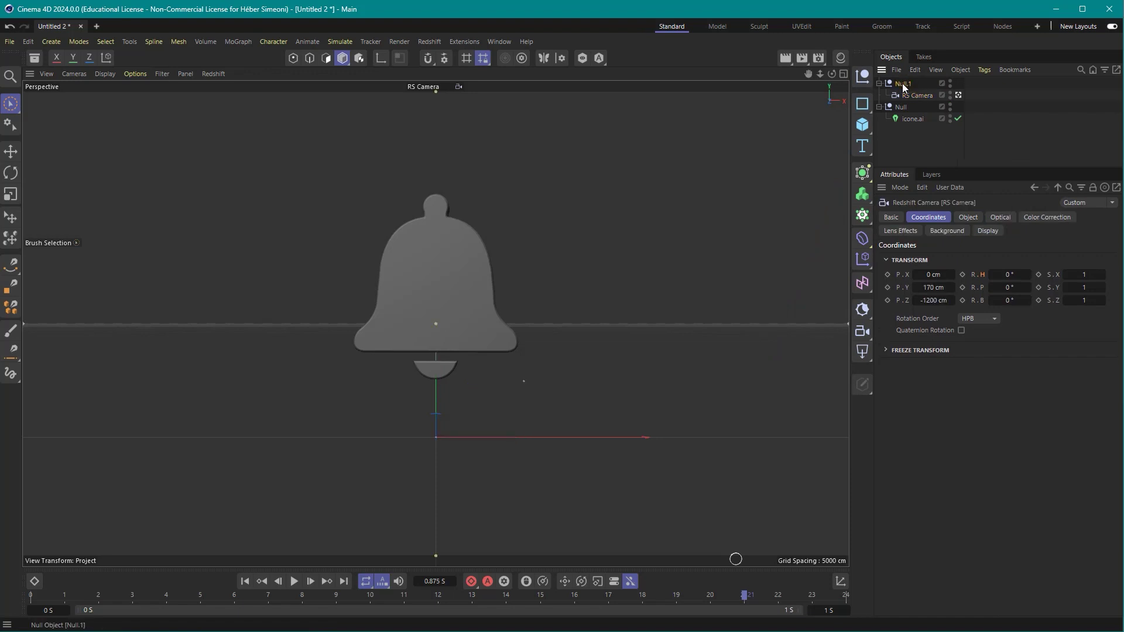
pyautogui.moveTo(1056, 146); pyautogui.dragTo(912, 88)
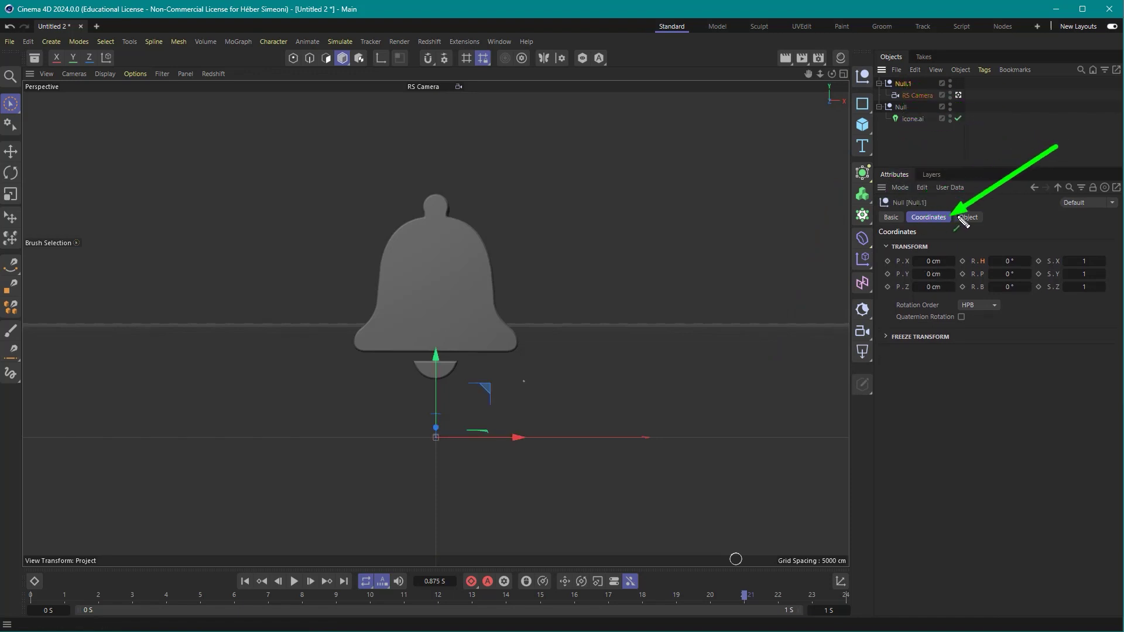
# Rotate Null.1 to 30° heading and about -10° pitch.
pyautogui.click(1009, 260)
pyautogui.write('19')
pyautogui.press('Return')
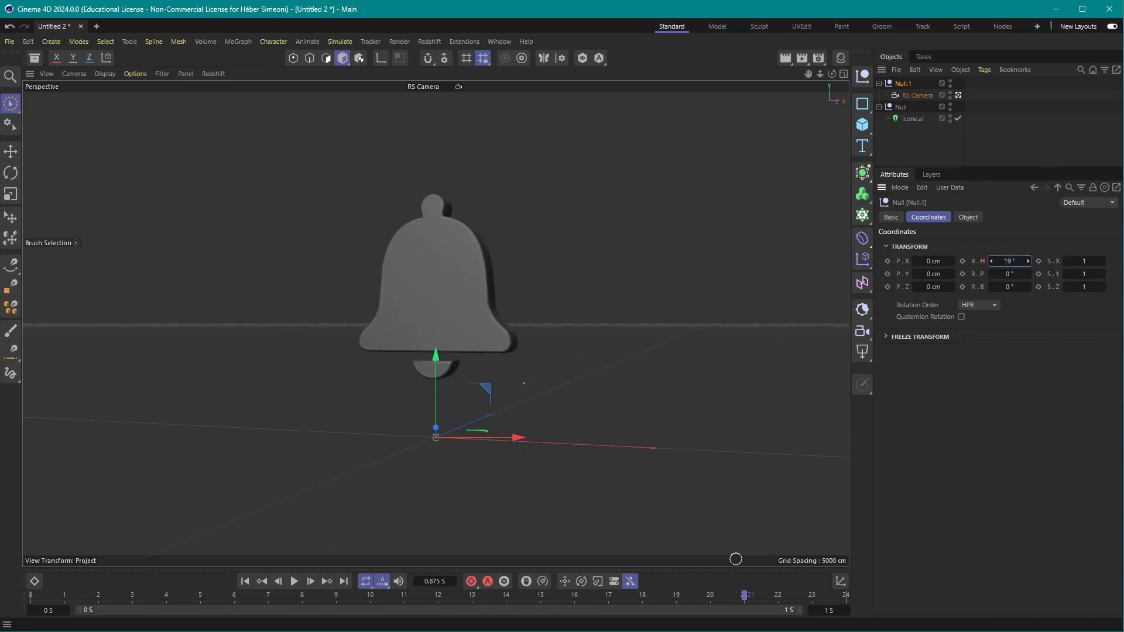
pyautogui.write('30')
pyautogui.press('Return')
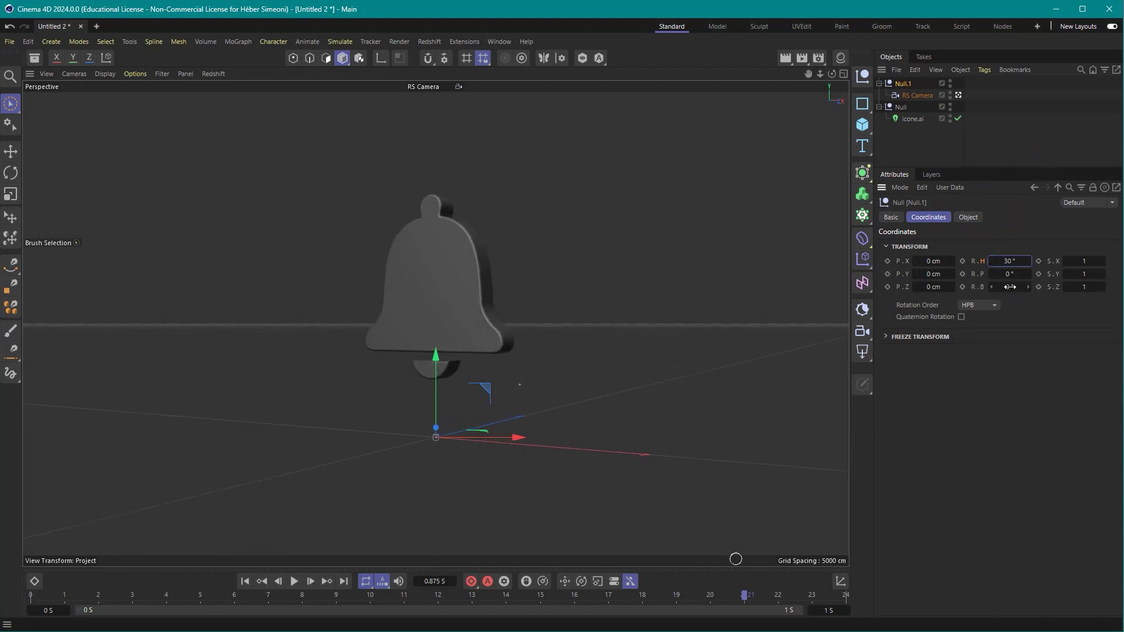
pyautogui.moveTo(1010, 274)
pyautogui.mouseDown()
pyautogui.moveTo(995, 274)
pyautogui.moveTo(1054, 272)
pyautogui.mouseUp()
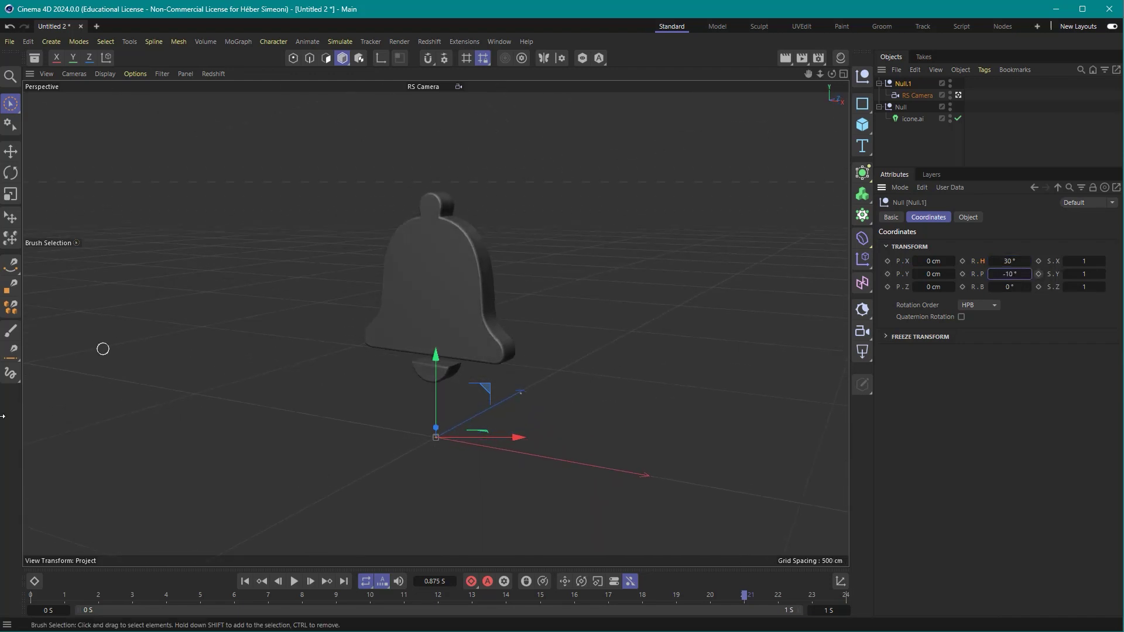
# Play and then stop the animation to check the angled bell view.
pyautogui.press('F8')
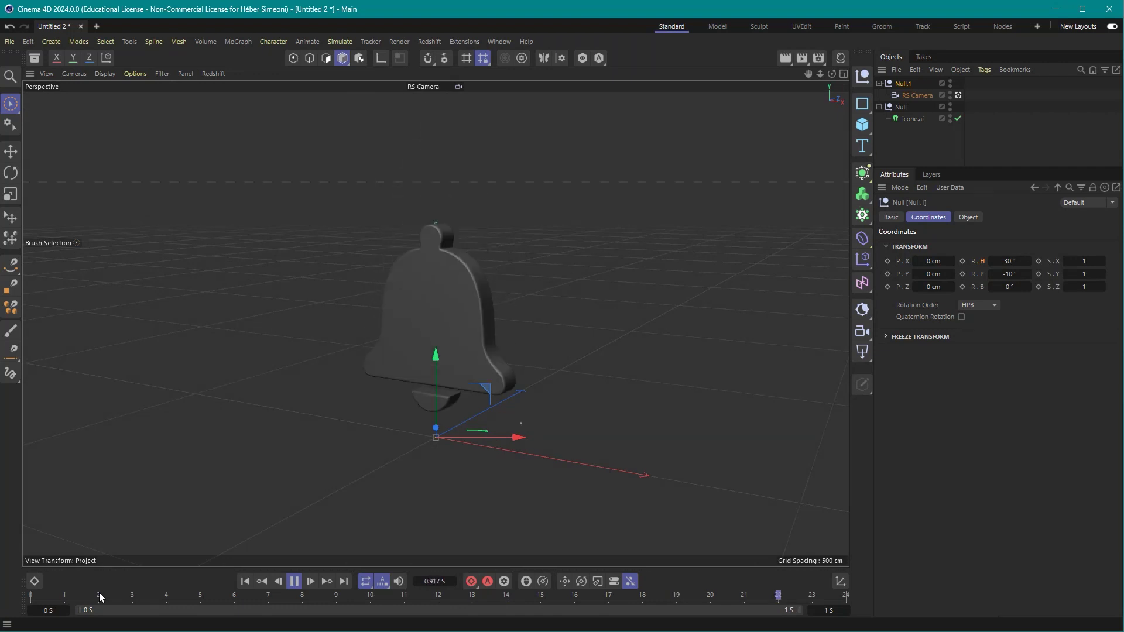
pyautogui.click(678, 307)
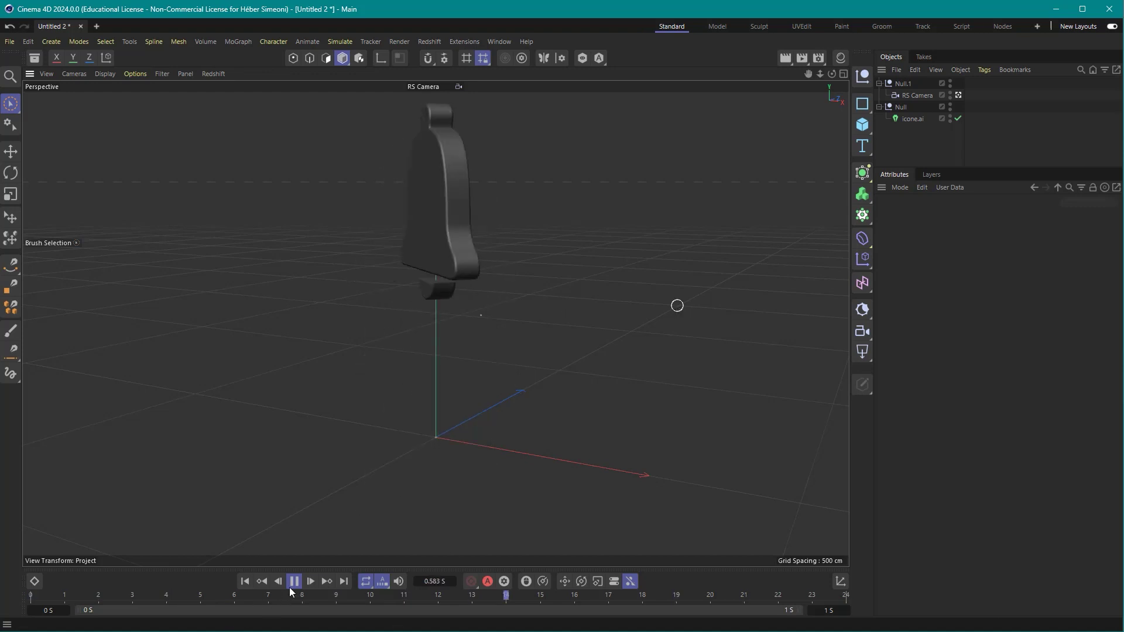
pyautogui.click(294, 581)
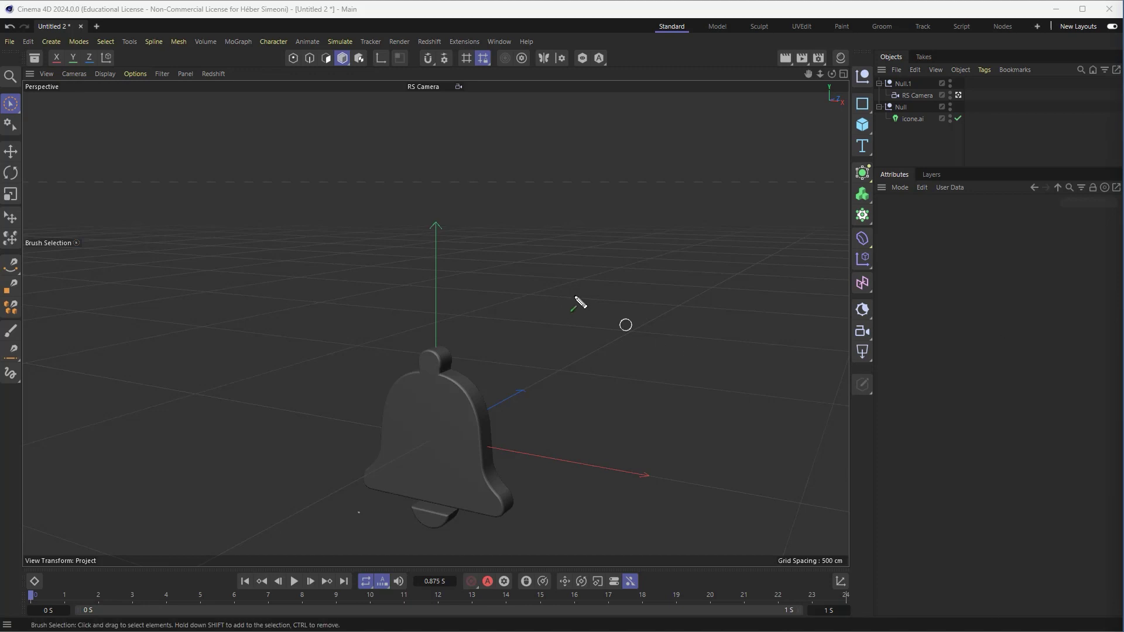
# Open the Redshift RenderView and run an interactive render through the render camera at frame 5.
pyautogui.moveTo(436, 264); pyautogui.dragTo(436, 52)
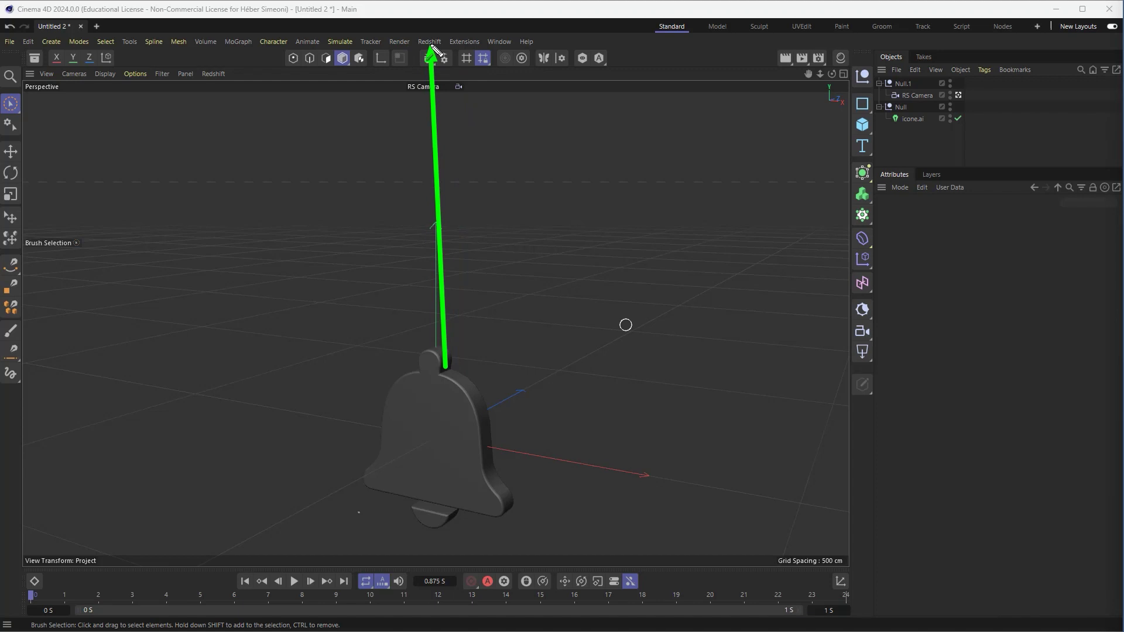
pyautogui.click(431, 42)
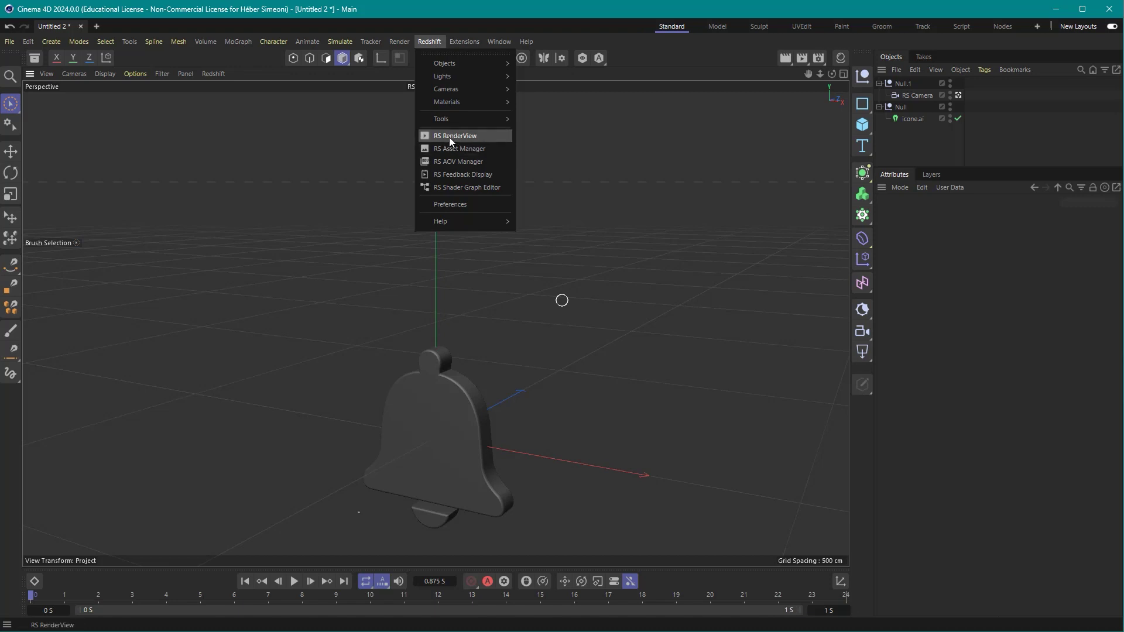
pyautogui.click(471, 136)
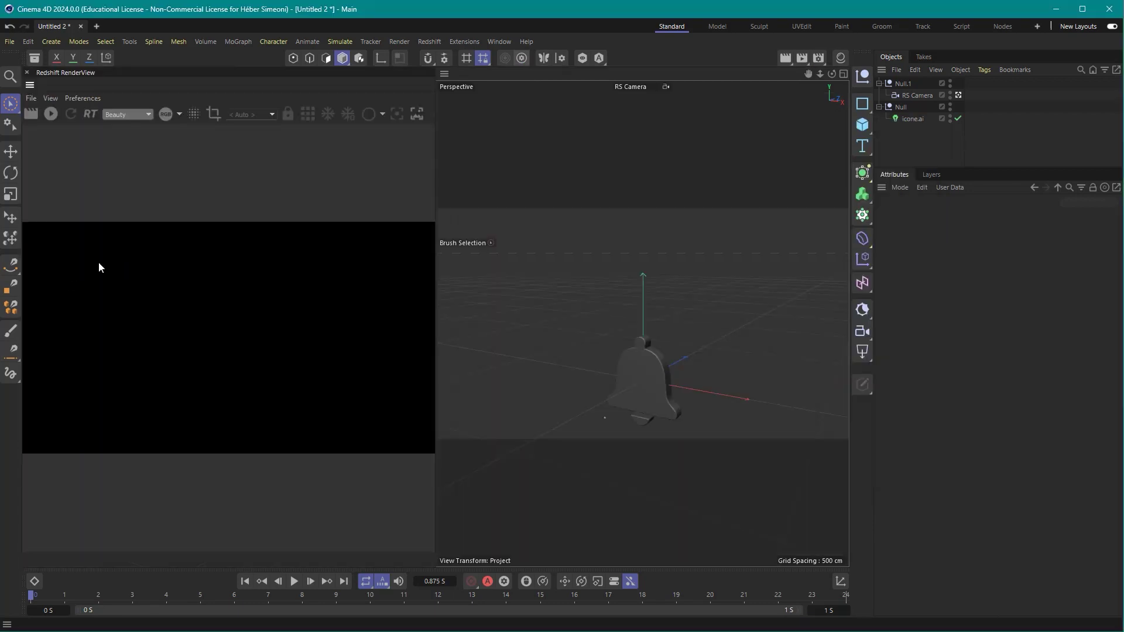
pyautogui.click(31, 117)
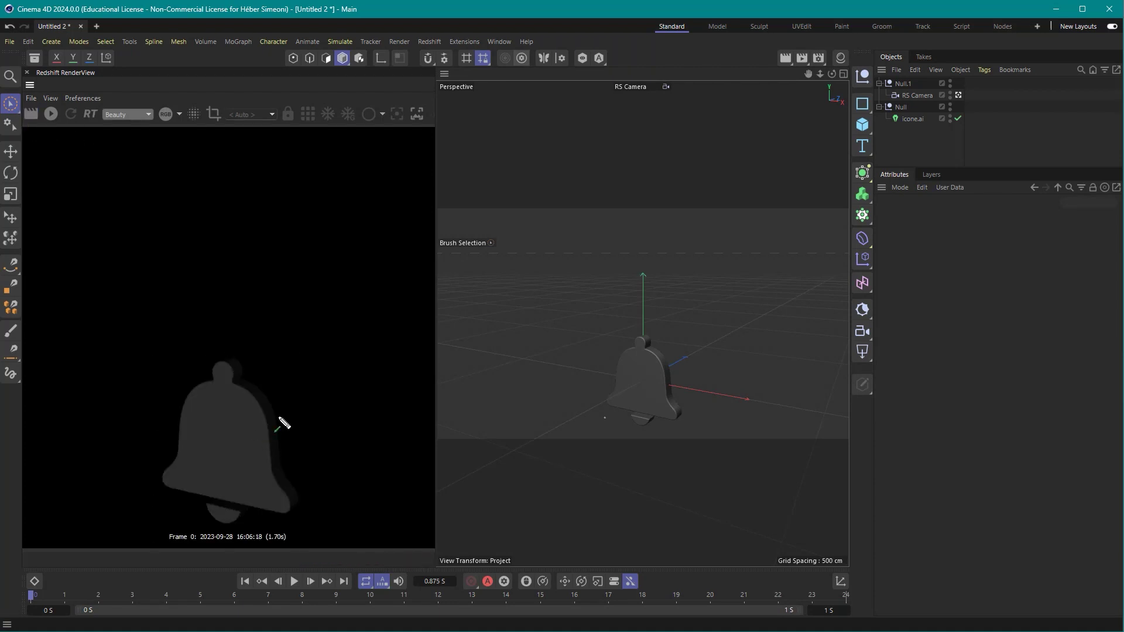
pyautogui.click(51, 114)
pyautogui.moveTo(50, 597); pyautogui.dragTo(204, 598)
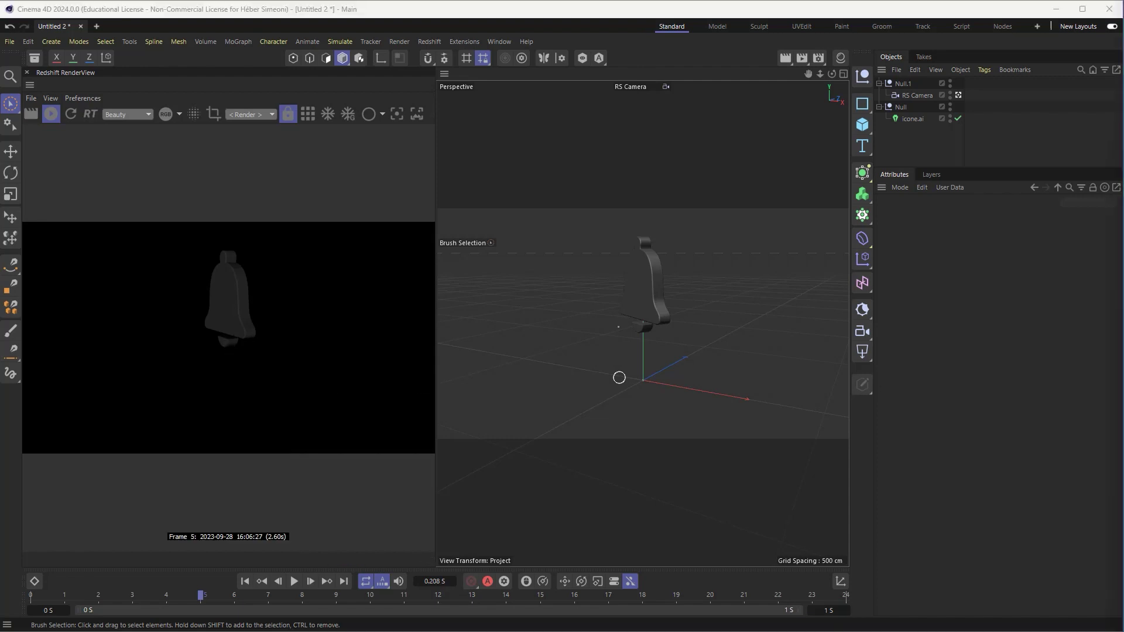
pyautogui.click(1028, 146)
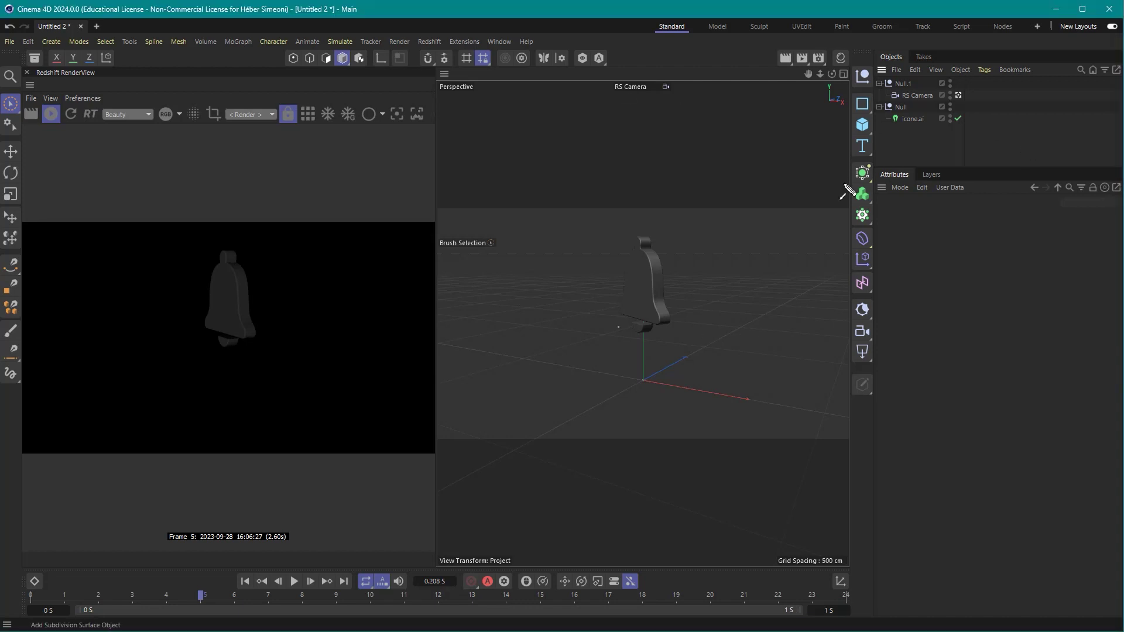
# Add an RS Dome Light with Background disabled and move the playhead to frame 13.
pyautogui.click(863, 358)
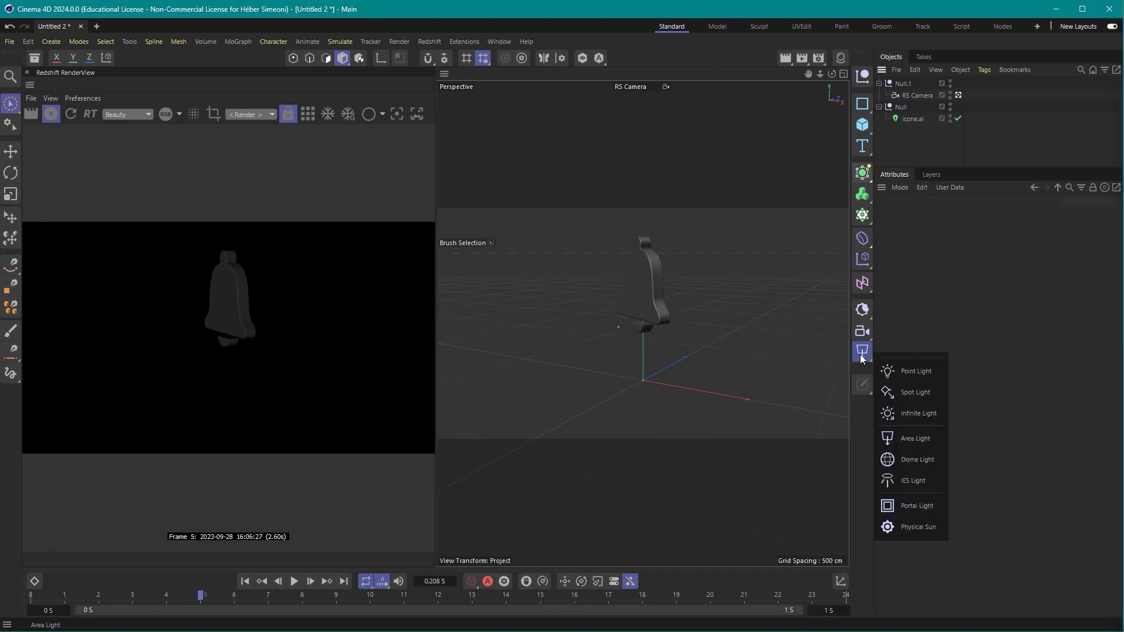
pyautogui.click(918, 461)
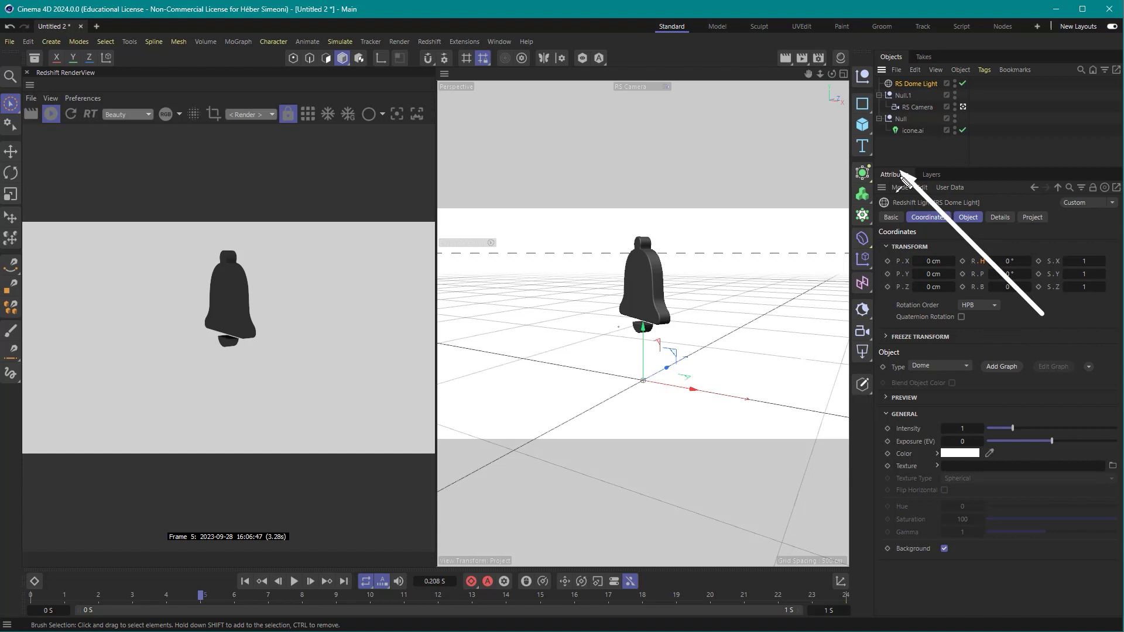
pyautogui.click(944, 548)
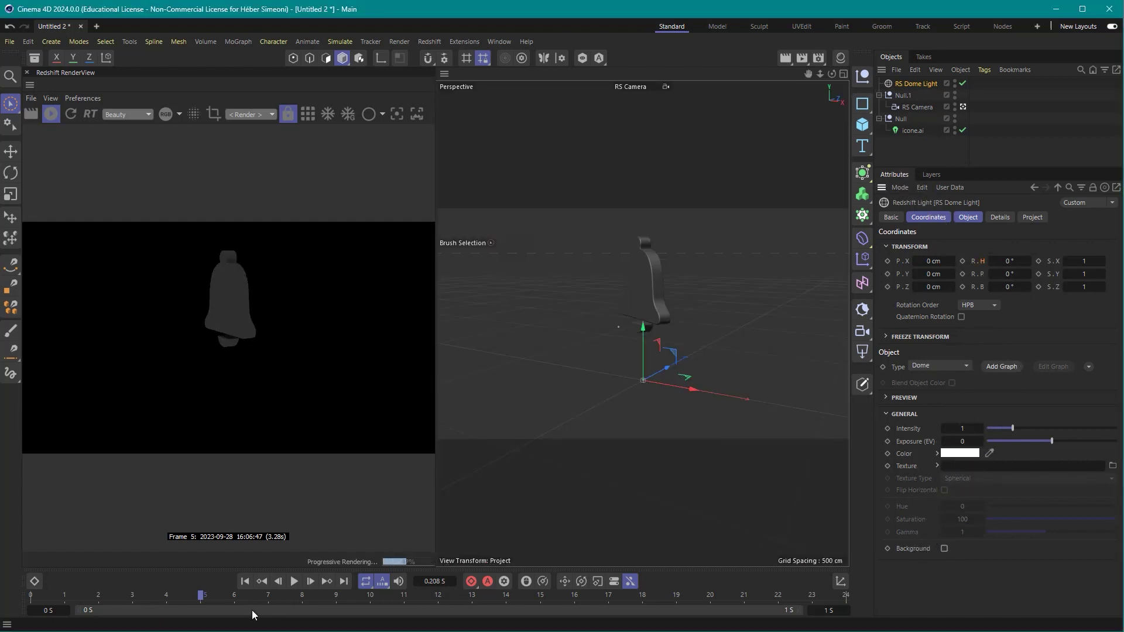
pyautogui.moveTo(210, 595); pyautogui.dragTo(744, 595)
pyautogui.moveTo(958, 265); pyautogui.dragTo(947, 545)
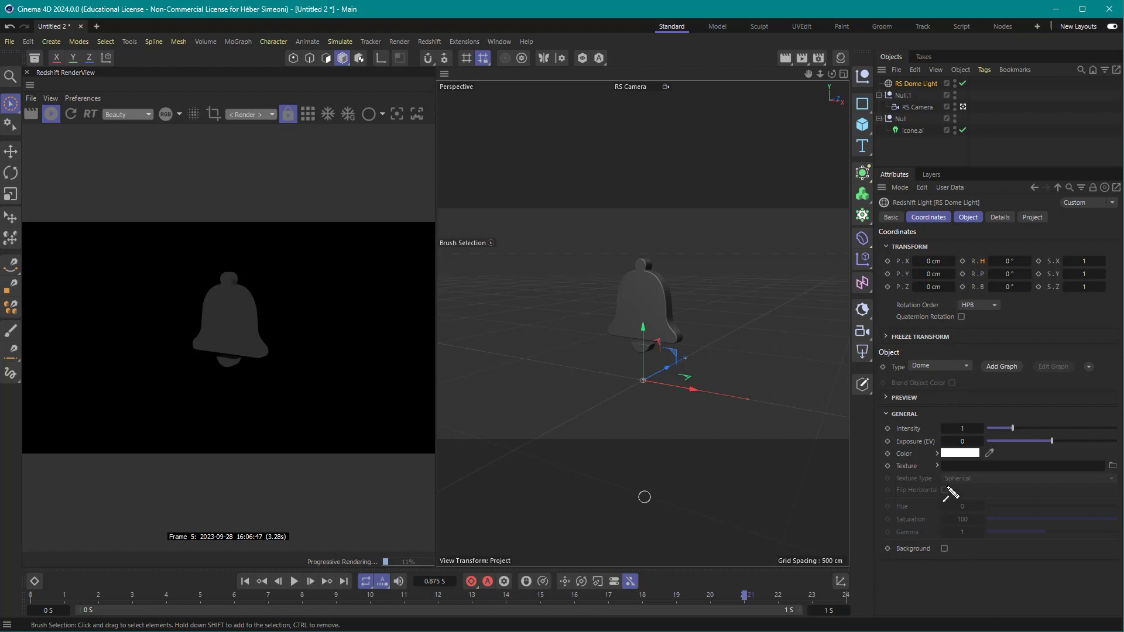
pyautogui.moveTo(955, 304); pyautogui.dragTo(915, 472)
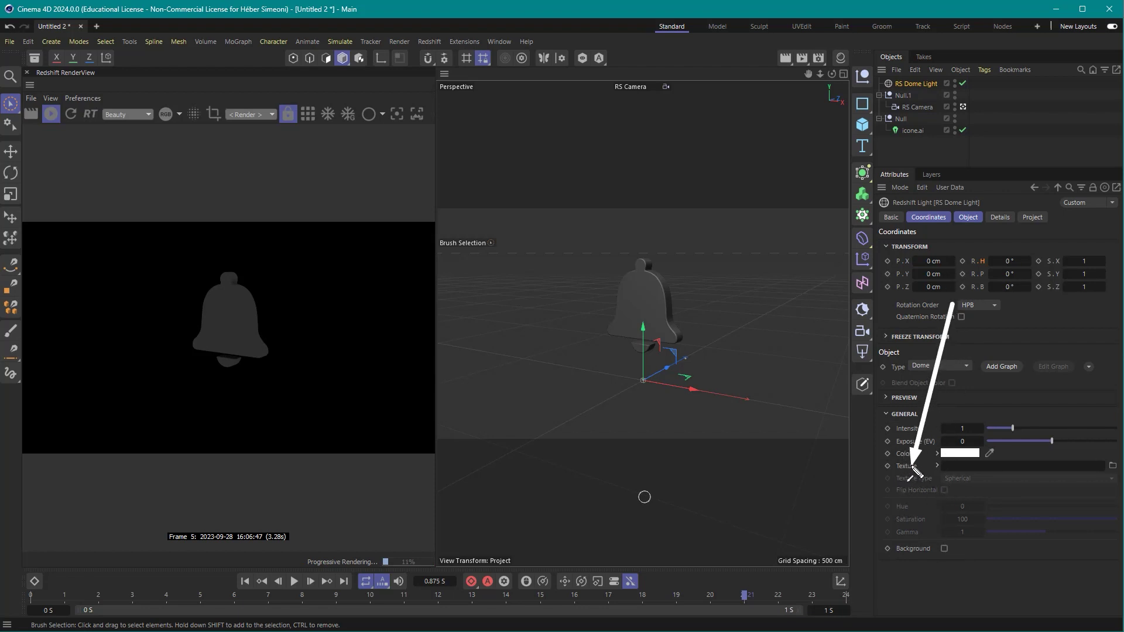
pyautogui.moveTo(954, 303); pyautogui.dragTo(1112, 462)
# Load studio021.hdr from the tex folder as the dome light texture and preview frame 10.
pyautogui.click(1113, 466)
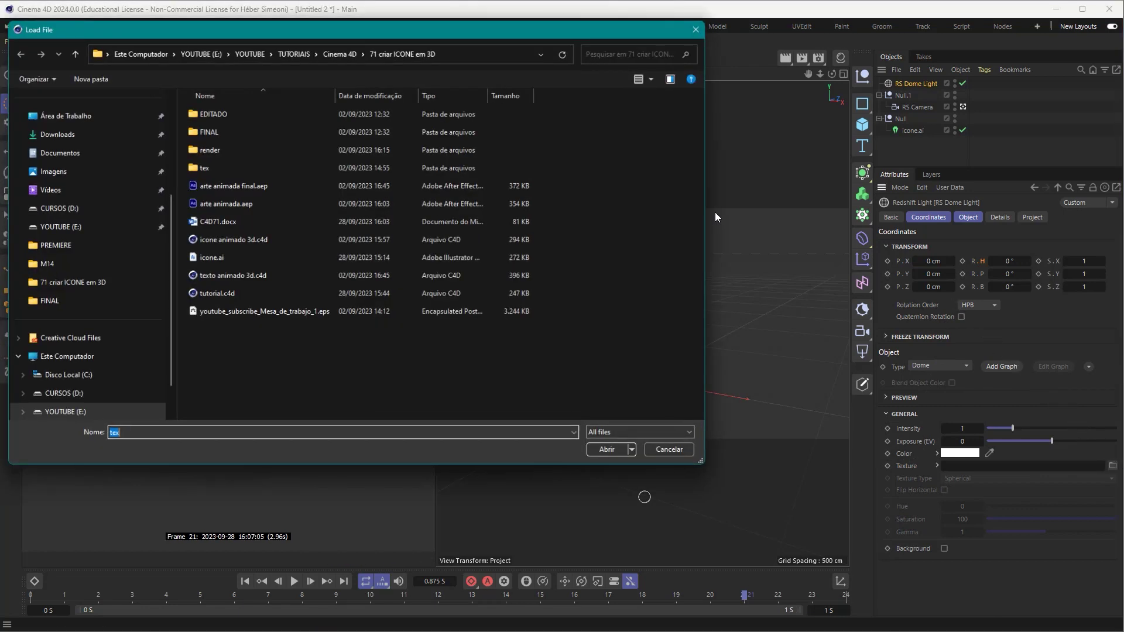
pyautogui.doubleClick(204, 168)
pyautogui.click(296, 193)
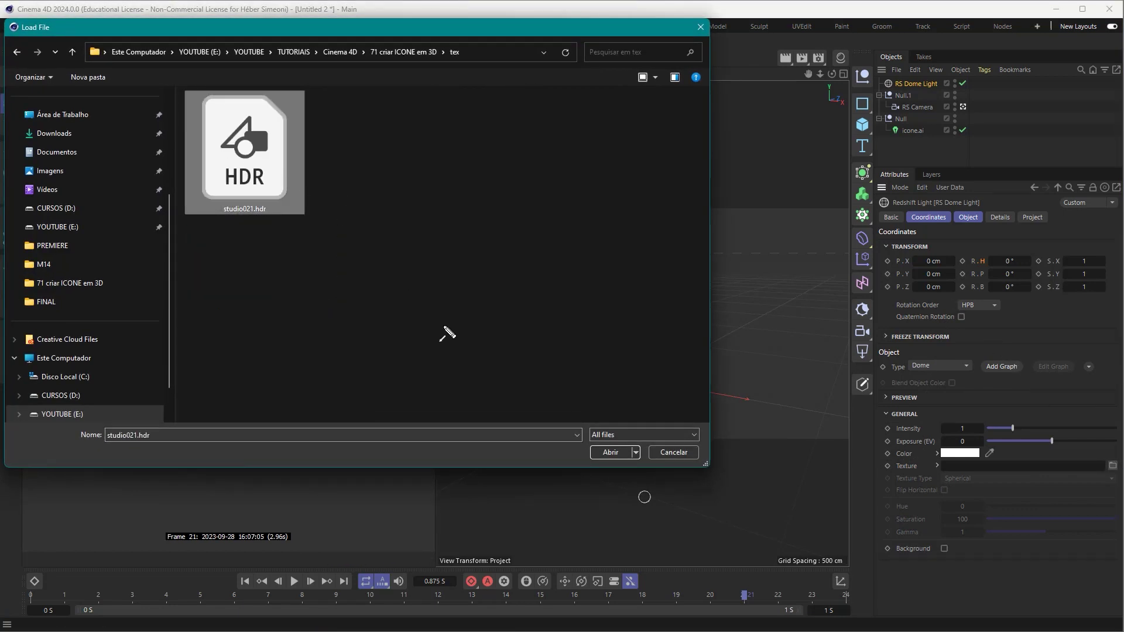
pyautogui.moveTo(445, 356); pyautogui.dragTo(269, 234)
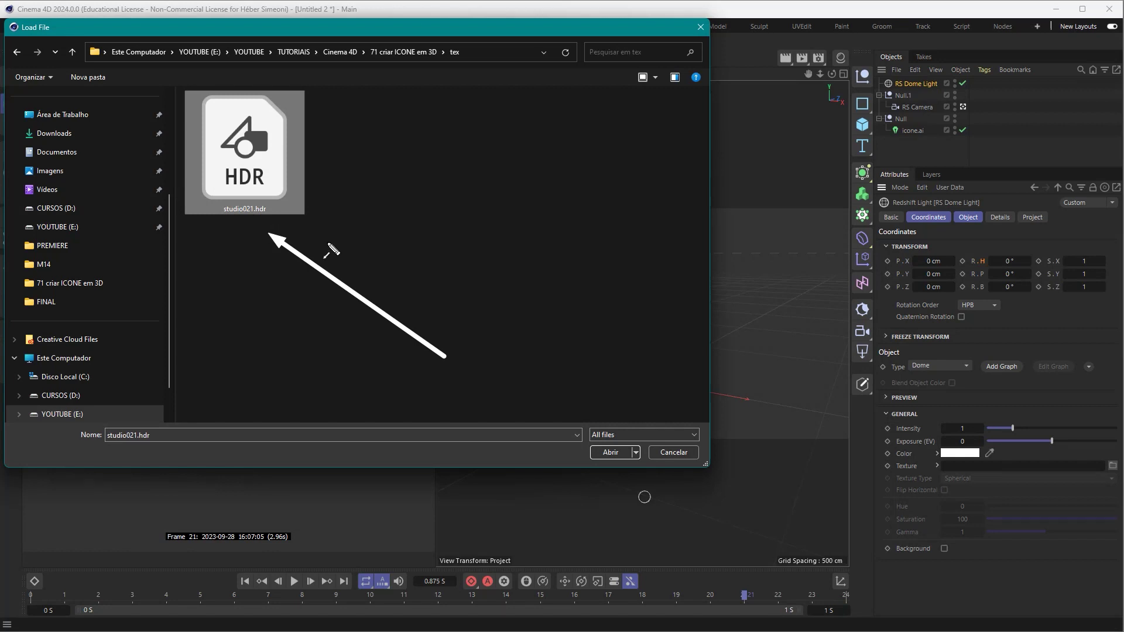
pyautogui.doubleClick(264, 169)
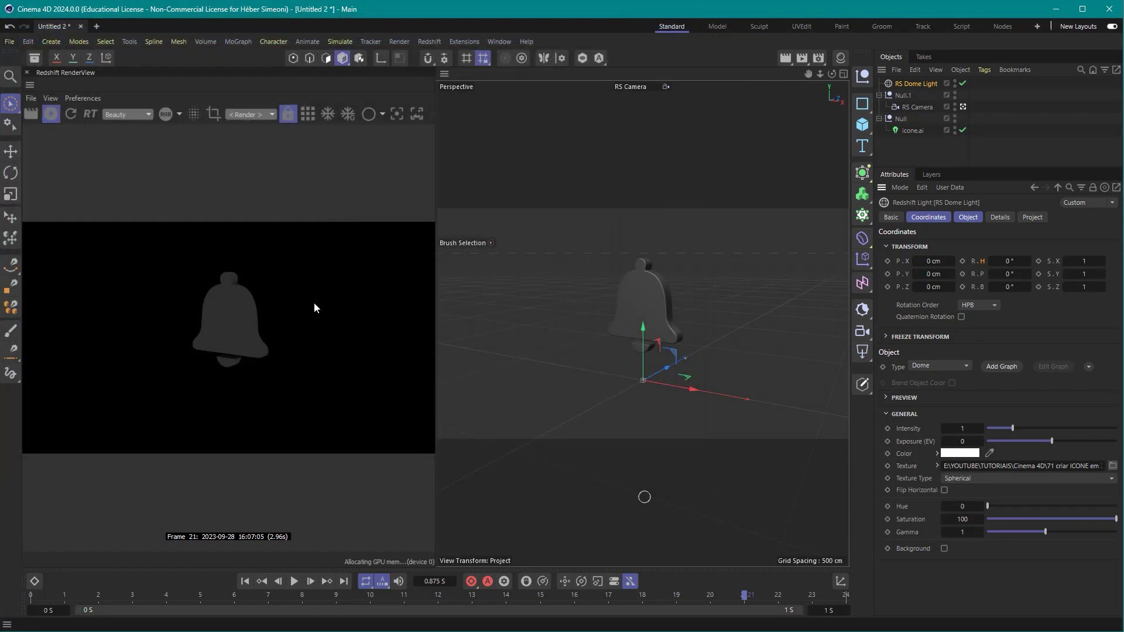
pyautogui.moveTo(388, 188); pyautogui.dragTo(240, 319)
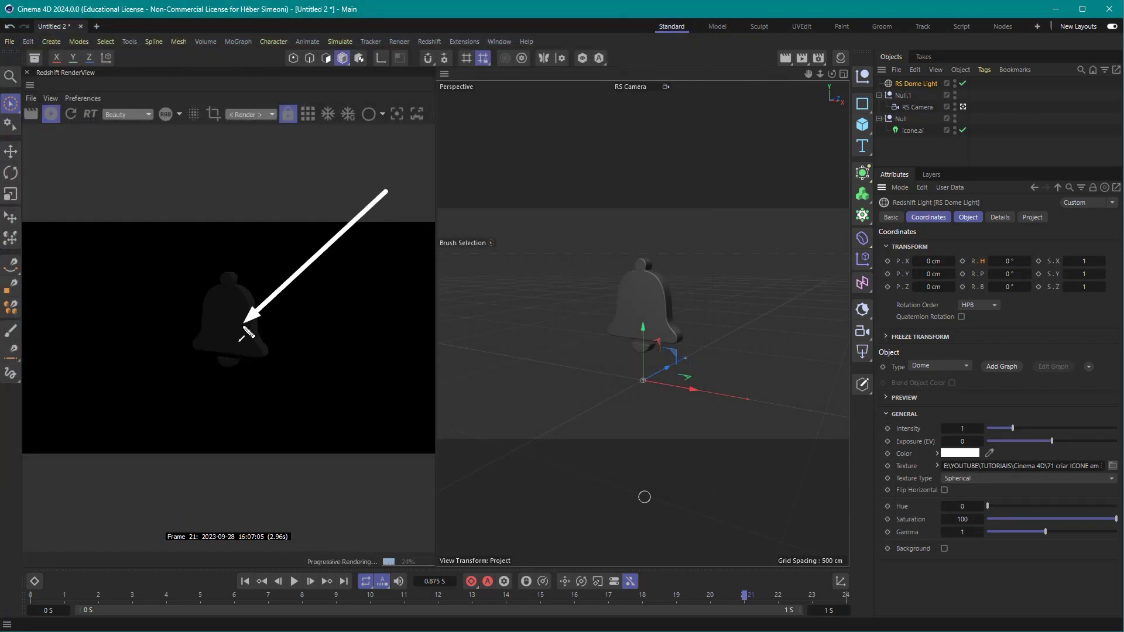
pyautogui.moveTo(49, 598); pyautogui.dragTo(373, 592)
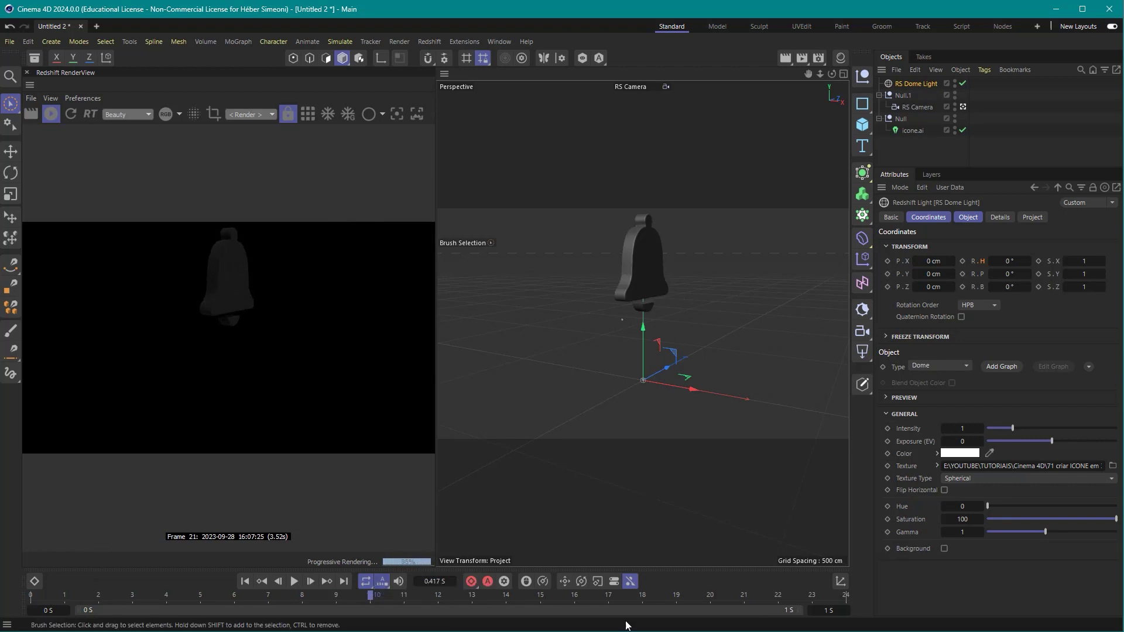
pyautogui.click(492, 617)
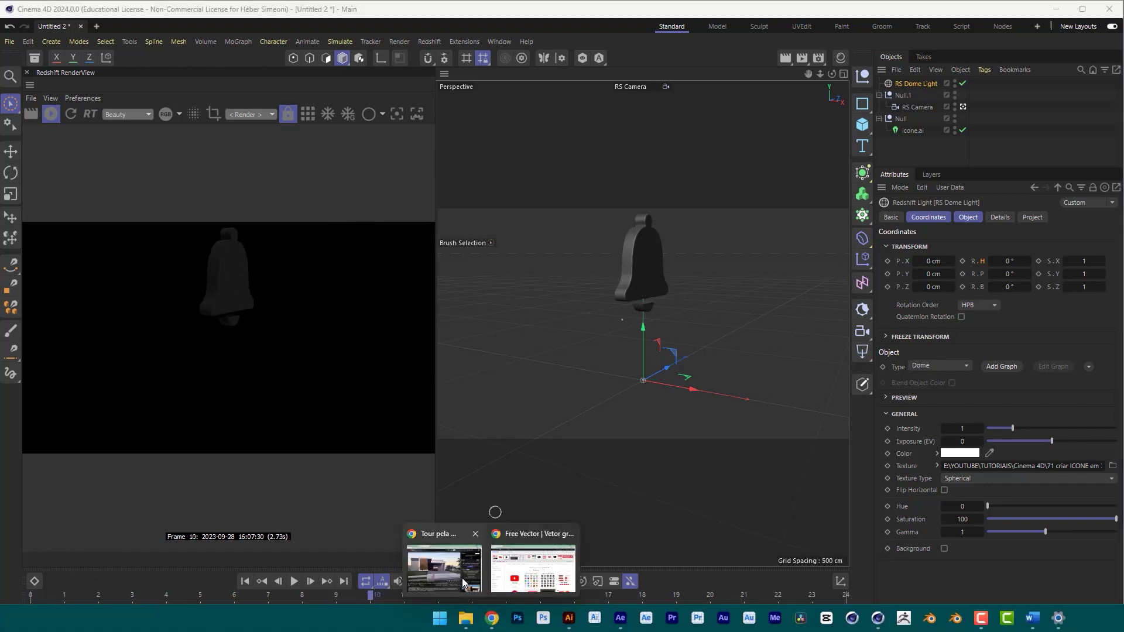
# In Chrome, preview the Bright-Roof-Multi HDR studio image, then hide the browser.
pyautogui.click(494, 580)
pyautogui.click(213, 16)
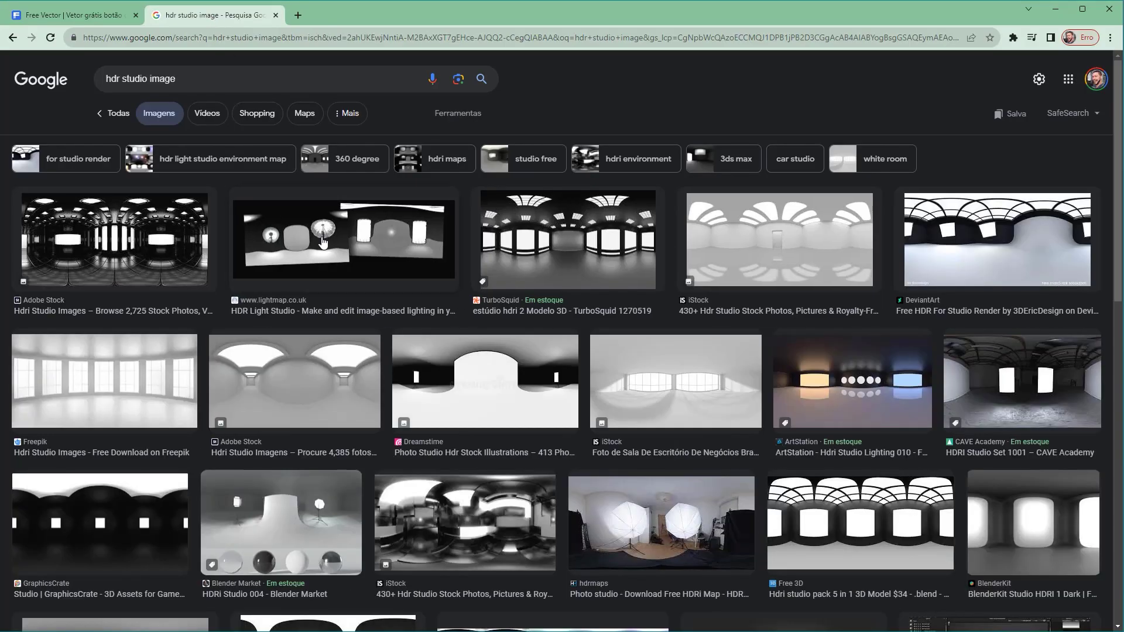
pyautogui.moveTo(302, 88)
pyautogui.mouseDown()
pyautogui.moveTo(140, 85)
pyautogui.moveTo(188, 87)
pyautogui.moveTo(1033, 399)
pyautogui.moveTo(931, 213)
pyautogui.moveTo(972, 199)
pyautogui.mouseUp()
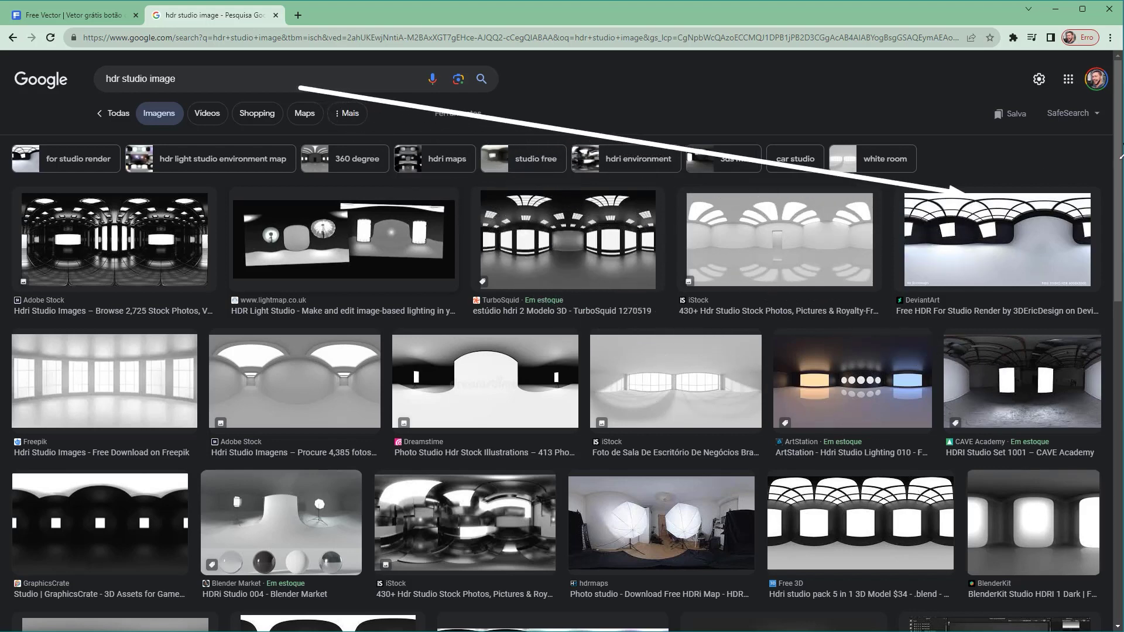
pyautogui.scroll(-5, 1087, 323)
pyautogui.scroll(-8, 1087, 323)
pyautogui.scroll(-1, 1087, 322)
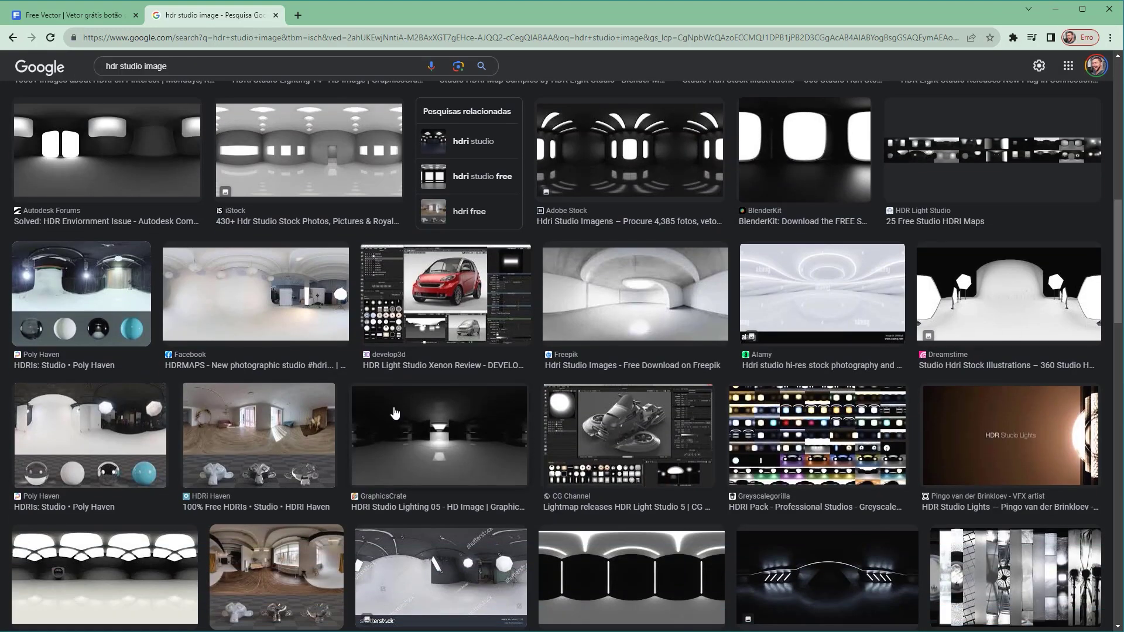
pyautogui.scroll(-5, 394, 413)
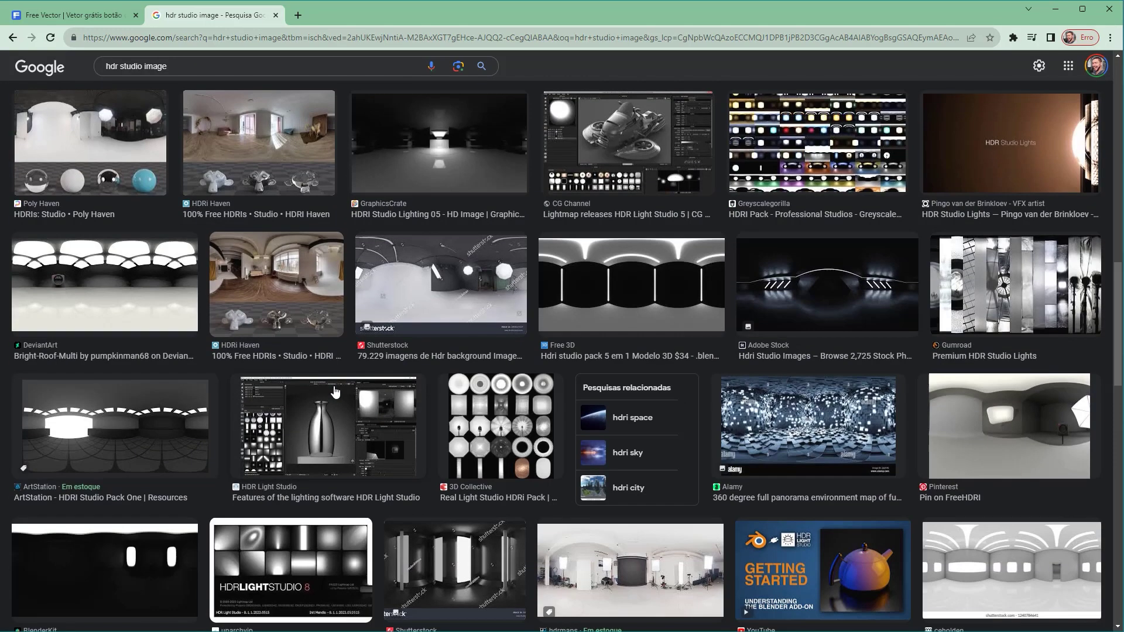
pyautogui.click(93, 290)
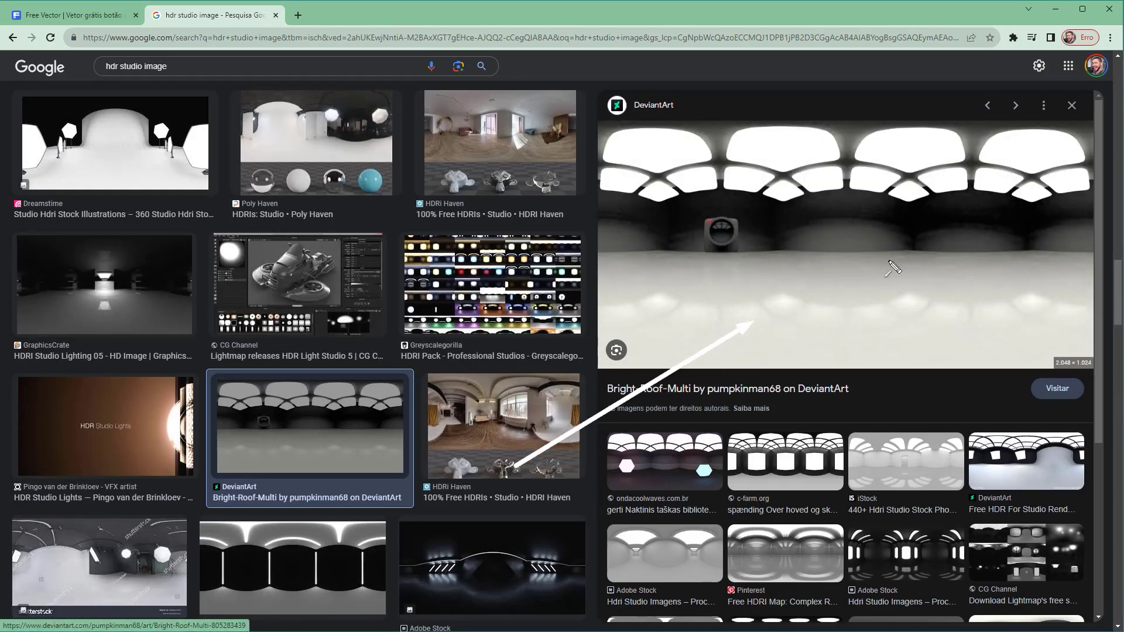
pyautogui.click(1055, 9)
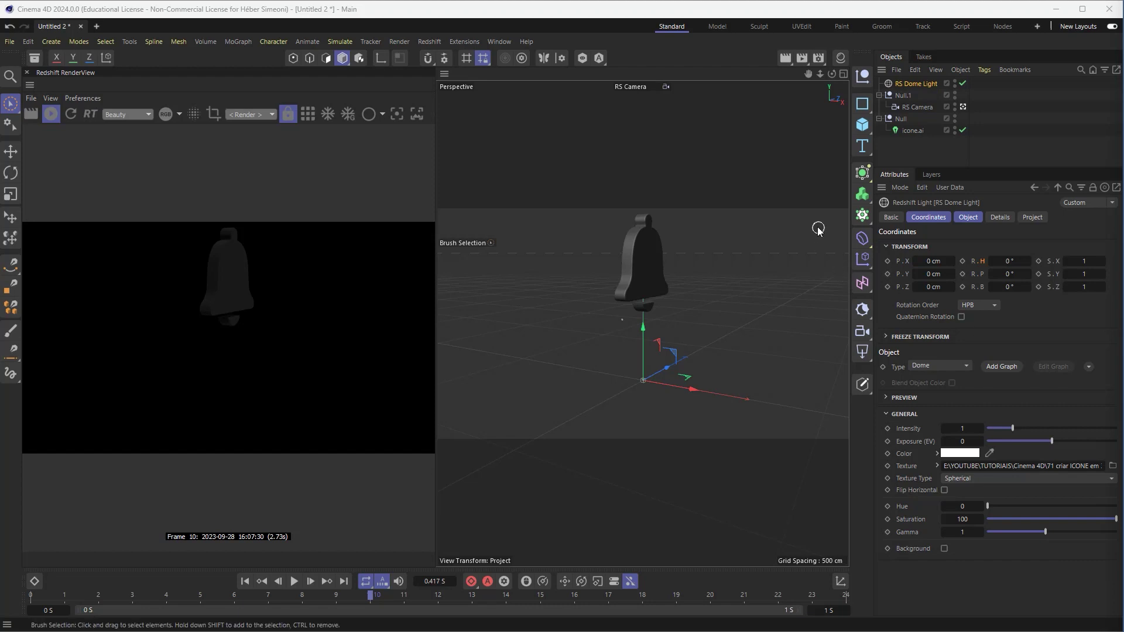
# Create a new default material Mat and apply it to the icone.ai bell.
pyautogui.moveTo(611, 303); pyautogui.dragTo(834, 70)
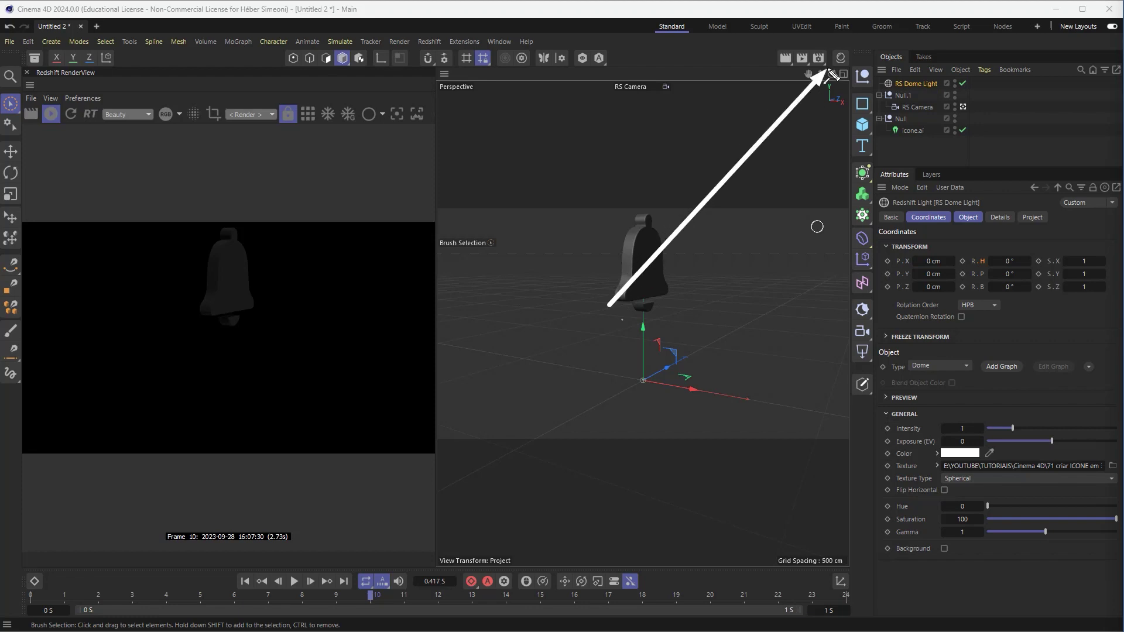
pyautogui.click(841, 58)
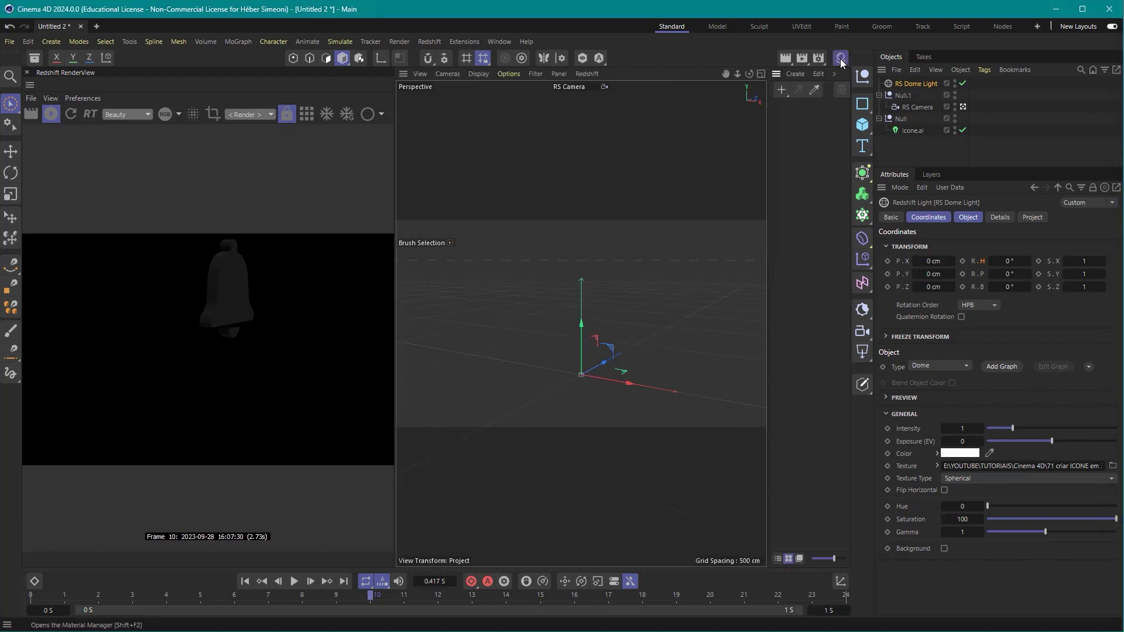
pyautogui.doubleClick(800, 150)
pyautogui.hotkey('ctrl', 'z')
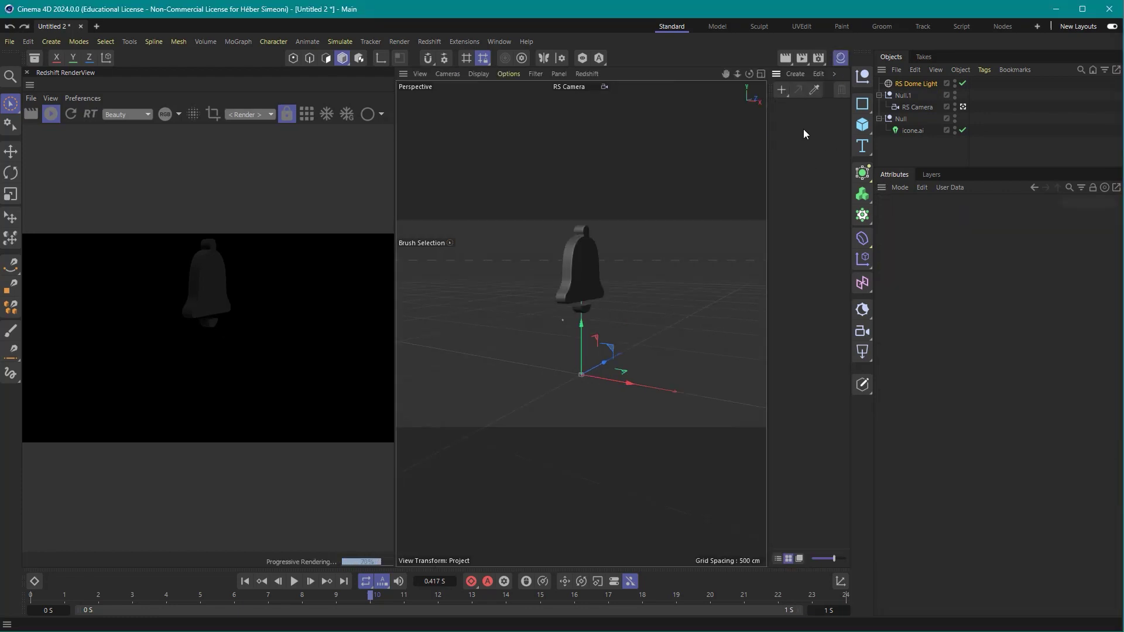
pyautogui.doubleClick(798, 137)
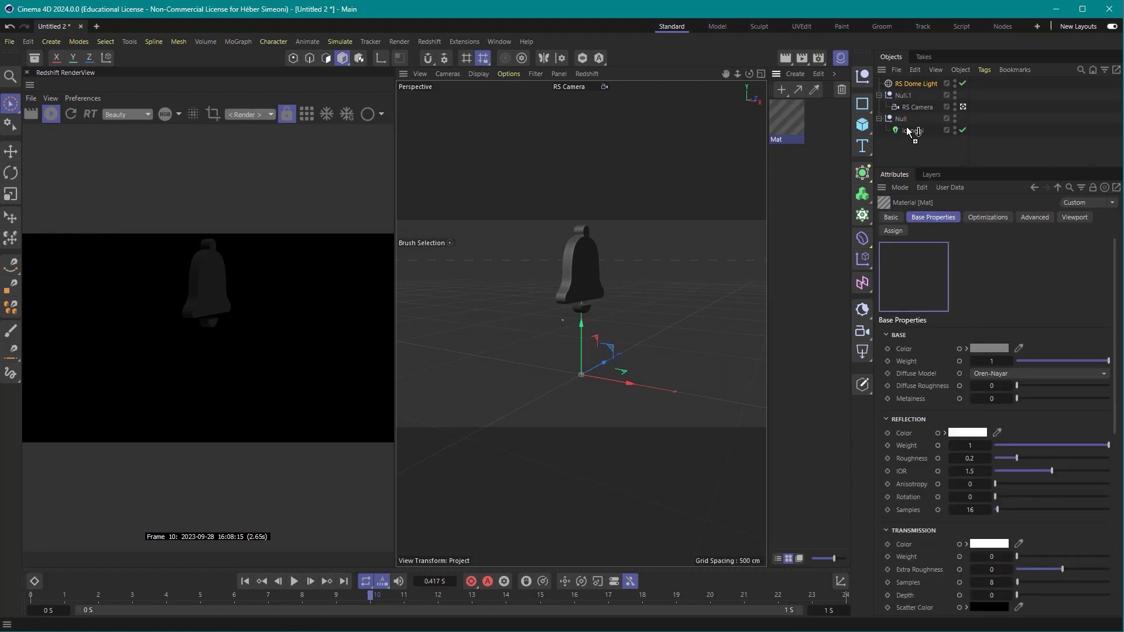
pyautogui.moveTo(793, 114); pyautogui.dragTo(914, 130)
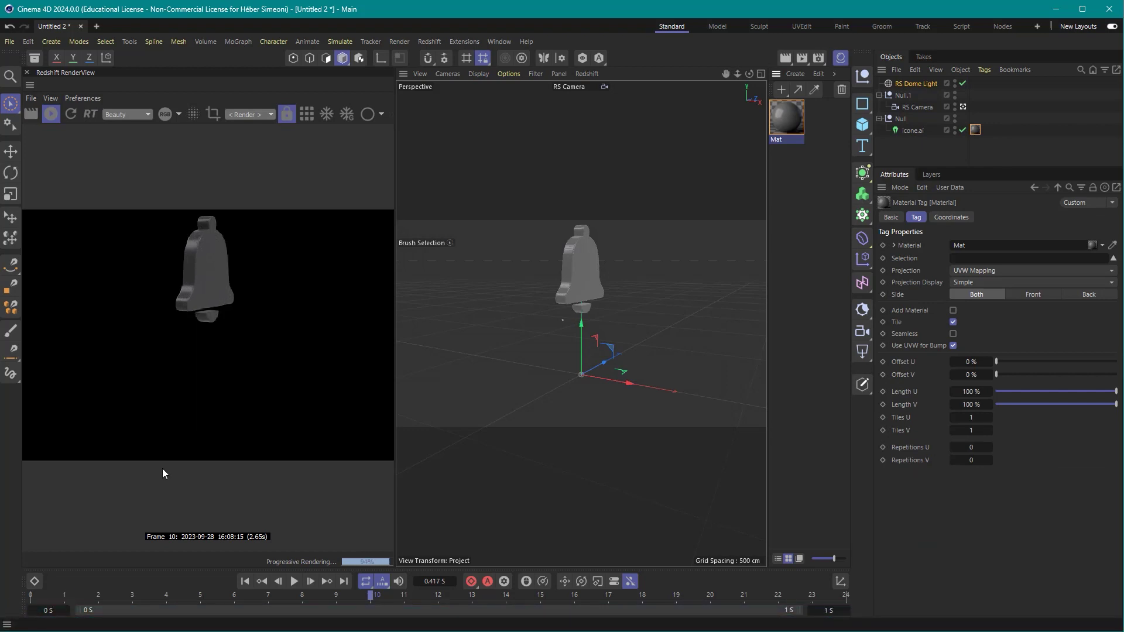
# Scrub the animation while toggling the RS Dome Light off and back on.
pyautogui.click(35, 597)
pyautogui.moveTo(56, 600); pyautogui.dragTo(370, 596)
pyautogui.moveTo(384, 596); pyautogui.dragTo(31, 596)
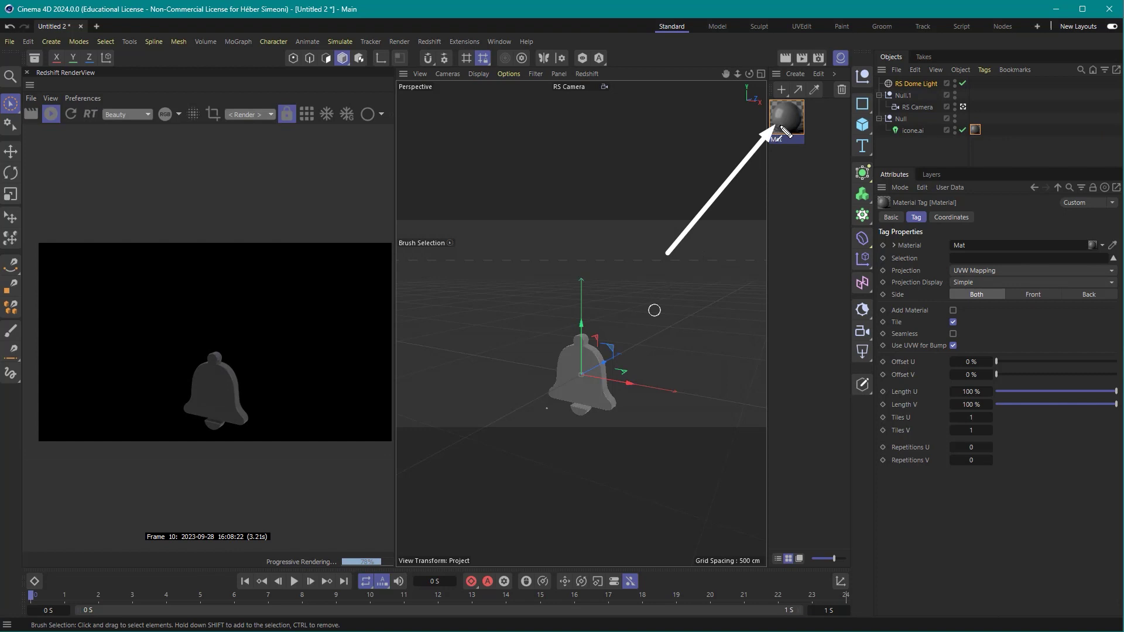
pyautogui.click(963, 83)
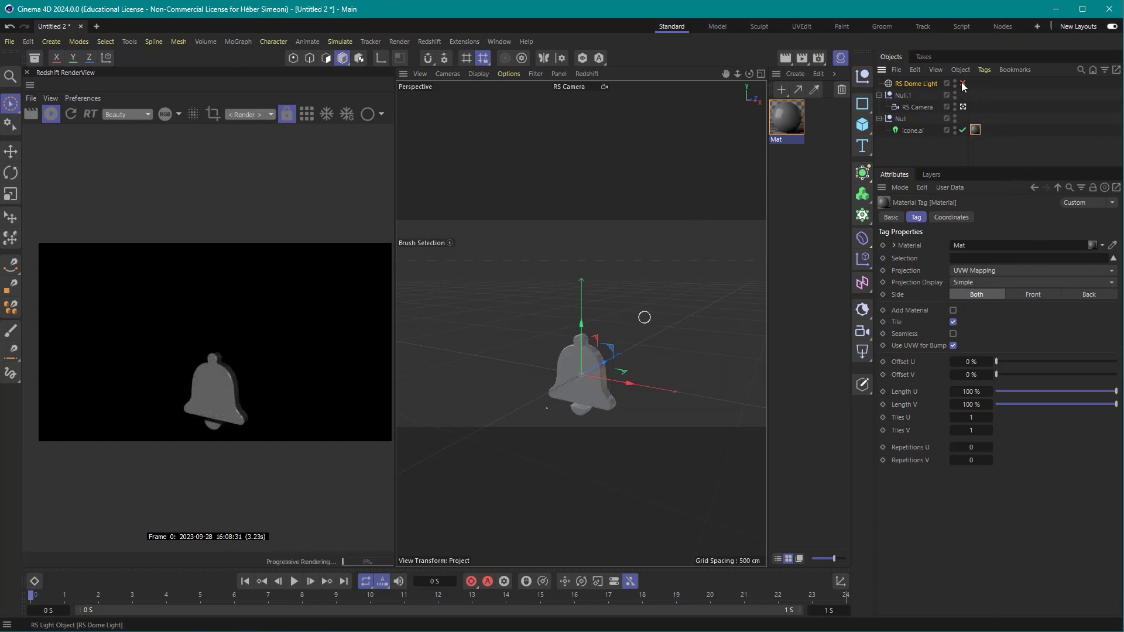
pyautogui.moveTo(43, 596); pyautogui.dragTo(509, 580)
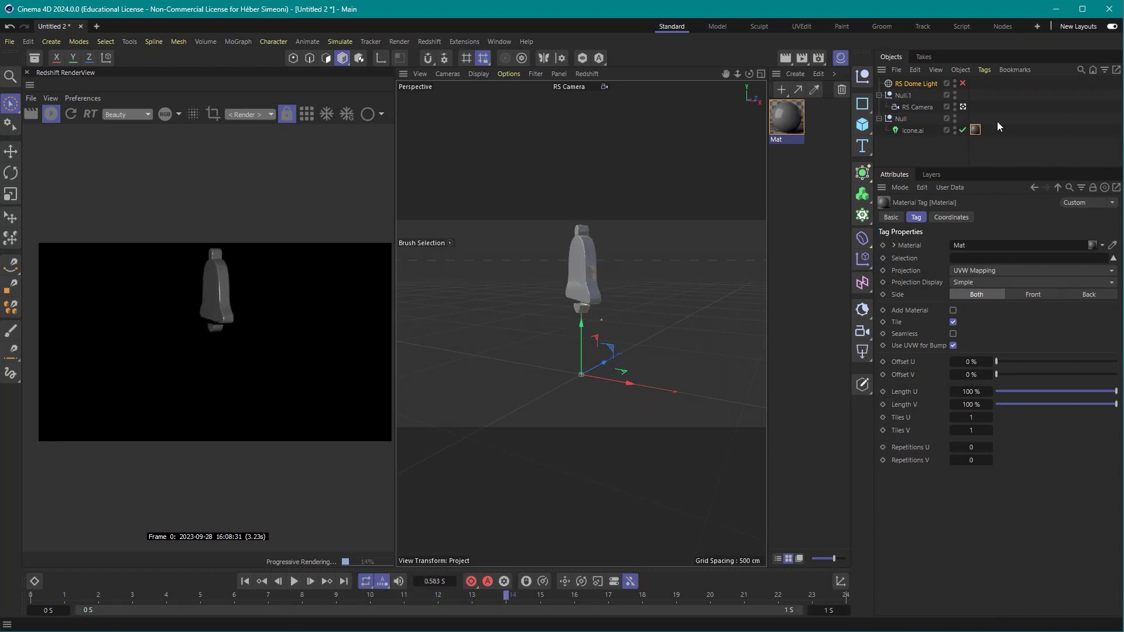
pyautogui.click(963, 83)
pyautogui.moveTo(147, 594)
pyautogui.mouseDown()
pyautogui.moveTo(11, 597)
pyautogui.moveTo(404, 595)
pyautogui.mouseUp()
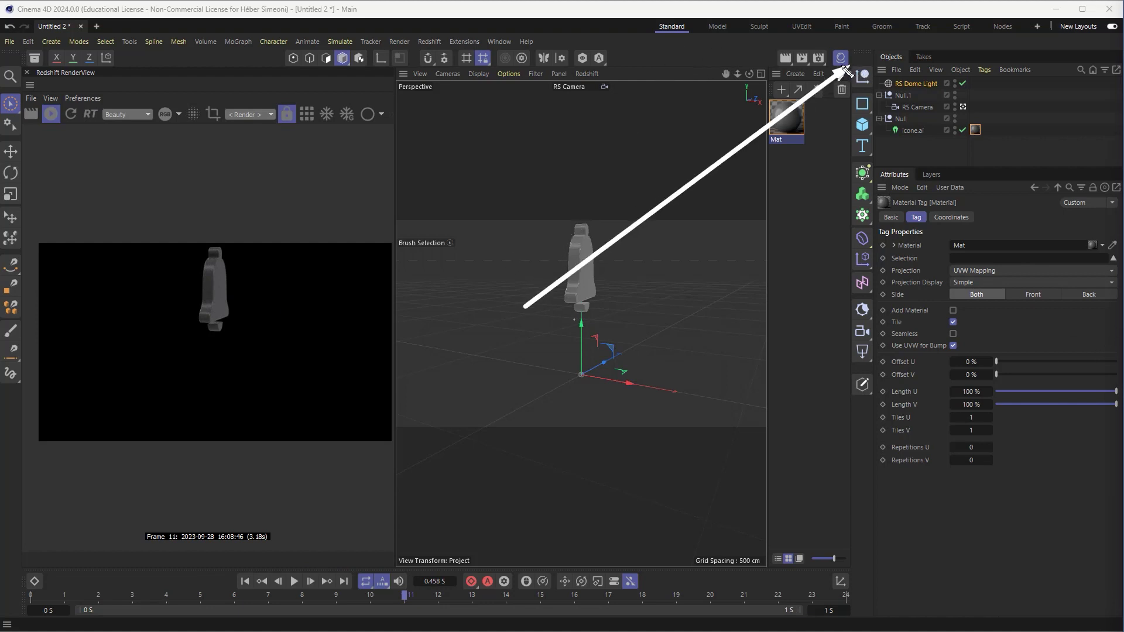
# Set the render Frame Range to All Frames, giving frames 0–24 at 24 fps.
pyautogui.click(819, 59)
pyautogui.moveTo(887, 51); pyautogui.dragTo(571, 85)
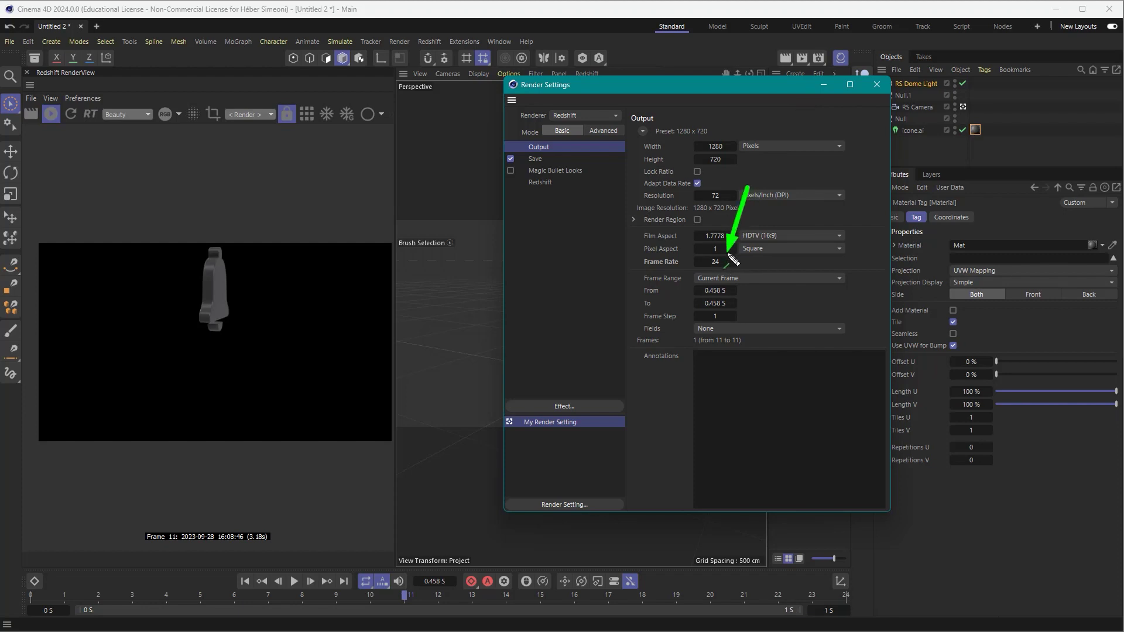
pyautogui.click(720, 280)
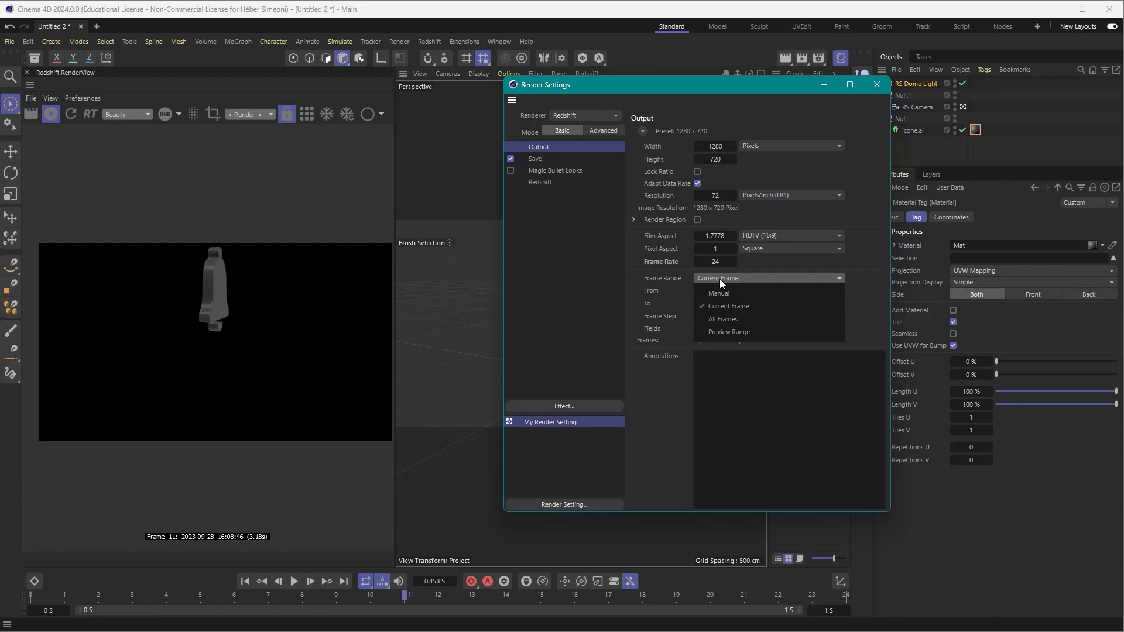
pyautogui.click(720, 321)
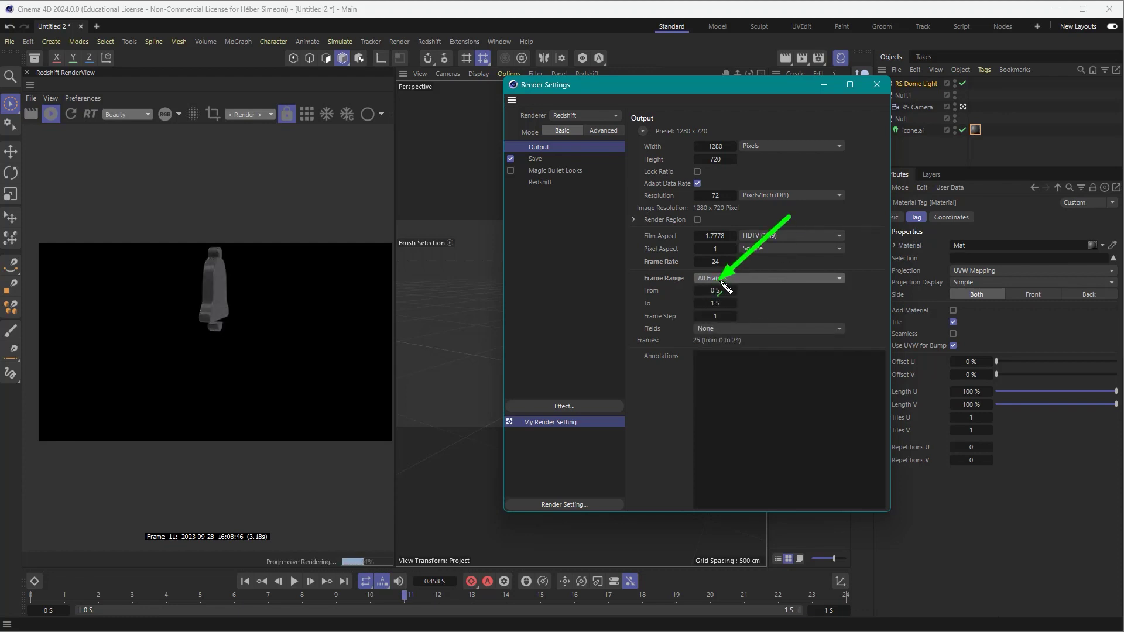
# Save render output as 'icone 3d top' in a new render folder inside animação c4d e after effects.
pyautogui.click(536, 160)
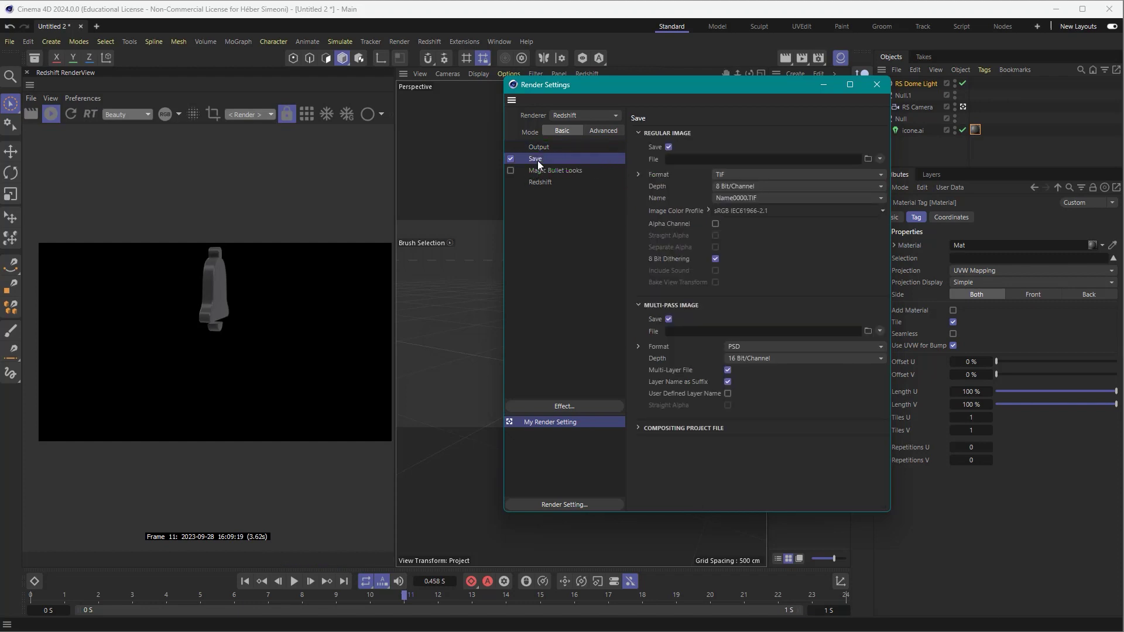
pyautogui.click(867, 159)
pyautogui.moveTo(856, 108); pyautogui.dragTo(808, 100)
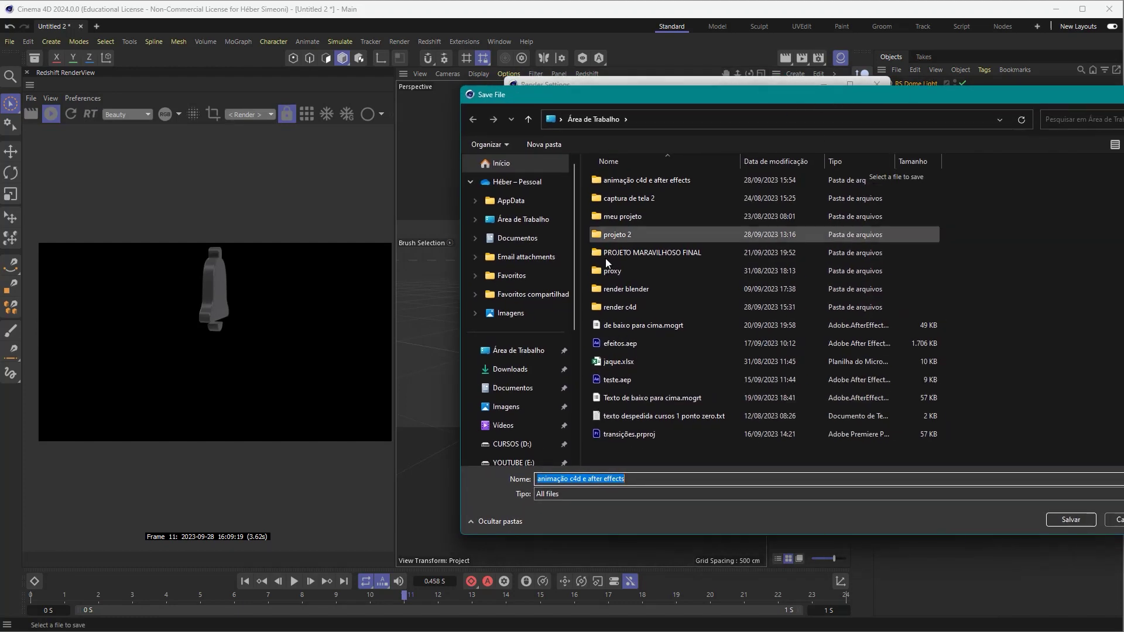
pyautogui.doubleClick(621, 181)
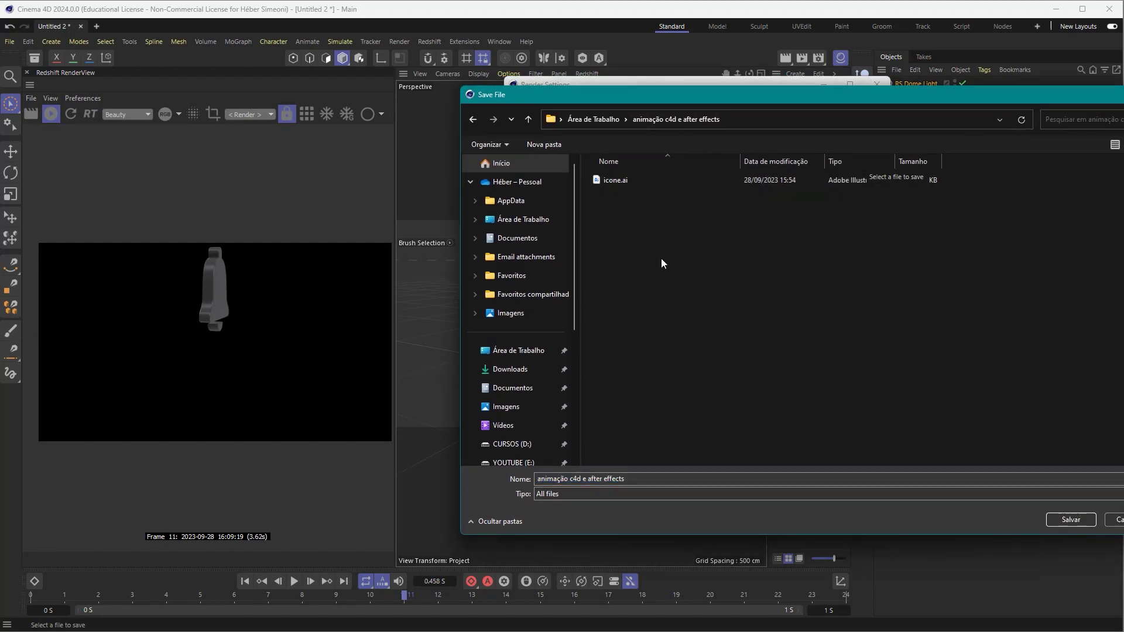
pyautogui.rightClick(626, 260)
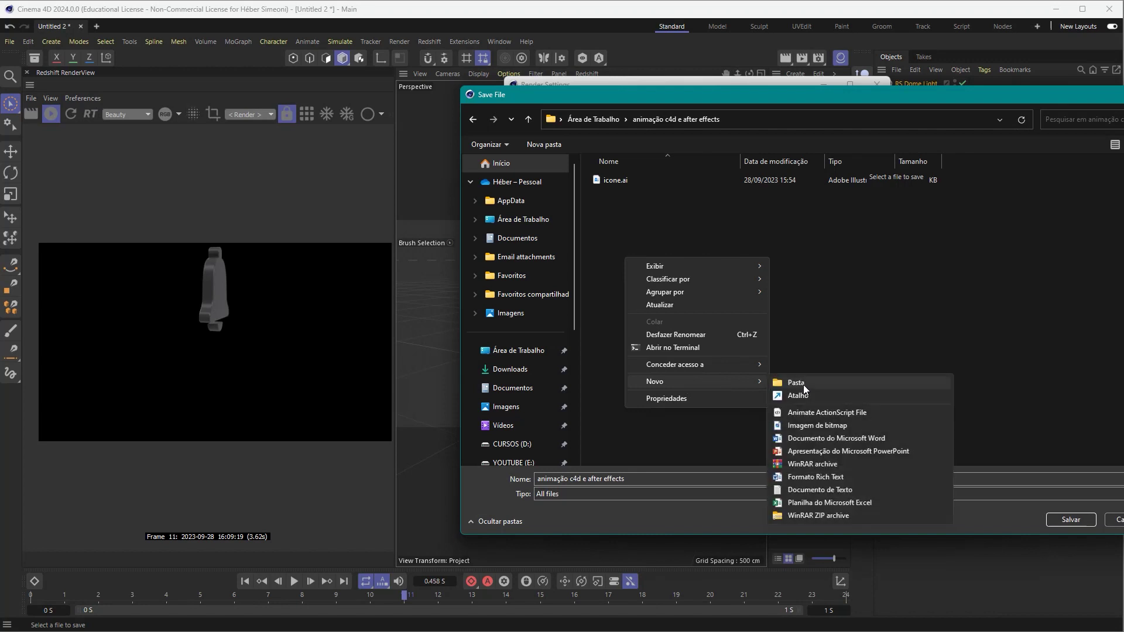
pyautogui.click(808, 384)
pyautogui.write('render')
pyautogui.press('Return')
pyautogui.press('Return')
pyautogui.tripleClick(660, 479)
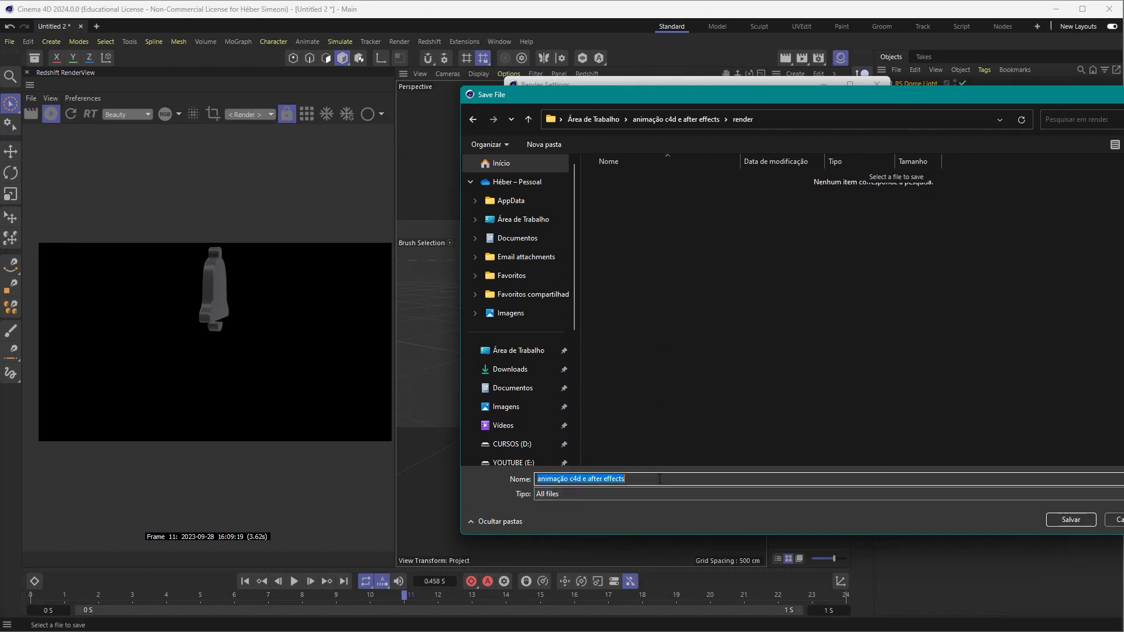
pyautogui.write('uico')
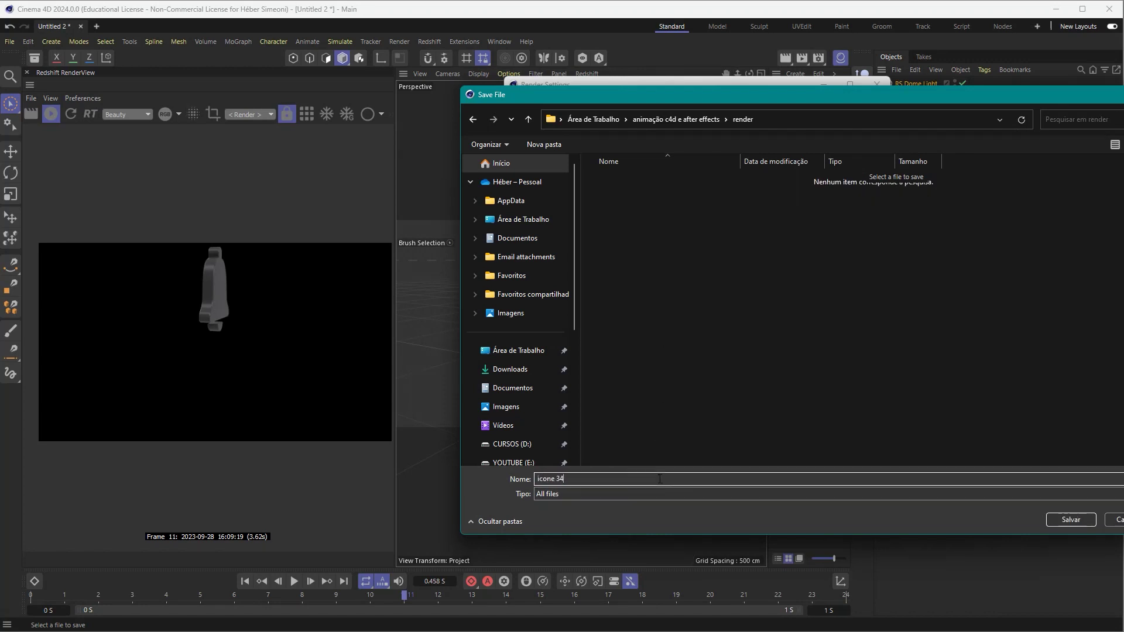
pyautogui.write('op')
pyautogui.press('Return')
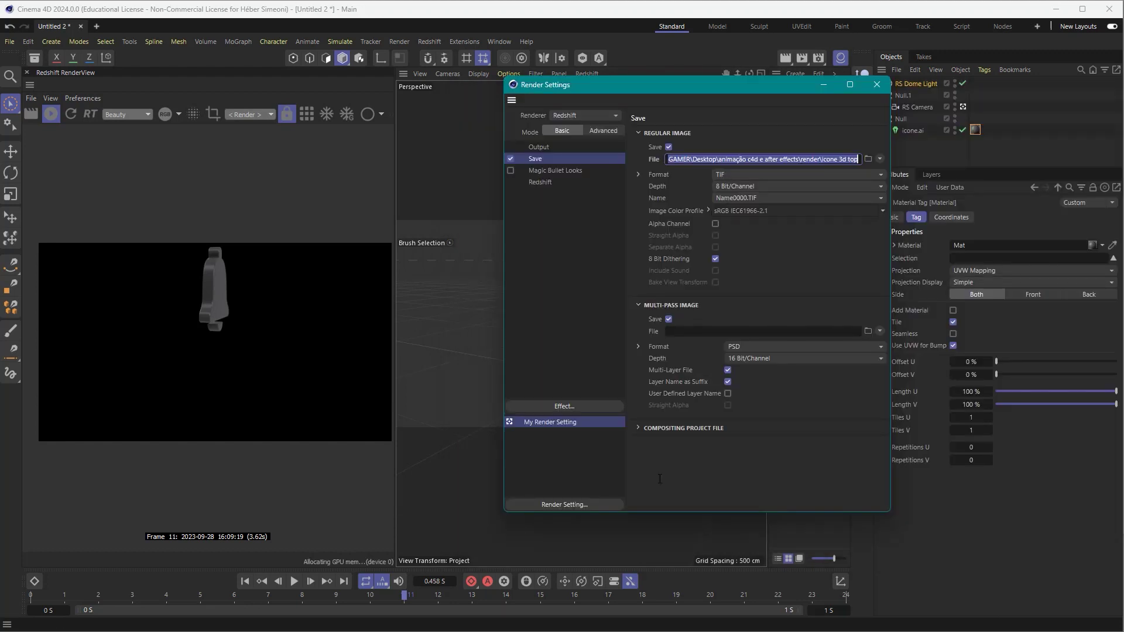
pyautogui.click(726, 174)
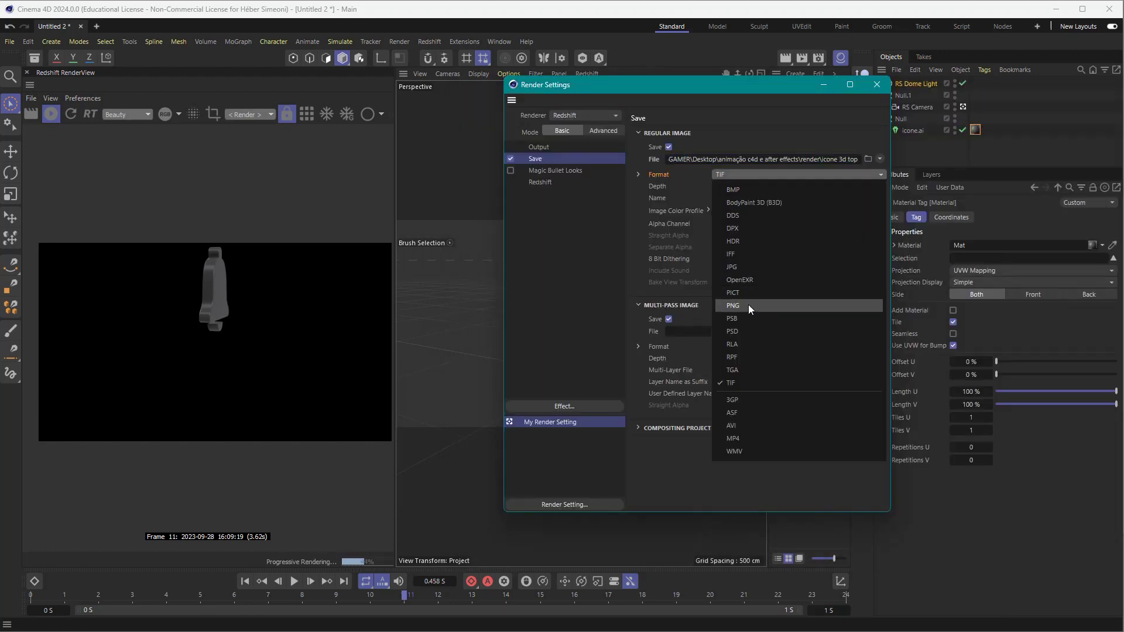
# Keep the render format as TIF, enable Alpha Channel, and close Render Settings.
pyautogui.click(547, 245)
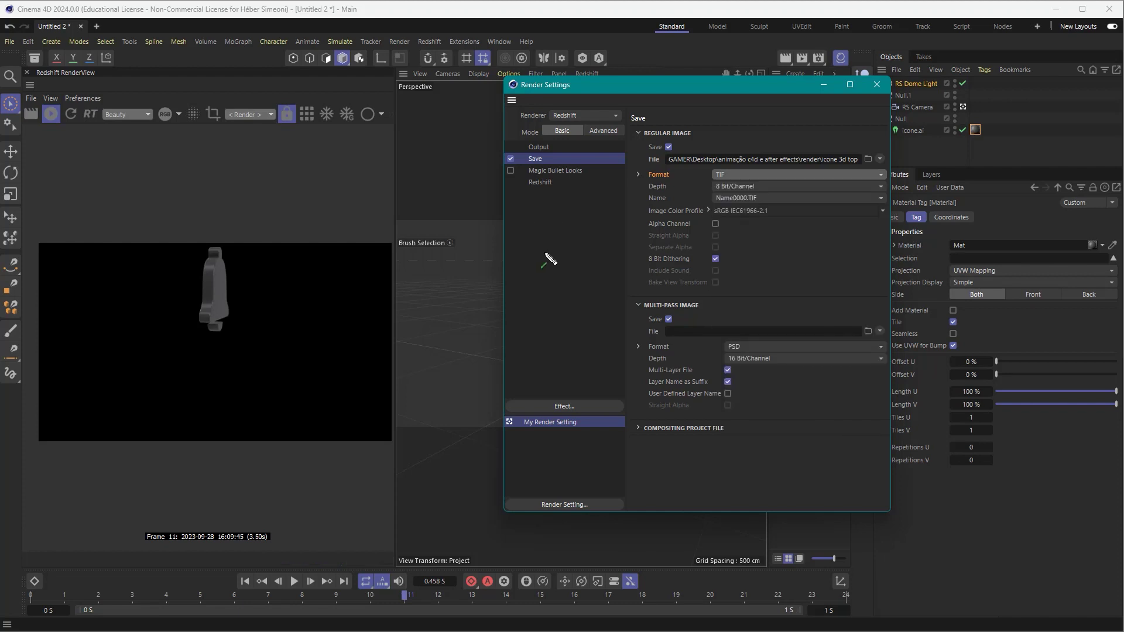
pyautogui.moveTo(387, 123); pyautogui.dragTo(300, 303)
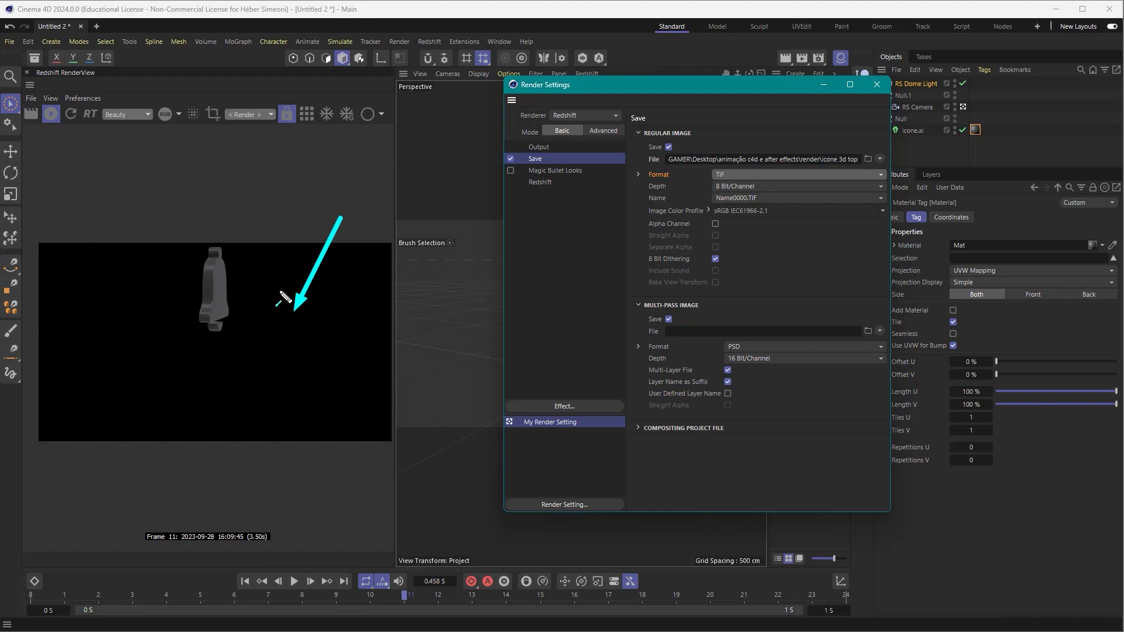
pyautogui.click(730, 175)
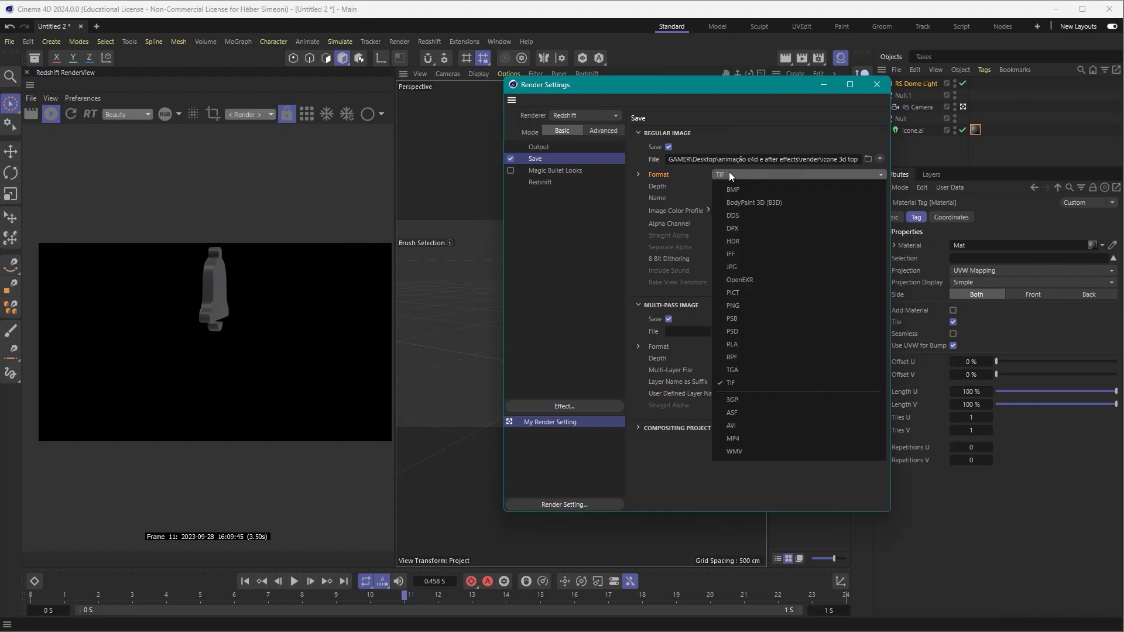
pyautogui.click(731, 176)
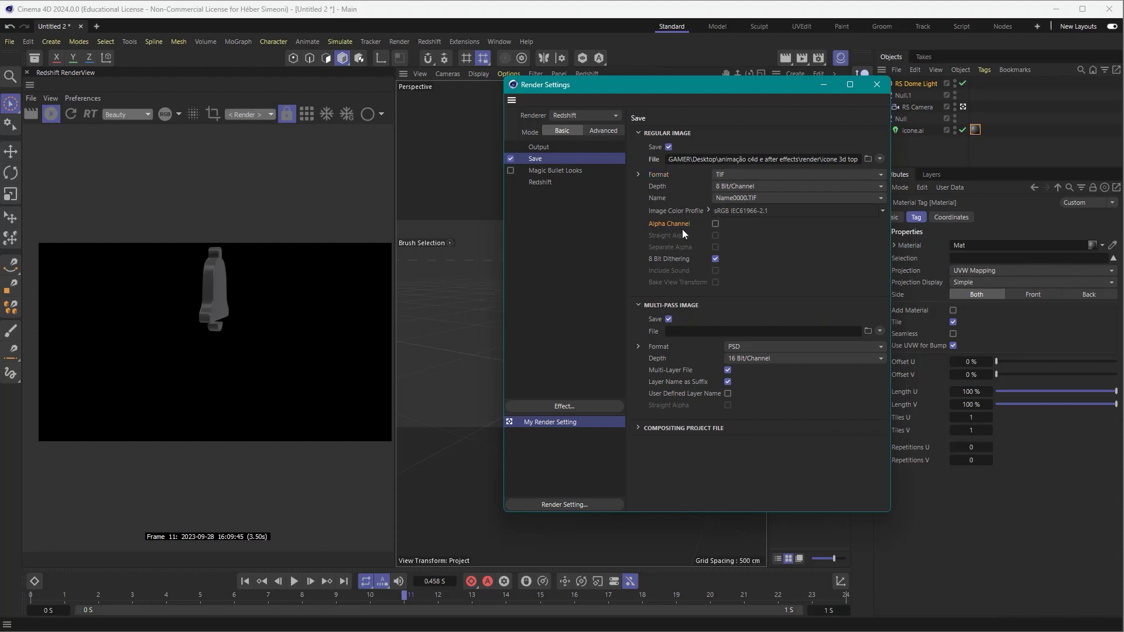
pyautogui.click(716, 225)
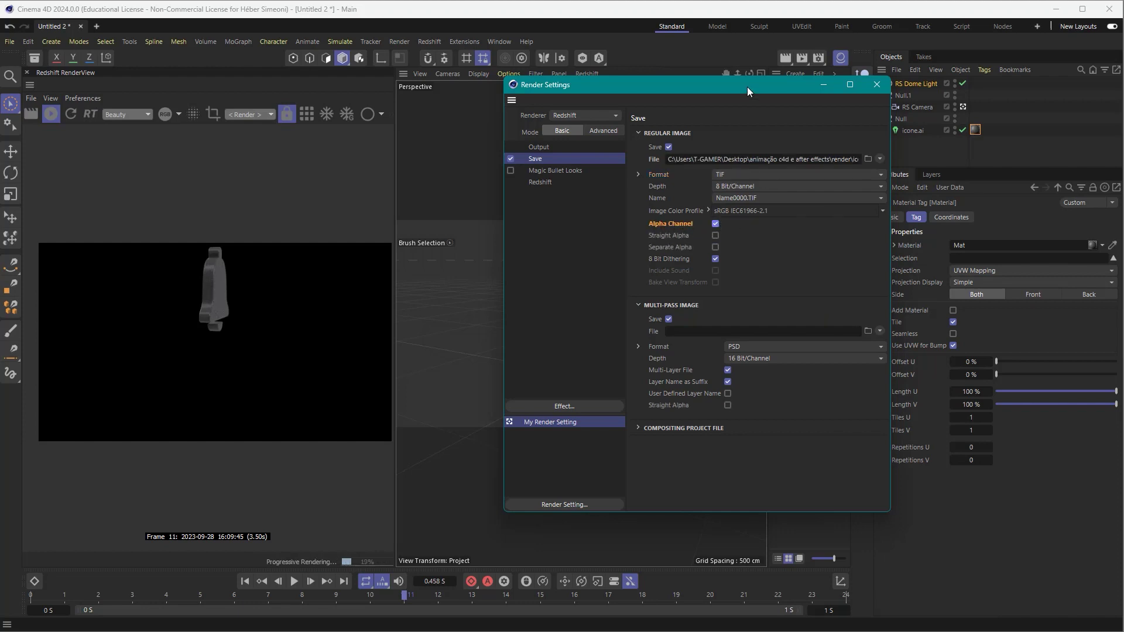
pyautogui.moveTo(745, 94); pyautogui.dragTo(672, 94)
pyautogui.click(804, 85)
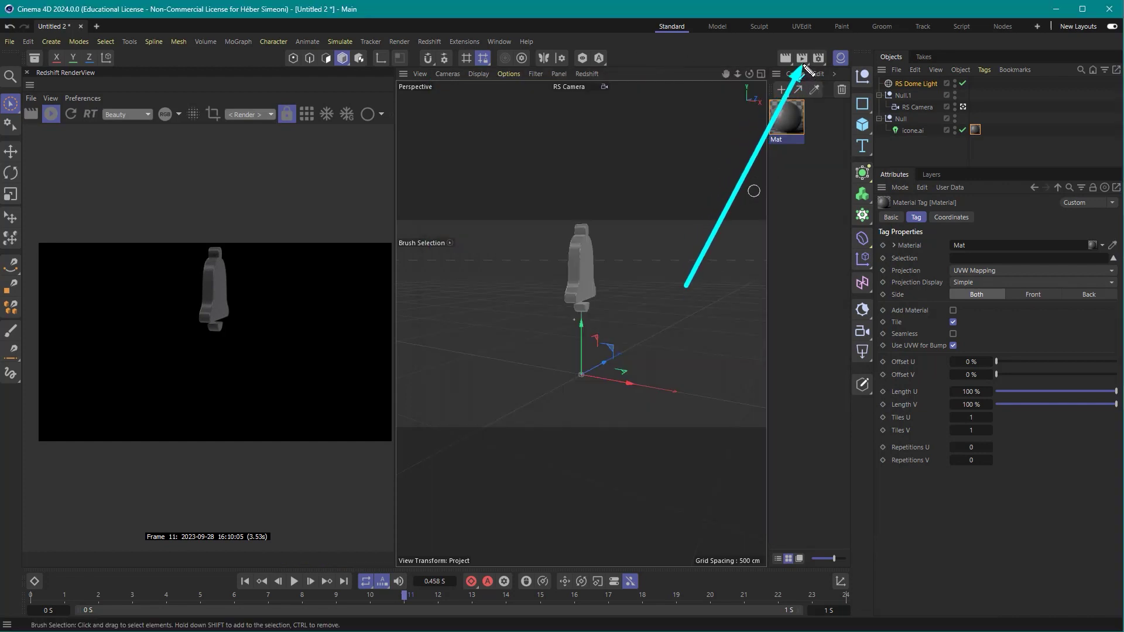
# Render frames 0–24 of the bell animation as icone 3d top, then close the Picture Viewer.
pyautogui.click(802, 59)
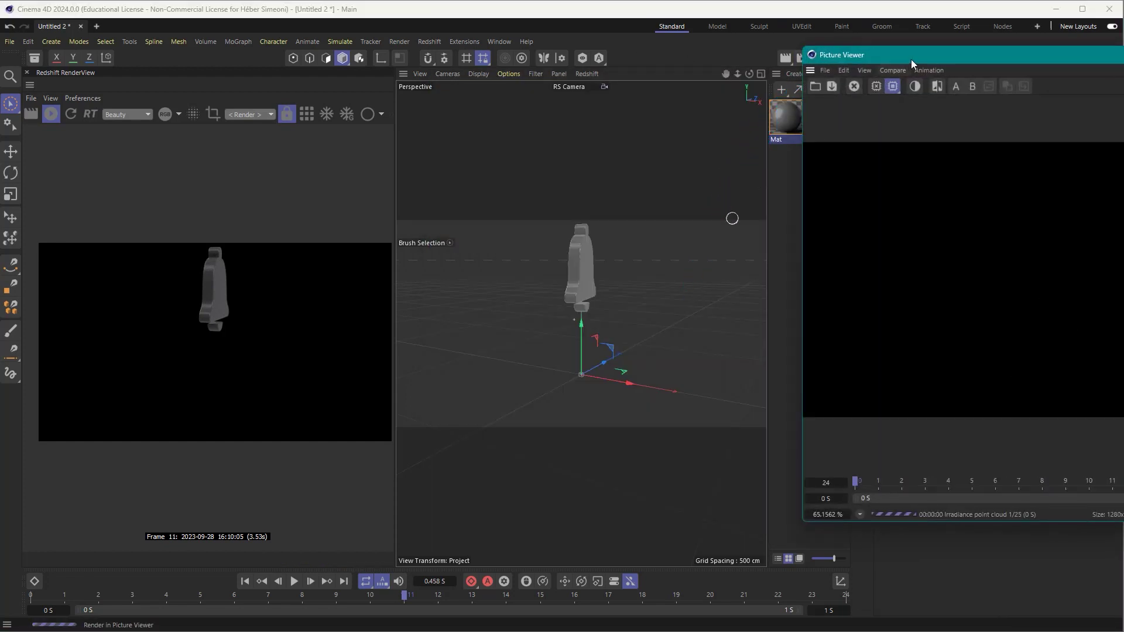
pyautogui.scroll(5, 744, 350)
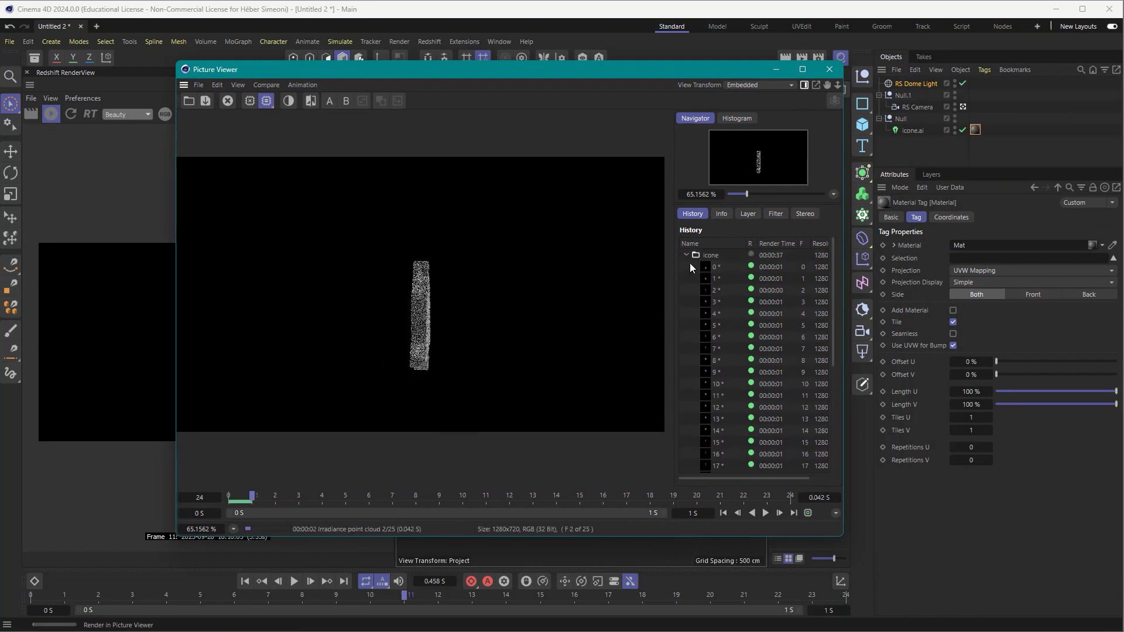
pyautogui.click(687, 255)
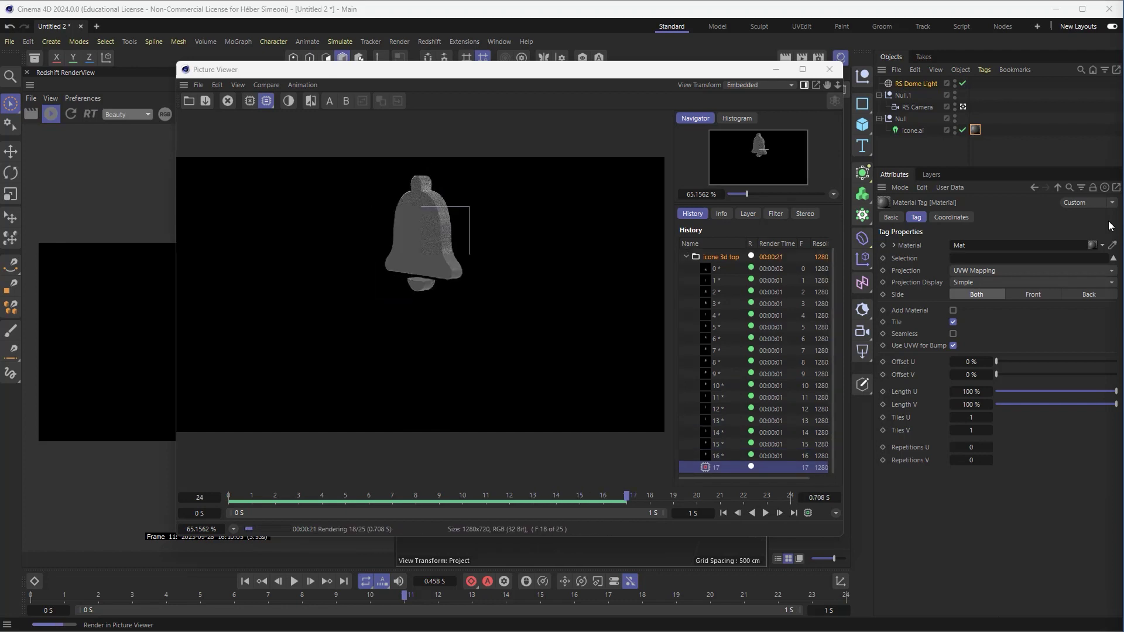
pyautogui.moveTo(535, 445); pyautogui.dragTo(1016, 91)
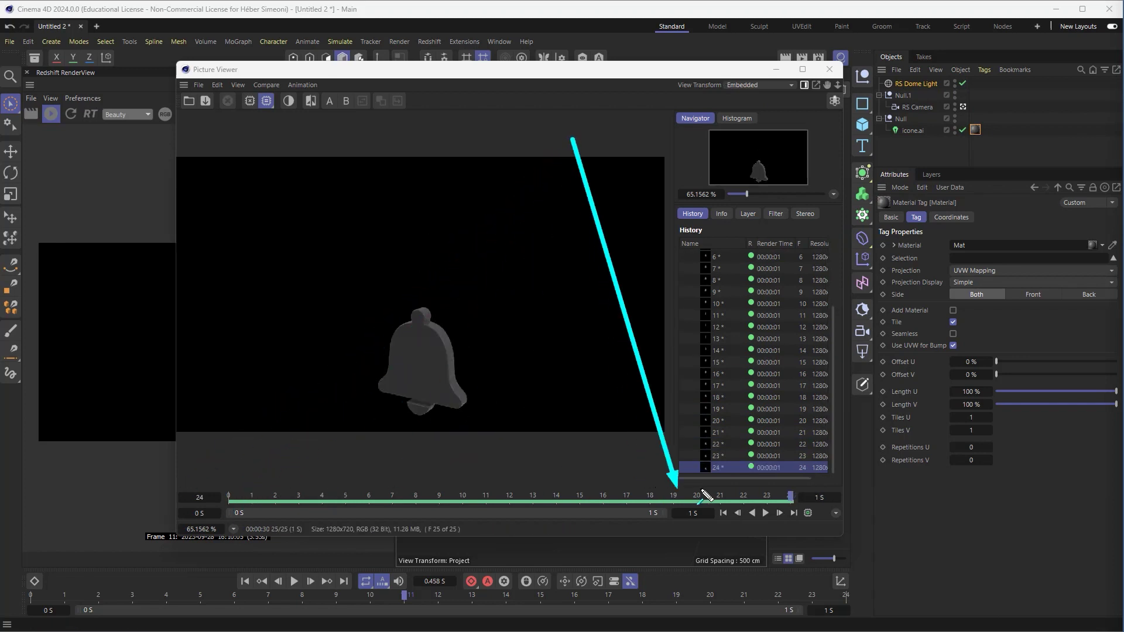
pyautogui.click(829, 69)
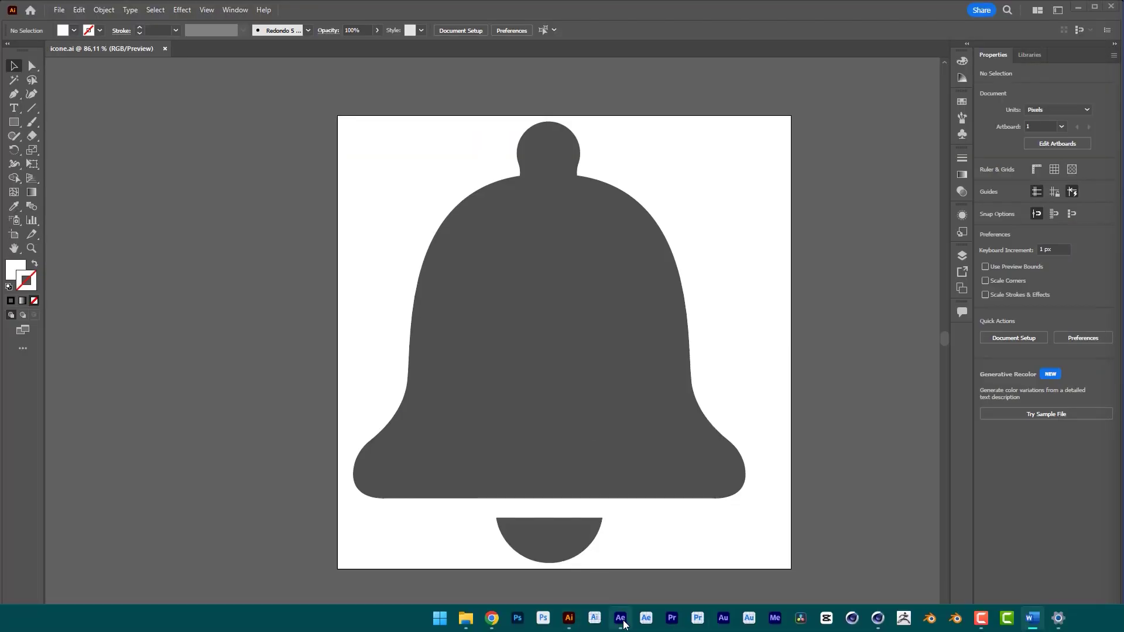
# Bring After Effects forward and preview the arte composition's card animation several times.
pyautogui.click(620, 619)
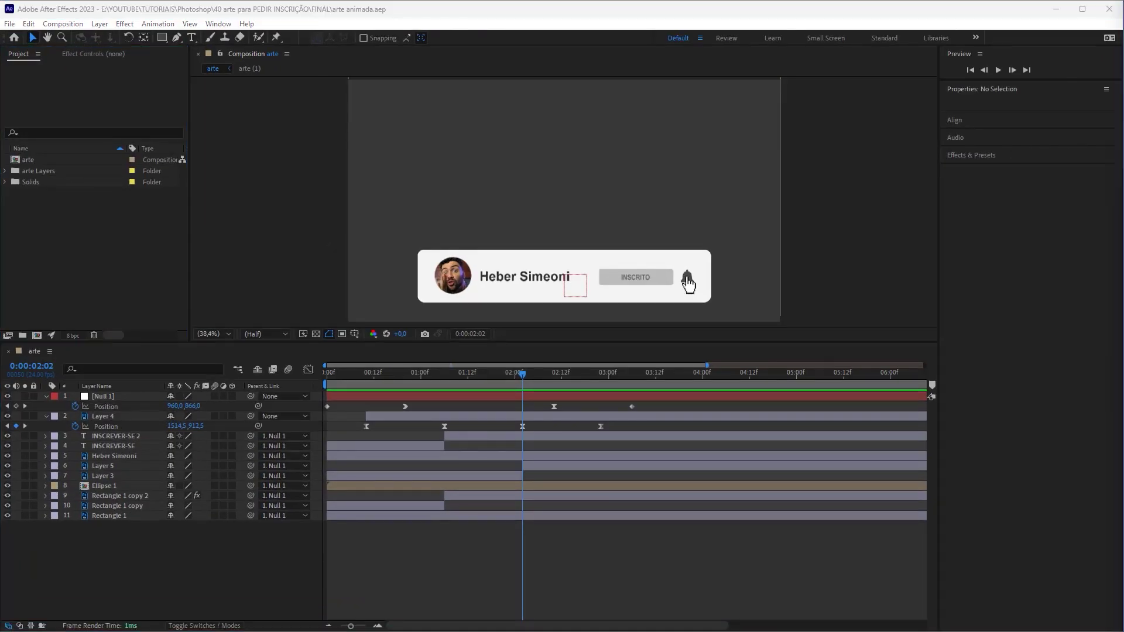
pyautogui.click(514, 602)
pyautogui.press('space')
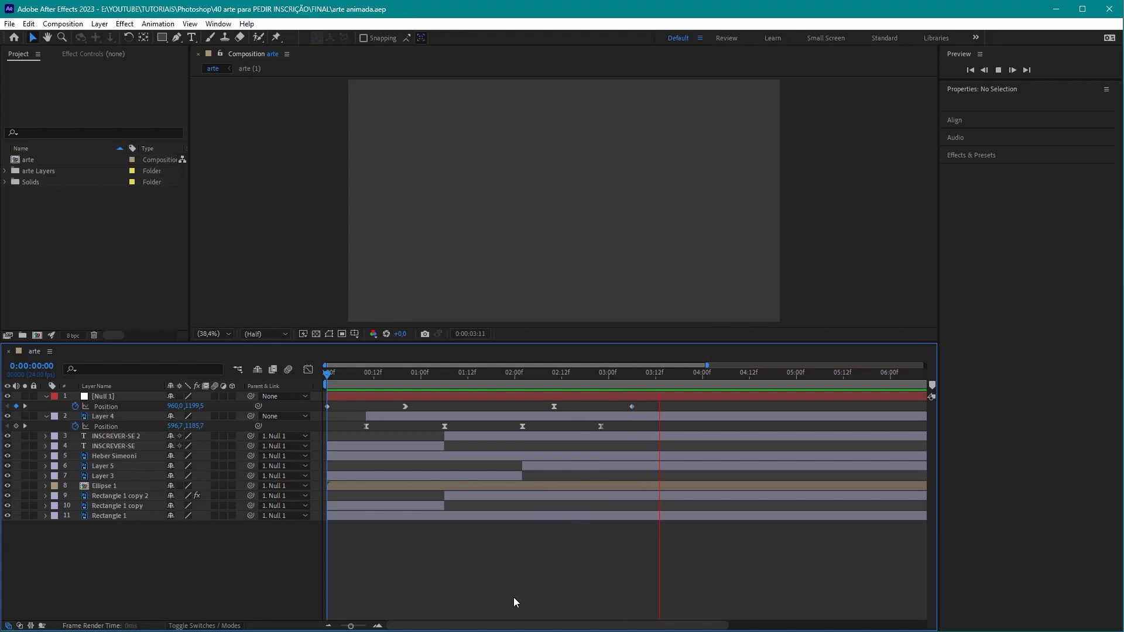
pyautogui.press('space')
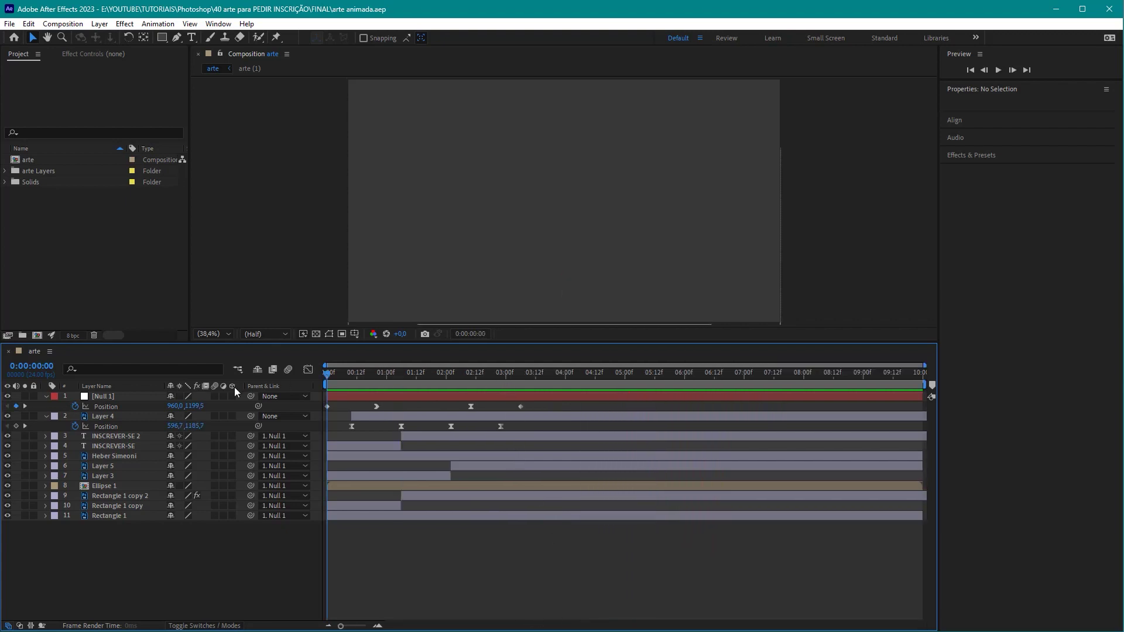
pyautogui.press('space')
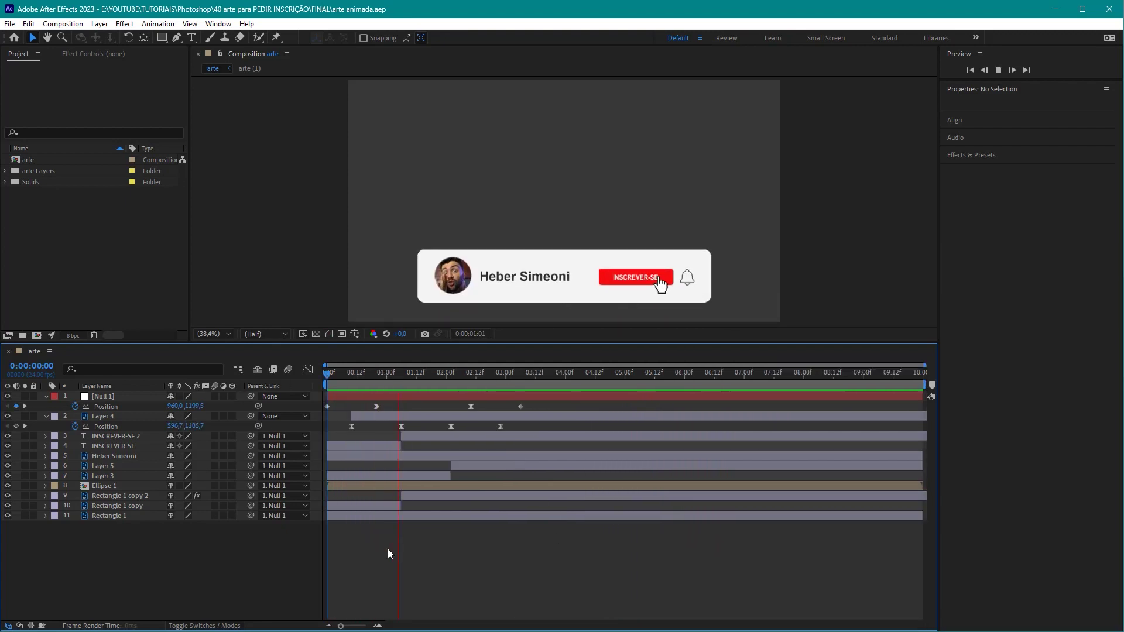
pyautogui.press('space')
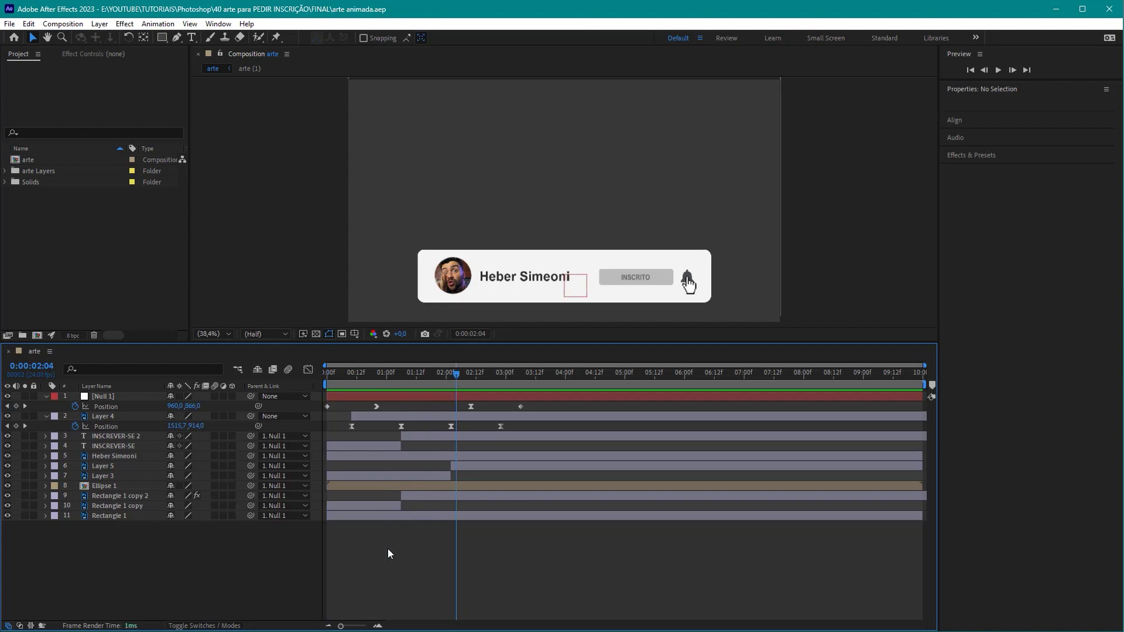
pyautogui.press('space')
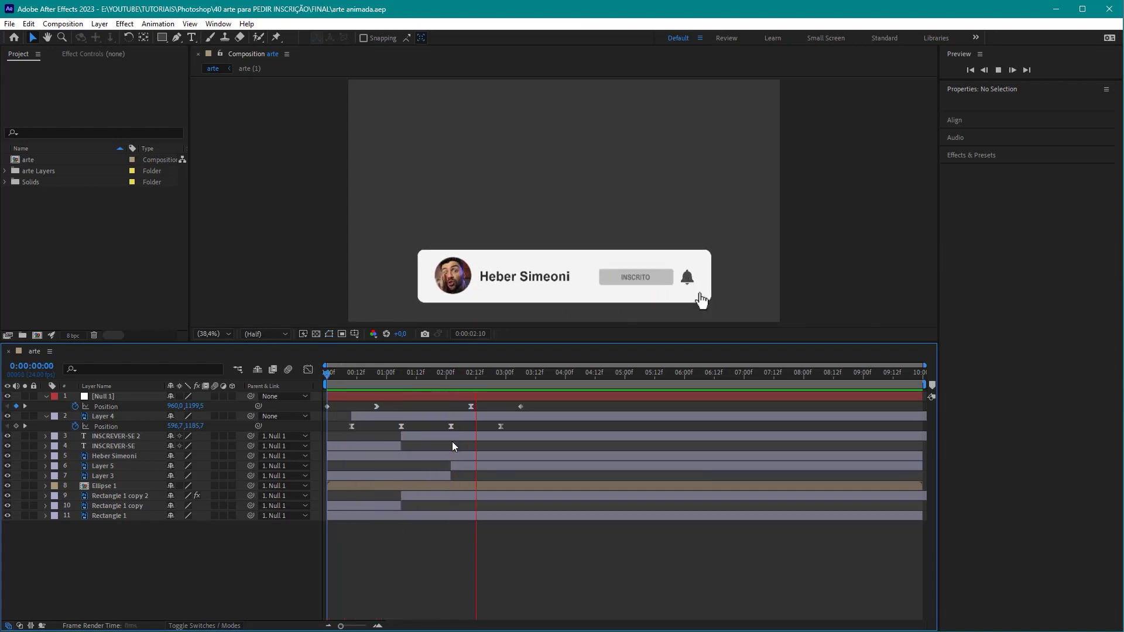
pyautogui.press('space')
# Replay the arte composition from its start, stopping the preview at 0:00:02:08.
pyautogui.moveTo(328, 373)
pyautogui.mouseDown()
pyautogui.moveTo(387, 385)
pyautogui.moveTo(326, 375)
pyautogui.moveTo(390, 375)
pyautogui.mouseUp()
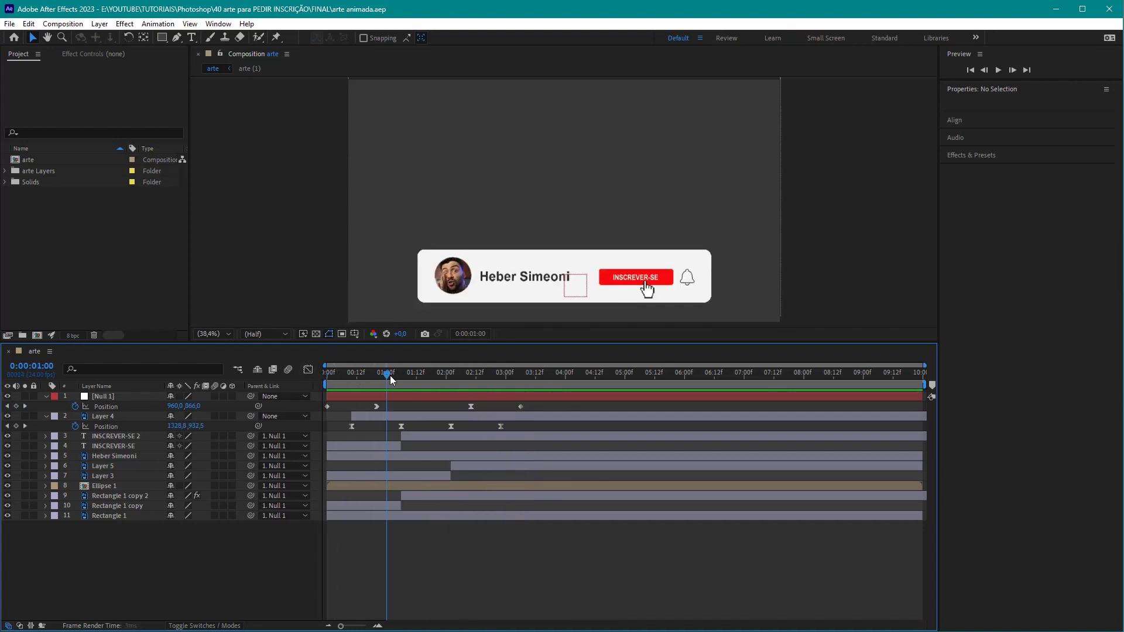
pyautogui.press('Home')
pyautogui.press('space')
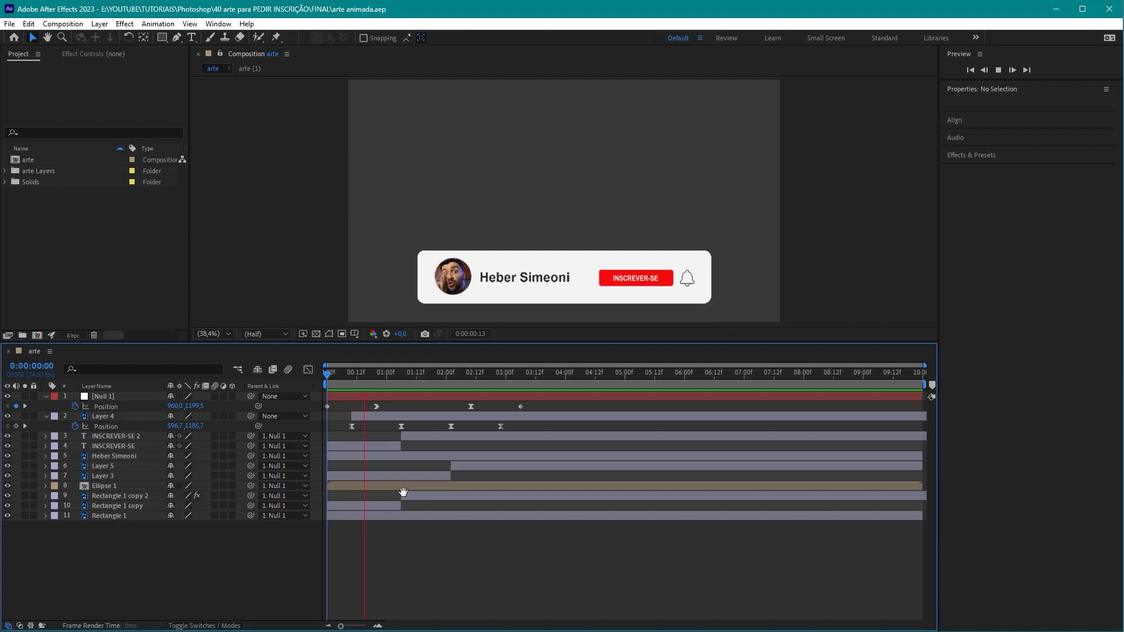
pyautogui.press('space')
pyautogui.press('space')
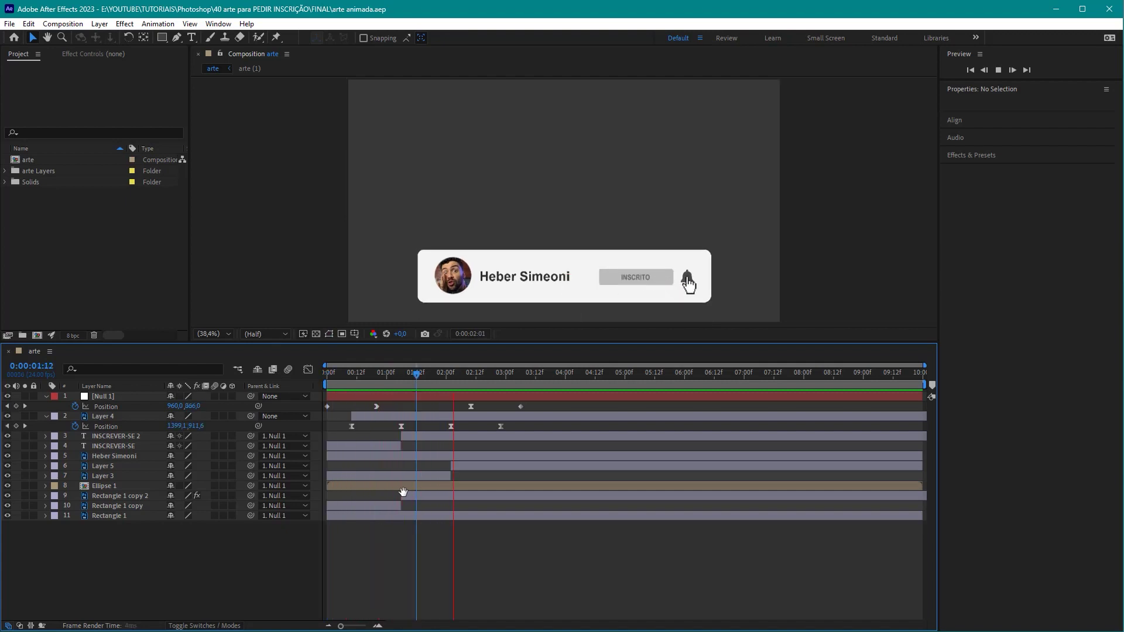
pyautogui.press('space')
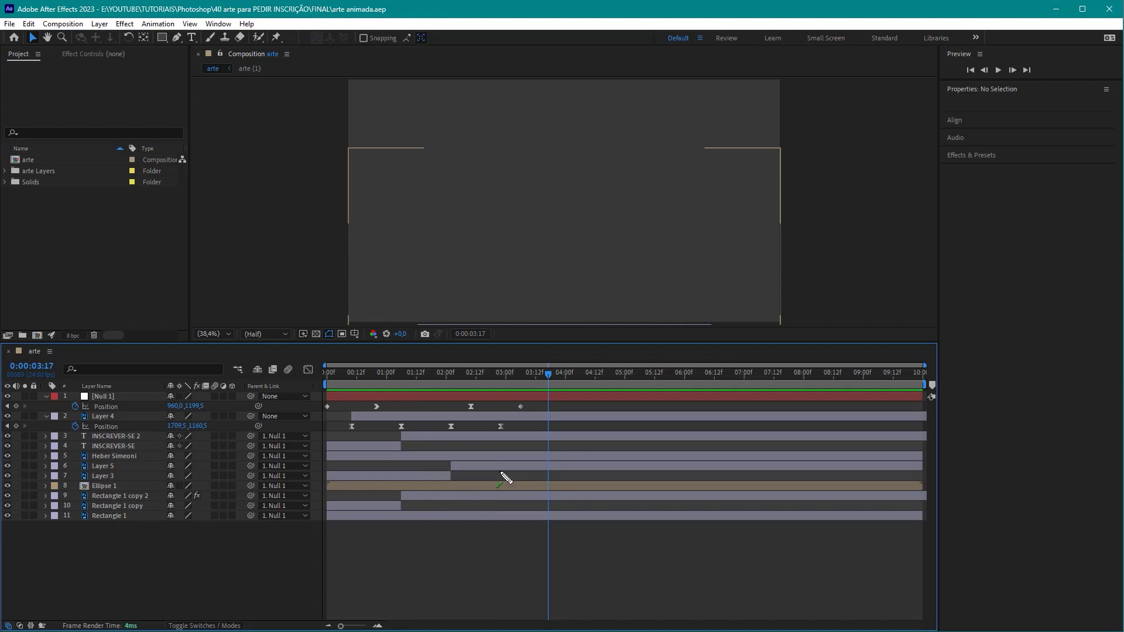
pyautogui.moveTo(497, 508); pyautogui.dragTo(1051, 60)
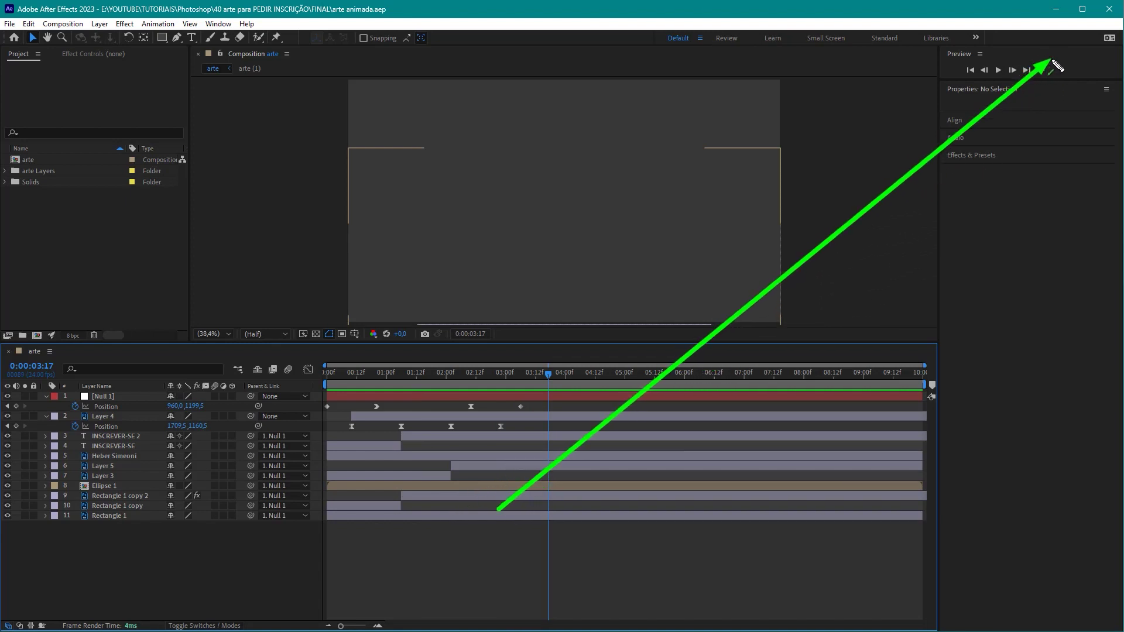
pyautogui.press('Home')
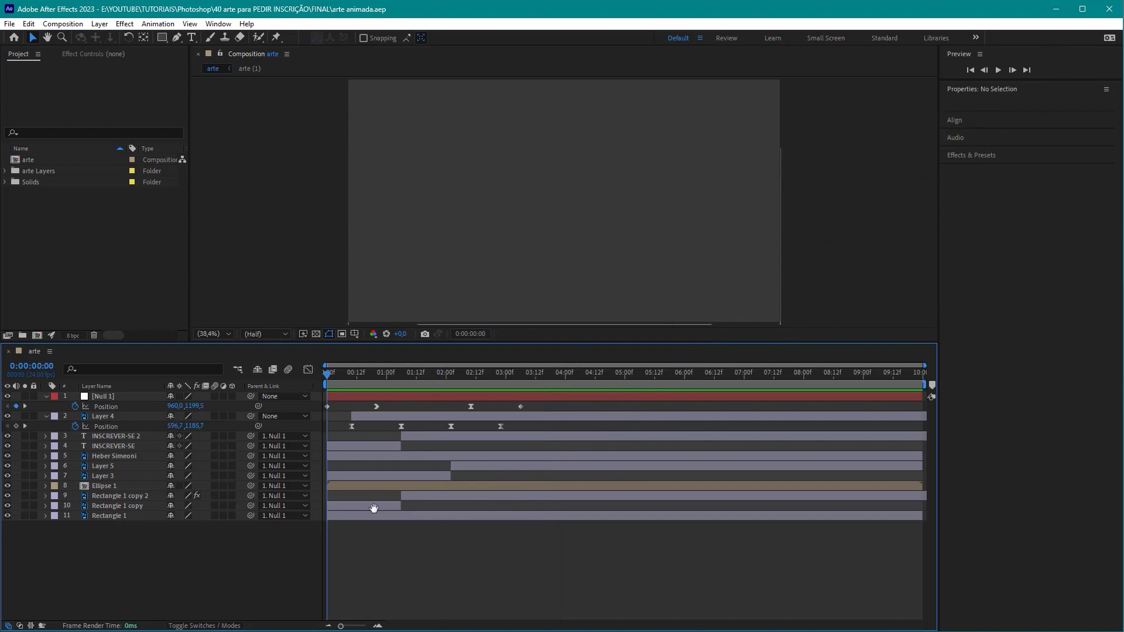
pyautogui.press('space')
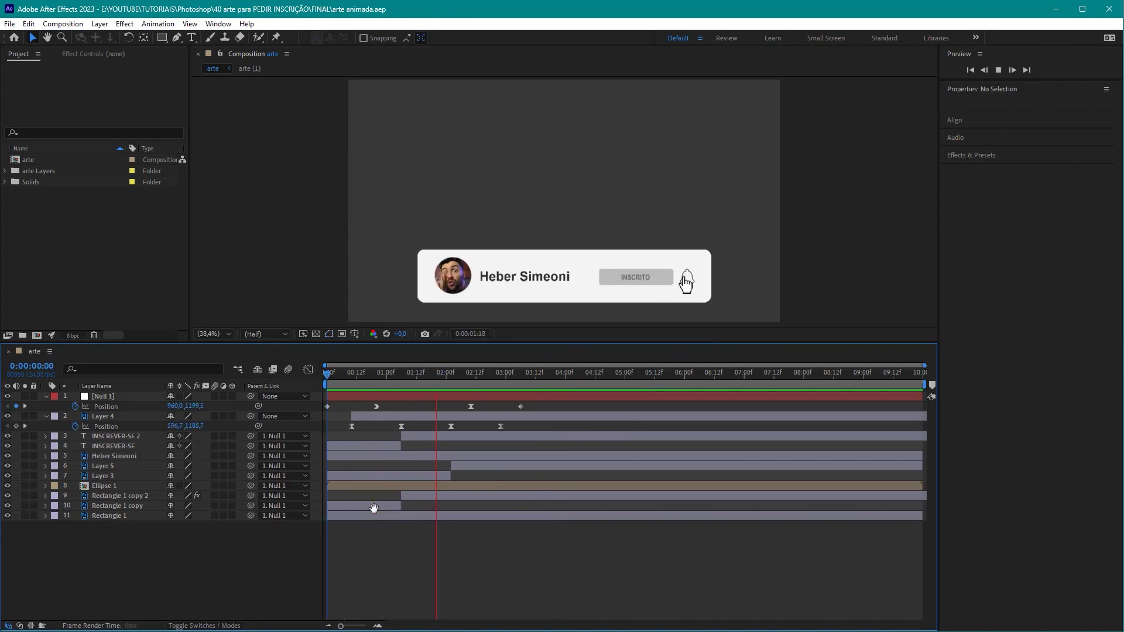
pyautogui.press('space')
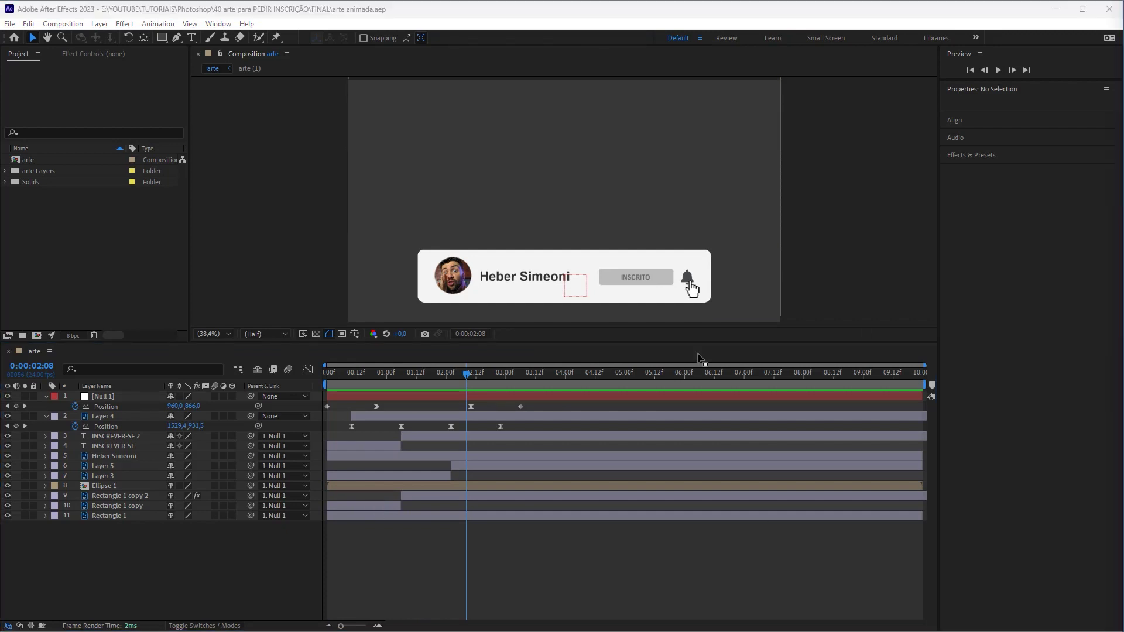
pyautogui.moveTo(603, 513)
pyautogui.mouseDown()
pyautogui.moveTo(201, 251)
pyautogui.moveTo(10, 39)
pyautogui.moveTo(89, 236)
pyautogui.mouseUp()
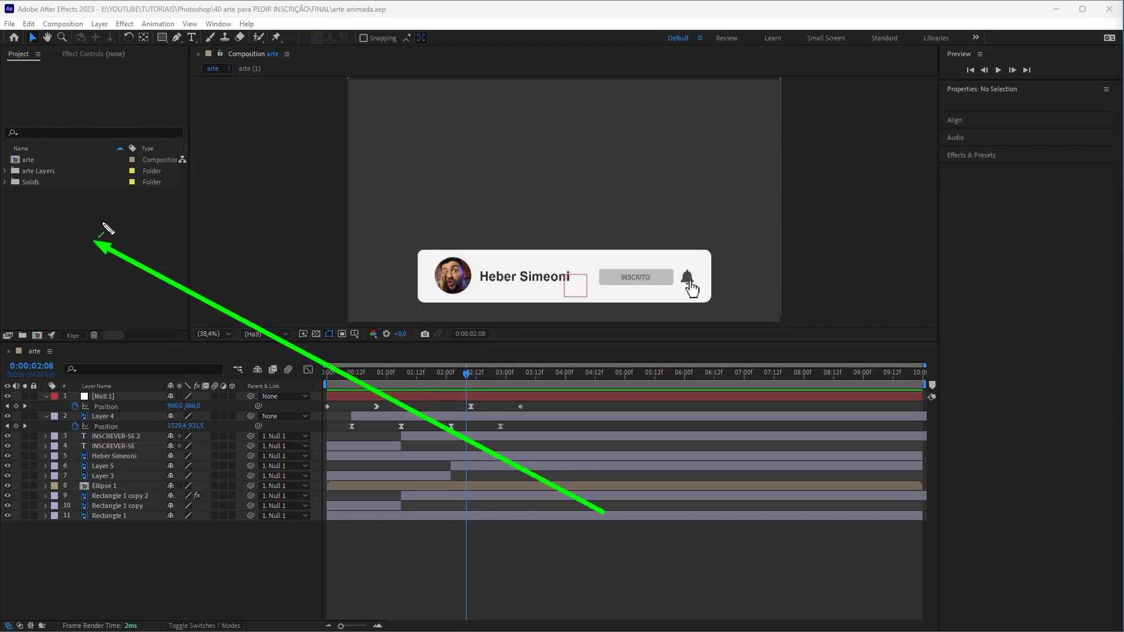
# Import icone 3d top0000.tif from the render folder as a TIFF sequence with Straight - Unmatted alpha.
pyautogui.doubleClick(70, 227)
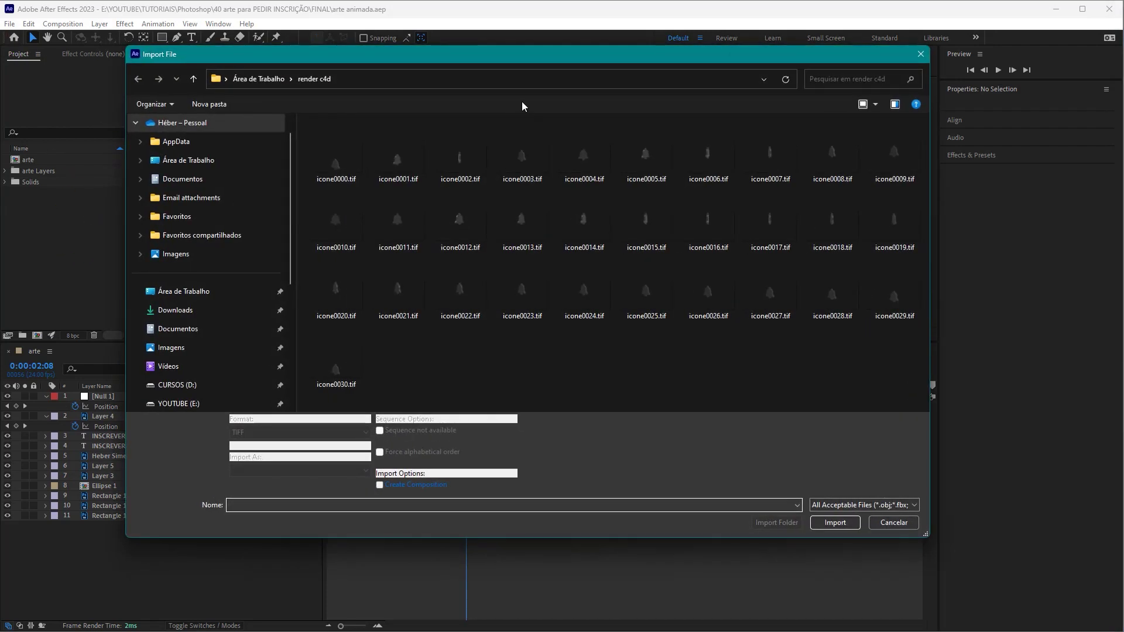
pyautogui.click(282, 81)
pyautogui.doubleClick(339, 139)
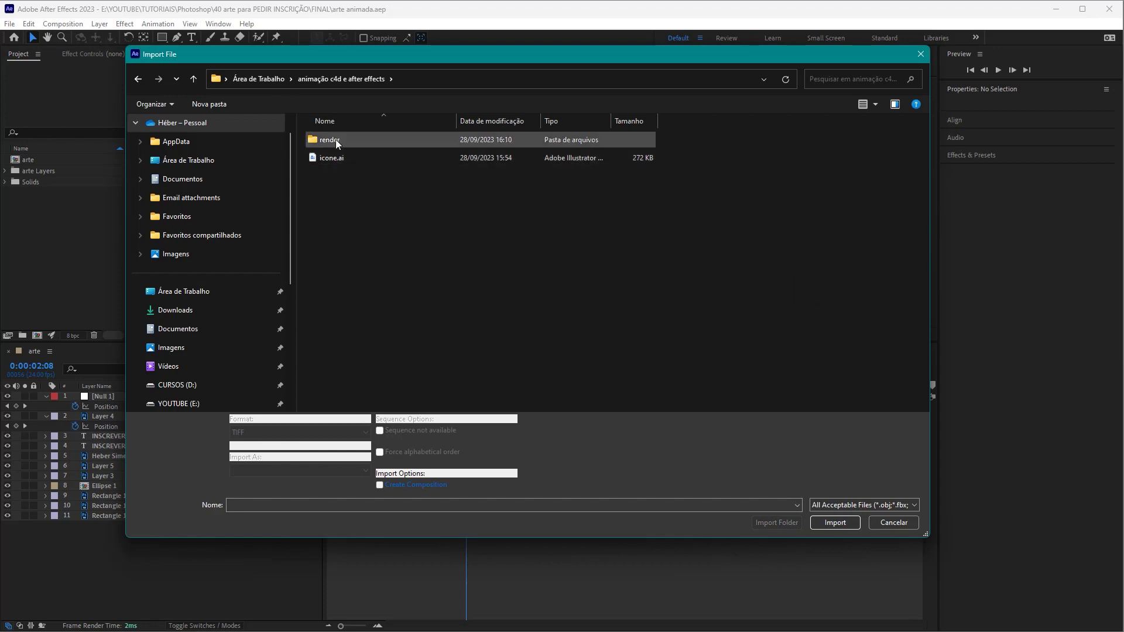
pyautogui.doubleClick(335, 139)
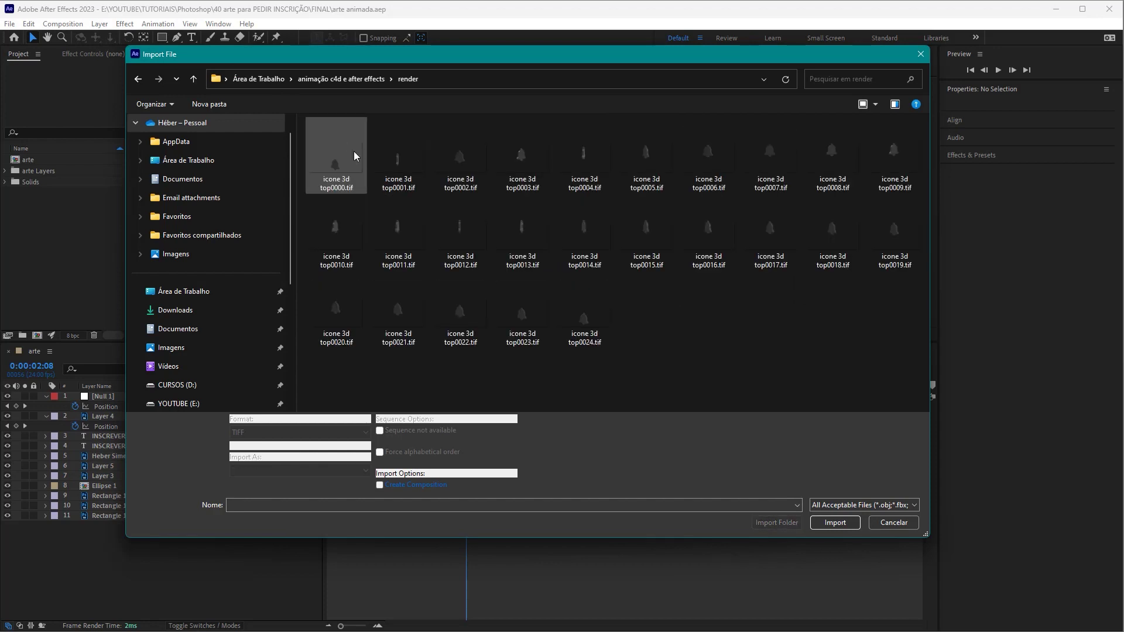
pyautogui.click(357, 157)
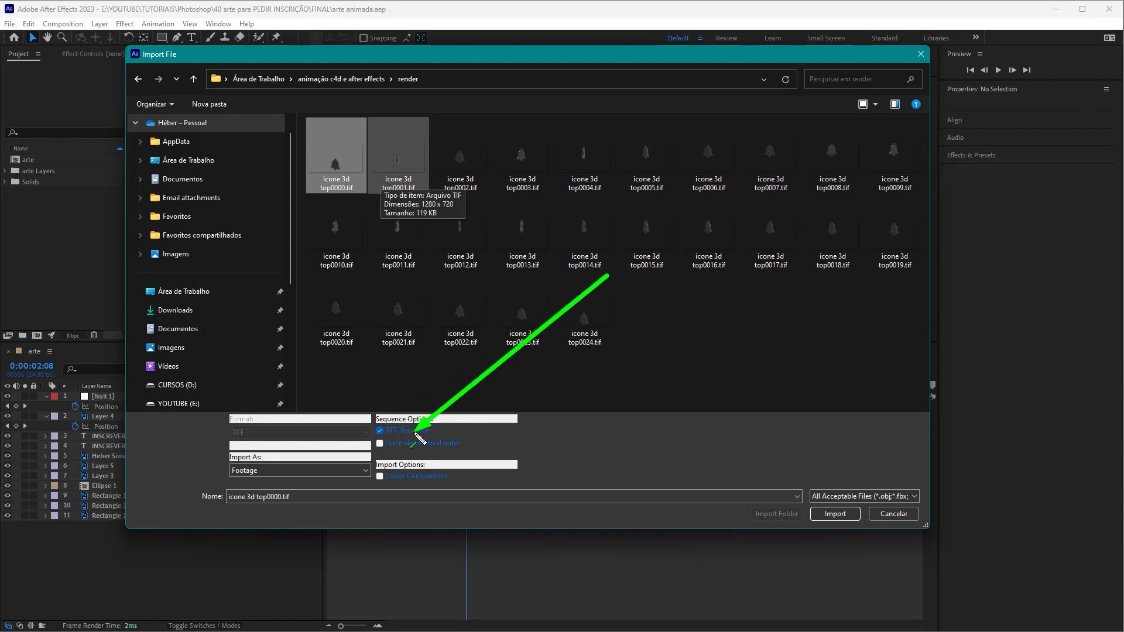
pyautogui.click(835, 513)
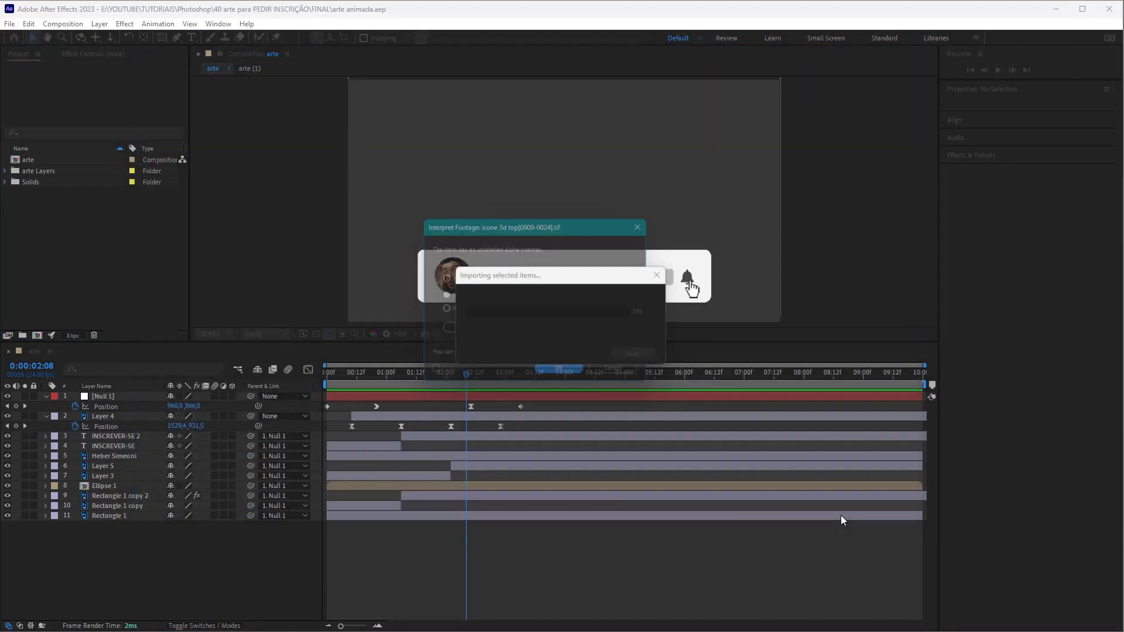
pyautogui.click(456, 294)
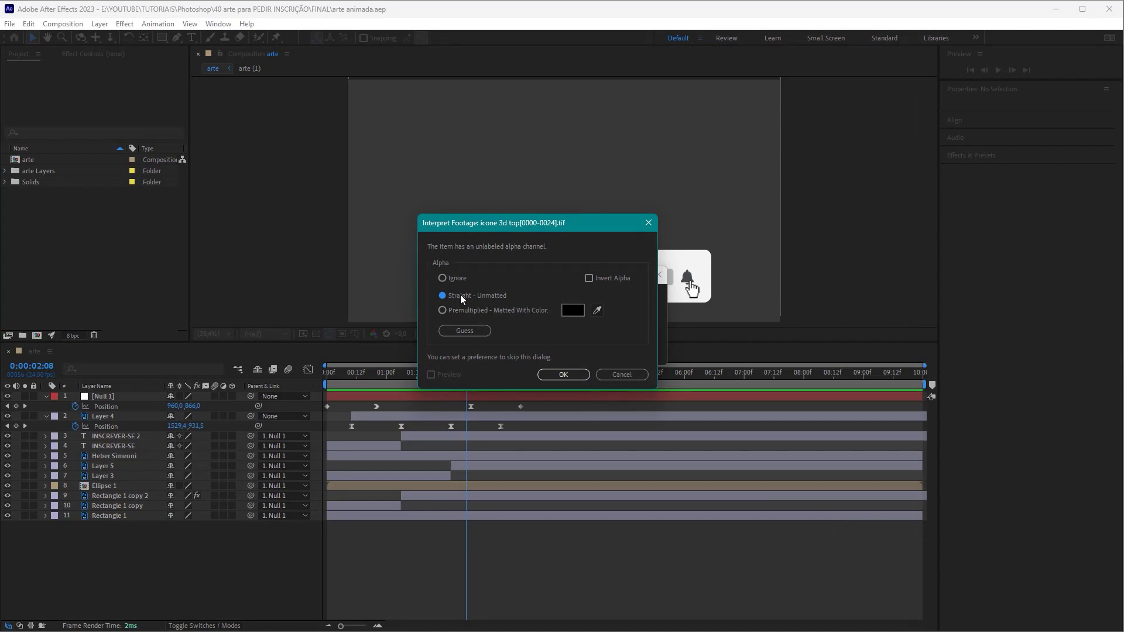
pyautogui.click(564, 377)
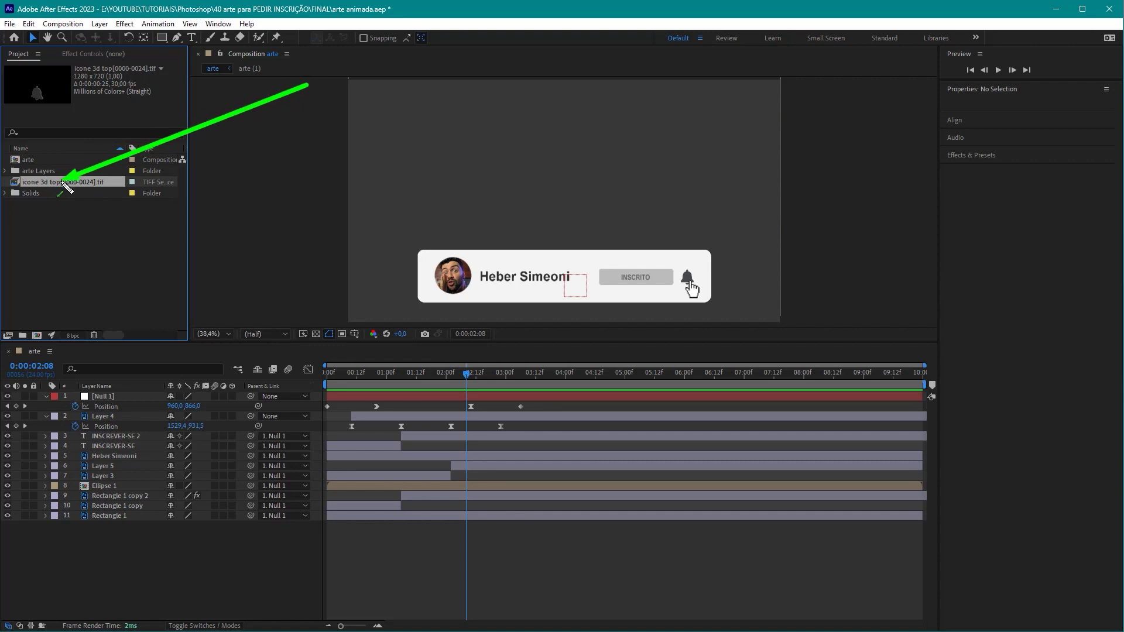
# Interpret the icone 3d top sequence at 24 fps so it lasts 0:00:01:01.
pyautogui.rightClick(34, 177)
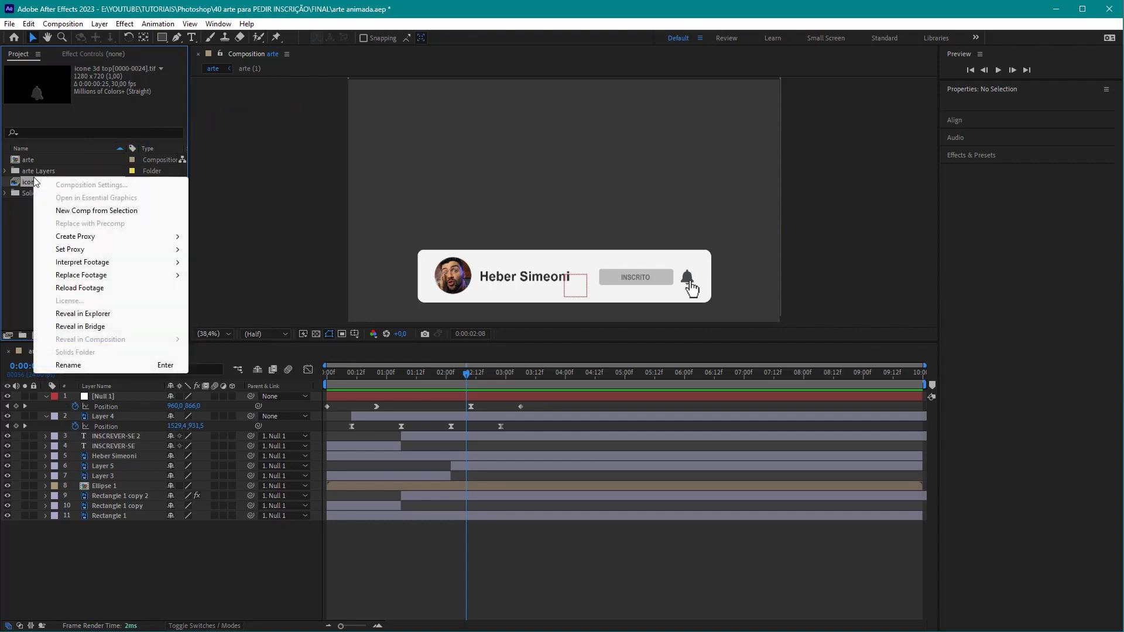
pyautogui.moveTo(82, 261)
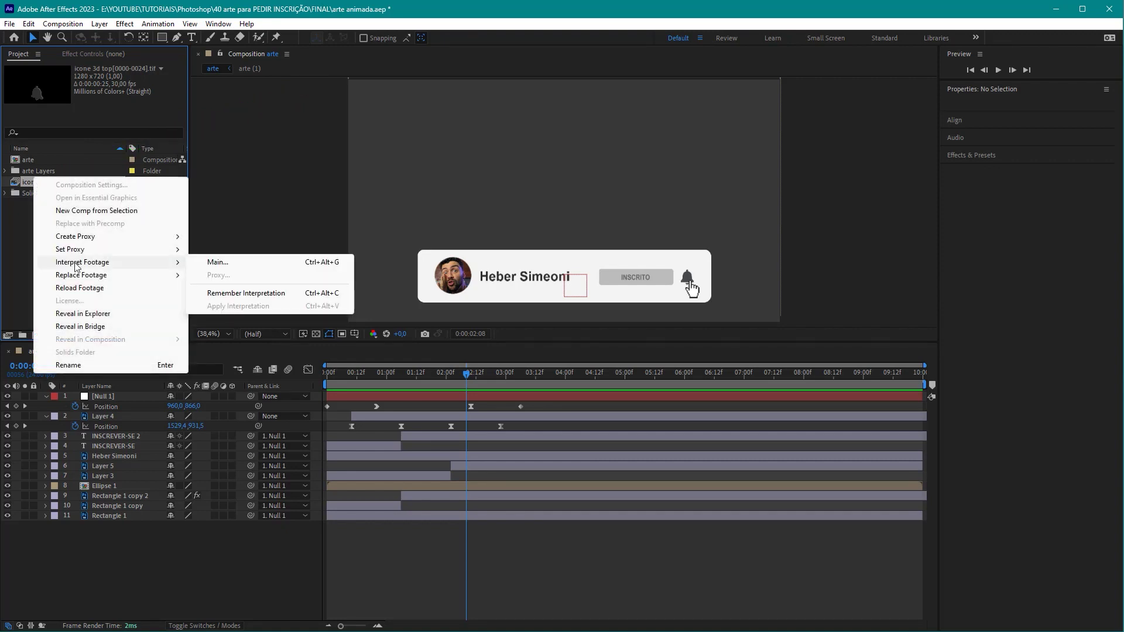
pyautogui.click(223, 264)
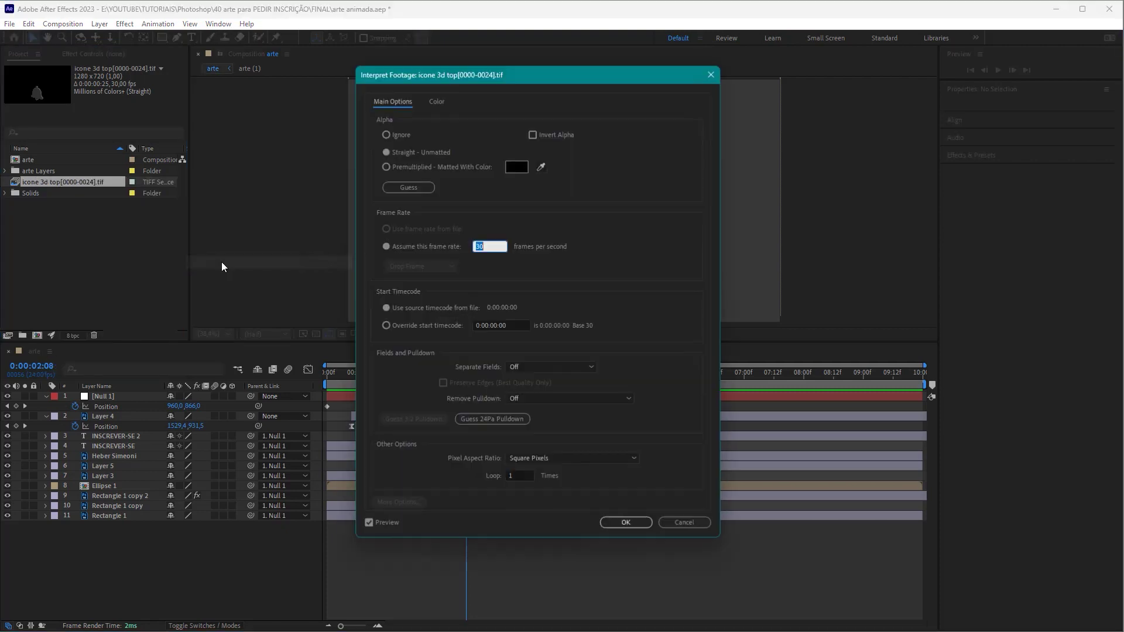
pyautogui.click(484, 247)
pyautogui.write('24')
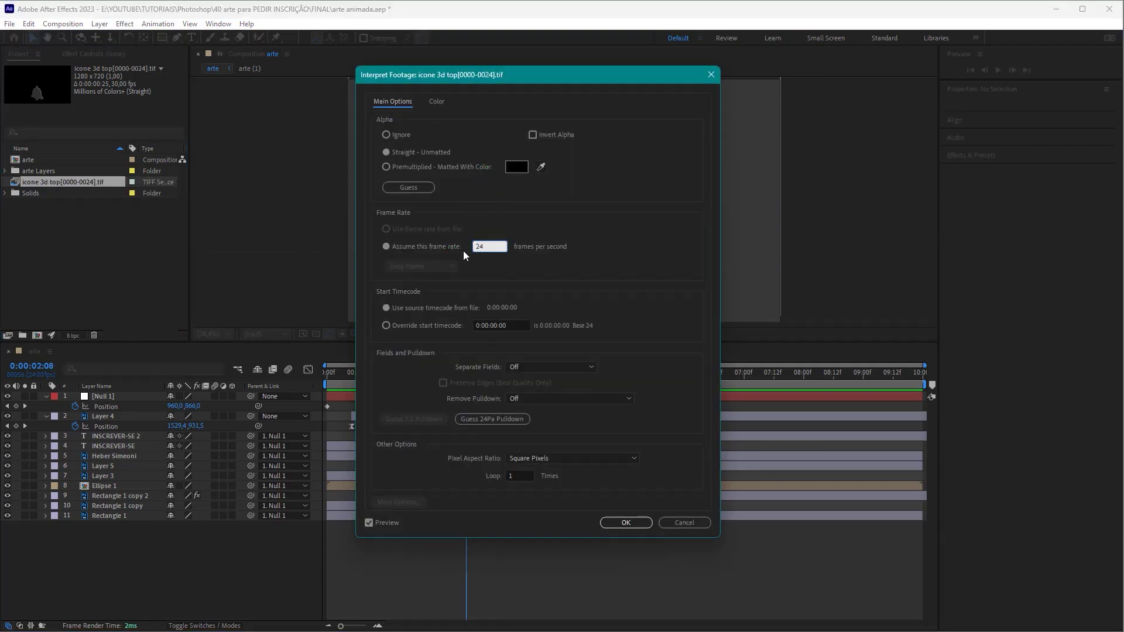
pyautogui.press('Return')
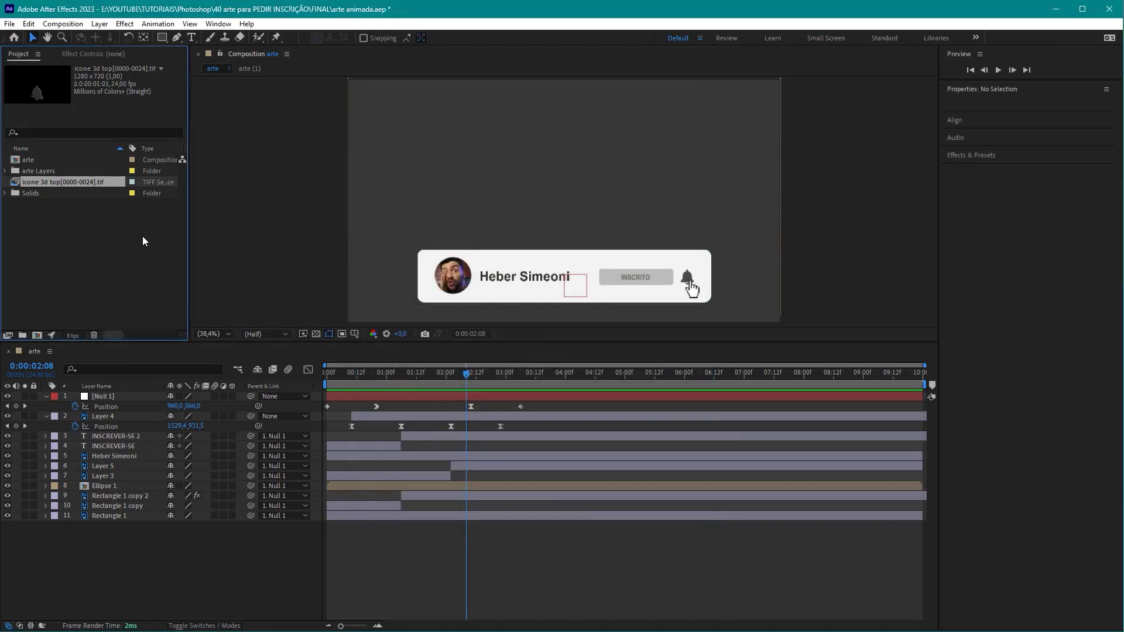
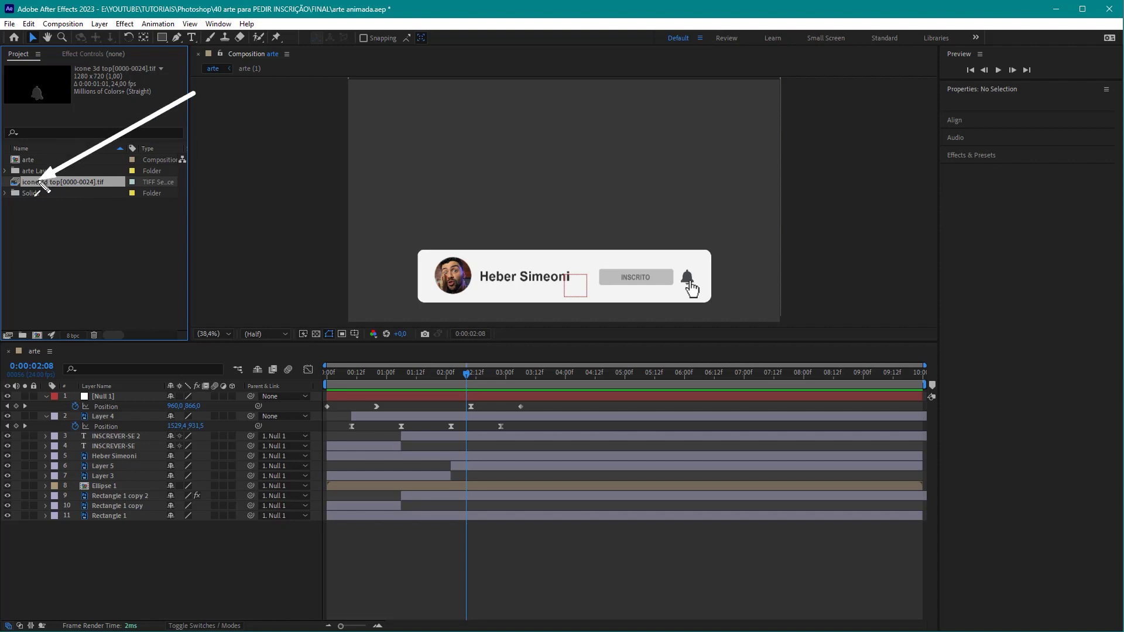
# Add the icone 3d top bell sequence to the timeline and check Layer 4's keyframes.
pyautogui.moveTo(43, 185); pyautogui.dragTo(114, 420)
pyautogui.click(115, 417)
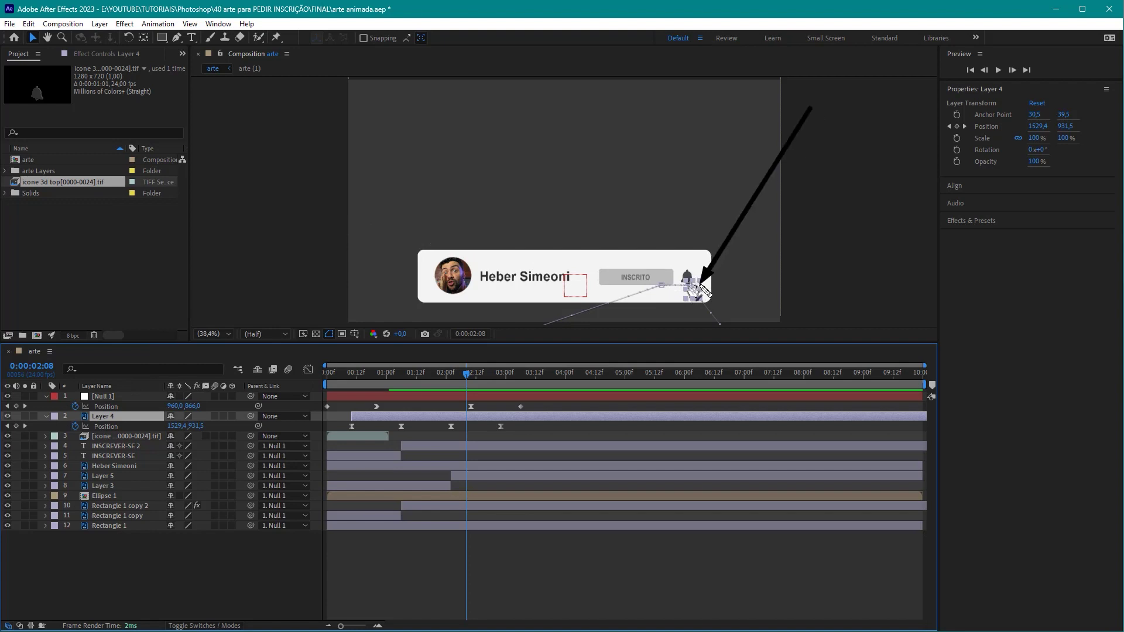
pyautogui.moveTo(449, 378)
pyautogui.mouseDown()
pyautogui.moveTo(385, 385)
pyautogui.moveTo(470, 388)
pyautogui.mouseUp()
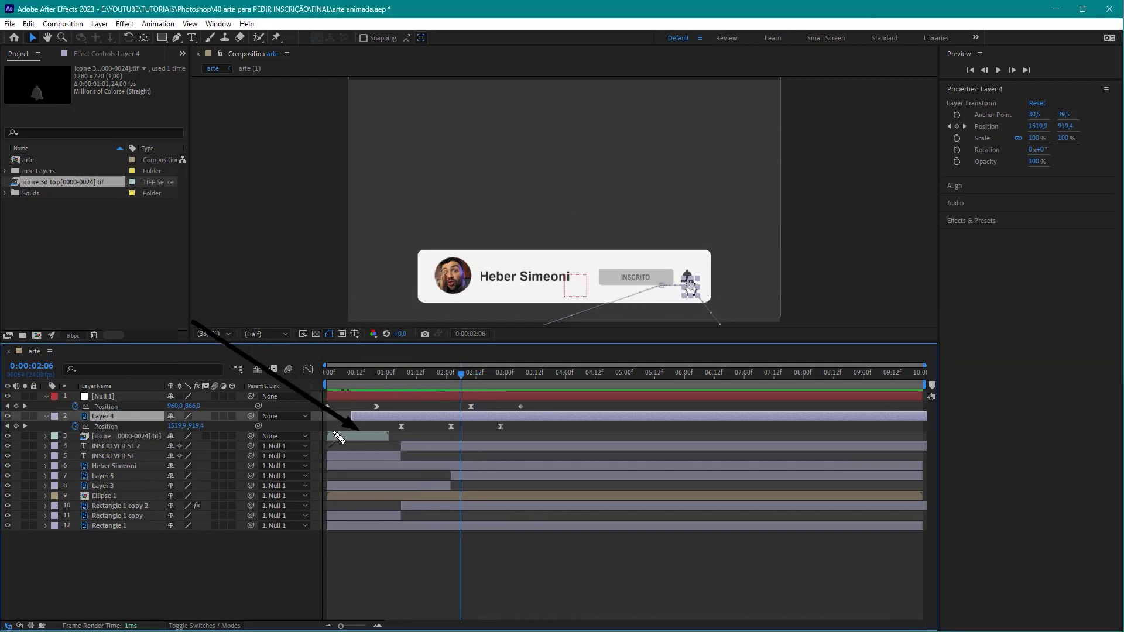
# Slide the 3D bell layer to start at 02:02, aligned with Layer 4's keyframe.
pyautogui.click(357, 438)
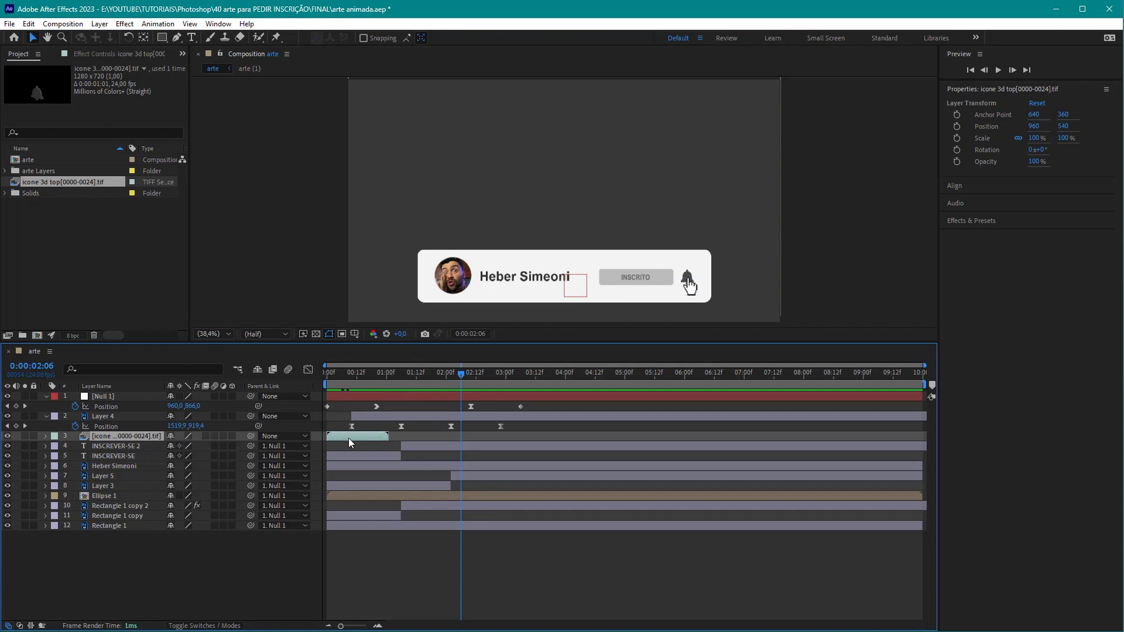
pyautogui.moveTo(349, 438); pyautogui.dragTo(396, 439)
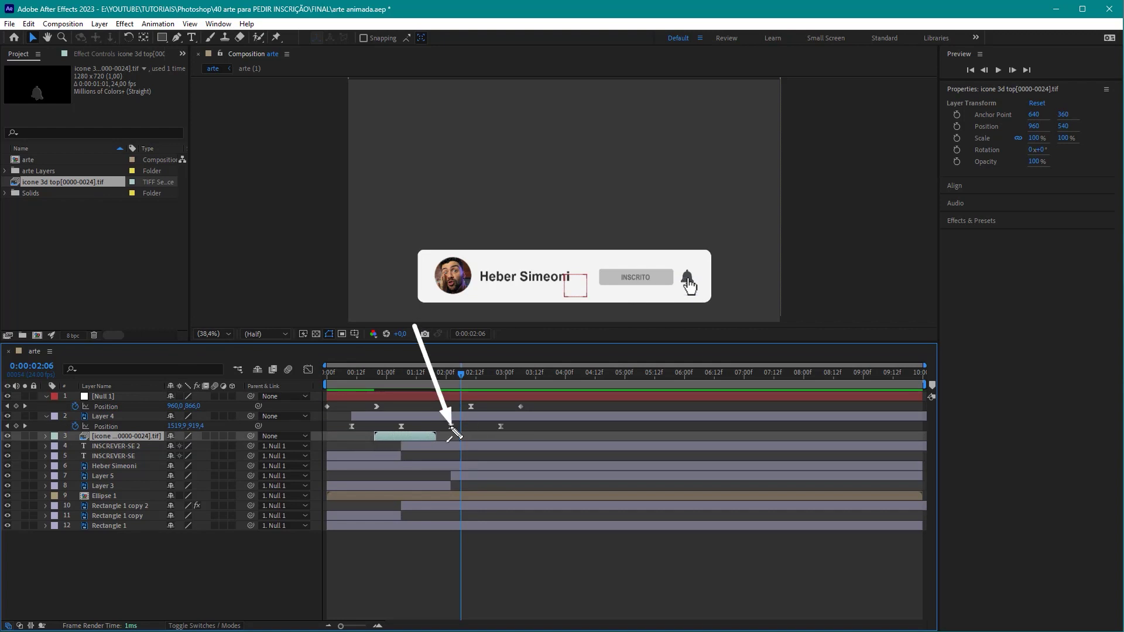
pyautogui.moveTo(396, 436); pyautogui.dragTo(462, 442)
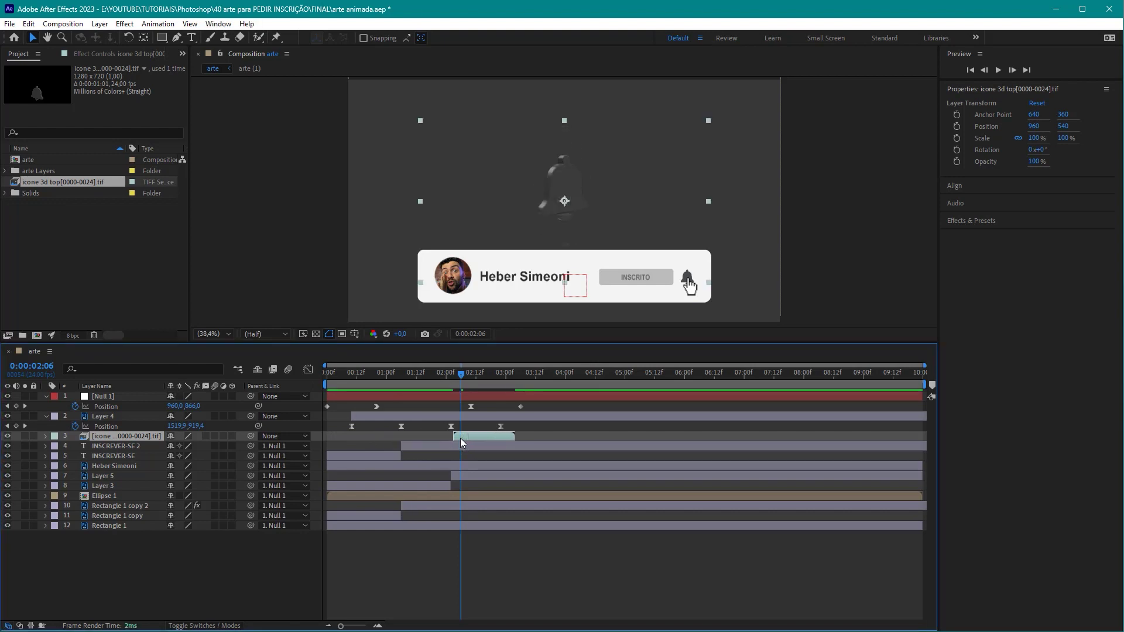
pyautogui.moveTo(465, 440); pyautogui.dragTo(460, 437)
pyautogui.moveTo(453, 379)
pyautogui.mouseDown()
pyautogui.moveTo(341, 384)
pyautogui.moveTo(401, 379)
pyautogui.mouseUp()
pyautogui.click(353, 416)
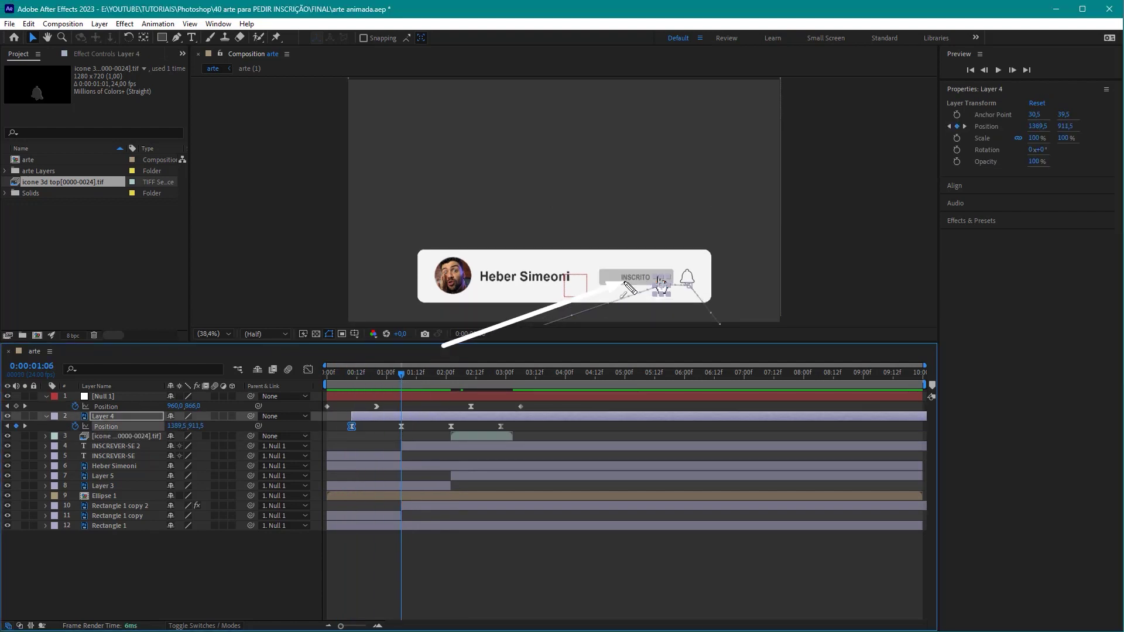
pyautogui.moveTo(401, 374)
pyautogui.mouseDown()
pyautogui.moveTo(450, 374)
pyautogui.moveTo(416, 381)
pyautogui.moveTo(448, 385)
pyautogui.mouseUp()
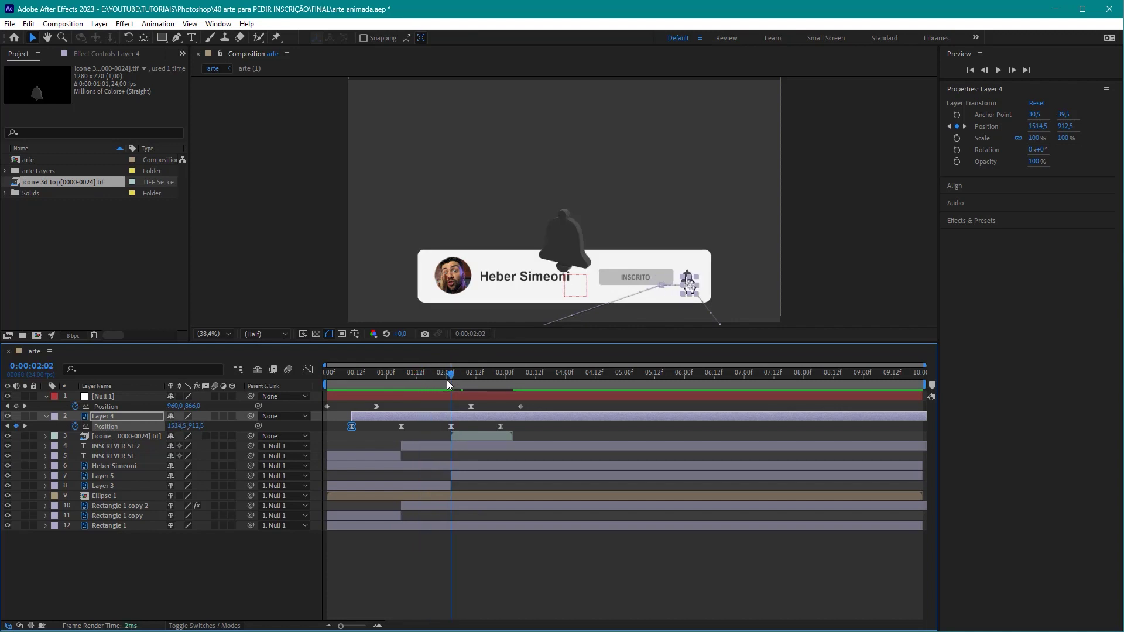
pyautogui.click(463, 428)
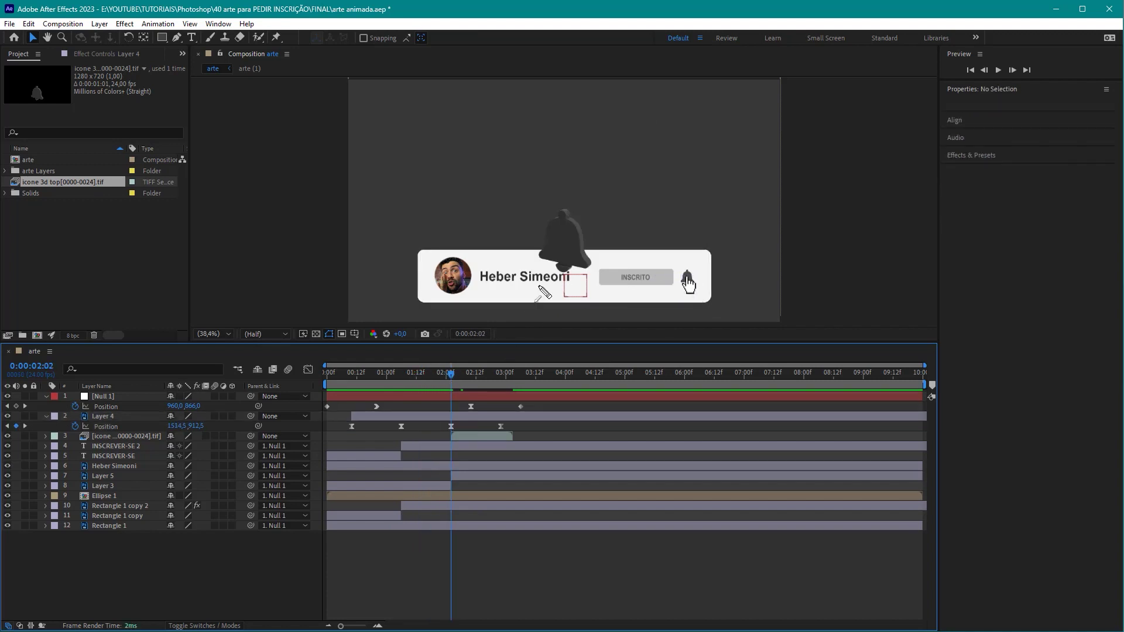
# Place the 3D bell over the card's bell icon and shrink it to 72.5%.
pyautogui.moveTo(535, 287); pyautogui.dragTo(457, 452)
pyautogui.click(468, 437)
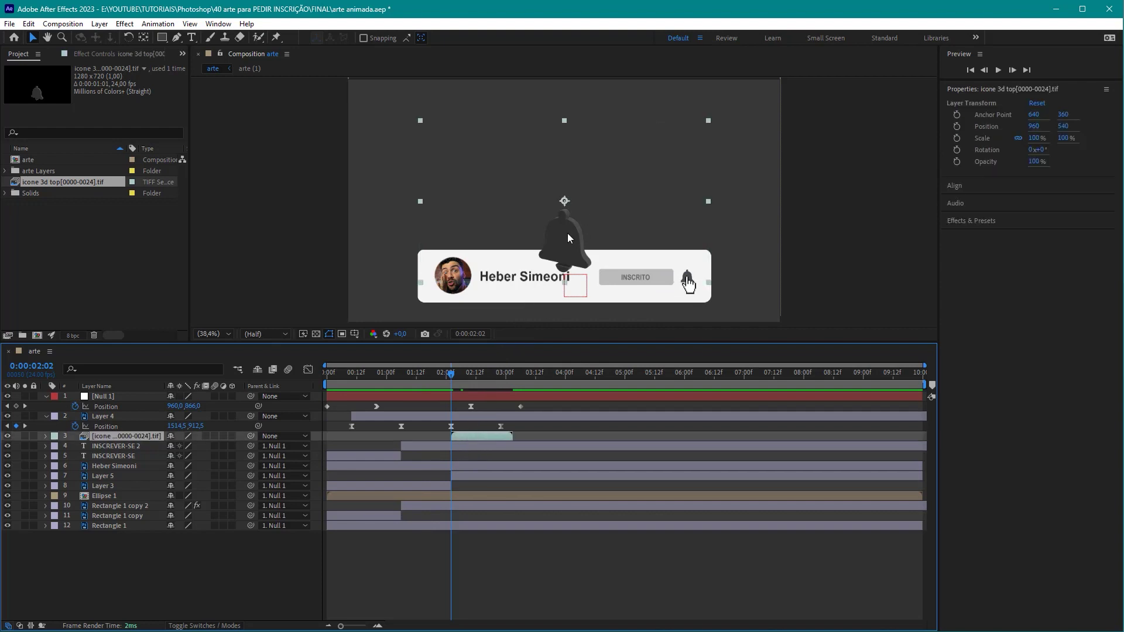
pyautogui.moveTo(567, 237)
pyautogui.mouseDown()
pyautogui.moveTo(617, 233)
pyautogui.moveTo(691, 253)
pyautogui.mouseUp()
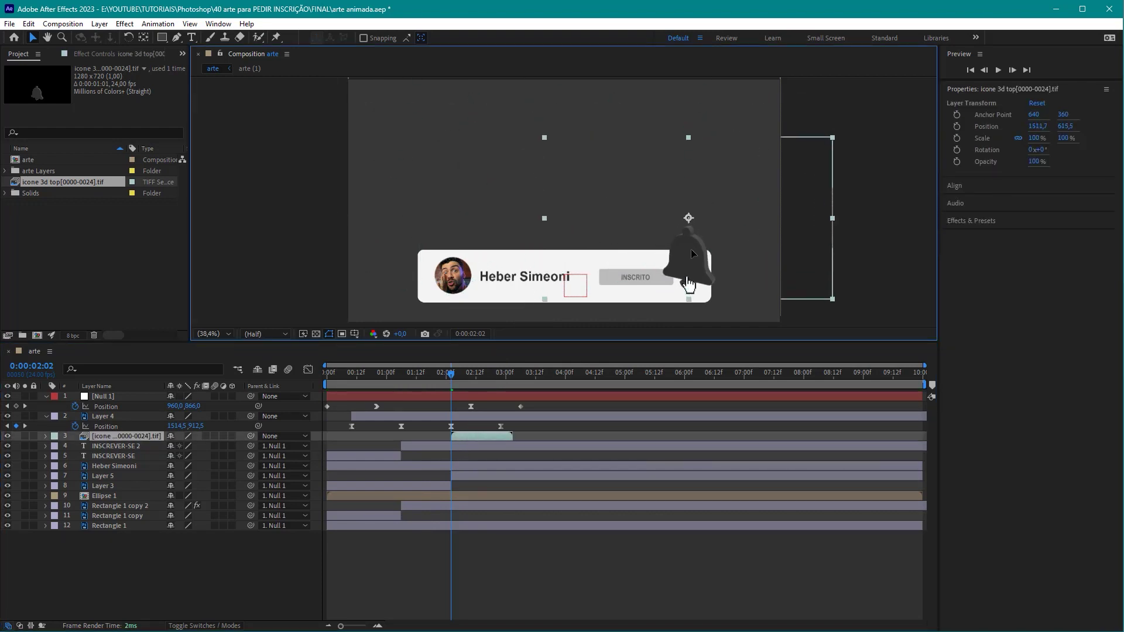
pyautogui.moveTo(691, 253); pyautogui.dragTo(690, 252)
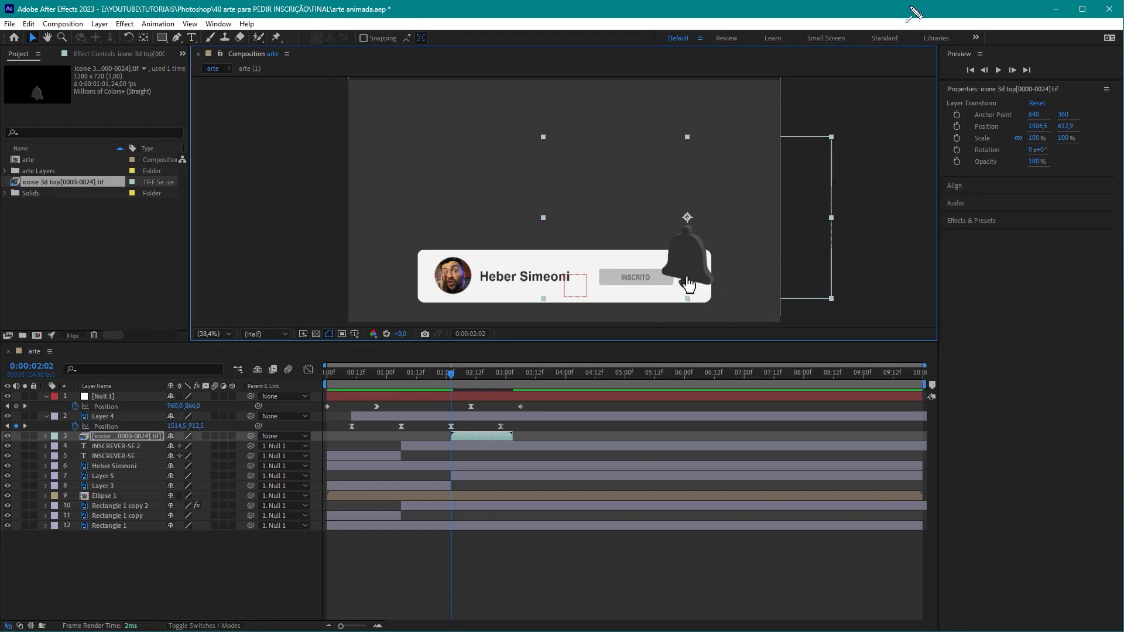
pyautogui.moveTo(831, 137)
pyautogui.mouseDown()
pyautogui.moveTo(815, 160)
pyautogui.moveTo(778, 160)
pyautogui.mouseUp()
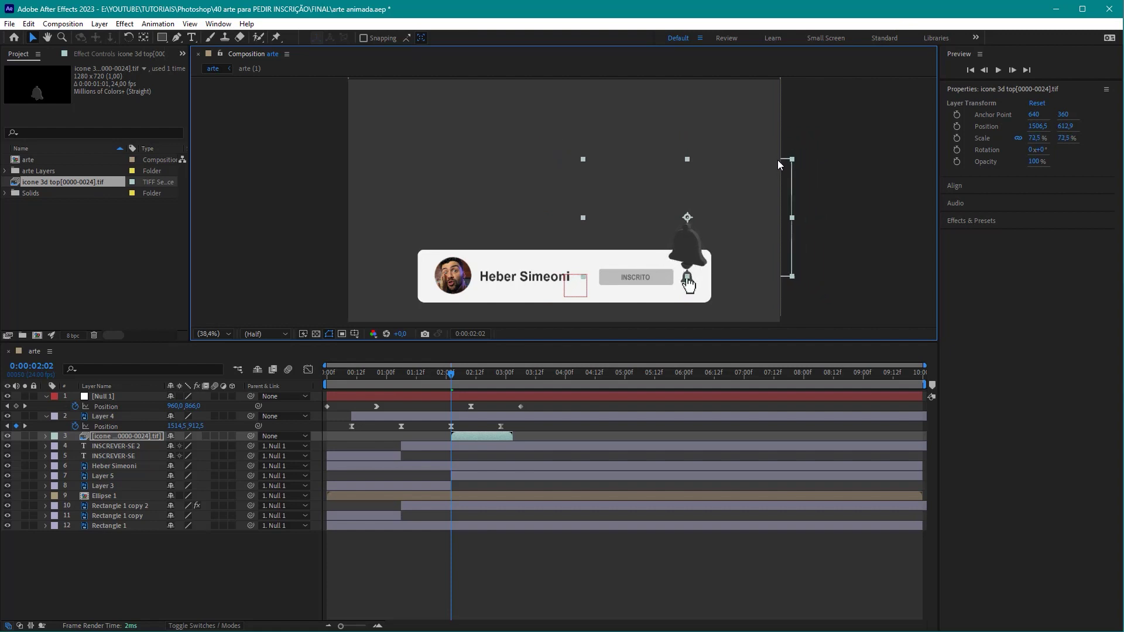
pyautogui.moveTo(686, 246); pyautogui.dragTo(689, 259)
# Undo an accidental bell move and preview the animation.
pyautogui.moveTo(597, 421)
pyautogui.mouseDown()
pyautogui.moveTo(38, 47)
pyautogui.moveTo(602, 213)
pyautogui.mouseUp()
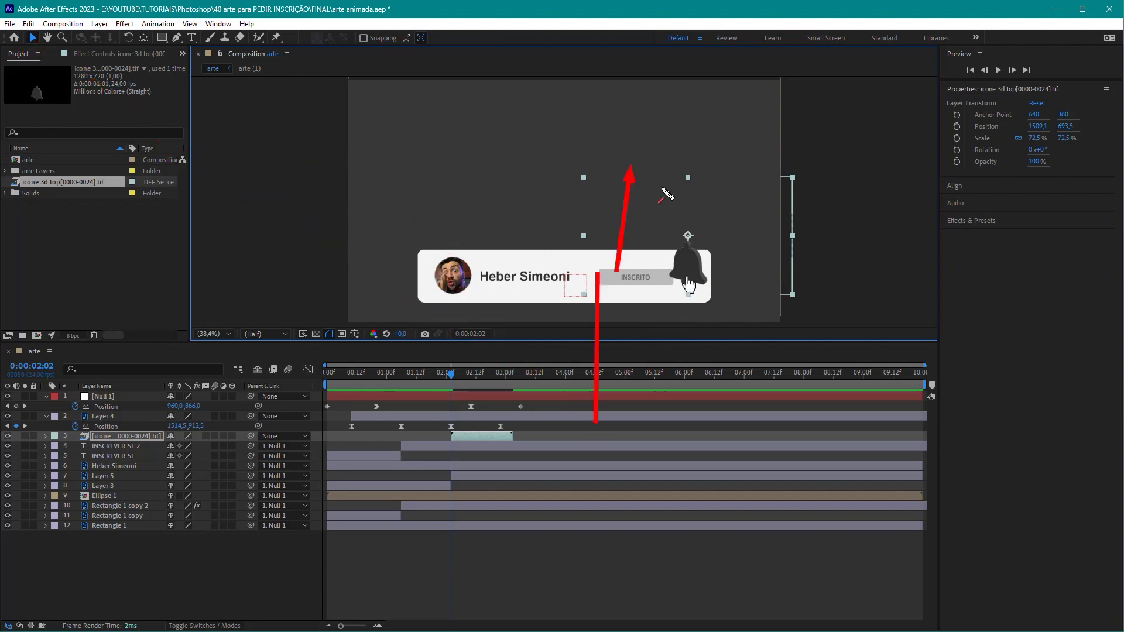
pyautogui.moveTo(688, 266); pyautogui.dragTo(818, 249)
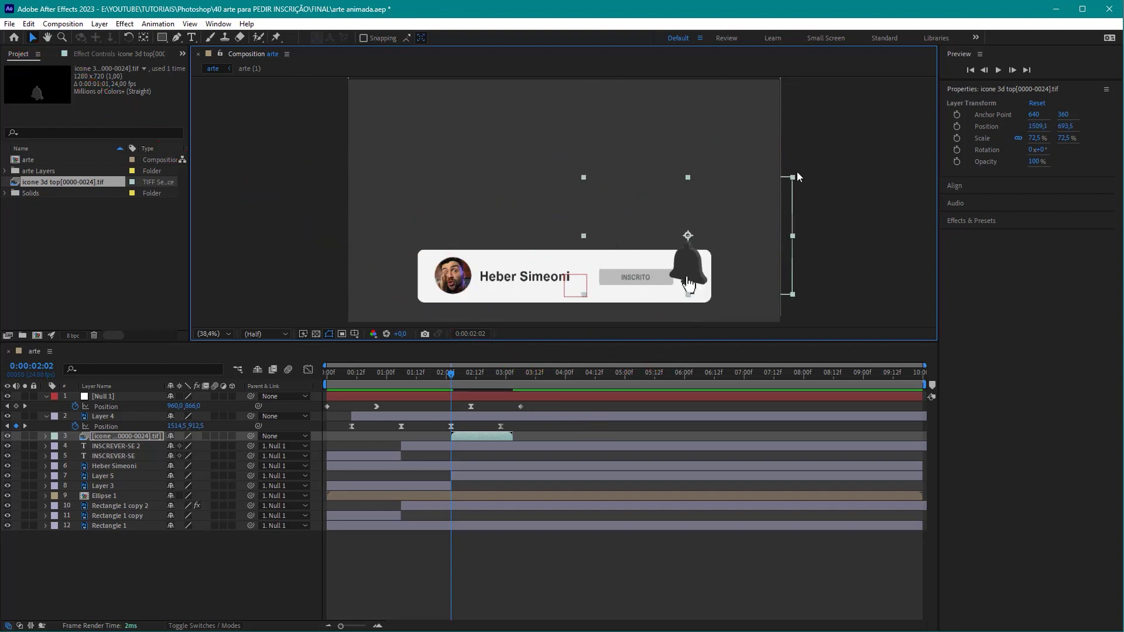
pyautogui.hotkey('ctrl', 'z')
pyautogui.click(426, 376)
pyautogui.press('space')
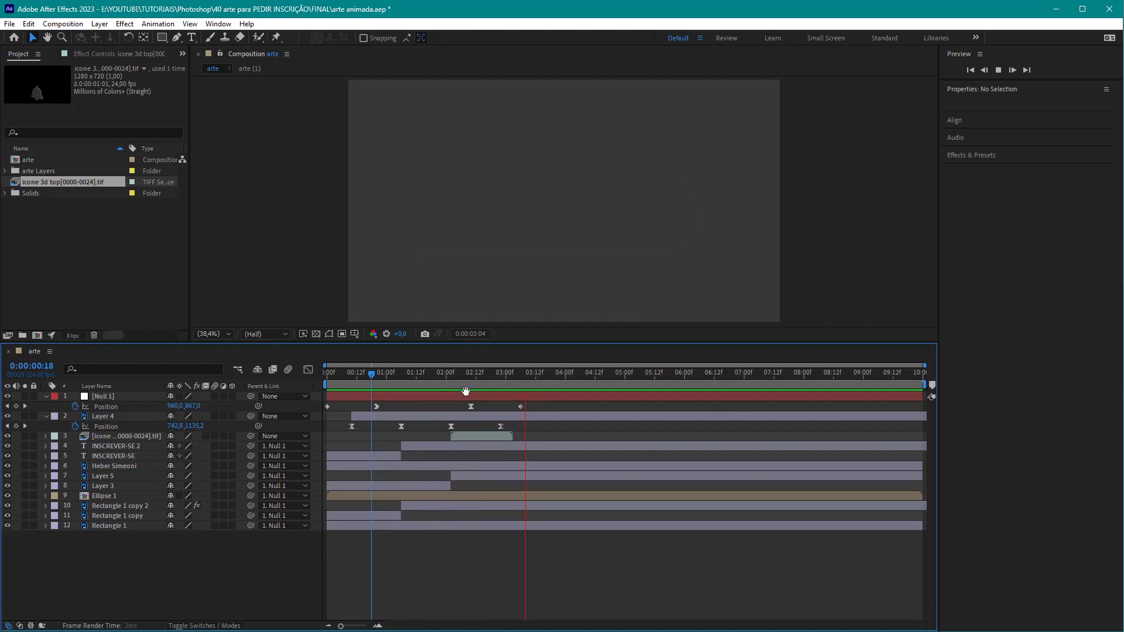
pyautogui.press('space')
pyautogui.moveTo(460, 374); pyautogui.dragTo(461, 374)
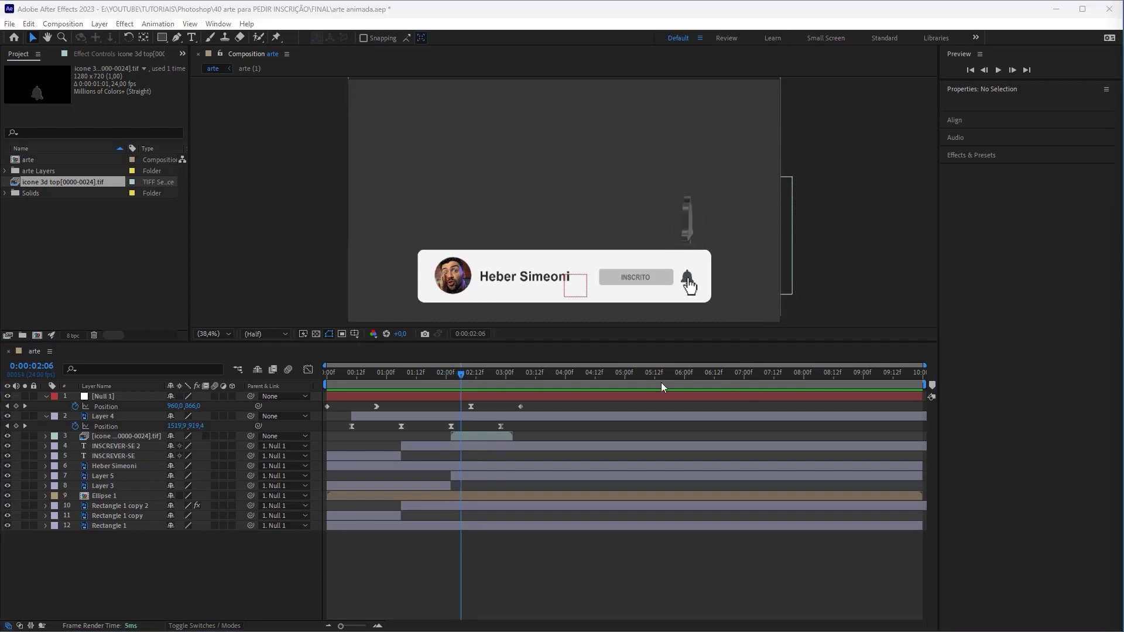
pyautogui.moveTo(476, 375); pyautogui.dragTo(454, 373)
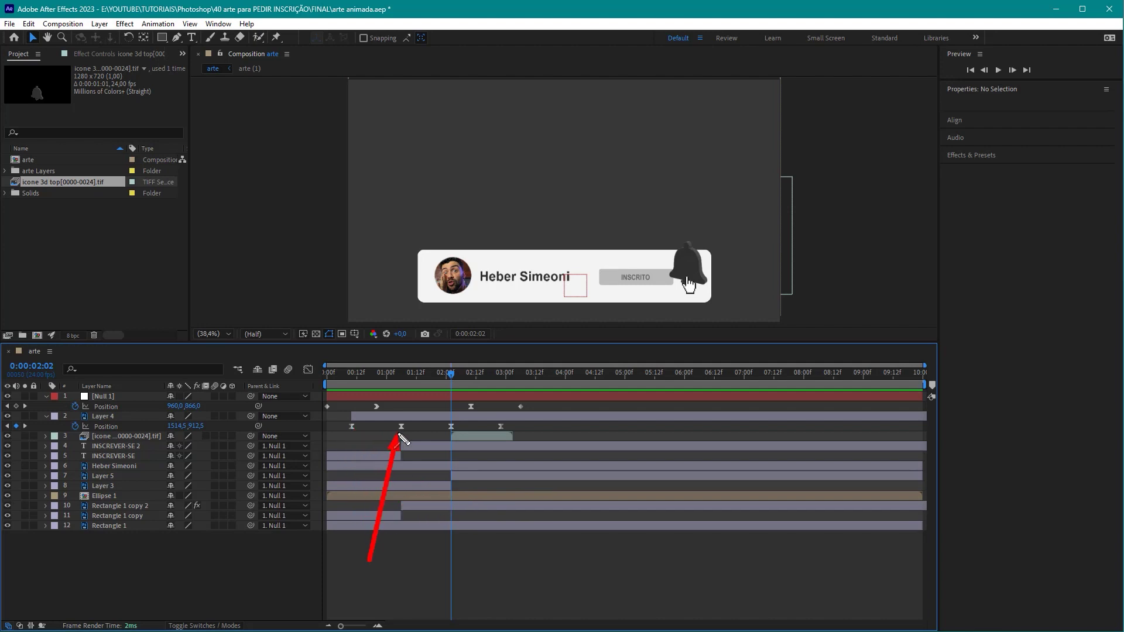
pyautogui.click(416, 417)
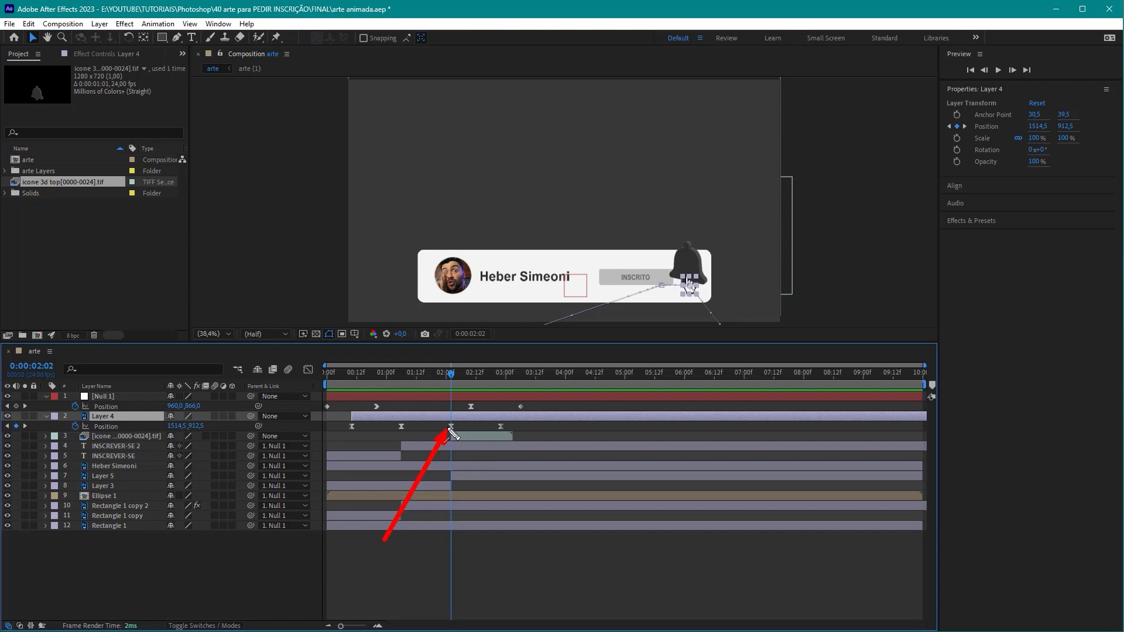
pyautogui.click(462, 398)
pyautogui.moveTo(686, 157)
pyautogui.mouseDown()
pyautogui.moveTo(592, 283)
pyautogui.moveTo(477, 399)
pyautogui.moveTo(535, 413)
pyautogui.moveTo(462, 418)
pyautogui.moveTo(516, 417)
pyautogui.moveTo(457, 442)
pyautogui.moveTo(484, 440)
pyautogui.mouseUp()
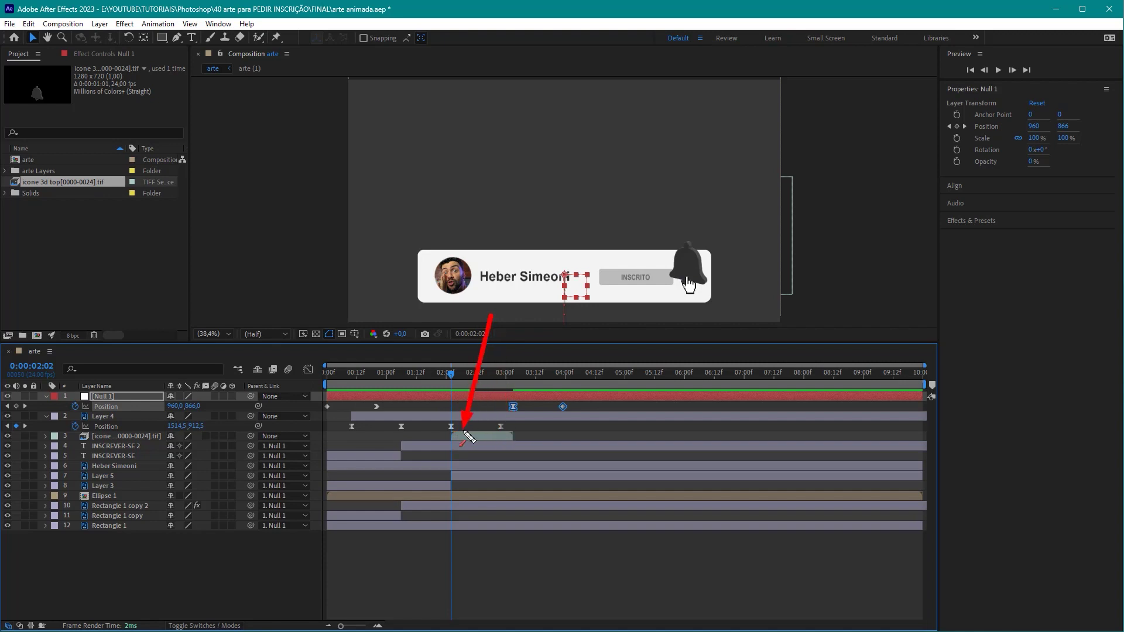
pyautogui.press('space')
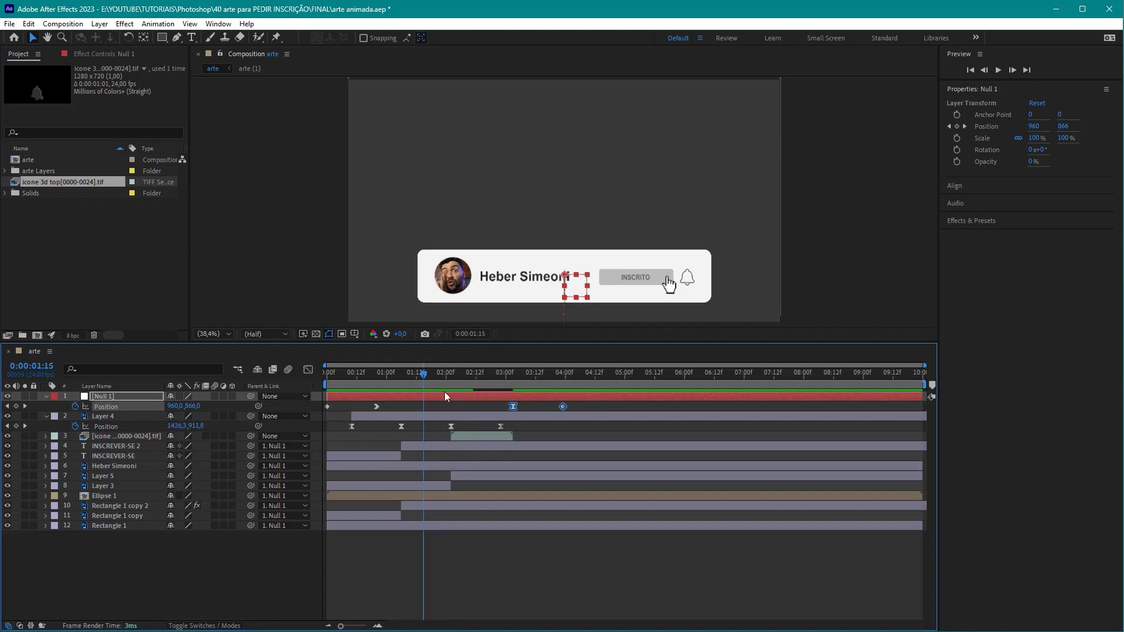
pyautogui.click(472, 408)
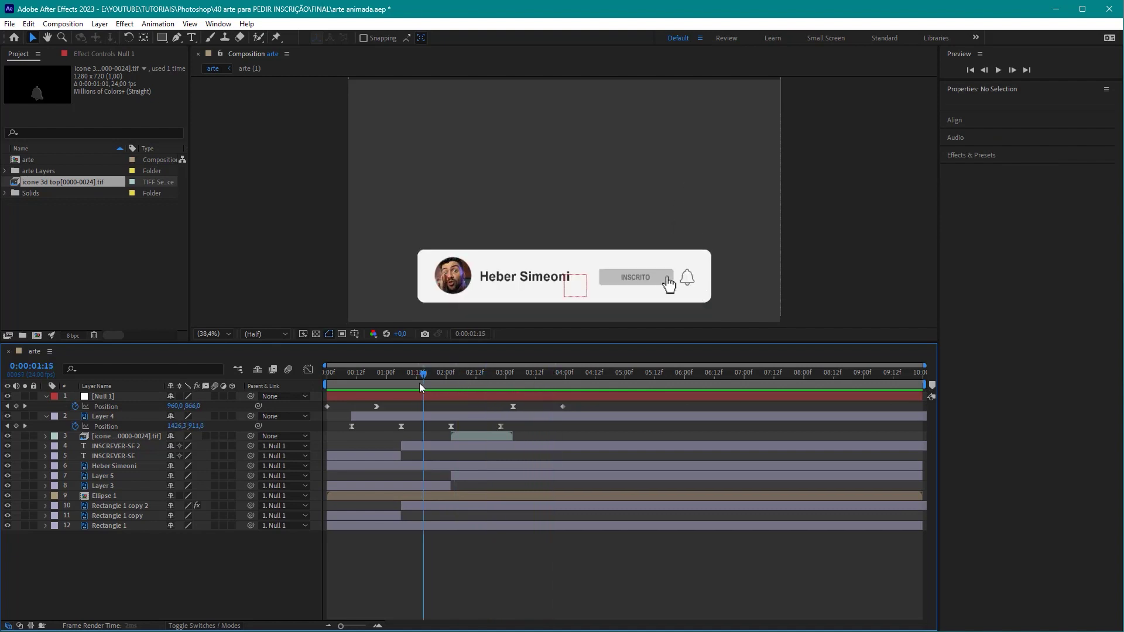
pyautogui.moveTo(419, 383); pyautogui.dragTo(474, 375)
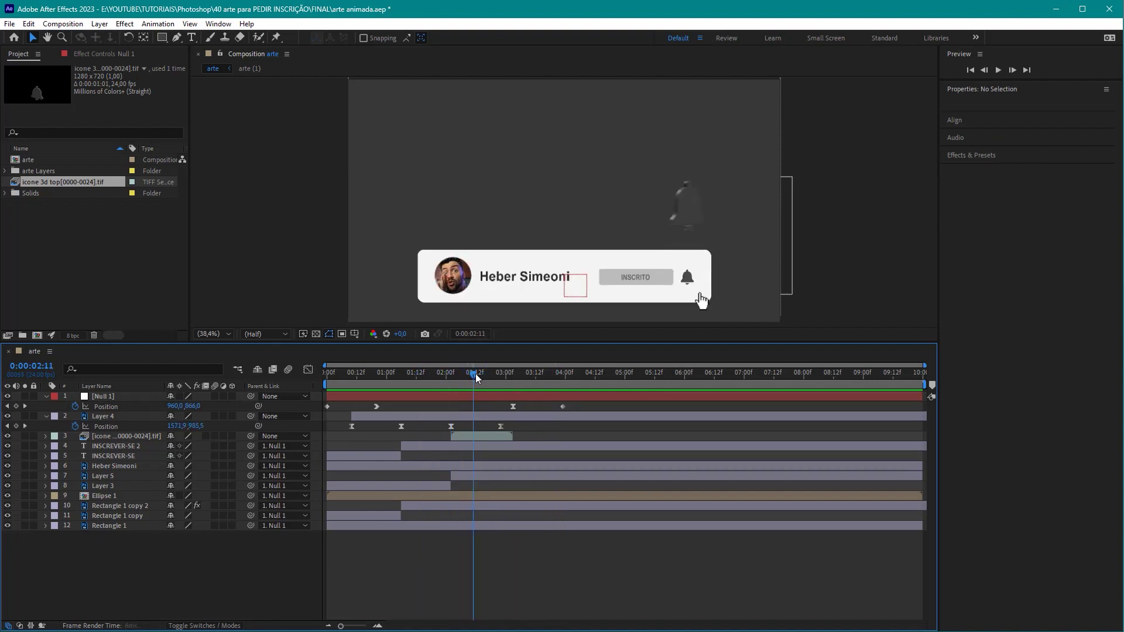
pyautogui.moveTo(770, 180); pyautogui.dragTo(715, 246)
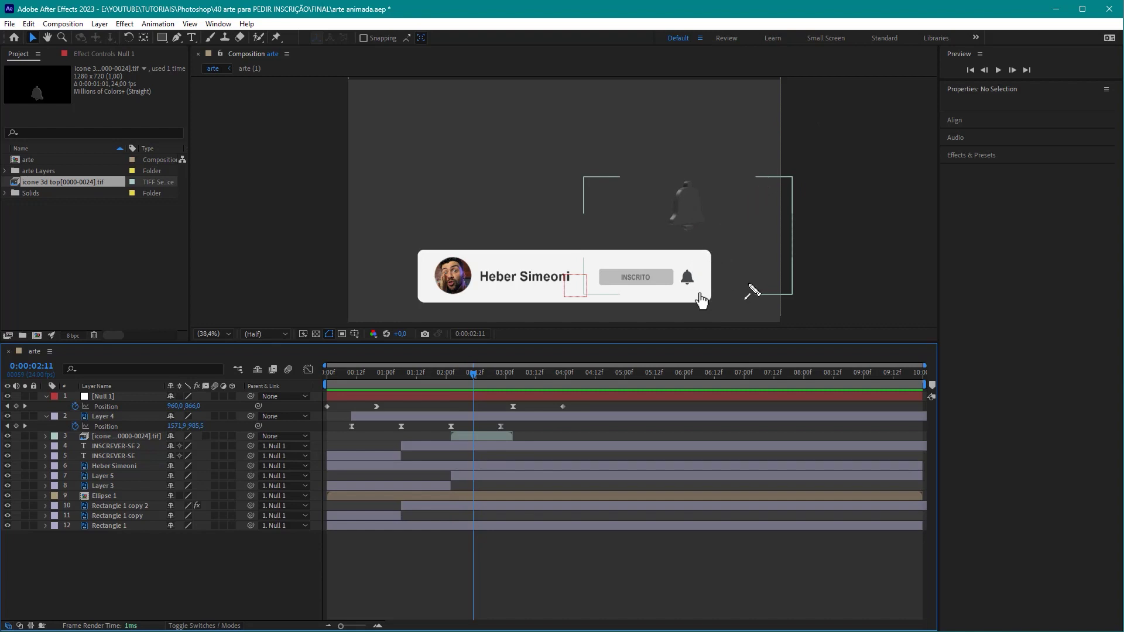
pyautogui.moveTo(815, 214); pyautogui.dragTo(694, 276)
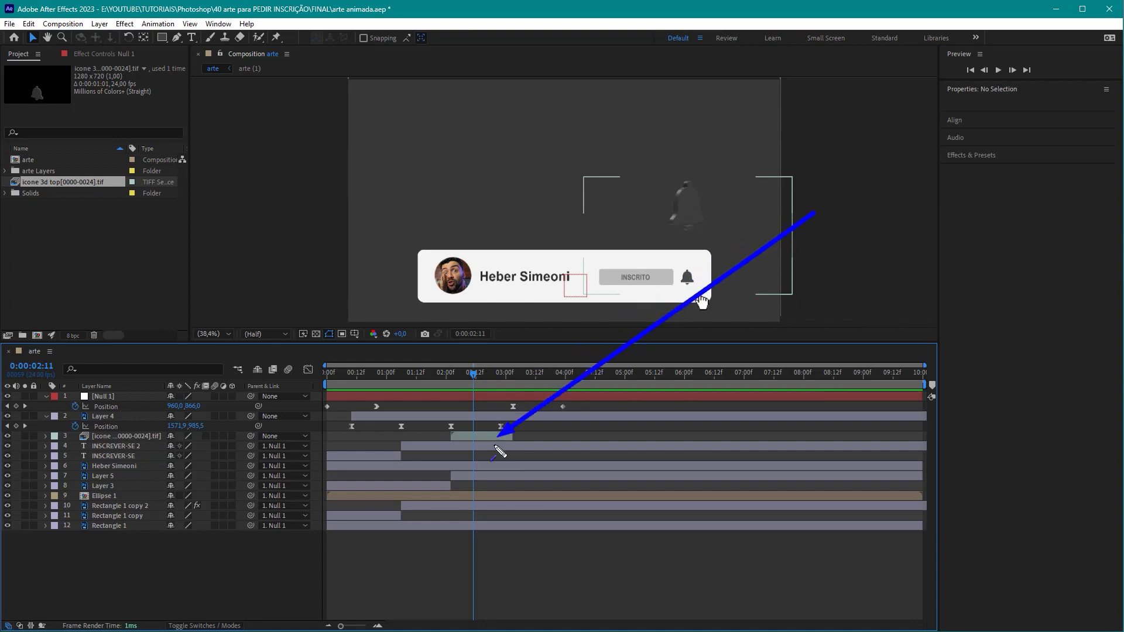
# Slide the static bell layer (Layer 5) to start around 03:03.
pyautogui.moveTo(696, 288); pyautogui.dragTo(481, 478)
pyautogui.click(481, 480)
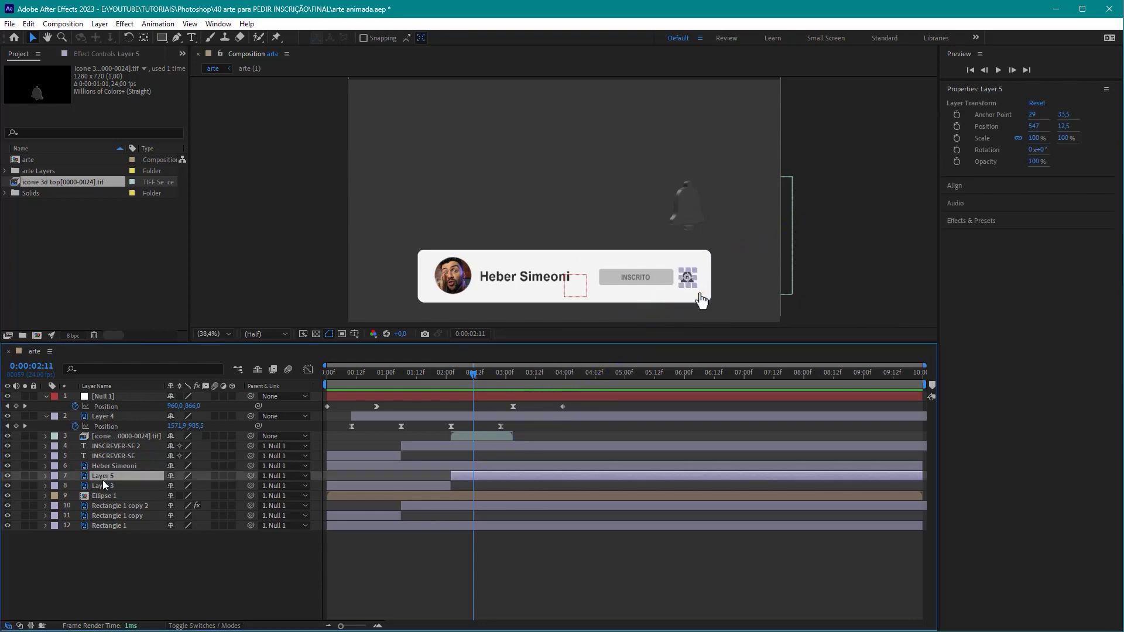
pyautogui.moveTo(499, 476); pyautogui.dragTo(547, 476)
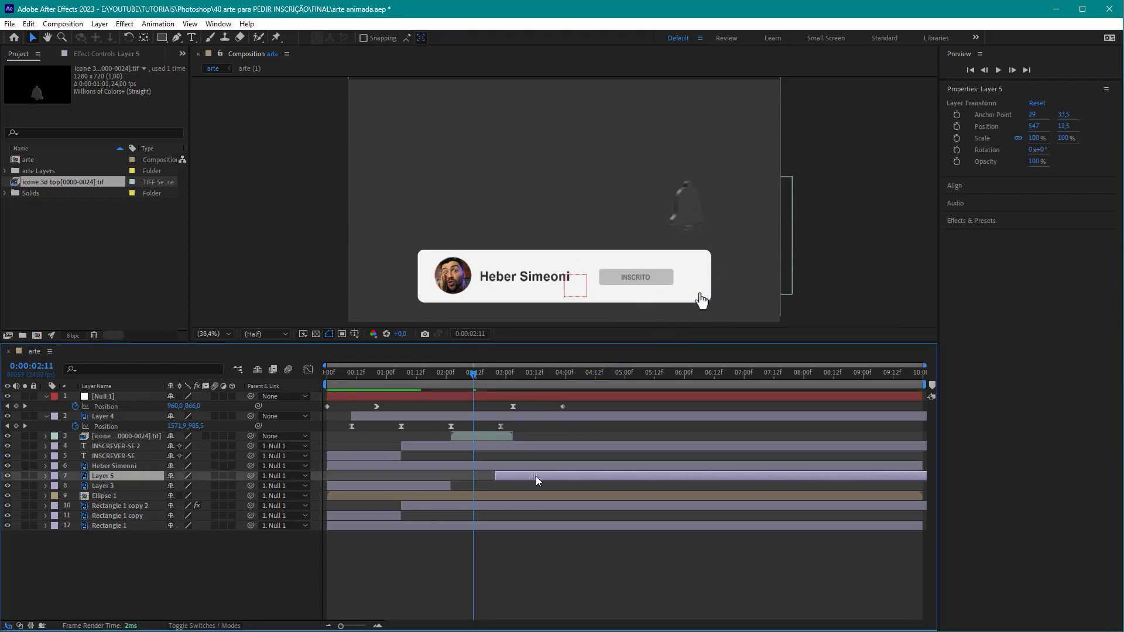
pyautogui.moveTo(595, 350)
pyautogui.mouseDown()
pyautogui.moveTo(517, 434)
pyautogui.moveTo(458, 429)
pyautogui.mouseUp()
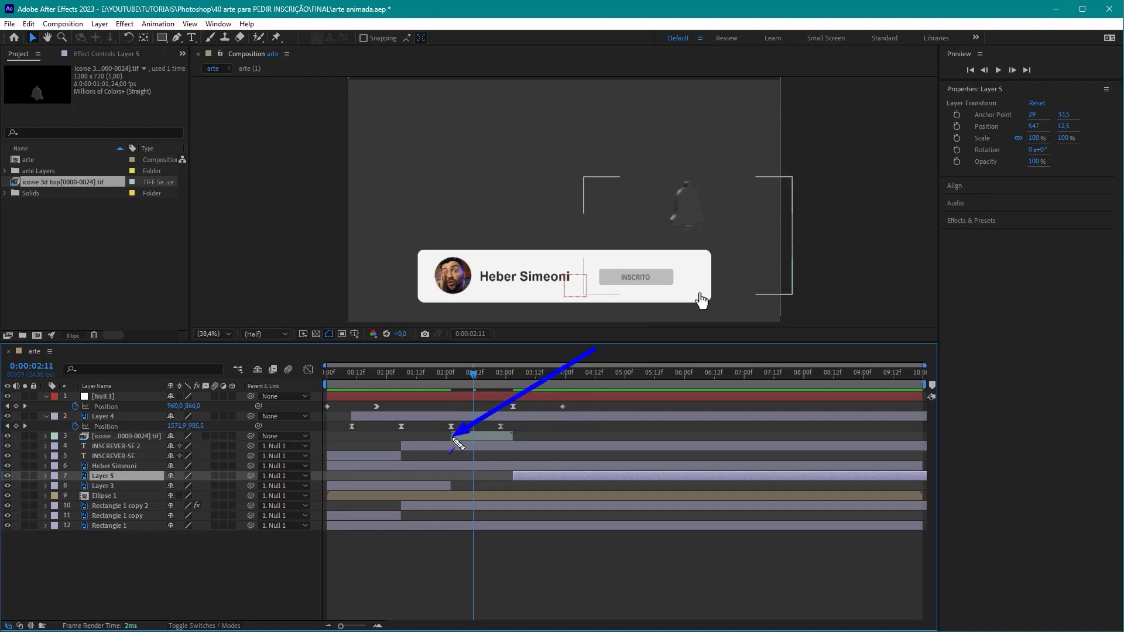
pyautogui.moveTo(463, 429)
pyautogui.mouseDown()
pyautogui.moveTo(468, 402)
pyautogui.moveTo(519, 455)
pyautogui.mouseUp()
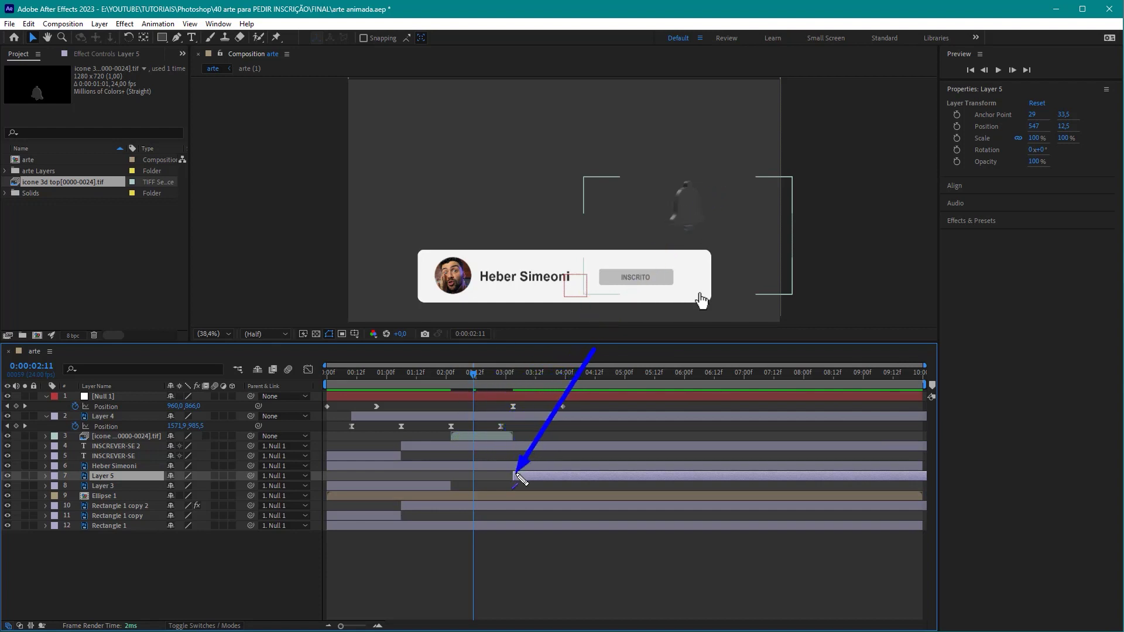
# Preview the animation from 02:13, then jump to the 03:03 keyframe.
pyautogui.click(478, 379)
pyautogui.press('space')
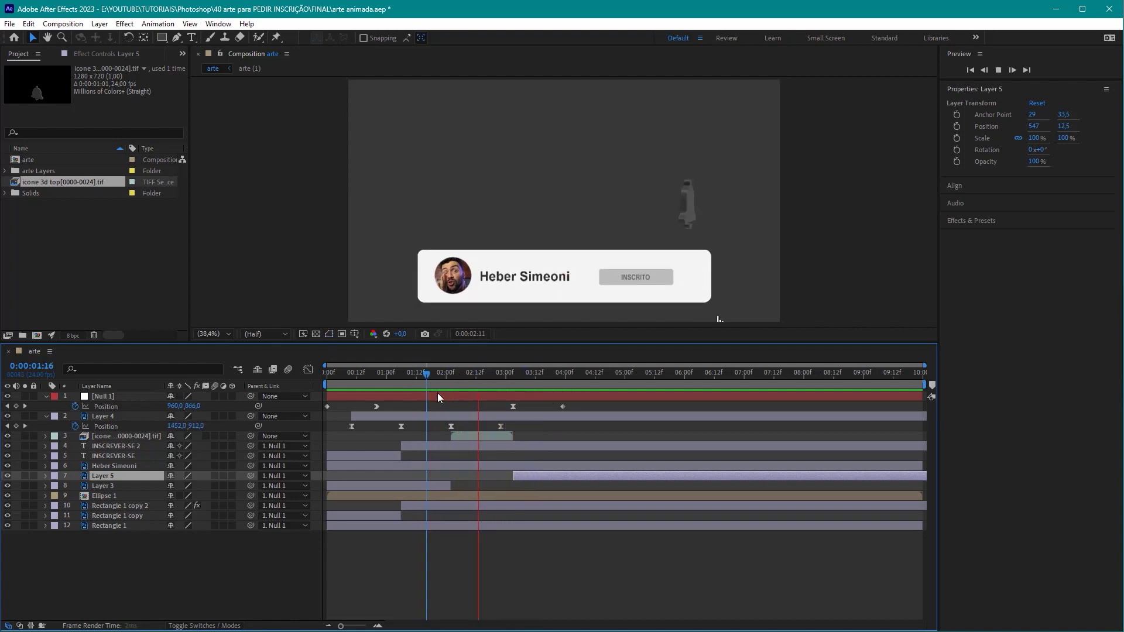
pyautogui.press('space')
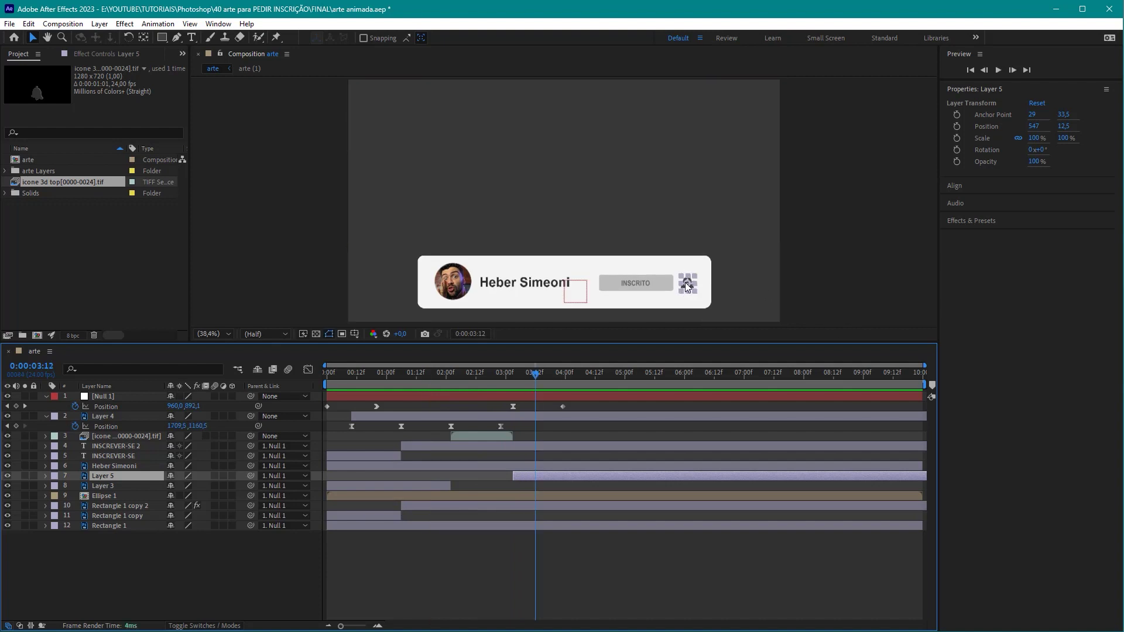
pyautogui.press('j')
# Zoom in on the bell and INSCRITO, and reveal Layer 5's Transform properties.
pyautogui.press('.')
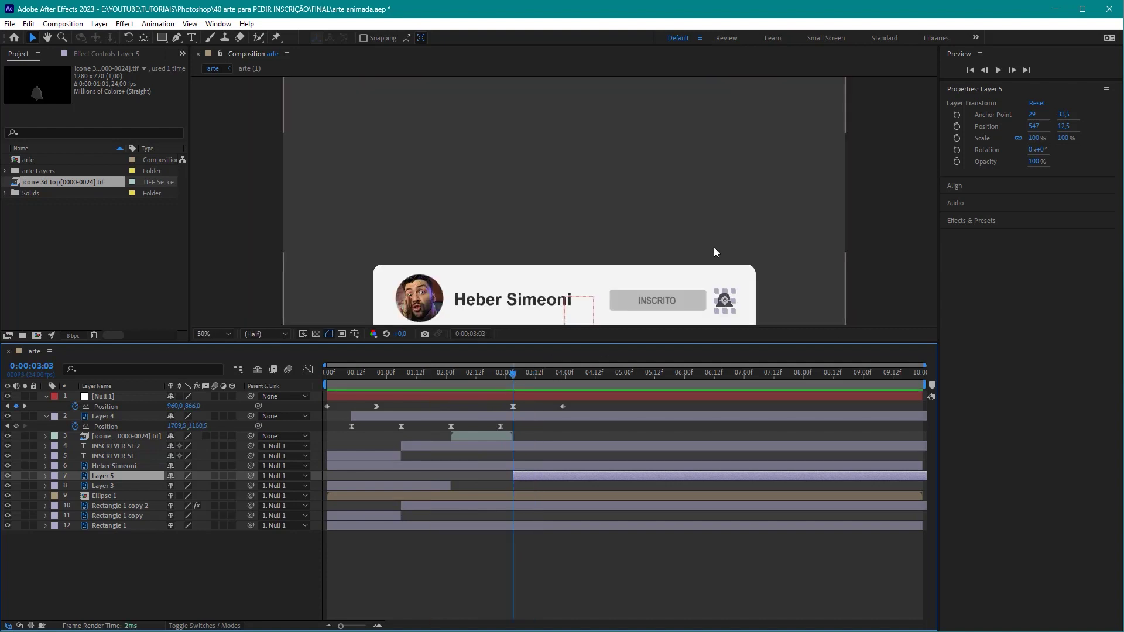
pyautogui.moveTo(715, 253); pyautogui.dragTo(642, 140)
pyautogui.scroll(2, 710, 211)
pyautogui.moveTo(710, 211); pyautogui.dragTo(659, 279)
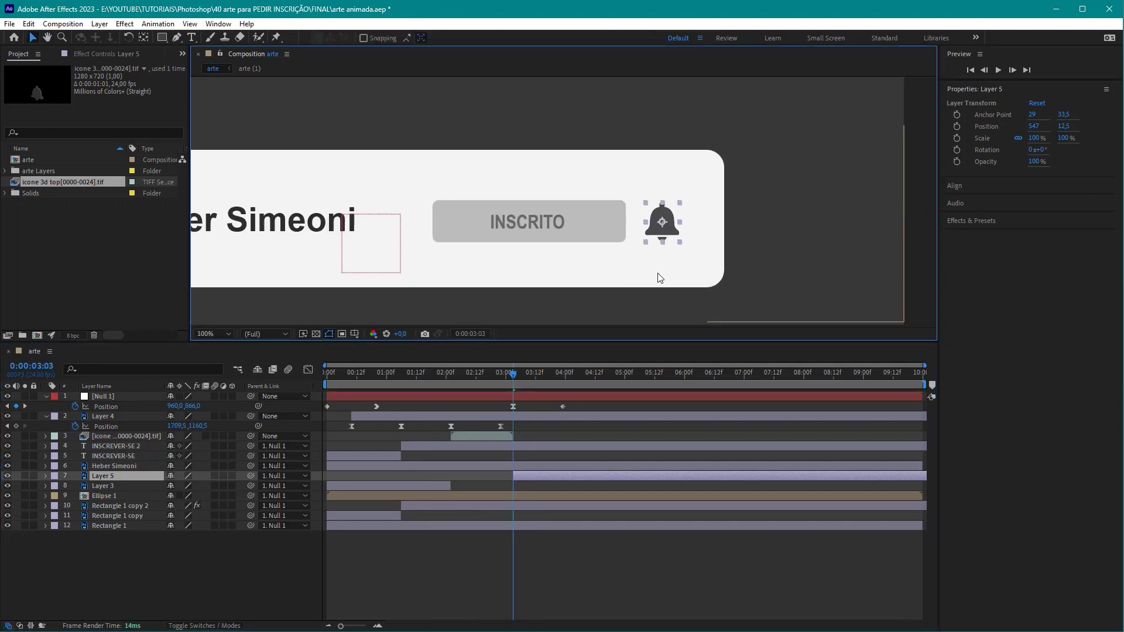
pyautogui.moveTo(769, 104)
pyautogui.mouseDown()
pyautogui.moveTo(98, 479)
pyautogui.moveTo(393, 473)
pyautogui.mouseUp()
pyautogui.moveTo(223, 470); pyautogui.dragTo(50, 475)
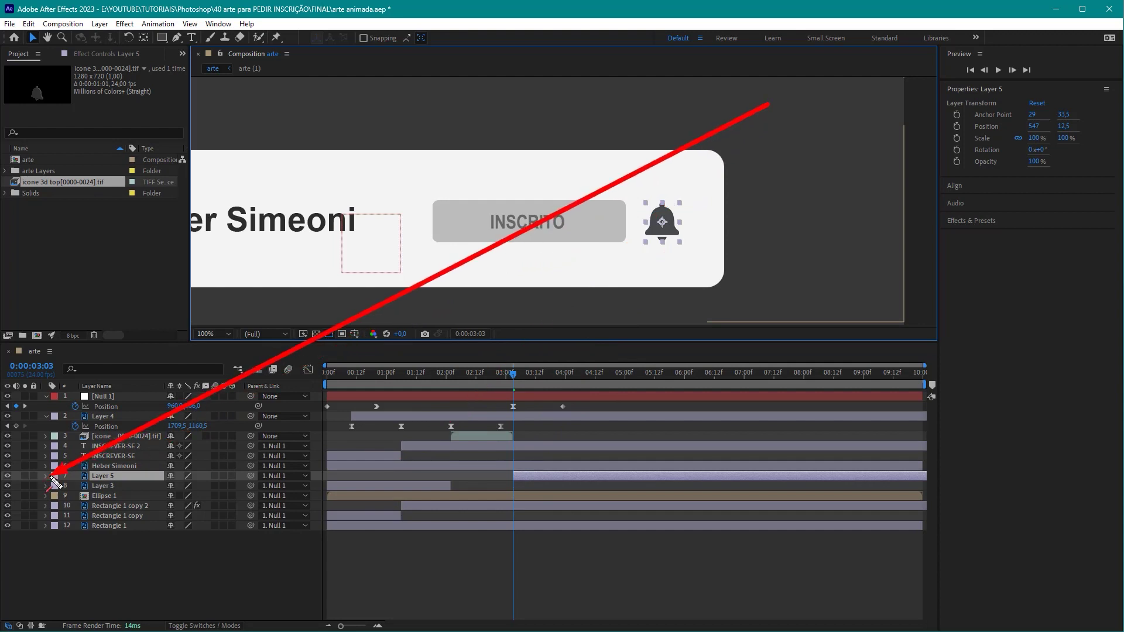
pyautogui.click(45, 475)
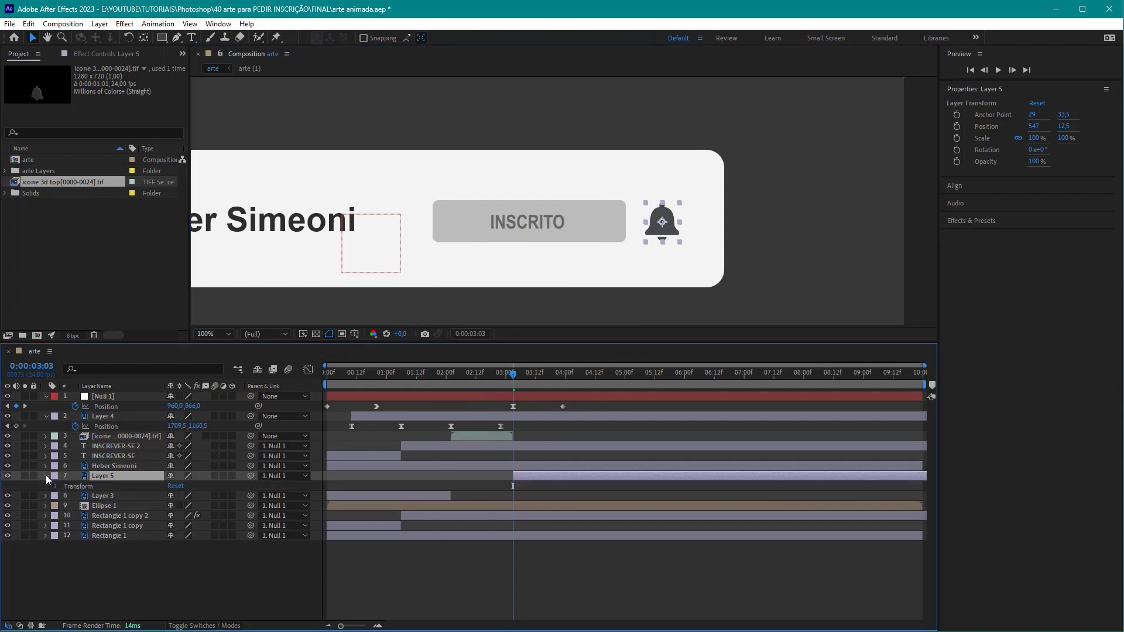
pyautogui.click(54, 486)
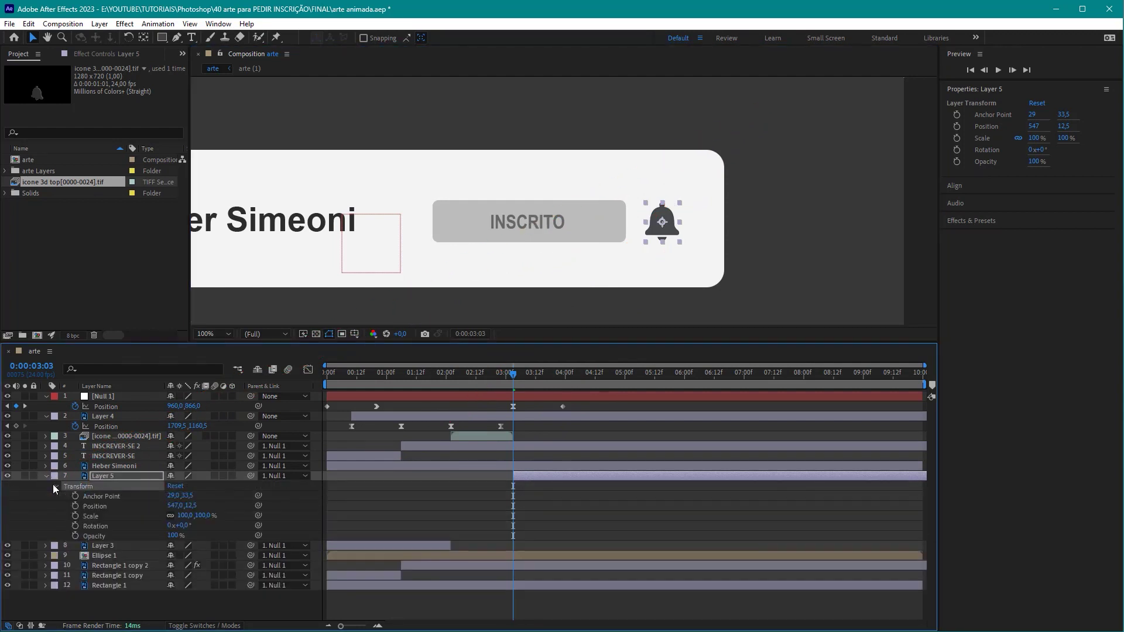
# Set a 100% Scale keyframe on Layer 5 at 03:03 and move to 03:06.
pyautogui.click(76, 517)
pyautogui.moveTo(534, 493); pyautogui.dragTo(514, 485)
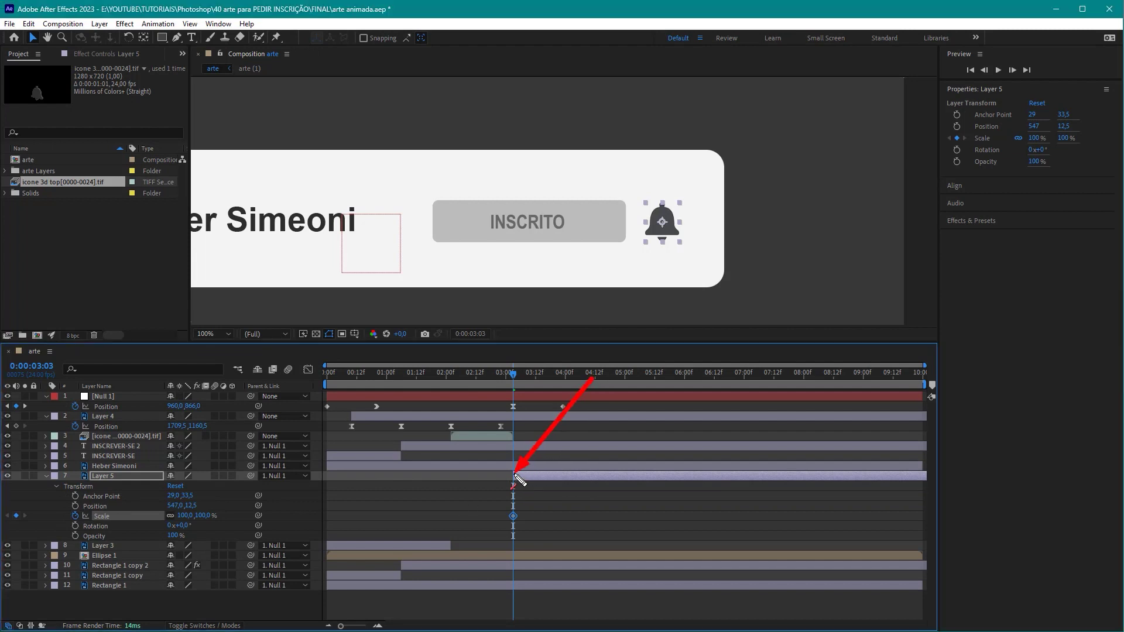
pyautogui.click(532, 504)
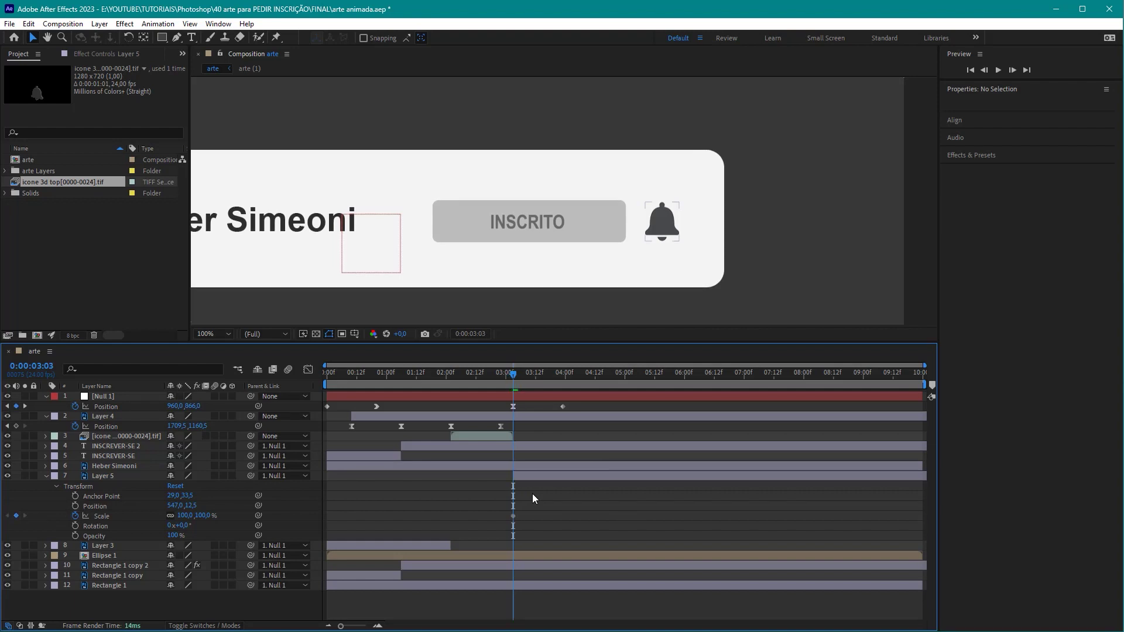
pyautogui.press('pagedown')
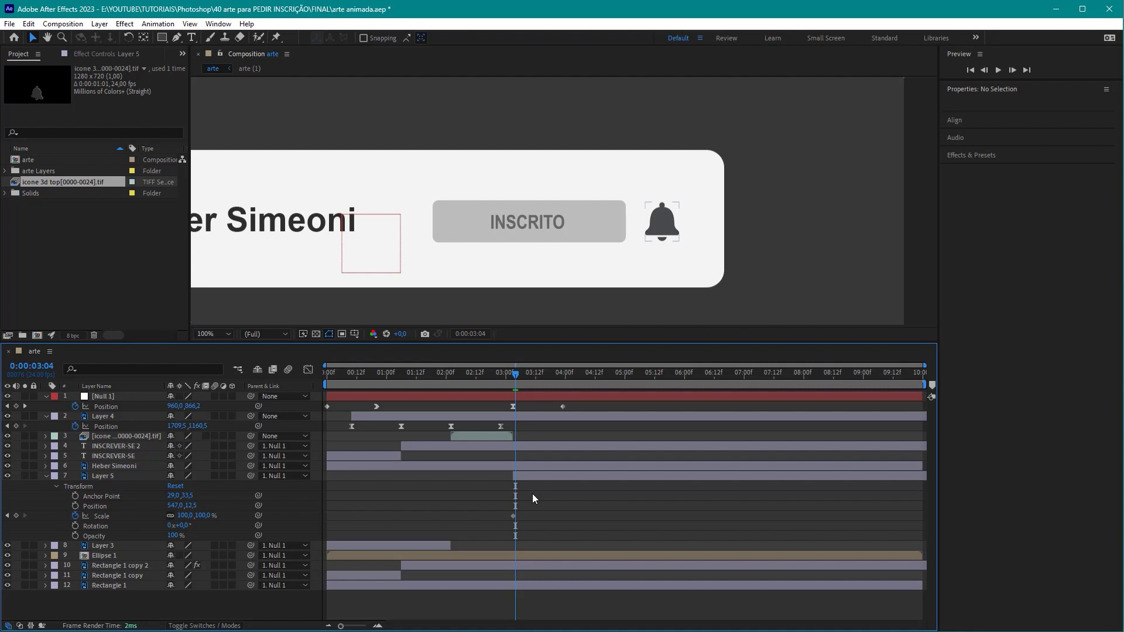
pyautogui.press('pagedown')
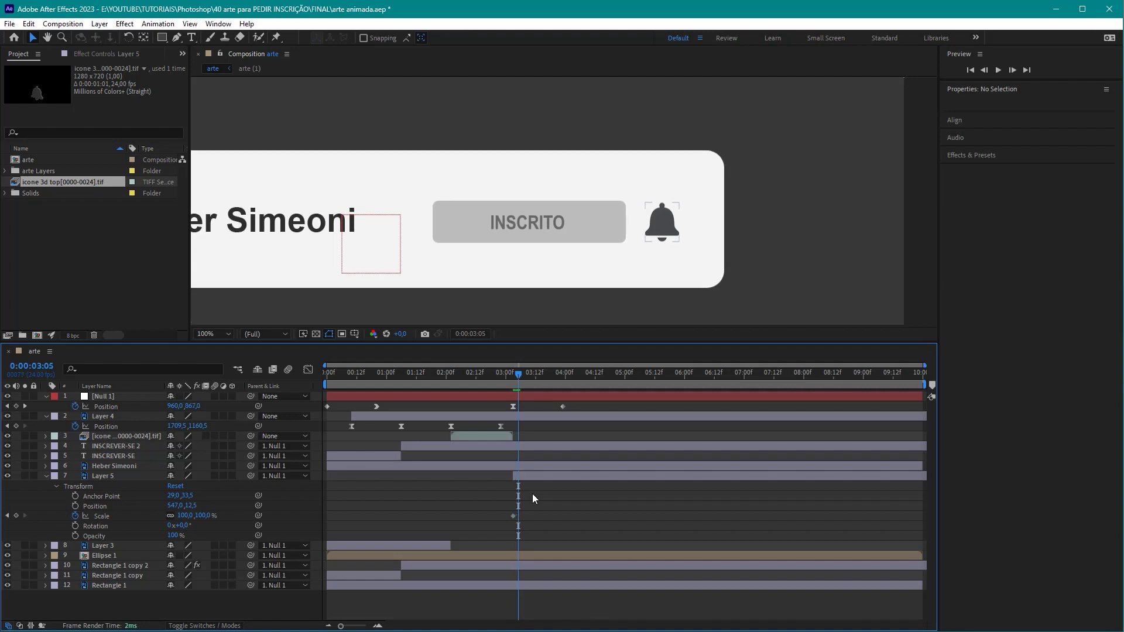
pyautogui.press('pagedown')
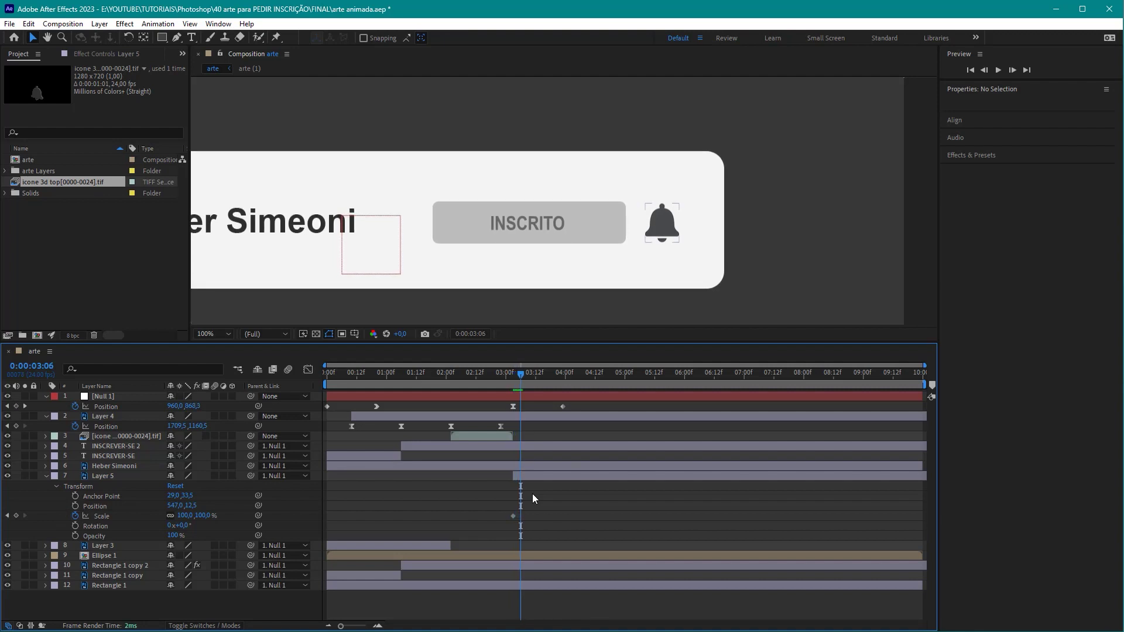
# Keyframe Layer 5's Scale at 180% at 03:06.
pyautogui.moveTo(384, 344); pyautogui.dragTo(117, 515)
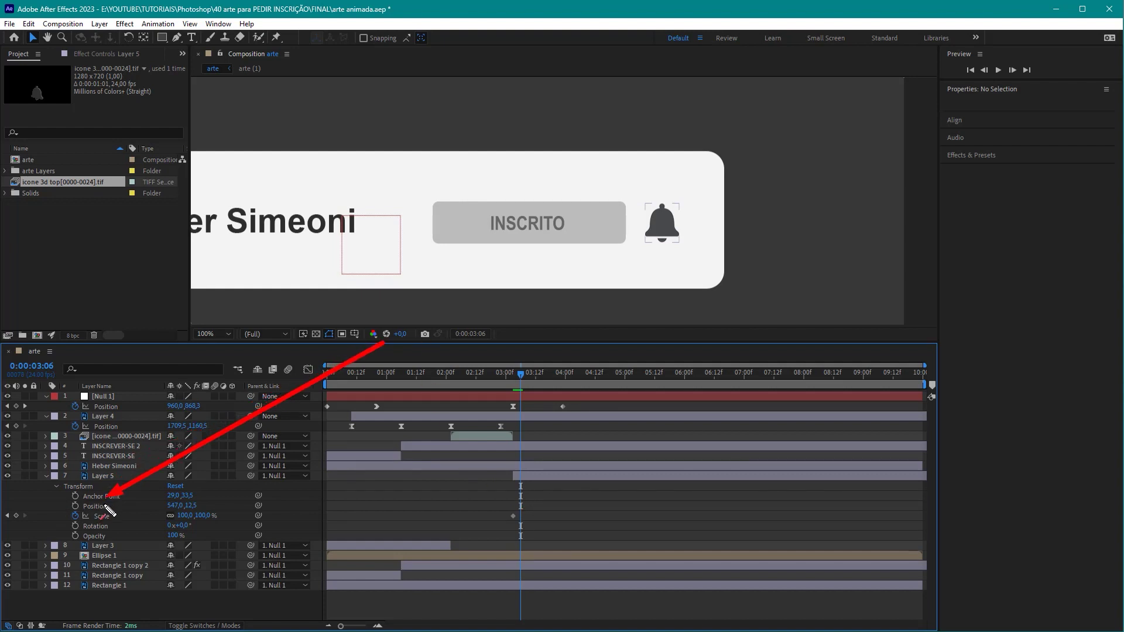
pyautogui.click(185, 515)
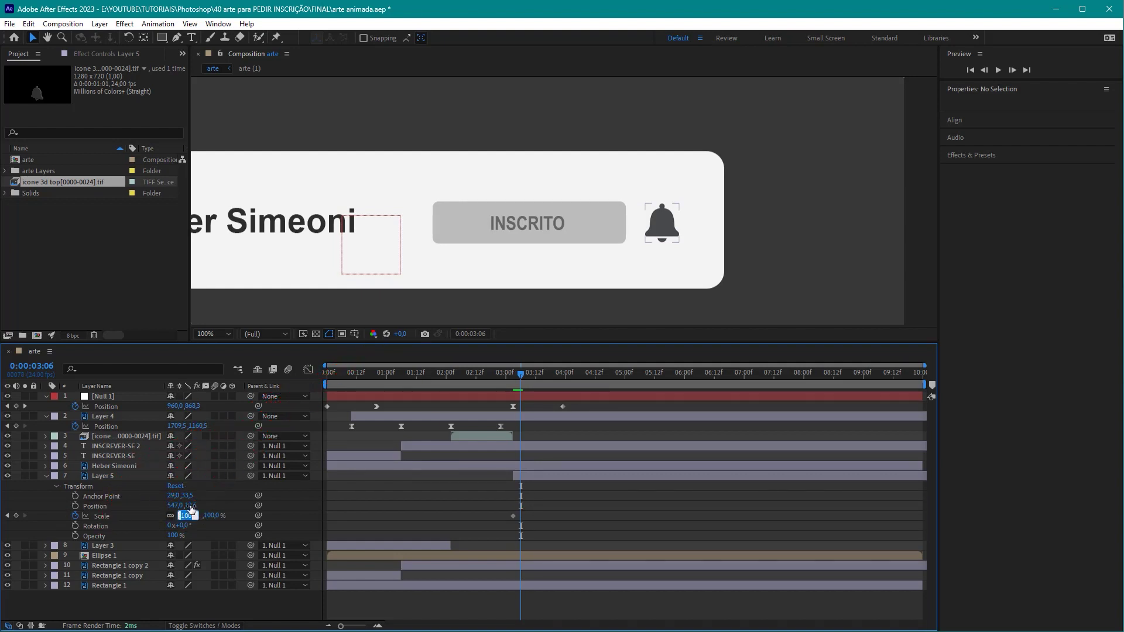
pyautogui.write('180')
pyautogui.press('Return')
pyautogui.click(570, 514)
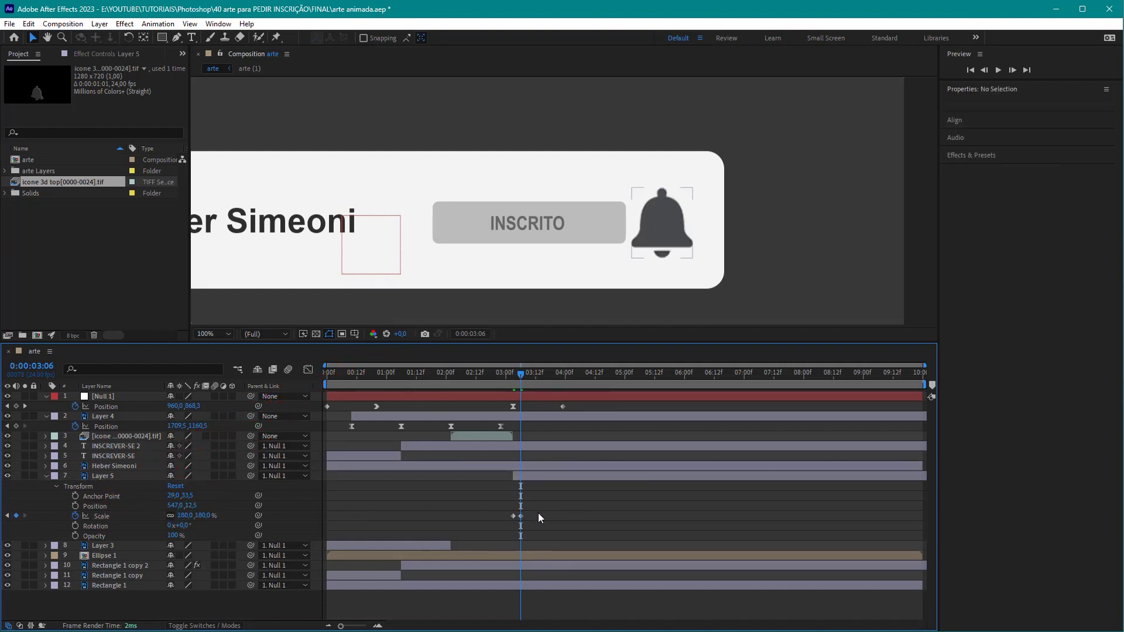
# Keyframe the Scale back to 100% at 03:16.
pyautogui.click(547, 517)
pyautogui.press('space')
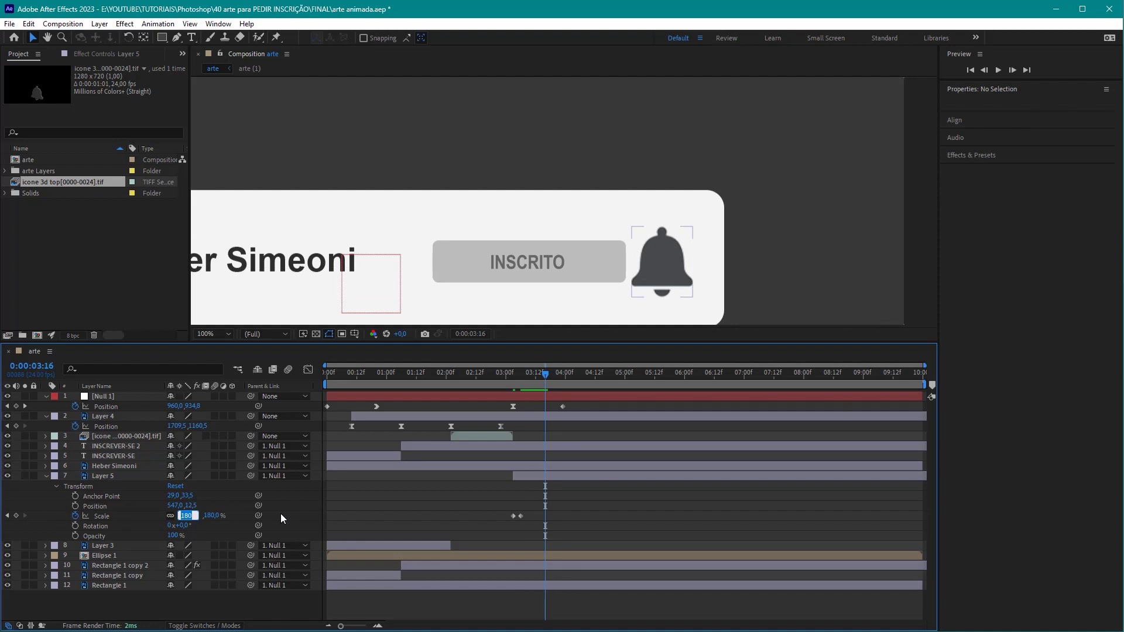
pyautogui.write('100')
pyautogui.press('Return')
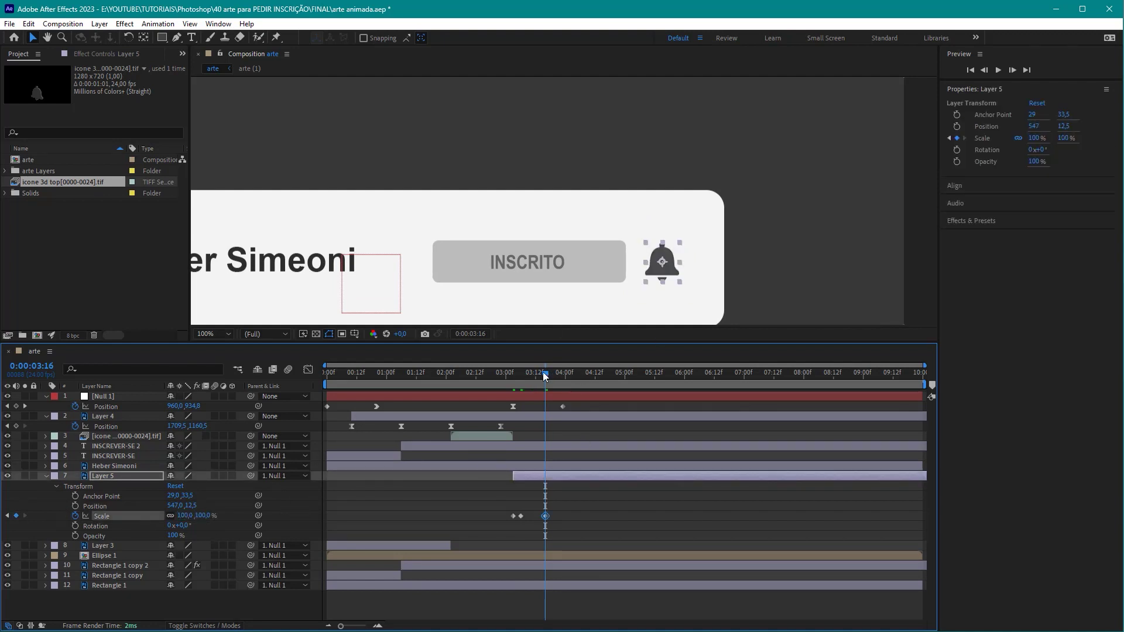
pyautogui.moveTo(543, 371); pyautogui.dragTo(459, 381)
# Scrub and preview the bell pop around 02:05–02:15, then select Layer 5's three Scale keyframes.
pyautogui.click(574, 420)
pyautogui.scroll(-2, 673, 129)
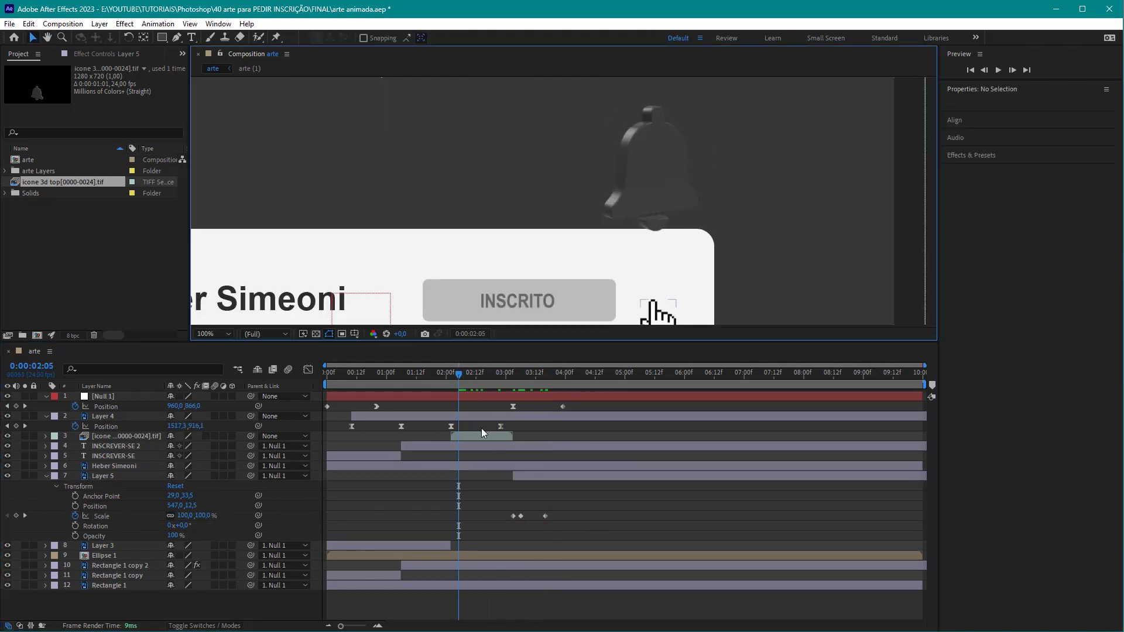
pyautogui.click(472, 377)
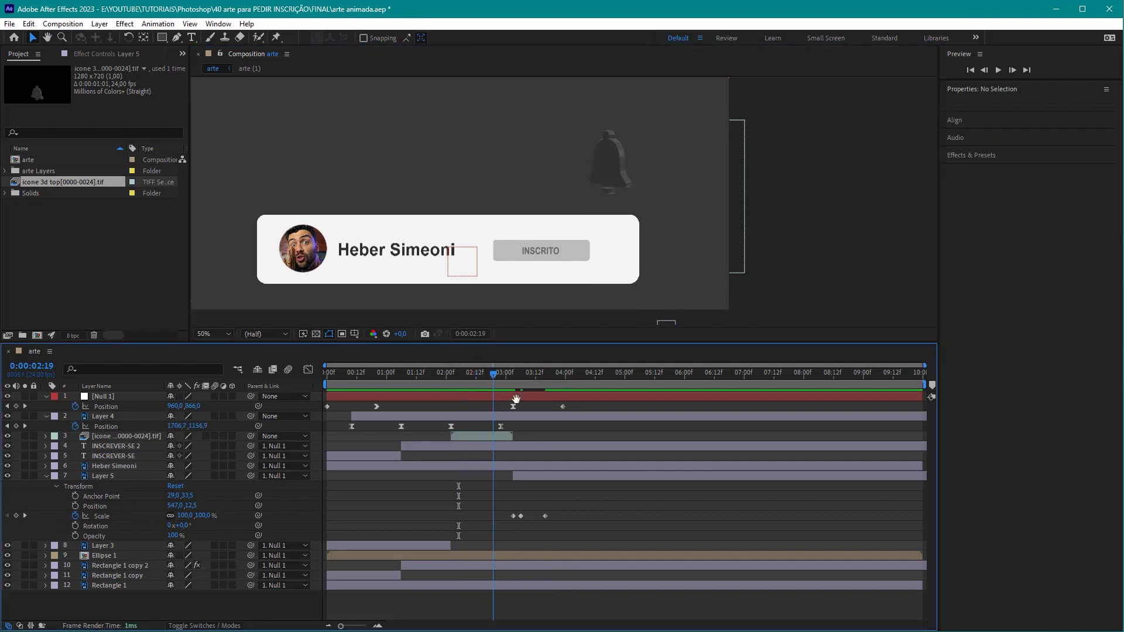
pyautogui.moveTo(479, 377); pyautogui.dragTo(495, 378)
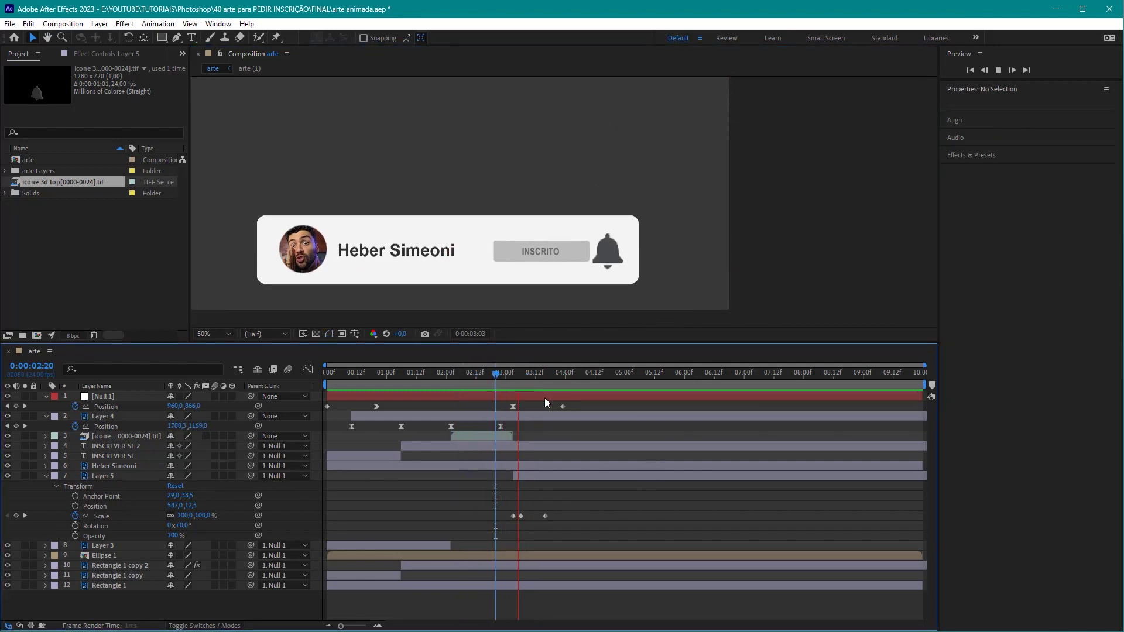
pyautogui.click(481, 377)
pyautogui.press('space')
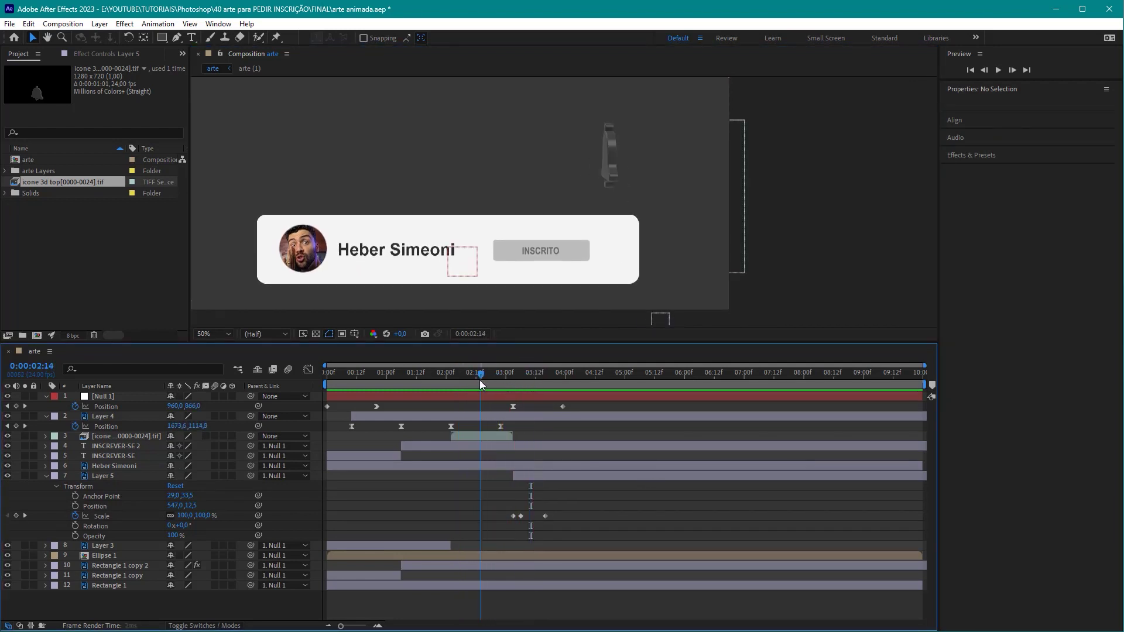
pyautogui.moveTo(480, 377); pyautogui.dragTo(508, 388)
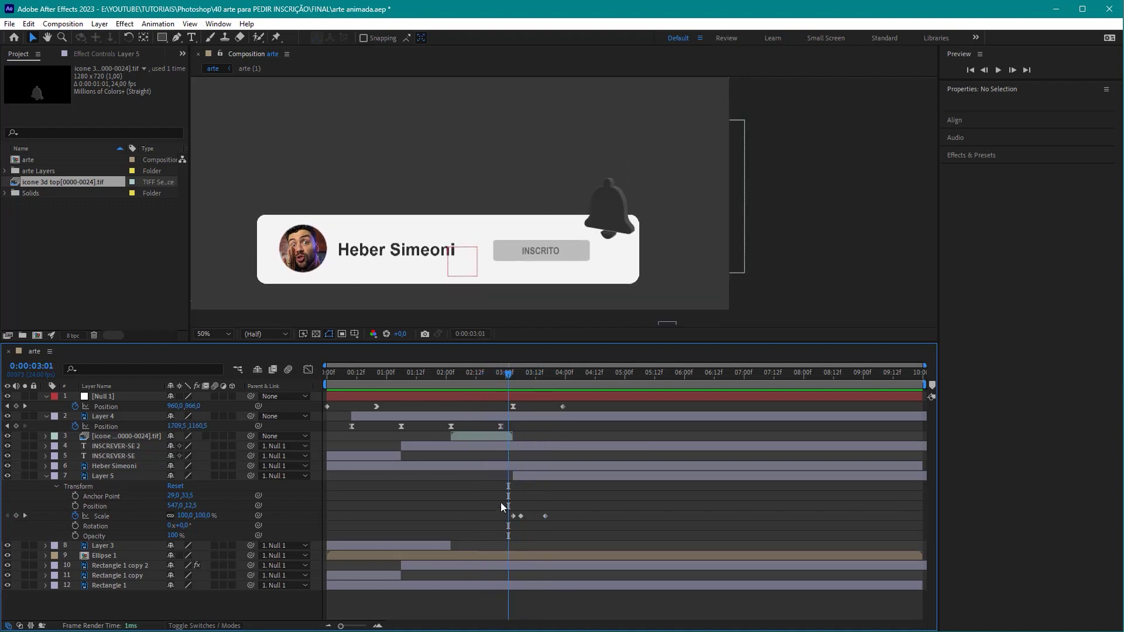
pyautogui.moveTo(501, 502); pyautogui.dragTo(560, 522)
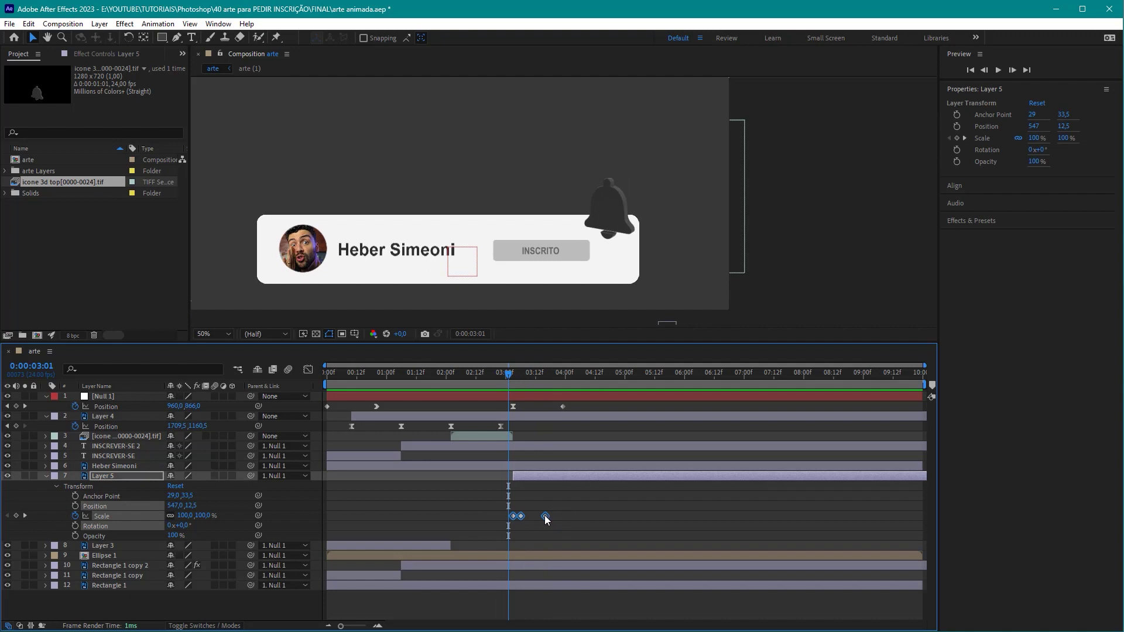
# Apply Easy Ease to Layer 5's three Scale keyframes, then deselect them.
pyautogui.rightClick(545, 518)
pyautogui.moveTo(596, 506)
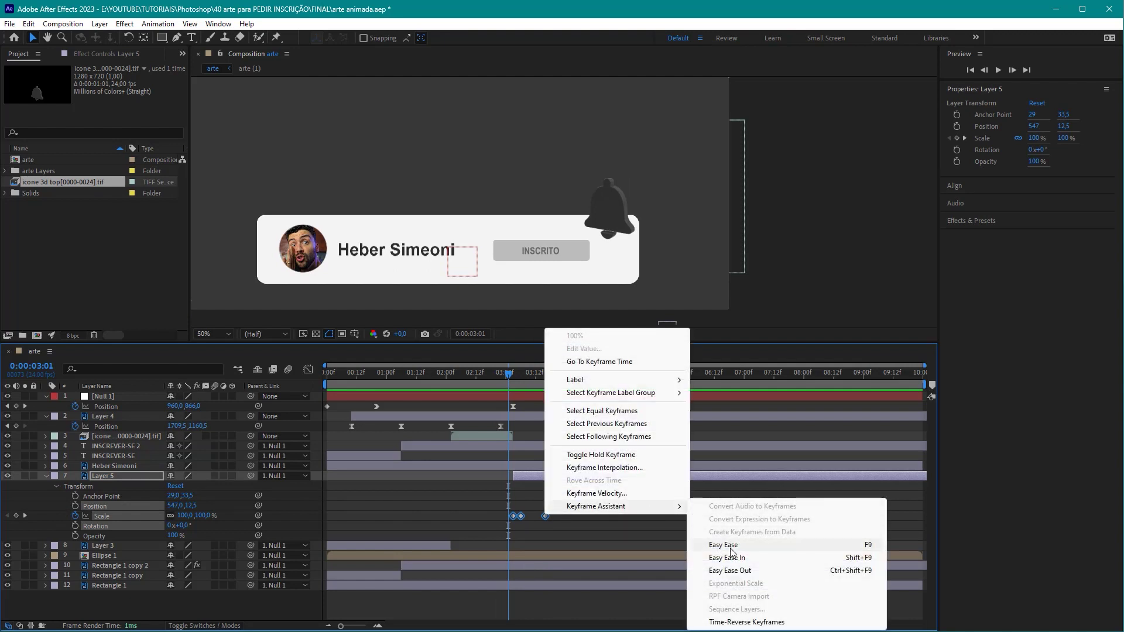
pyautogui.click(731, 550)
pyautogui.click(501, 374)
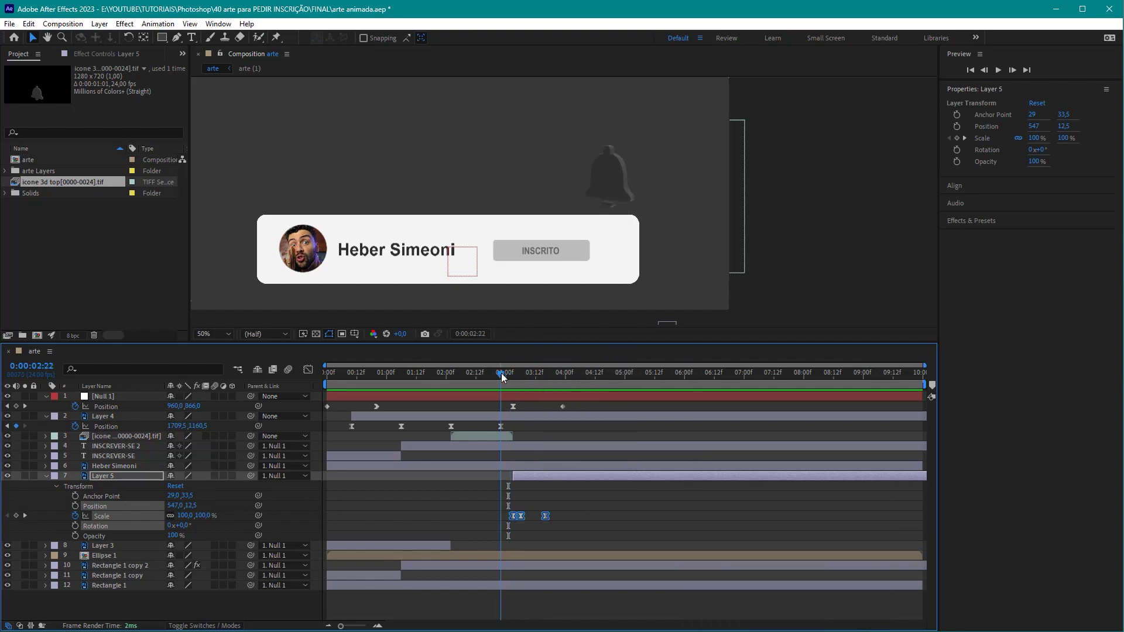
pyautogui.click(569, 503)
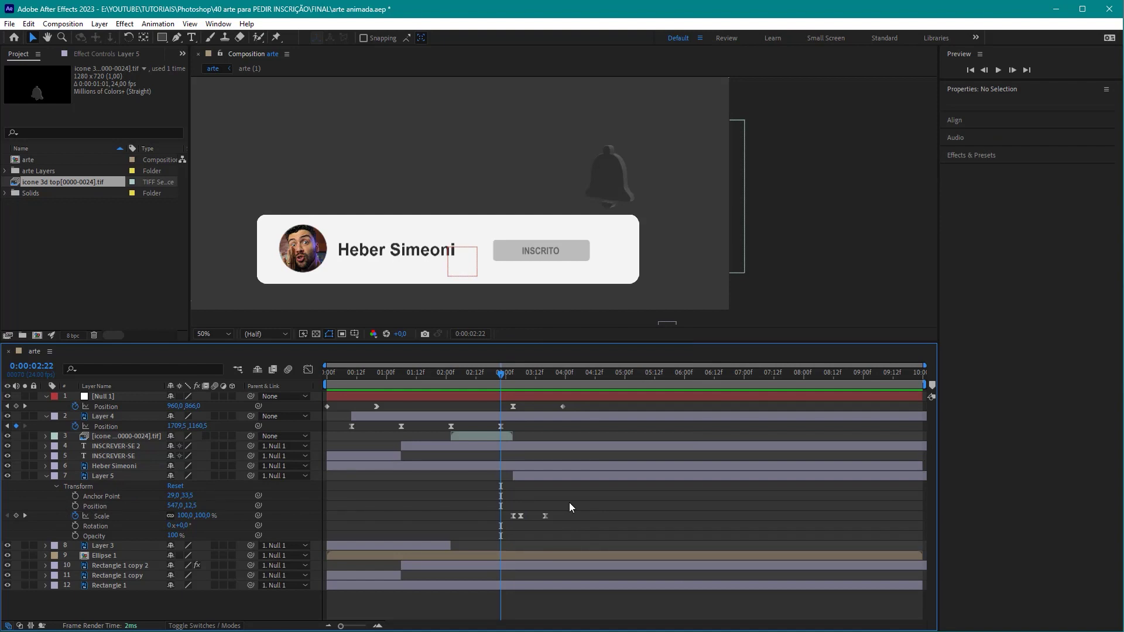
pyautogui.press('space')
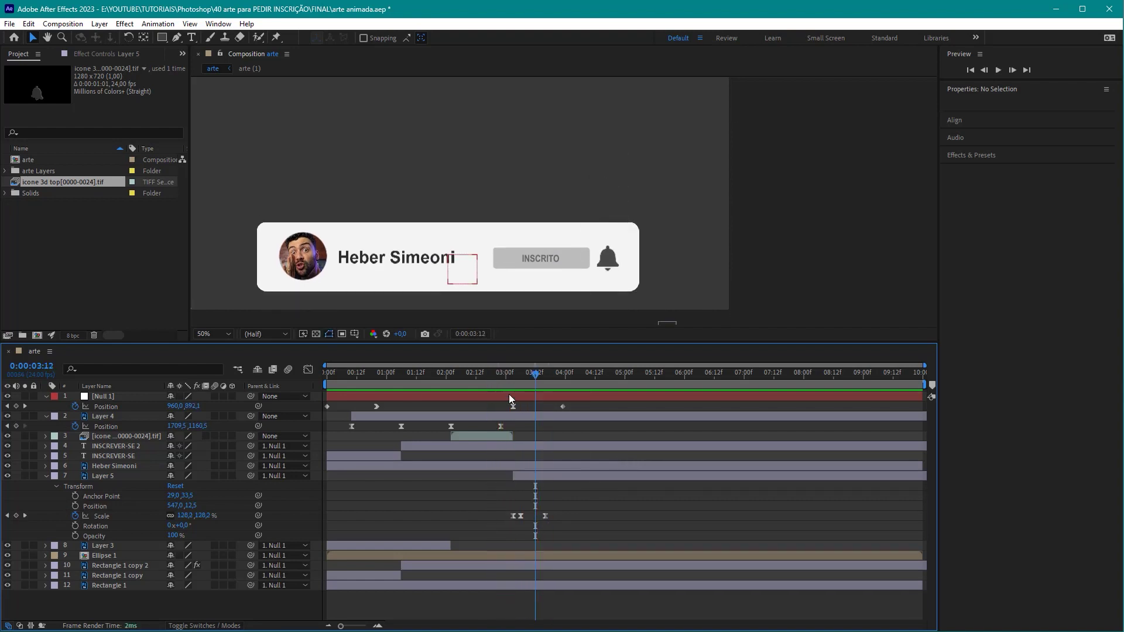
pyautogui.click(427, 374)
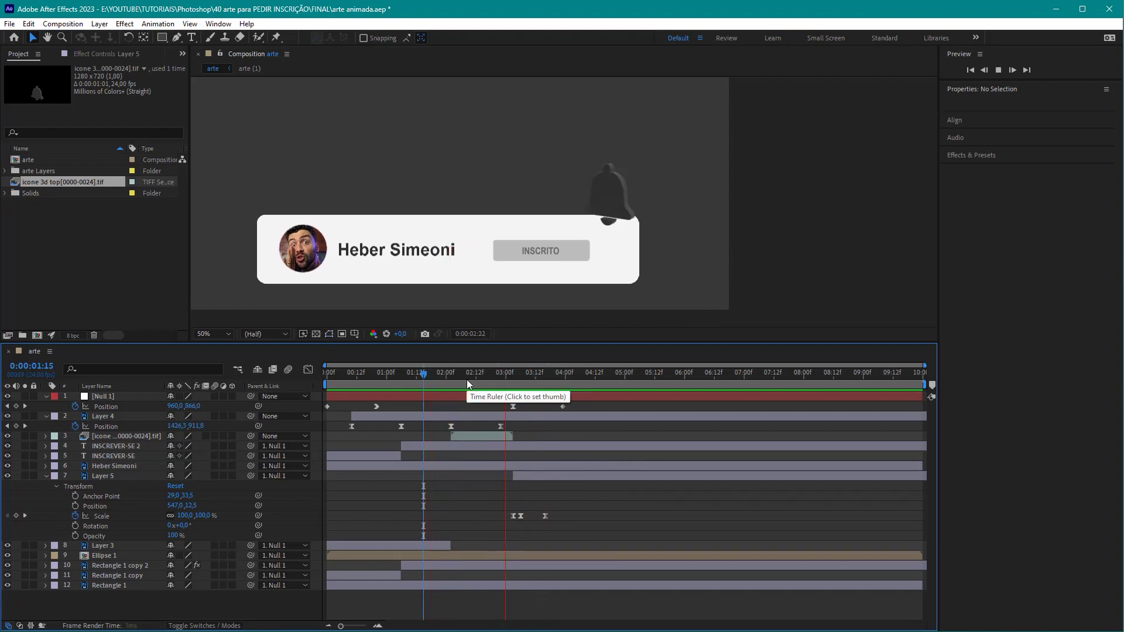
pyautogui.hotkey('shift', '/')
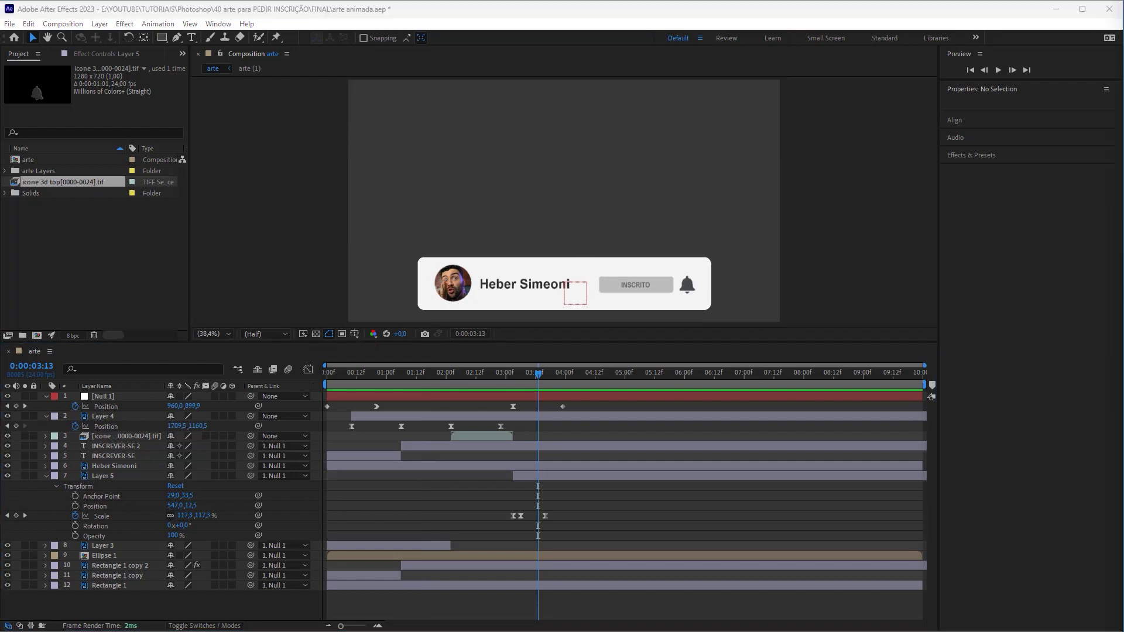
pyautogui.moveTo(452, 368); pyautogui.dragTo(493, 377)
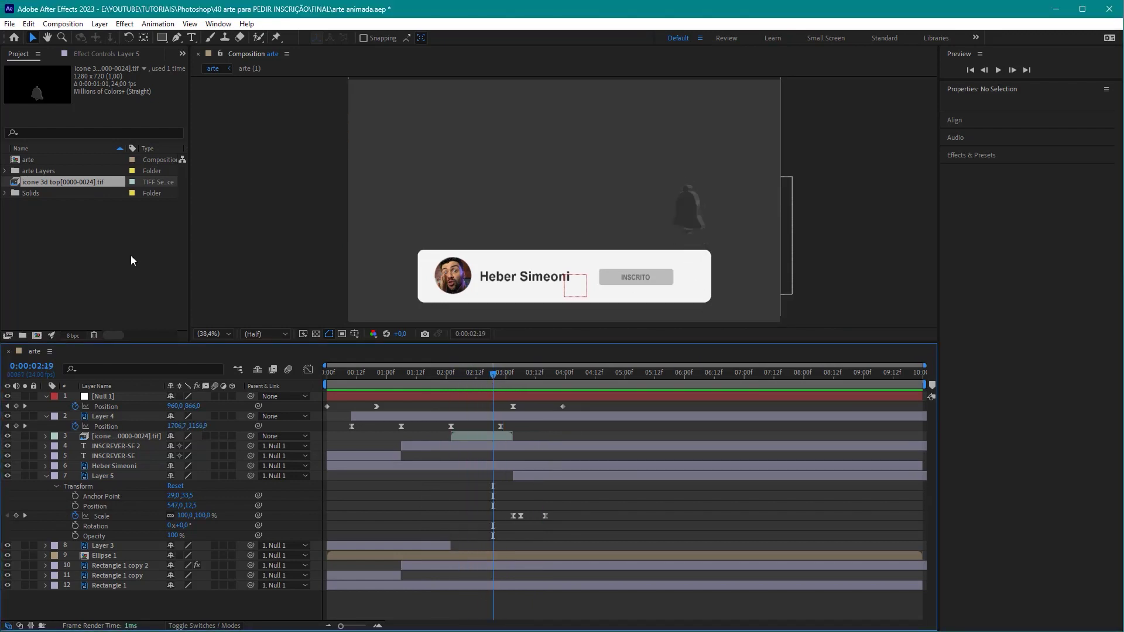
pyautogui.click(487, 439)
pyautogui.moveTo(479, 388); pyautogui.dragTo(483, 382)
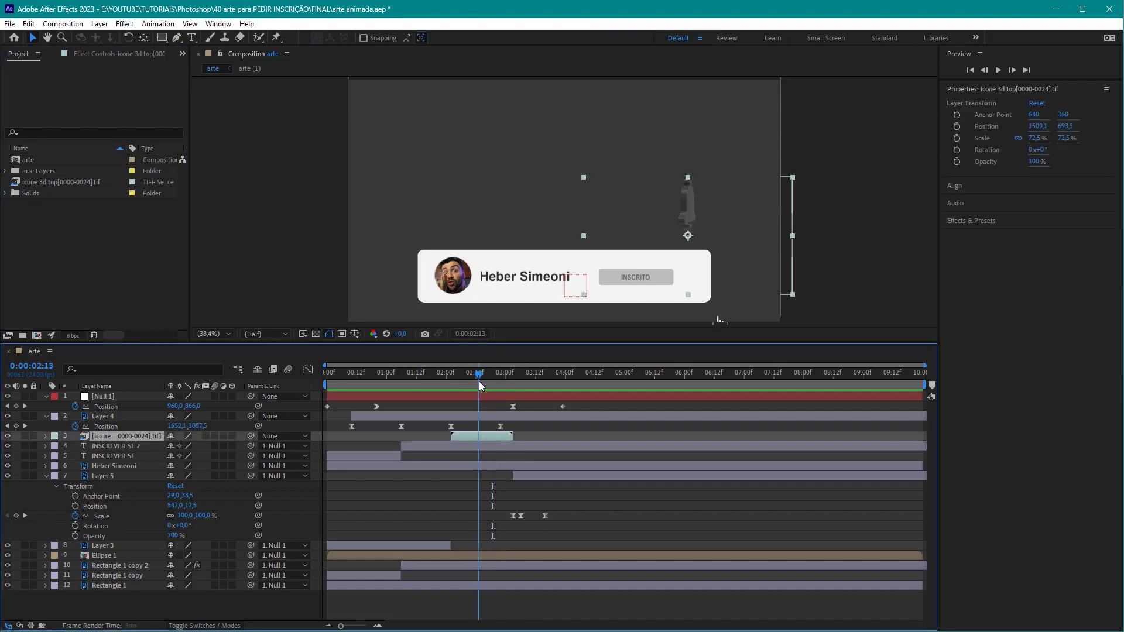
pyautogui.moveTo(778, 110); pyautogui.dragTo(699, 200)
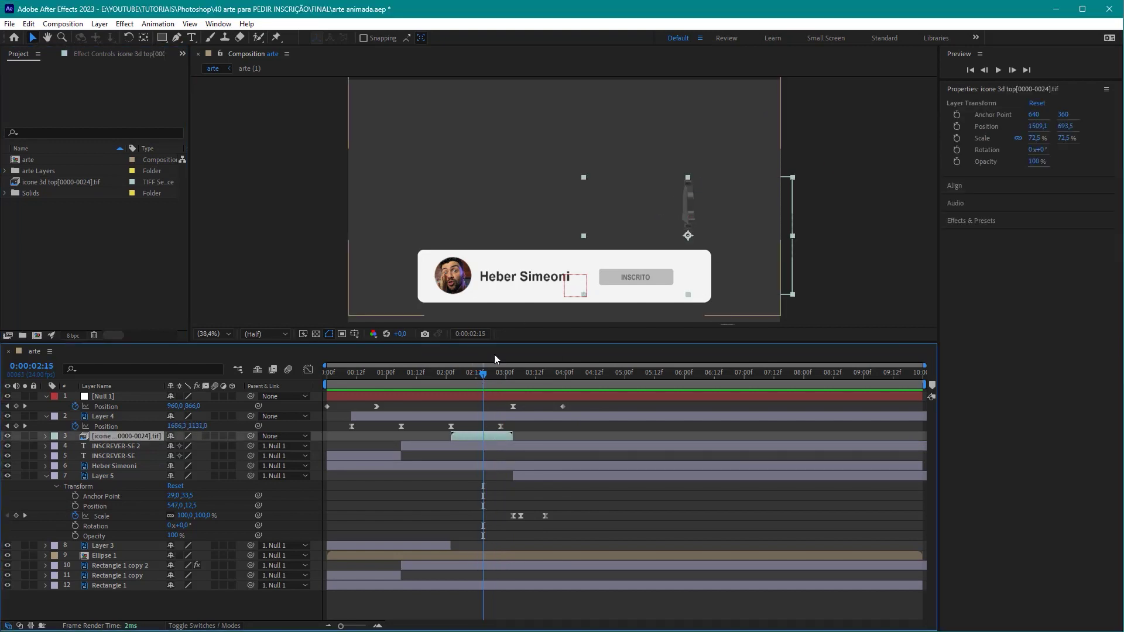
pyautogui.moveTo(495, 378)
pyautogui.mouseDown()
pyautogui.moveTo(457, 386)
pyautogui.moveTo(476, 391)
pyautogui.moveTo(473, 377)
pyautogui.mouseUp()
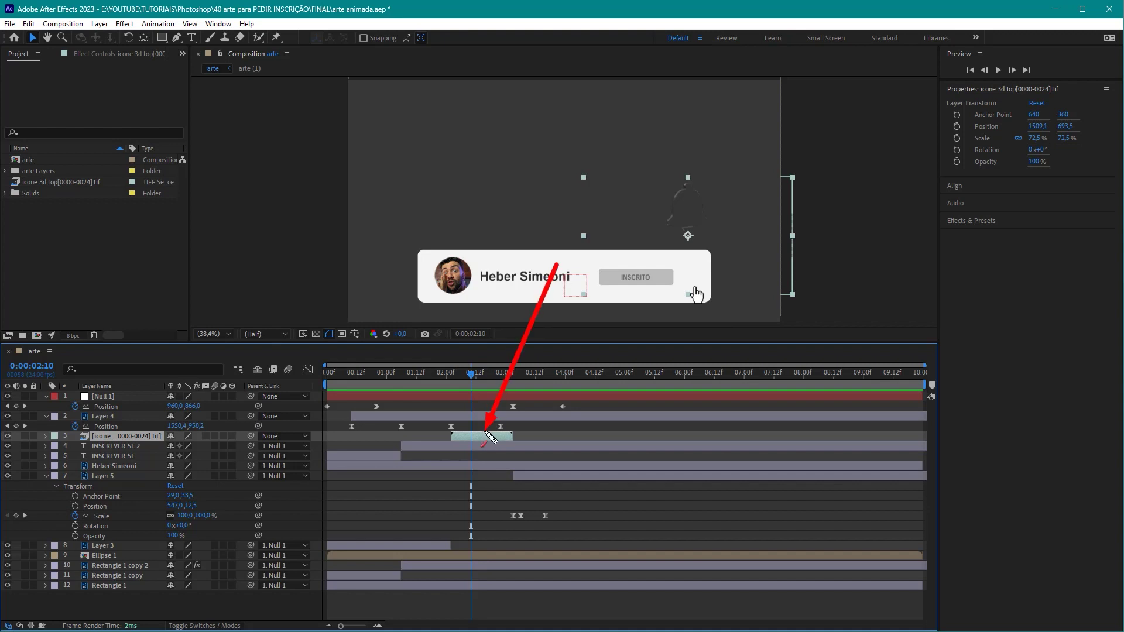
# Add a Curves effect to the 3D bell and lift the curve slightly to brighten it.
pyautogui.click(124, 24)
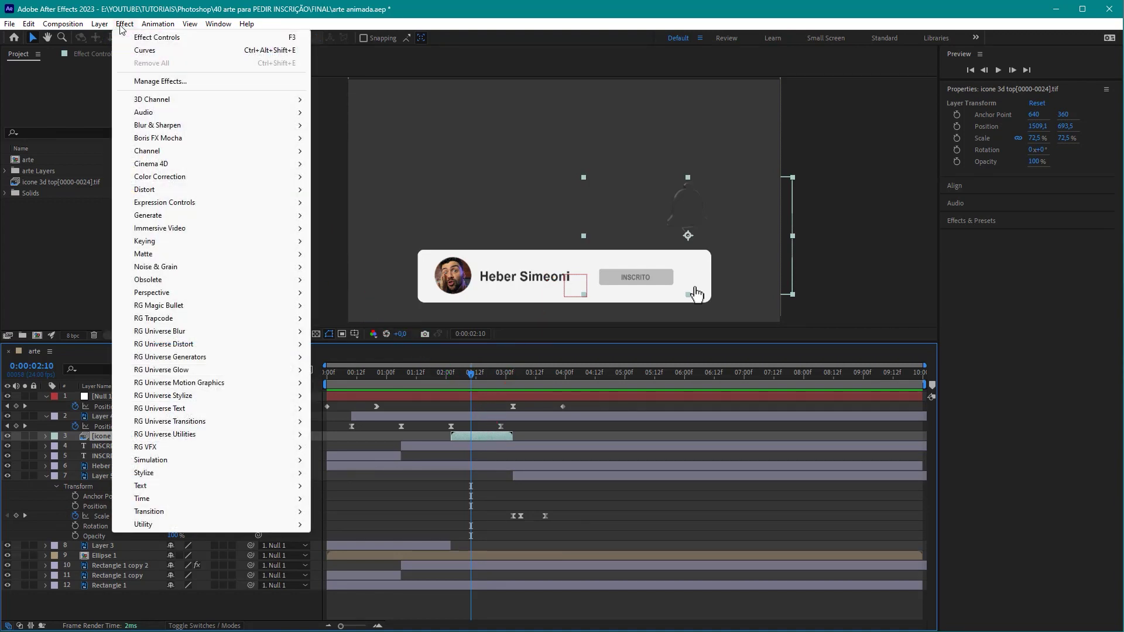
pyautogui.moveTo(159, 177)
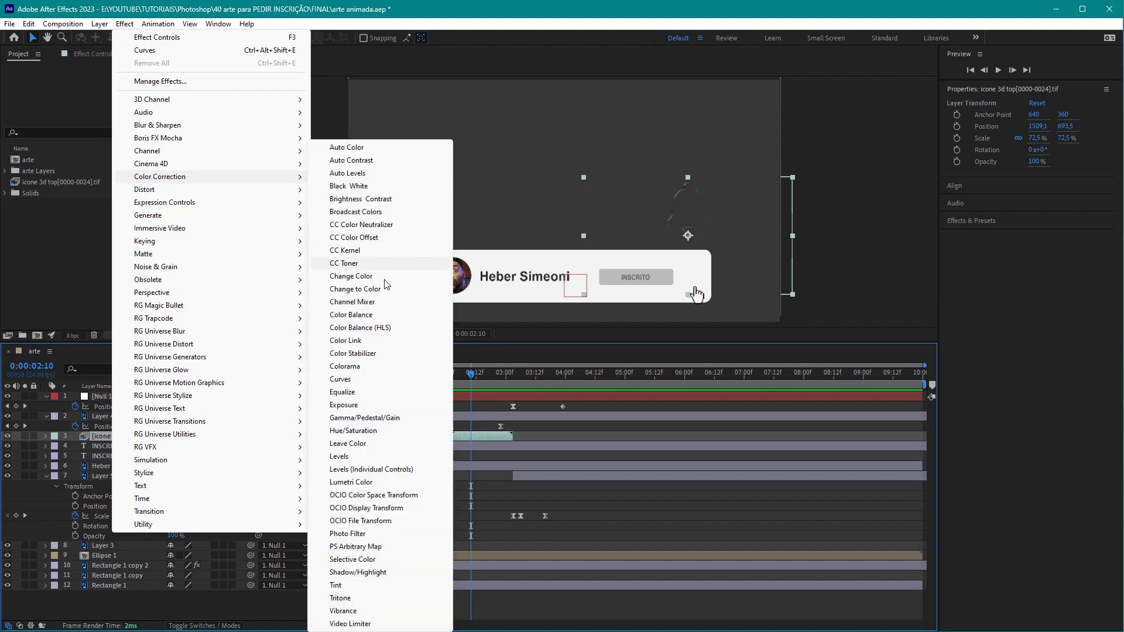
pyautogui.click(341, 380)
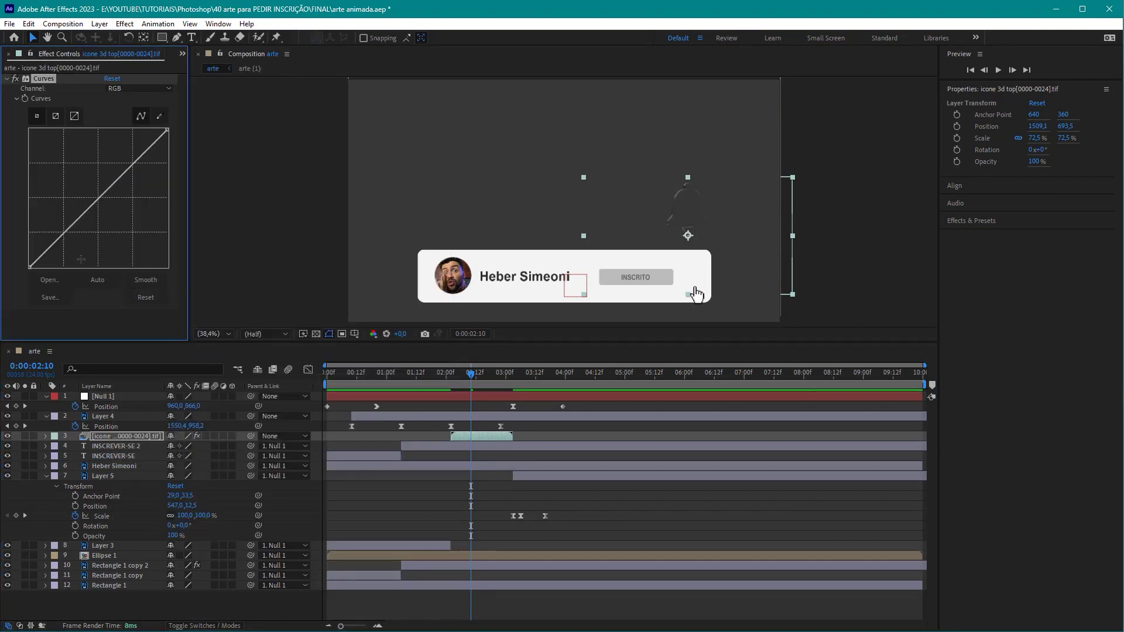
pyautogui.moveTo(65, 264); pyautogui.dragTo(35, 273)
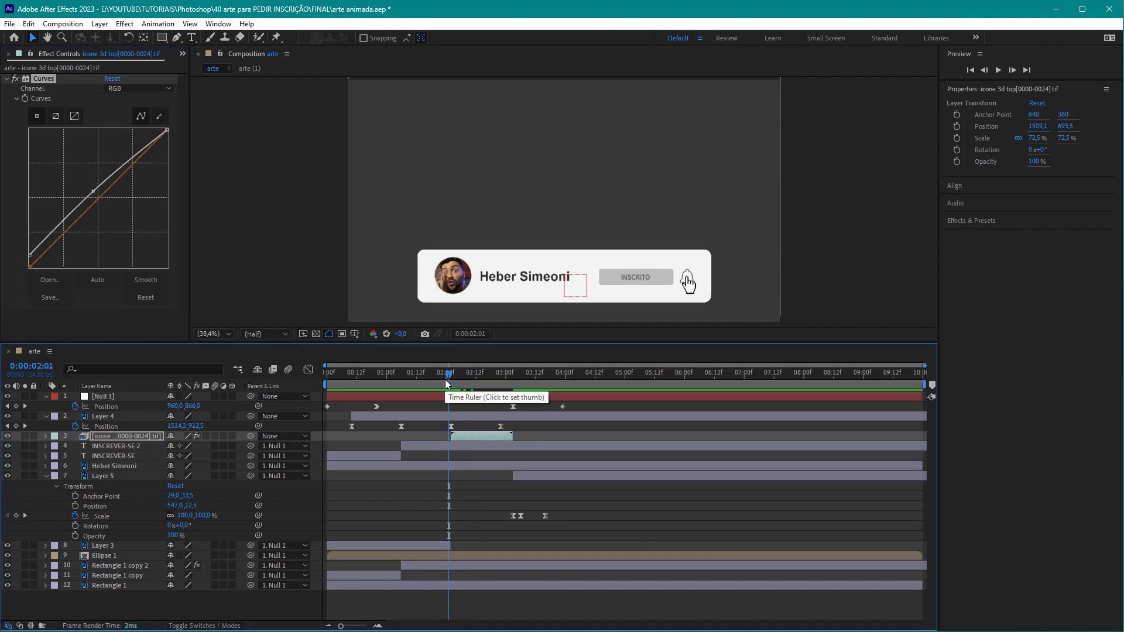
# End the work area at 0:00:03:23 and preview the trimmed banner animation.
pyautogui.moveTo(446, 385); pyautogui.dragTo(499, 403)
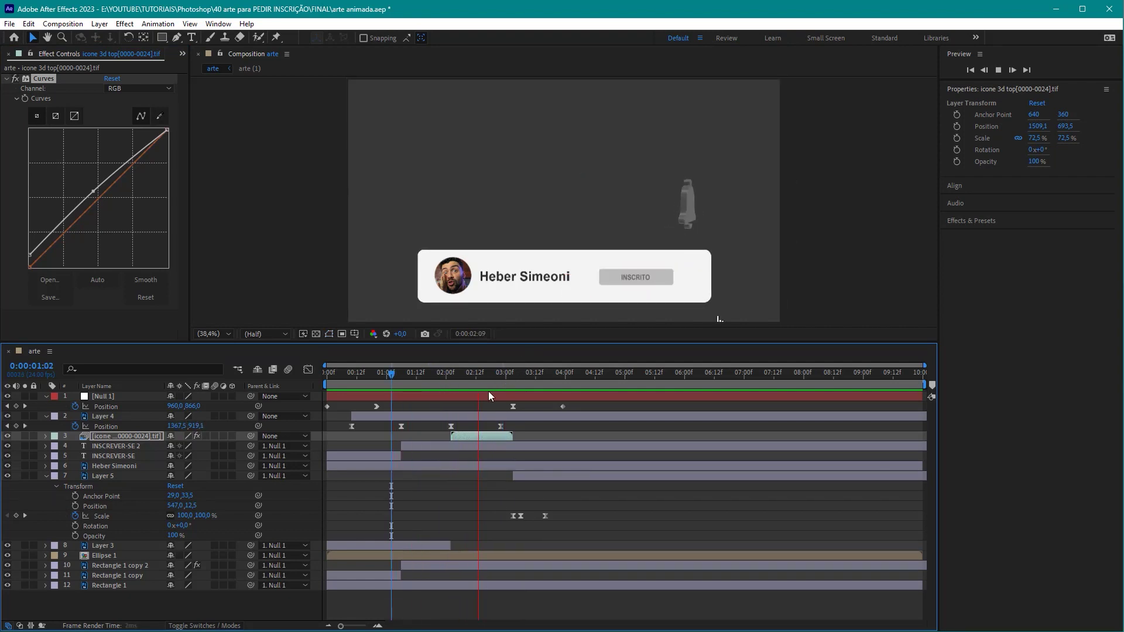
pyautogui.click(563, 384)
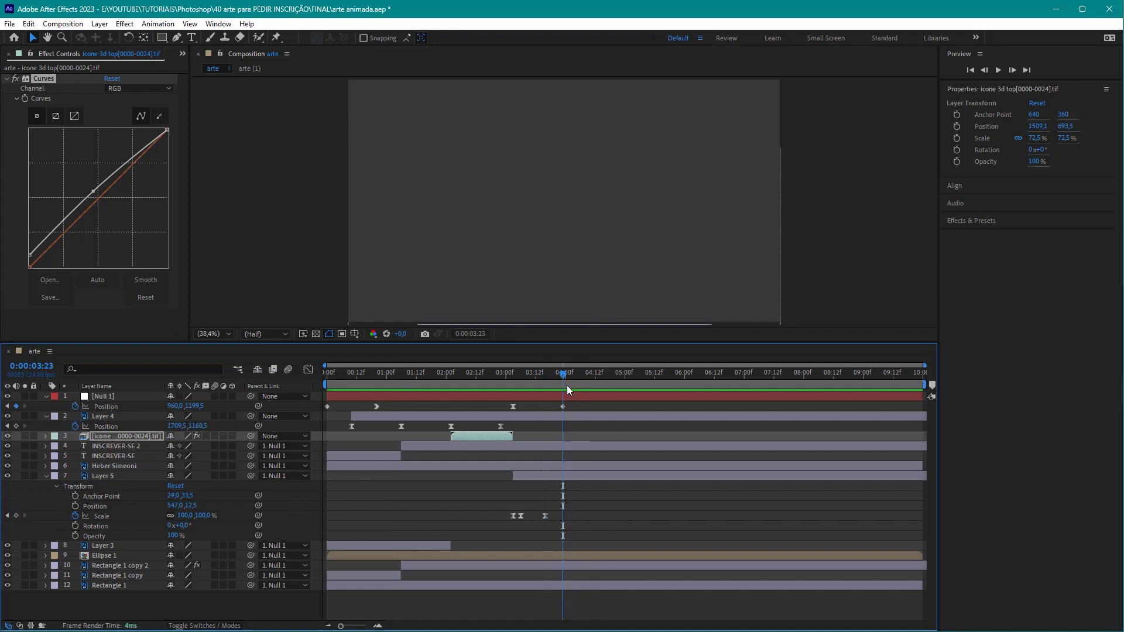
pyautogui.press('n')
pyautogui.press('space')
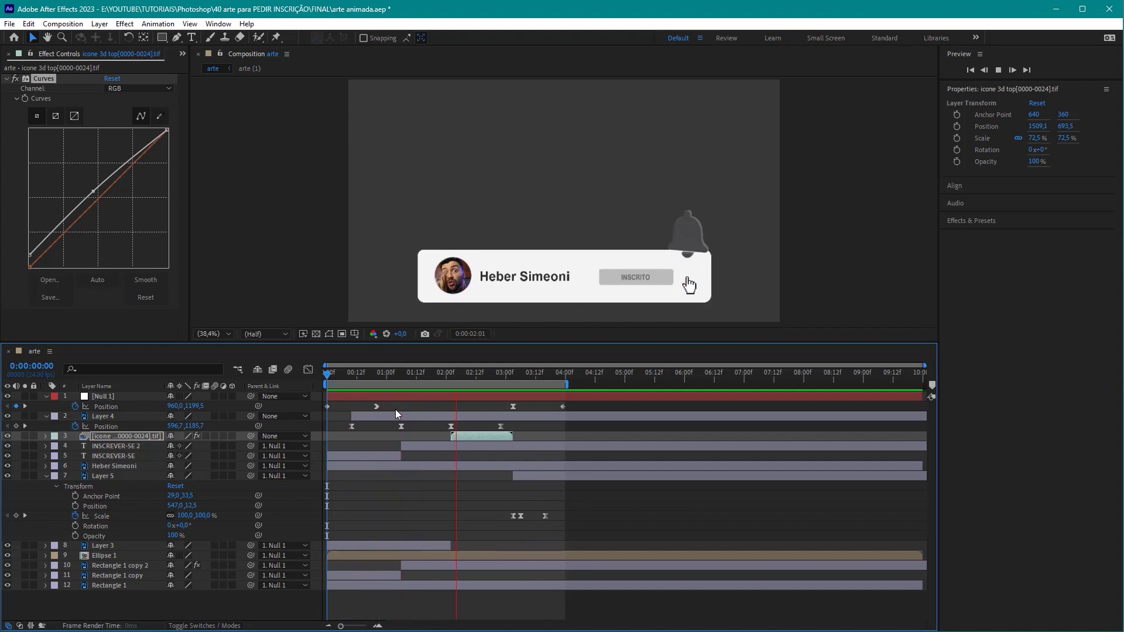
pyautogui.click(512, 374)
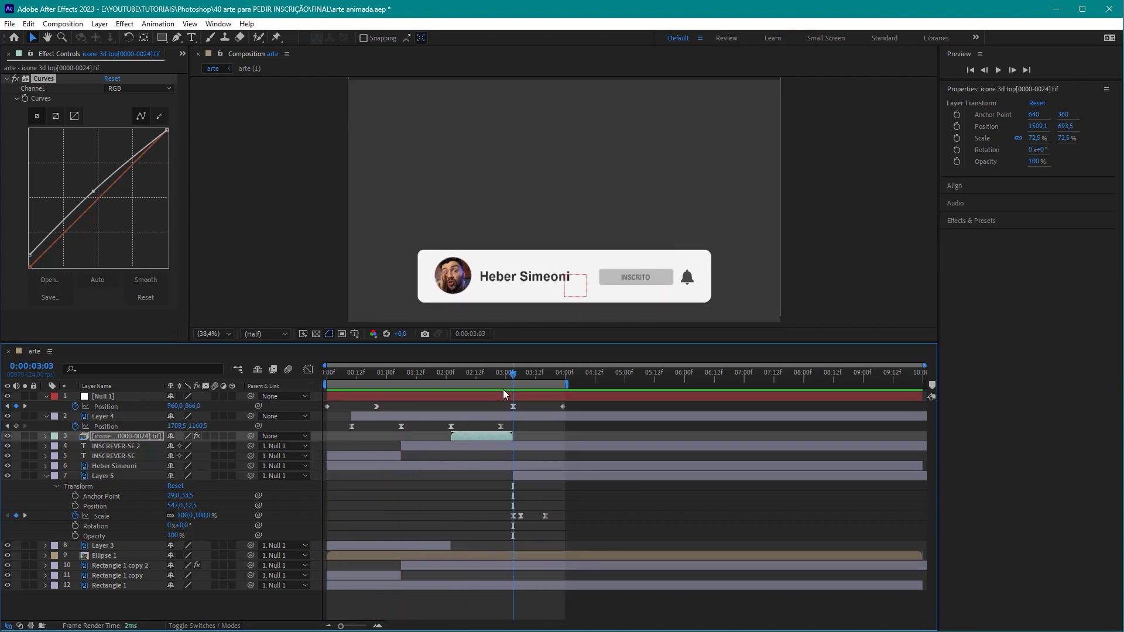